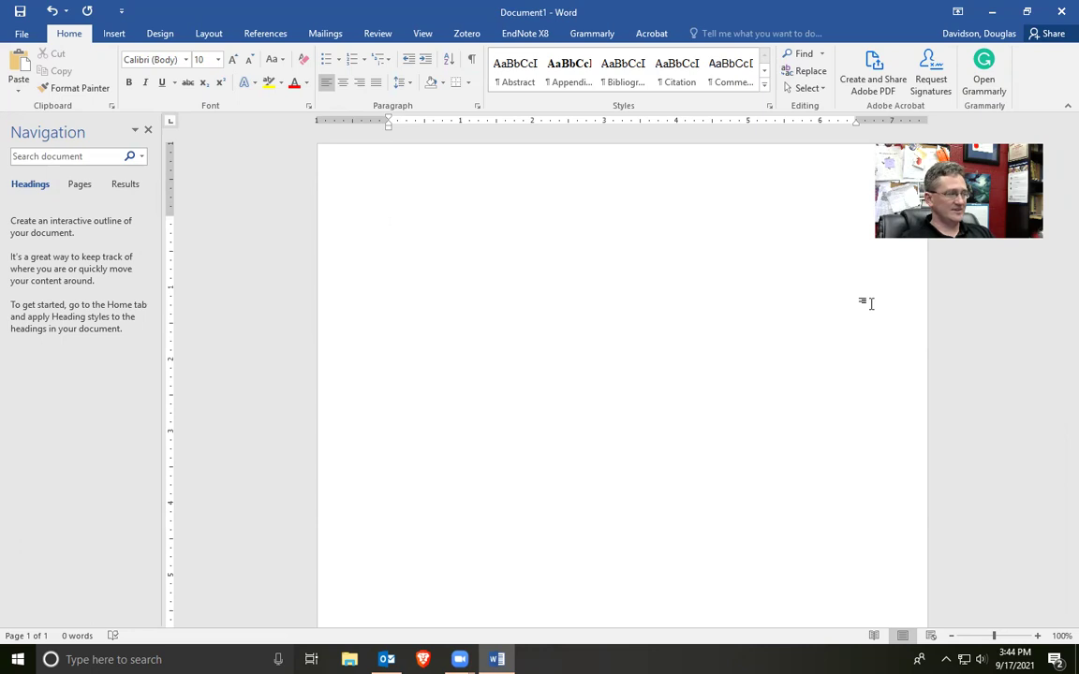
- Type the lines Title, Name, Department: University, Class and Professor, each on its own line
{"action": "type", "text": "Title"}
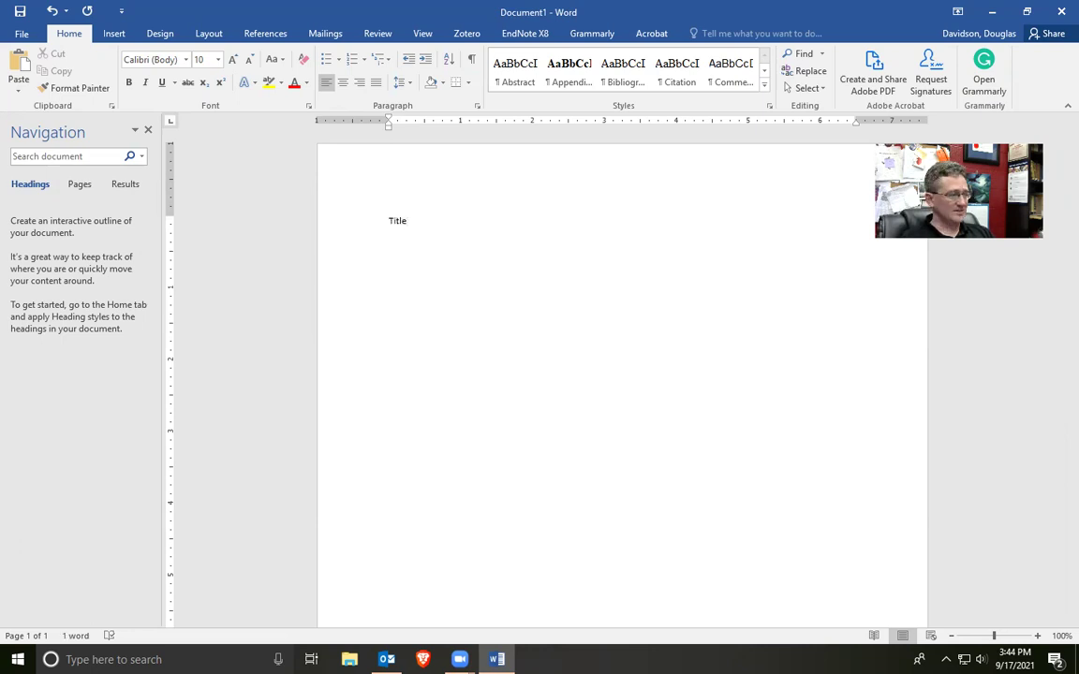
{"action": "key", "text": "Return"}
{"action": "key", "text": "Return"}
{"action": "type", "text": "Name"}
{"action": "key", "text": "Return"}
{"action": "key", "text": "Return"}
{"action": "type", "text": "Department: University"}
{"action": "key", "text": "Return"}
{"action": "key", "text": "Return"}
{"action": "type", "text": "Class"}
{"action": "key", "text": "Return"}
{"action": "key", "text": "Return"}
{"action": "type", "text": "Professor"}
{"action": "key", "text": "Return"}
{"action": "key", "text": "Return"}
- Add Date, a second Title, 'Body text.' and 'Body text without indentation.' lines
{"action": "type", "text": "Date Title"}
{"action": "key", "text": "BackSpace"}
{"action": "key", "text": "BackSpace"}
{"action": "key", "text": "BackSpace"}
{"action": "key", "text": "BackSpace"}
{"action": "key", "text": "BackSpace"}
{"action": "key", "text": "BackSpace"}
{"action": "key", "text": "Return"}
{"action": "type", "text": "Title"}
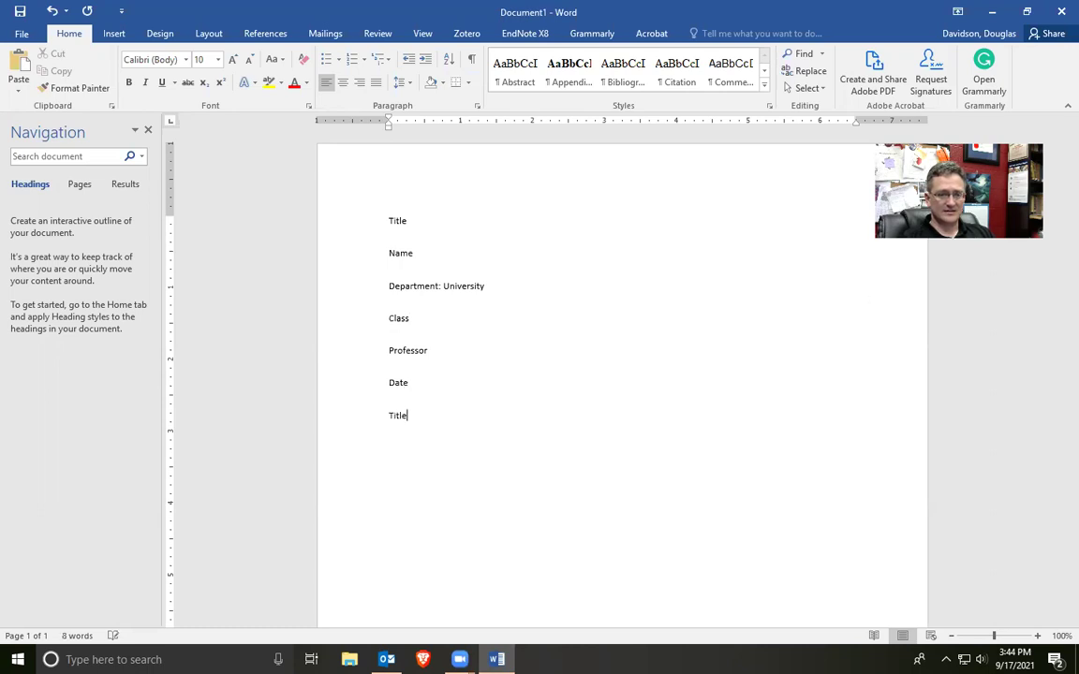
{"action": "key", "text": "Return"}
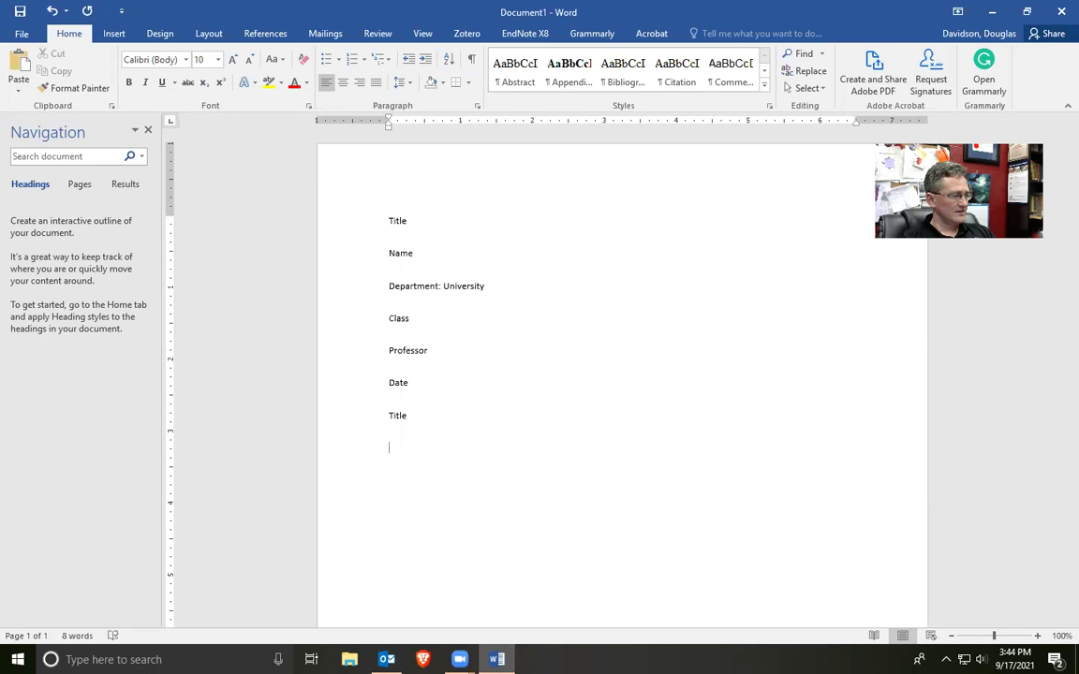
{"action": "type", "text": "Body "}
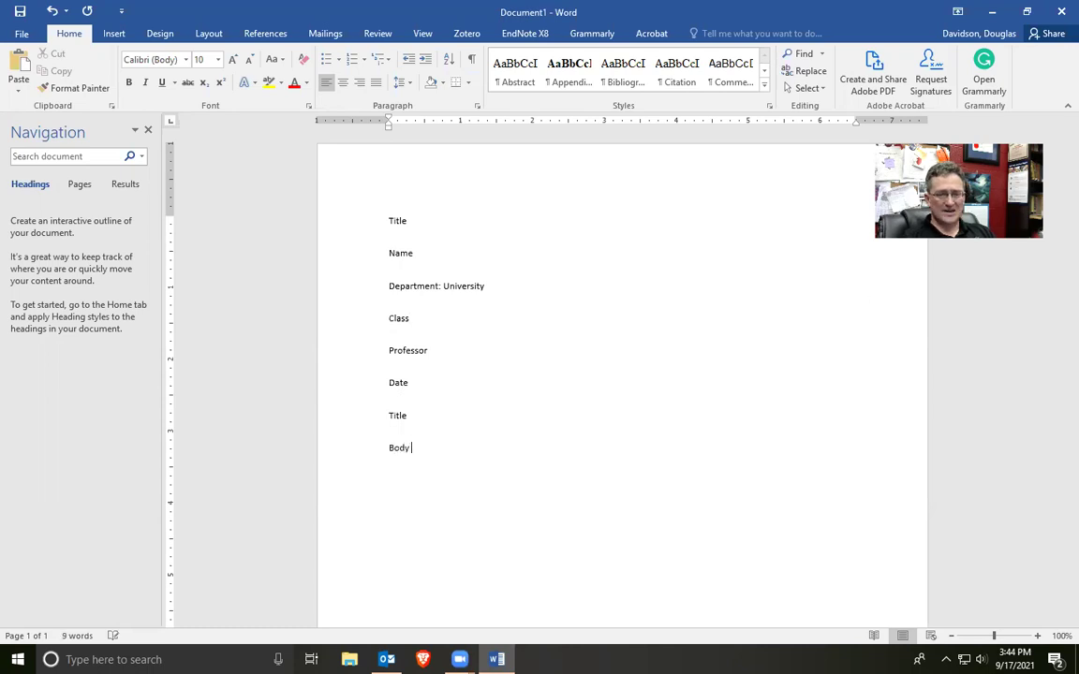
{"action": "type", "text": "text."}
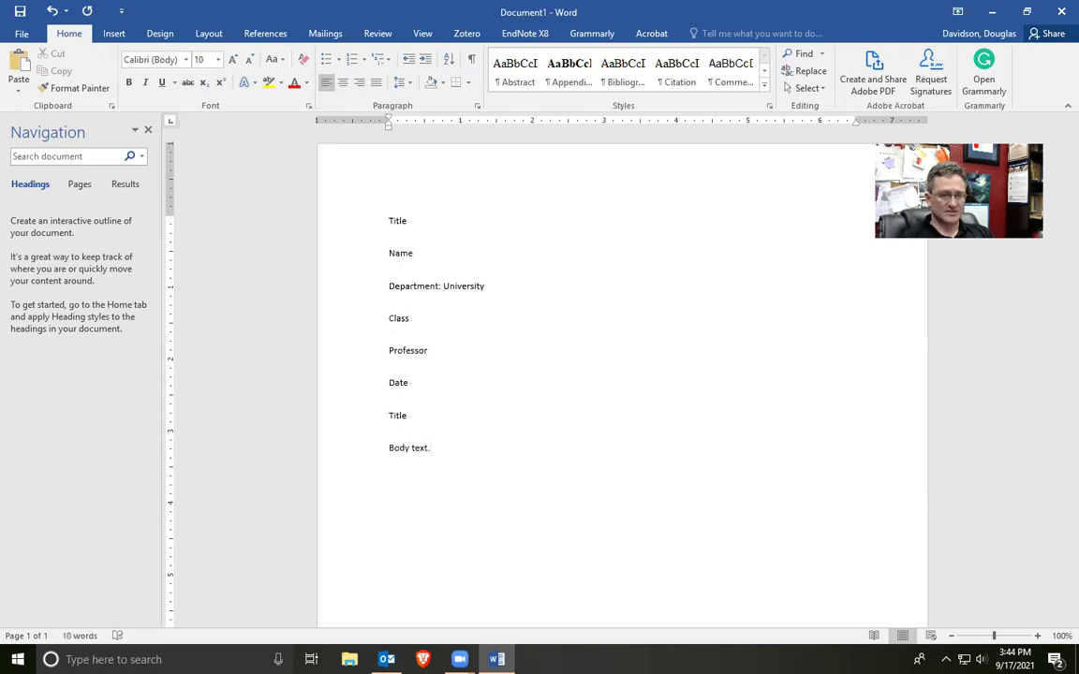
{"action": "key", "text": "Return"}
{"action": "type", "text": "Bod"}
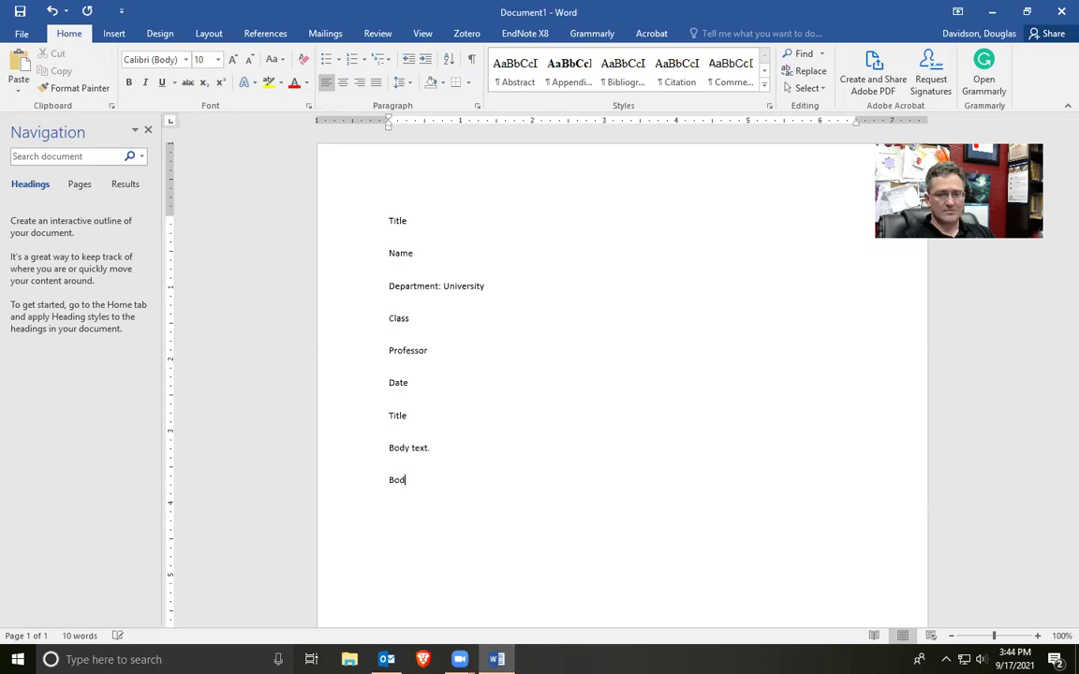
{"action": "type", "text": "y text with"}
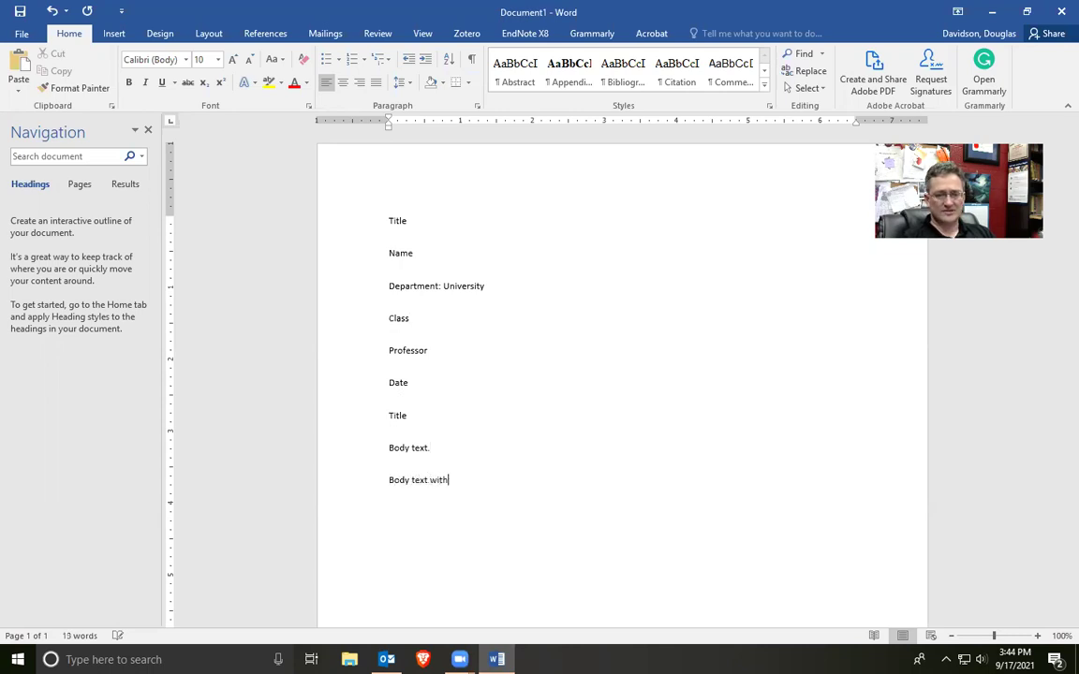
{"action": "type", "text": "out indentation."}
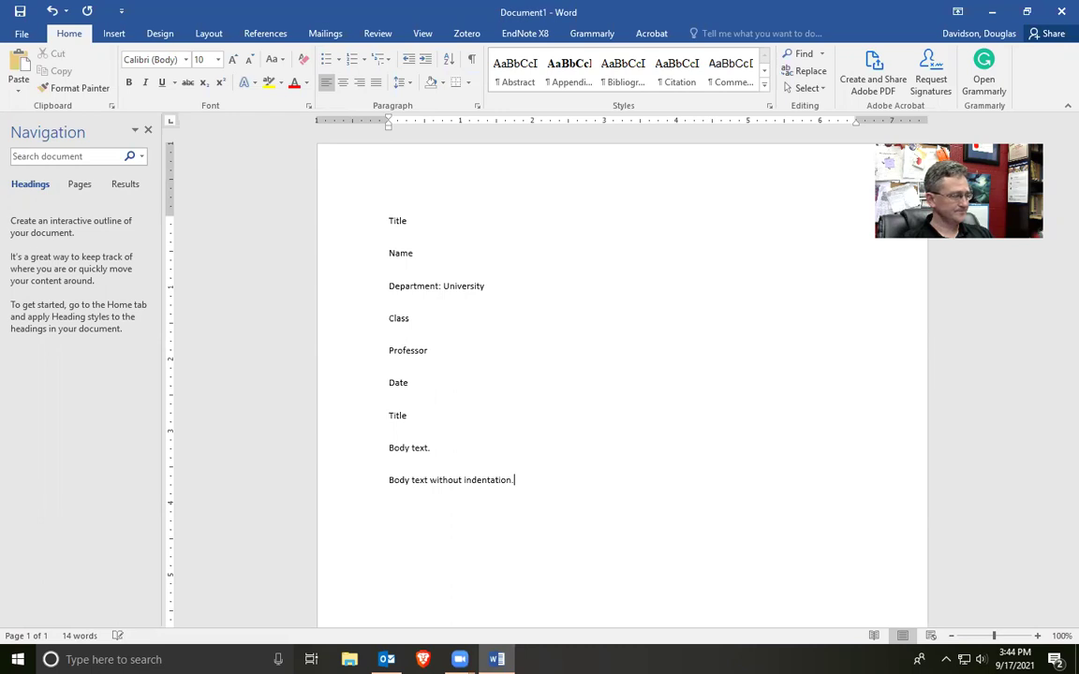
- Add Heading 1, Heading 2, Heading 3 and Heading 4 on separate lines
{"action": "key", "text": "Return"}
{"action": "type", "text": "Heading 1"}
{"action": "key", "text": "Return"}
{"action": "type", "text": "Heading 2"}
{"action": "key", "text": "Return"}
{"action": "type", "text": "Heading 3"}
{"action": "key", "text": "Return"}
{"action": "type", "text": "Heading 4"}
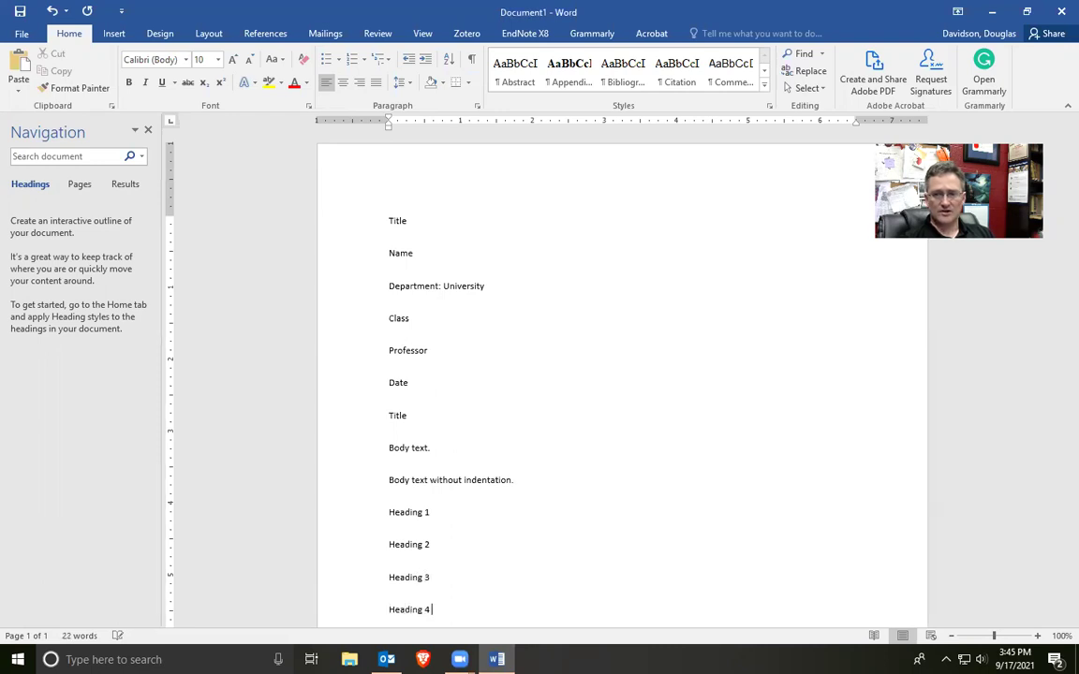
{"action": "scroll", "coordinate": [1058, 240], "scroll_direction": "down", "scroll_amount": 4}
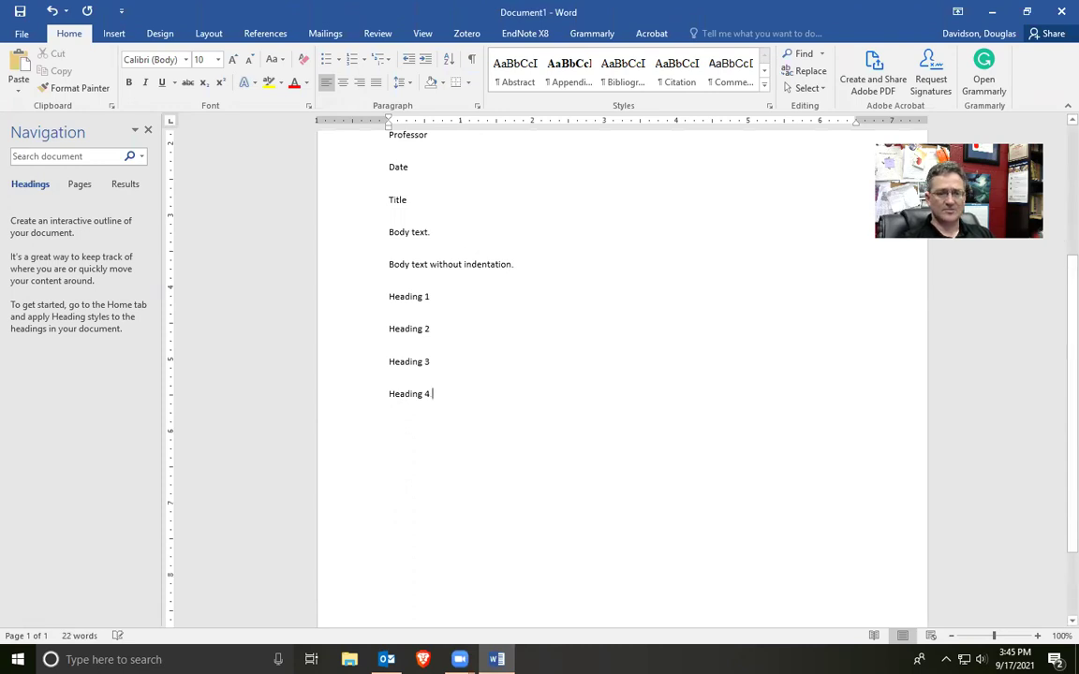
- Add Heading 5., 'Some body text.' after Headings 4 and 5, then 'Block quotation'
{"action": "key", "text": "Return"}
{"action": "type", "text": "Heading 5."}
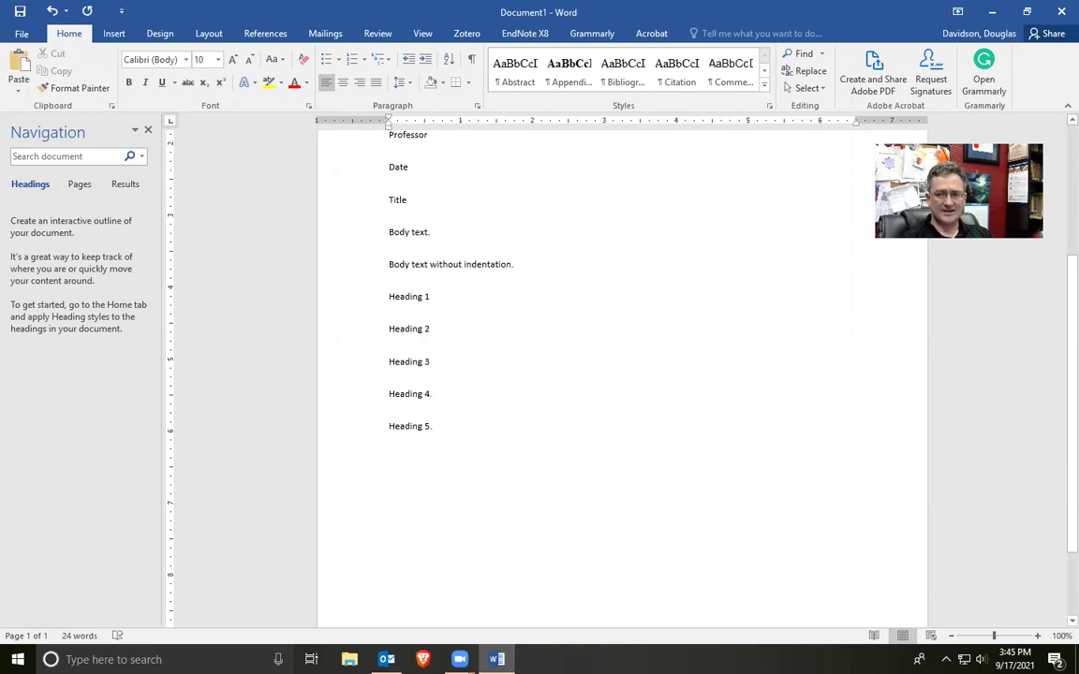
{"action": "key", "text": "Return"}
{"action": "type", "text": "S"}
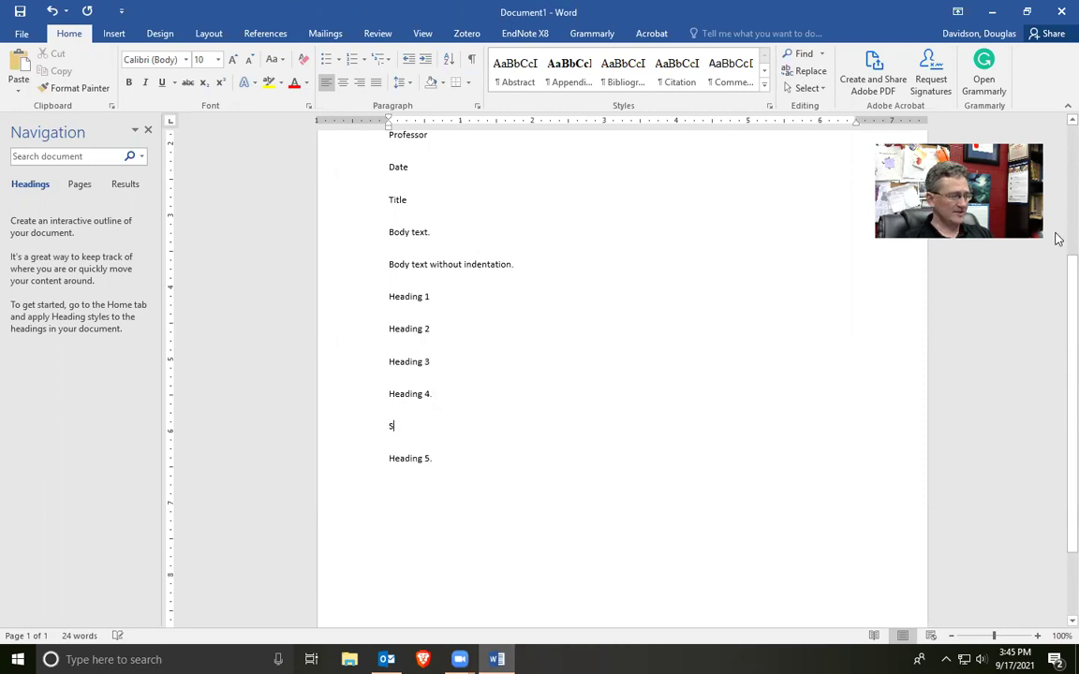
{"action": "type", "text": "ome body text."}
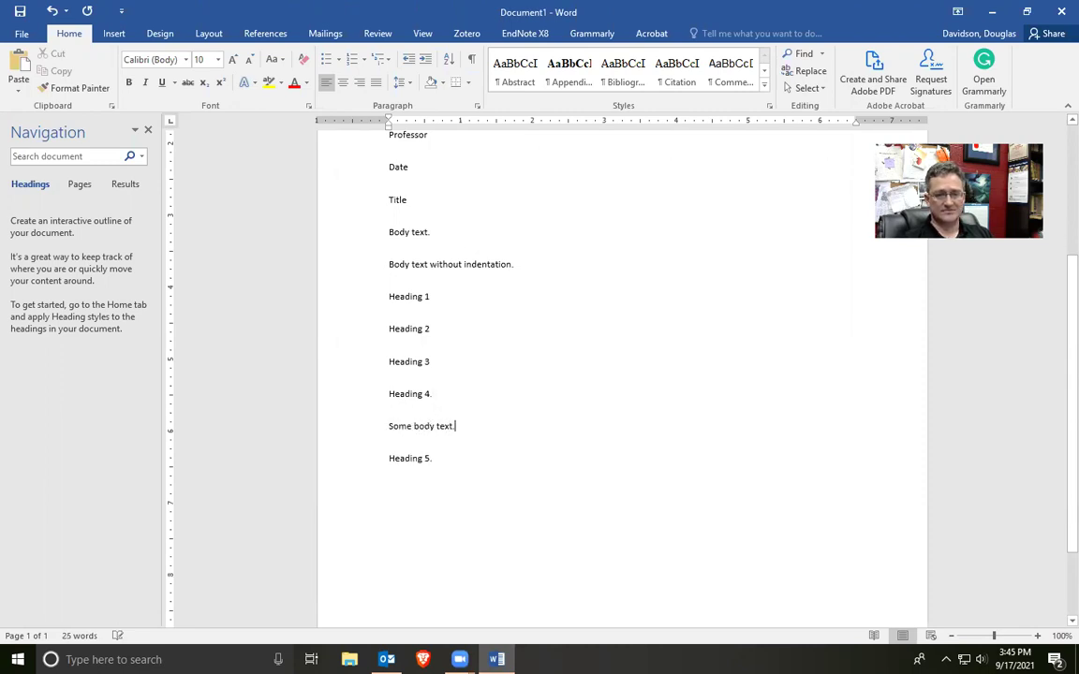
{"action": "key", "text": "Down"}
{"action": "key", "text": "Return"}
{"action": "type", "text": "Some body te"}
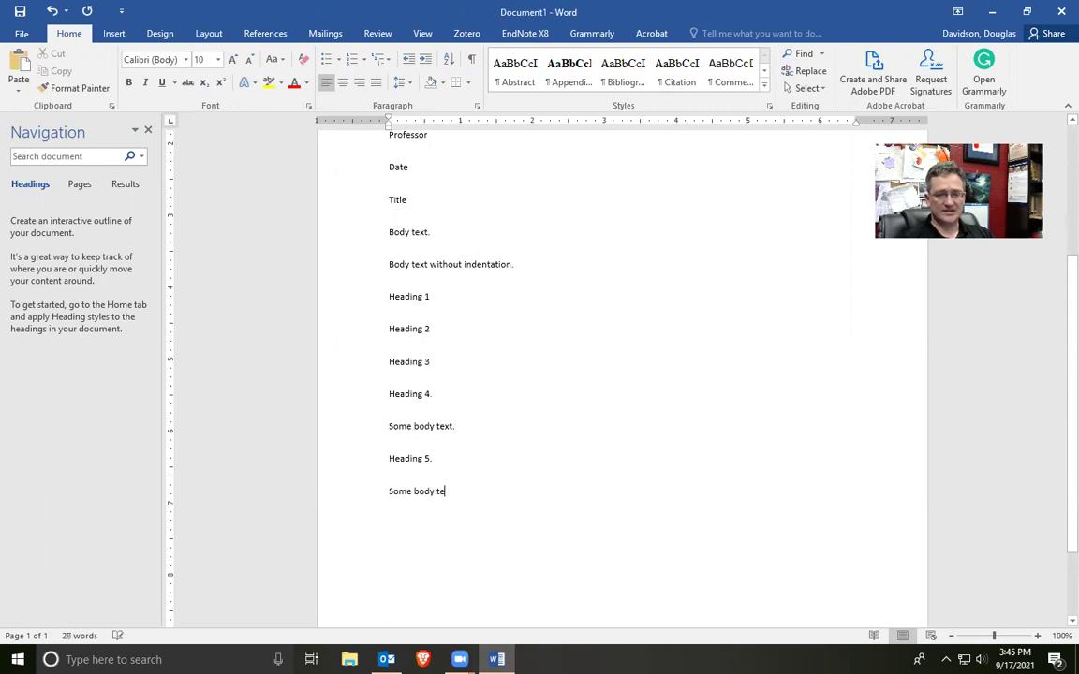
{"action": "type", "text": "xt."}
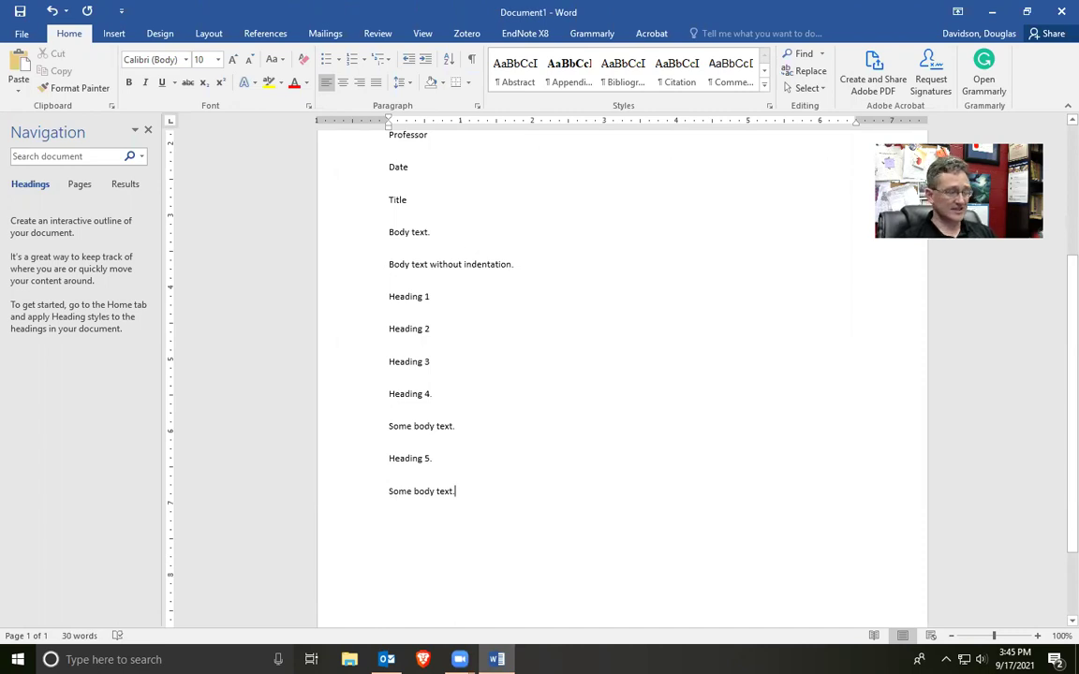
{"action": "key", "text": "Return"}
{"action": "type", "text": "Block quotation"}
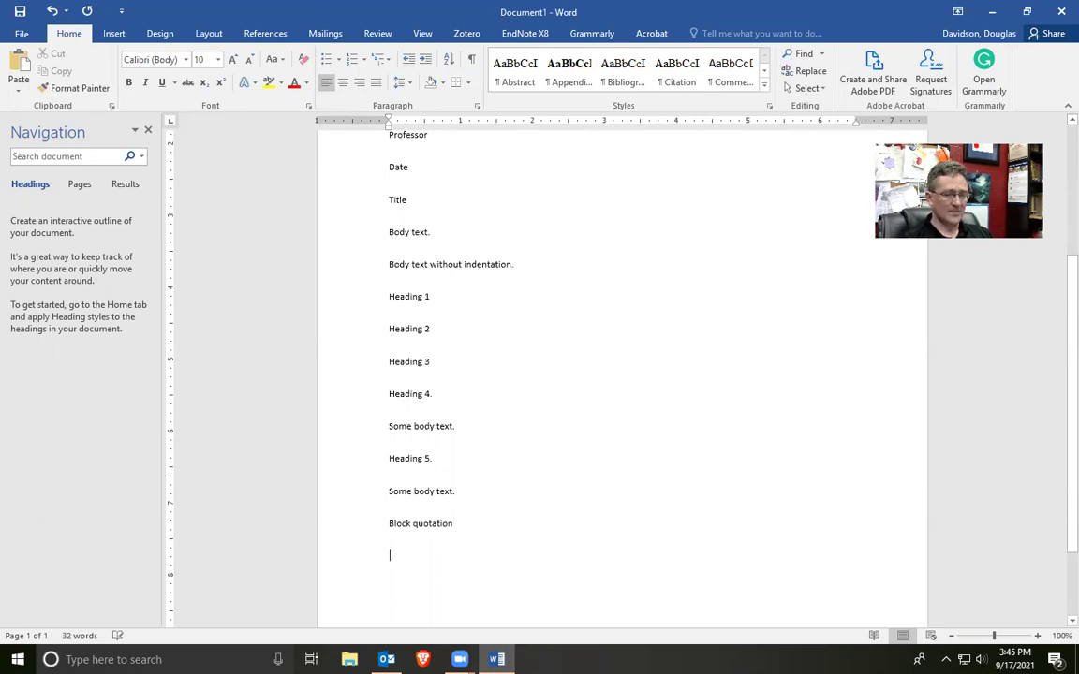
- Add 'References' and 'Bibliograph entry.' lines at the end of the document
{"action": "type", "text": "Refer"}
{"action": "type", "text": "ences"}
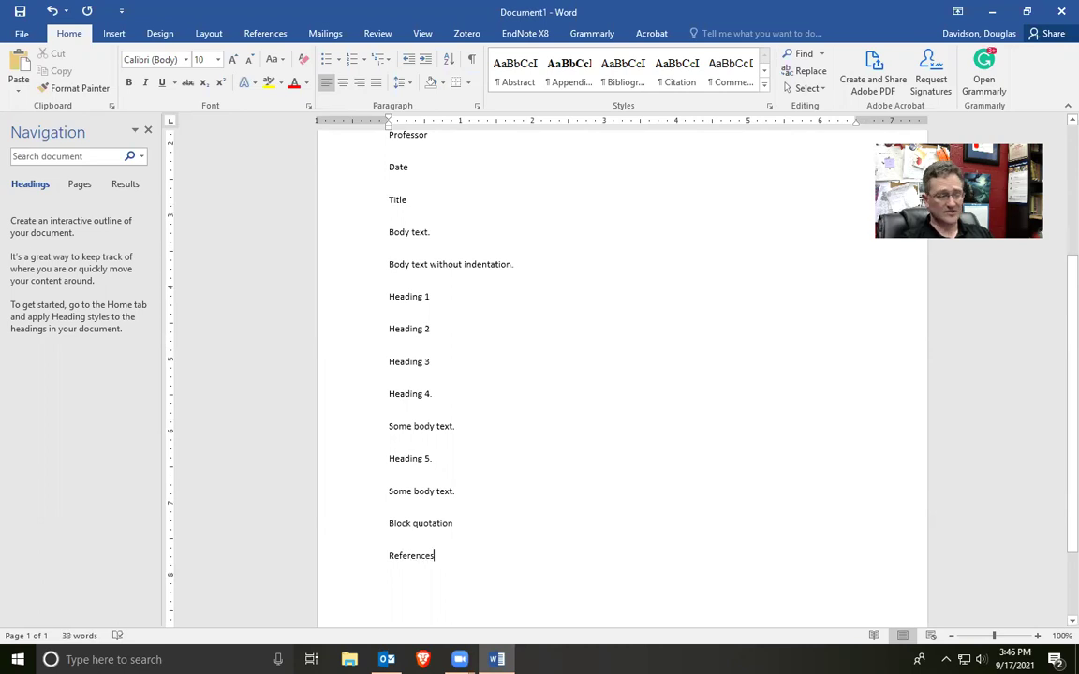
{"action": "key", "text": "Return"}
{"action": "type", "text": "B"}
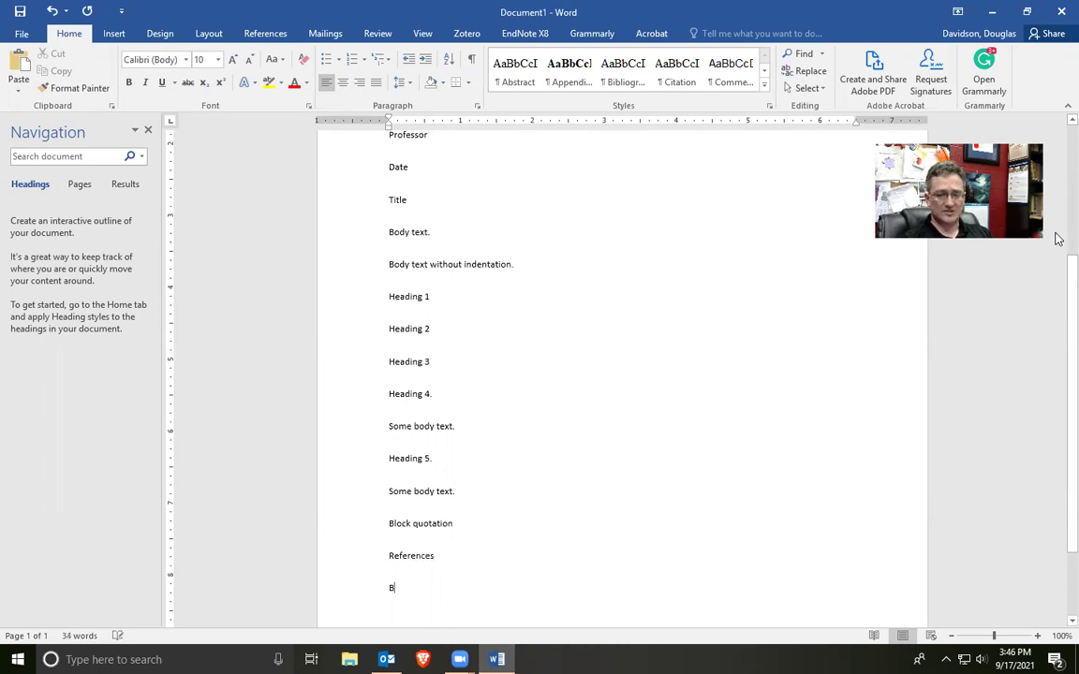
{"action": "type", "text": "lbliograp"}
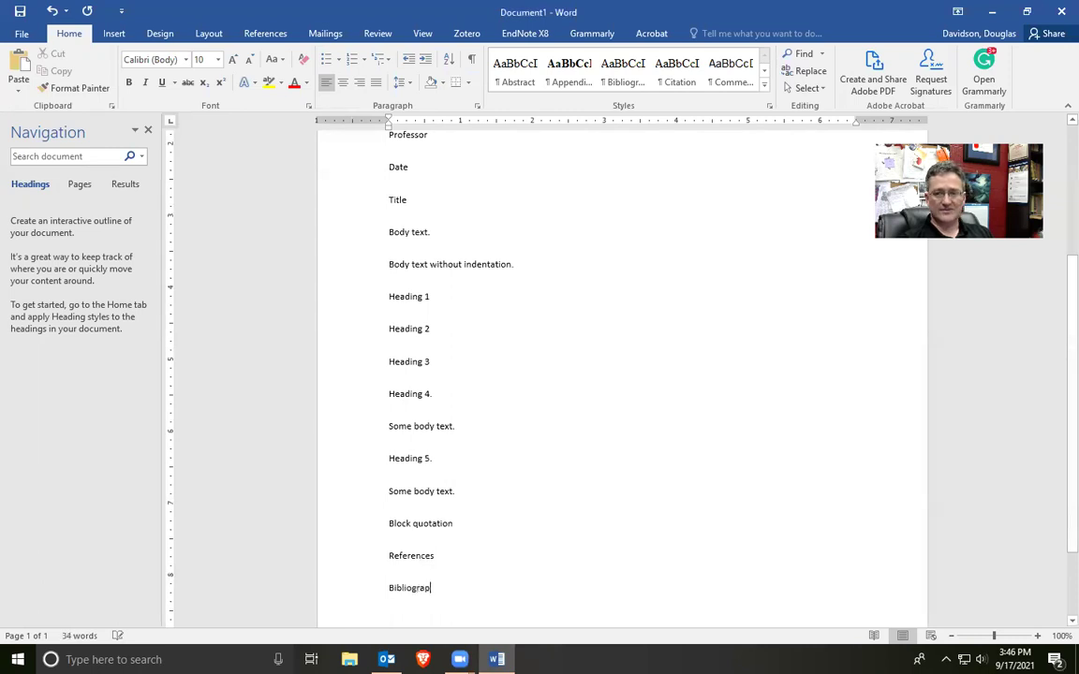
{"action": "type", "text": "h entry."}
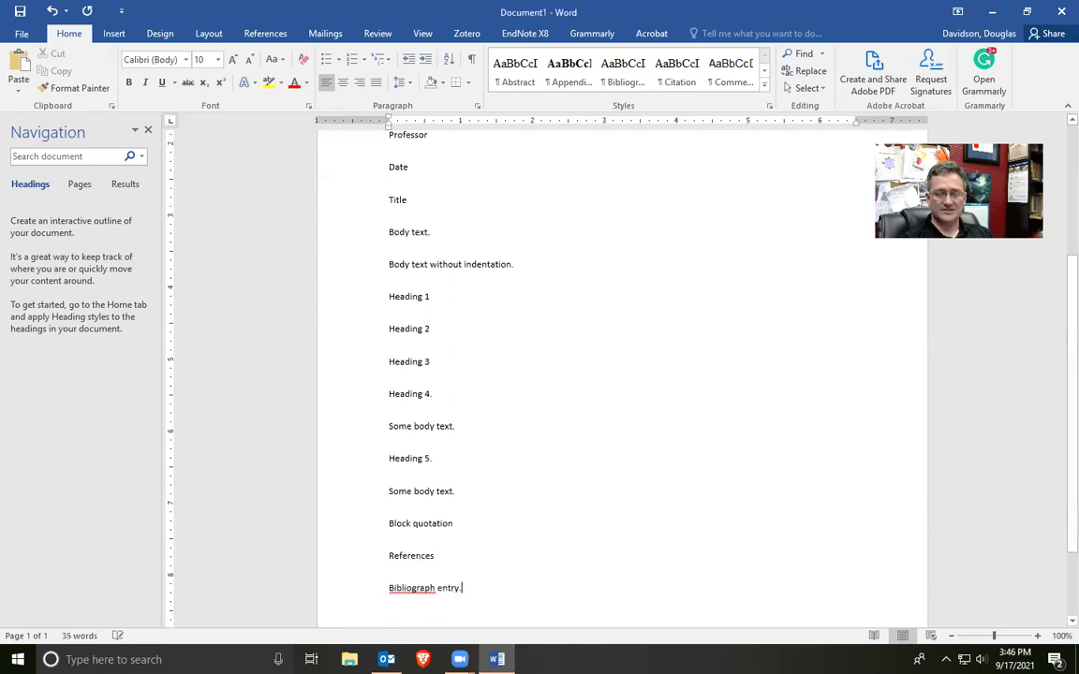
{"action": "scroll", "coordinate": [1055, 235], "scroll_direction": "down", "scroll_amount": 2}
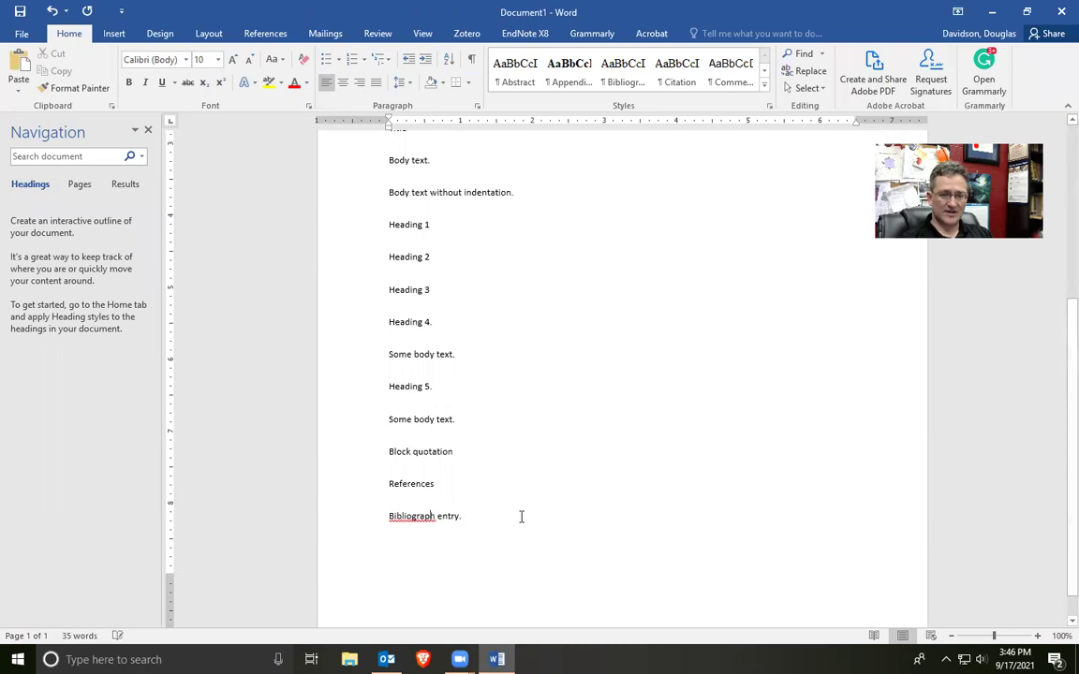
- Correct the misspelled word to 'Bibliographic' and return to the top of the page
{"action": "key", "text": "ctrl+Left"}
{"action": "key", "text": "ctrl+Left"}
{"action": "key", "text": "Left"}
{"action": "type", "text": "ic"}
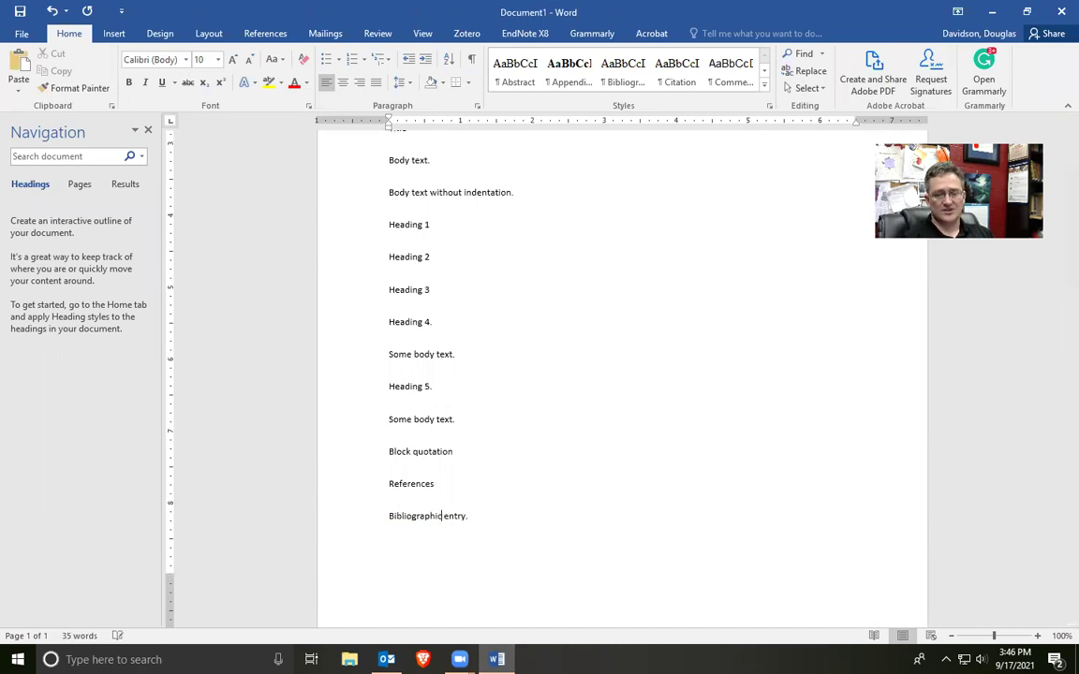
{"action": "scroll", "coordinate": [482, 483], "scroll_direction": "up", "scroll_amount": 5}
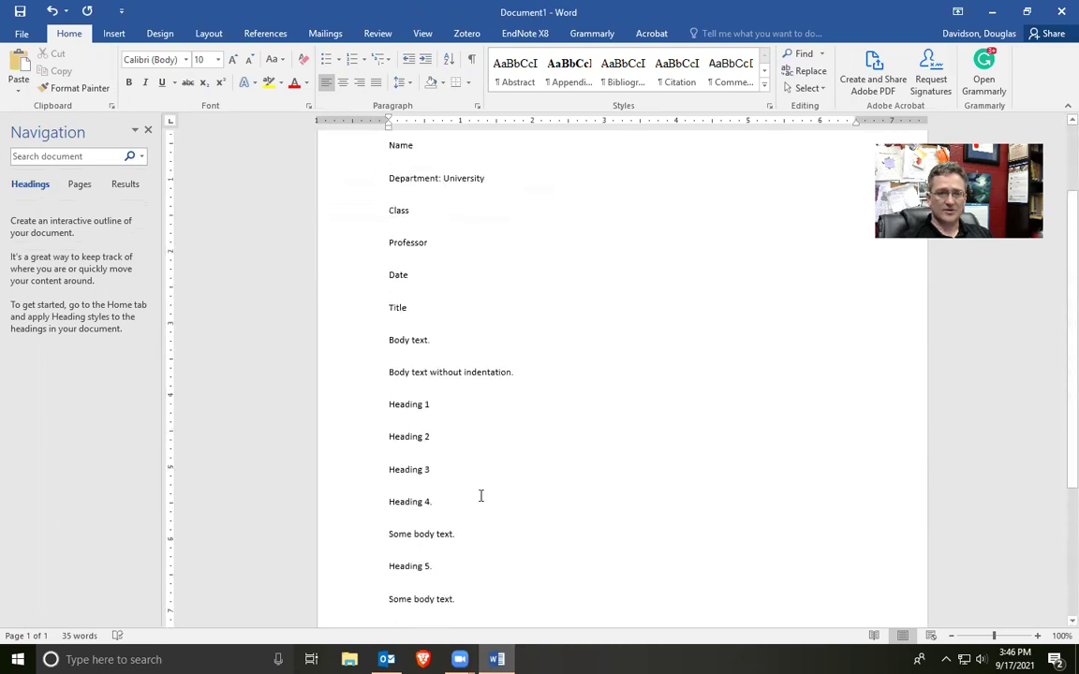
{"action": "scroll", "coordinate": [414, 278], "scroll_direction": "up", "scroll_amount": 3}
{"action": "scroll", "coordinate": [351, 248], "scroll_direction": "down", "scroll_amount": 4}
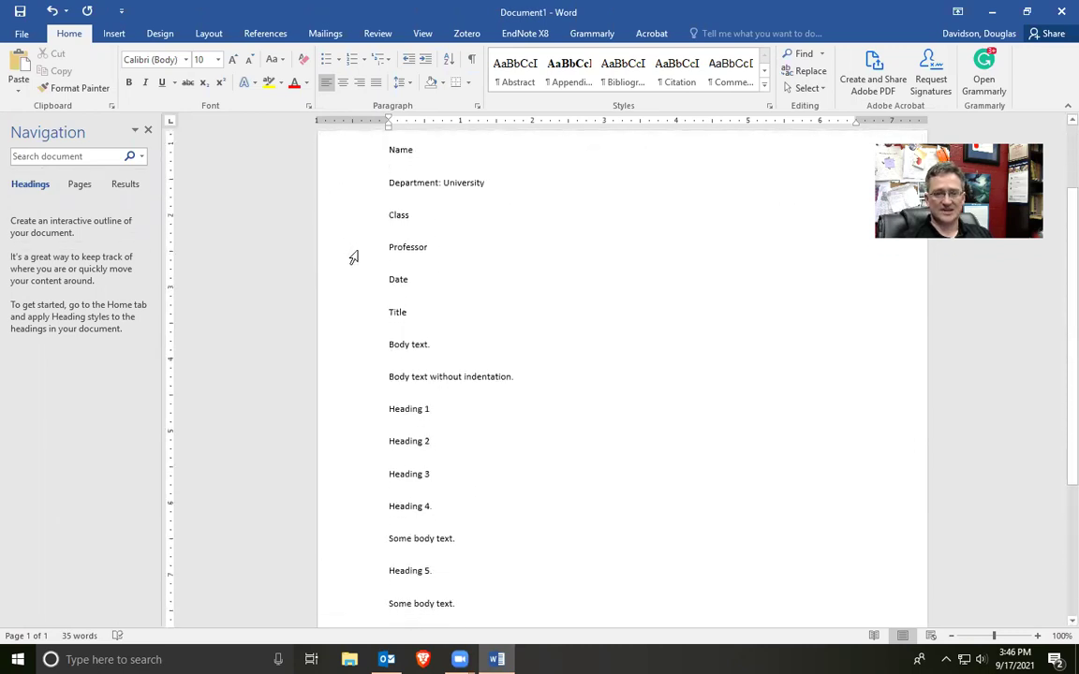
{"action": "scroll", "coordinate": [350, 303], "scroll_direction": "down", "scroll_amount": 4}
{"action": "scroll", "coordinate": [349, 320], "scroll_direction": "up", "scroll_amount": 4}
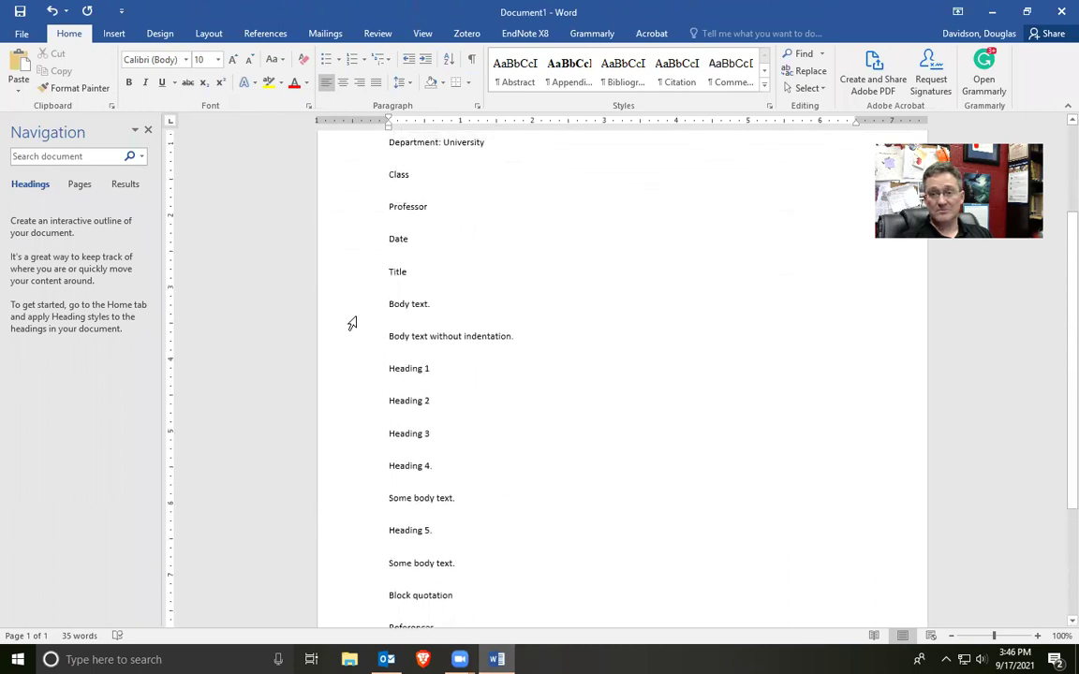
{"action": "scroll", "coordinate": [352, 323], "scroll_direction": "up", "scroll_amount": 4}
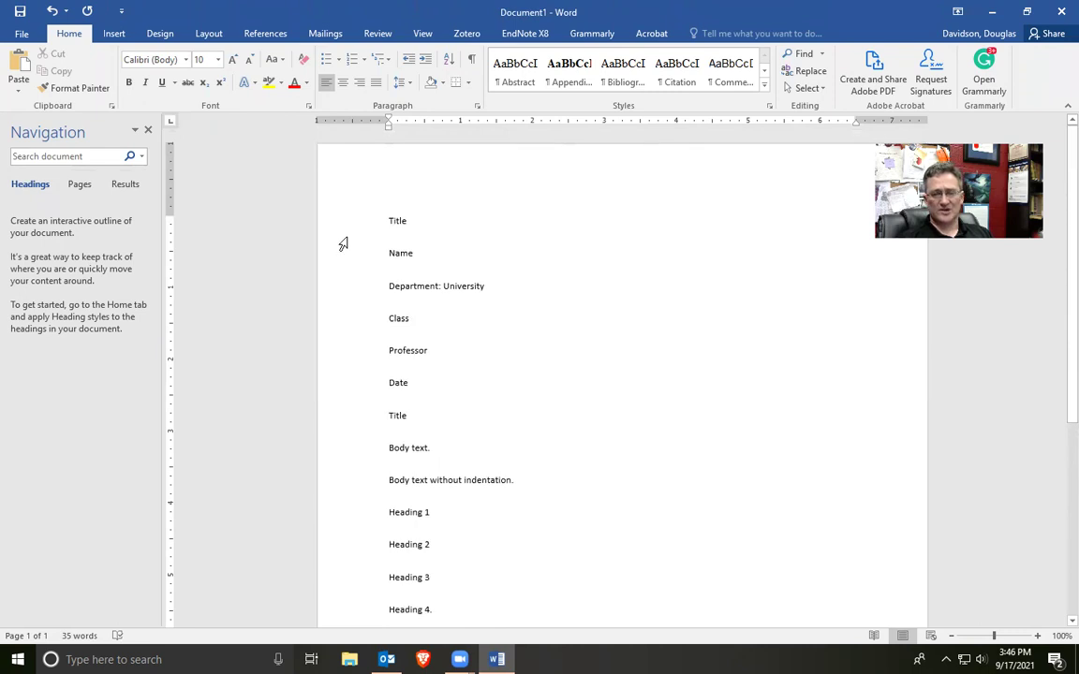
{"action": "scroll", "coordinate": [342, 248], "scroll_direction": "down", "scroll_amount": 4}
- Select the 'Body text.' line and toggle Bold and Italic off again, leaving it plain
{"action": "left_click", "coordinate": [344, 313]}
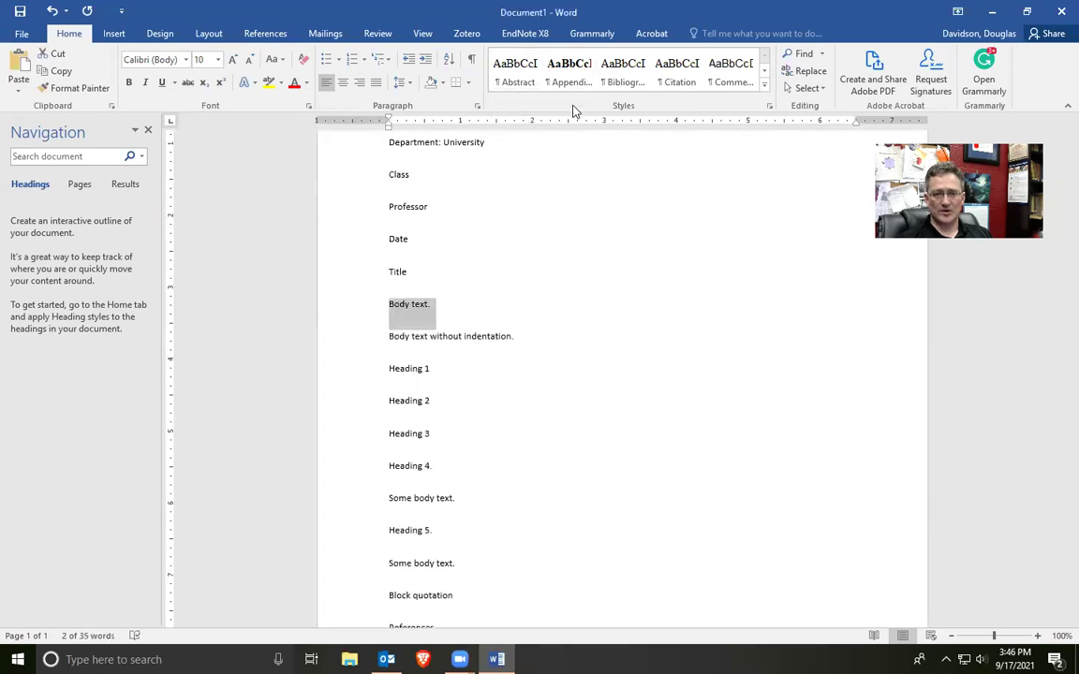
{"action": "left_click", "coordinate": [131, 84]}
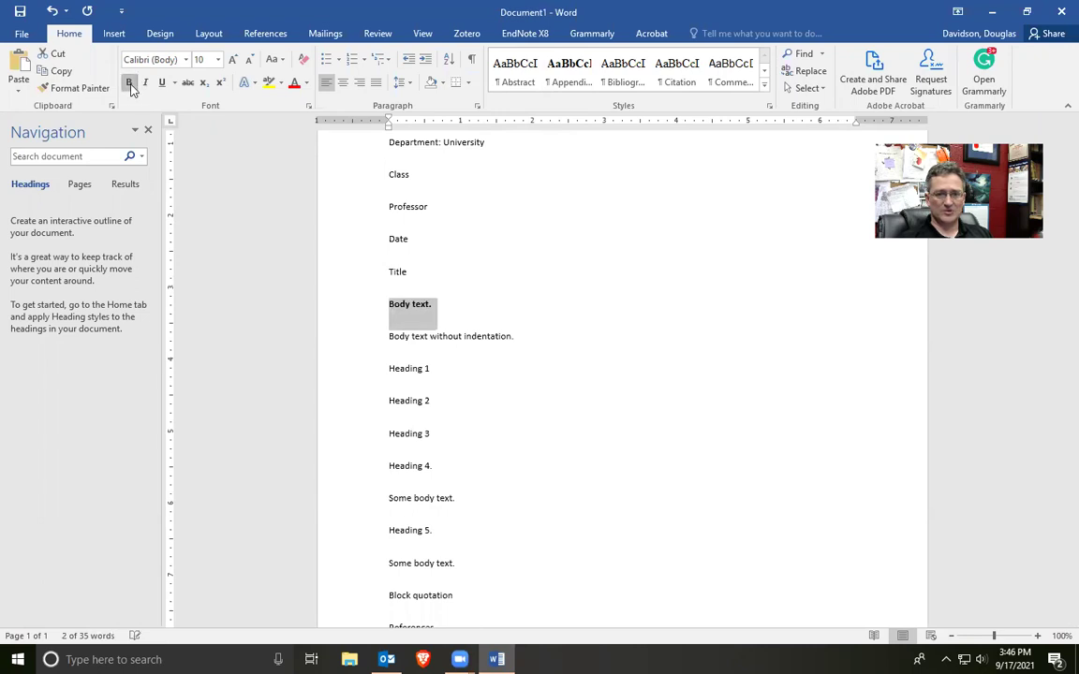
{"action": "left_click", "coordinate": [130, 83]}
{"action": "left_click", "coordinate": [145, 83]}
{"action": "left_click", "coordinate": [145, 84]}
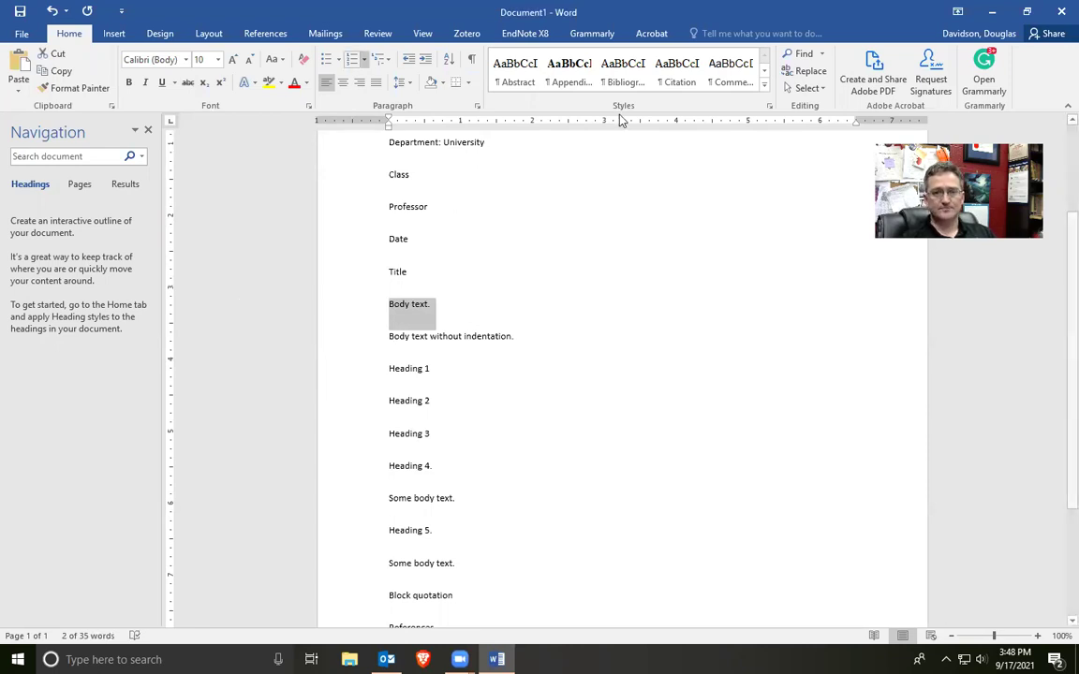
- In Modify Style for Normal, set the font to Times New Roman 12 pt
{"action": "left_click", "coordinate": [764, 72]}
{"action": "left_click", "coordinate": [765, 72]}
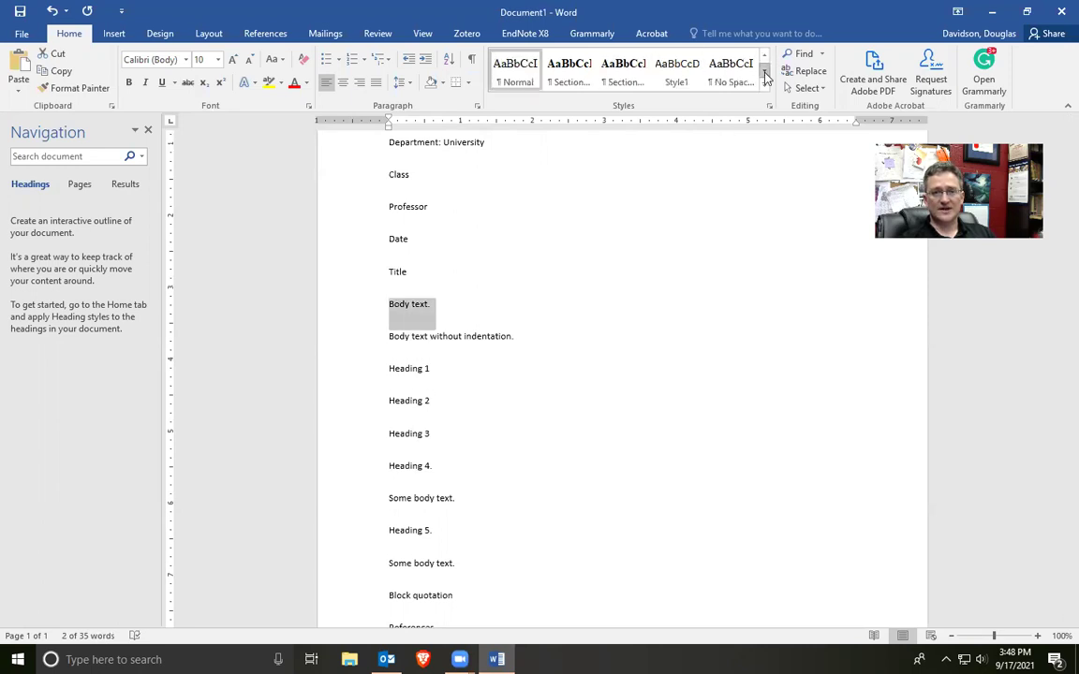
{"action": "right_click", "coordinate": [519, 83]}
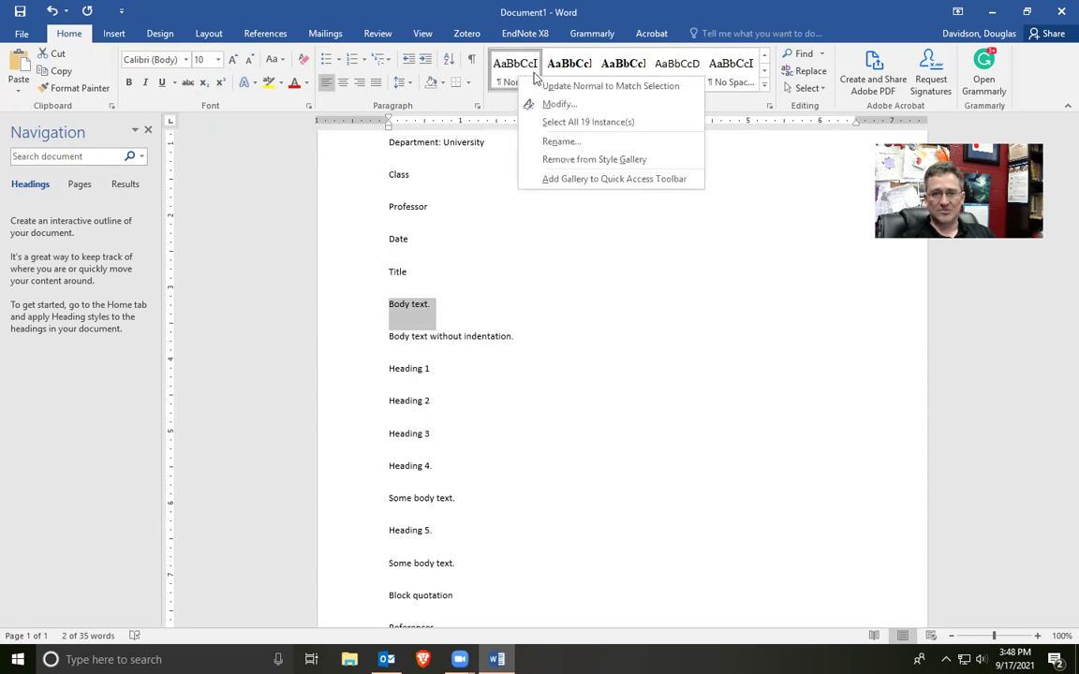
{"action": "left_click", "coordinate": [584, 106]}
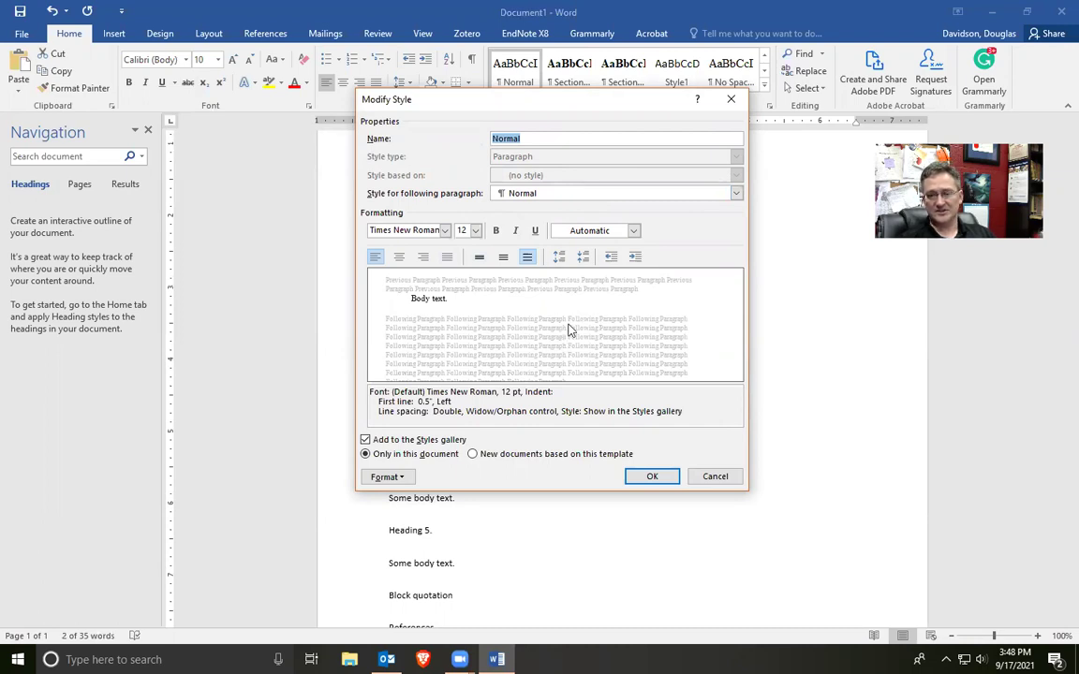
{"action": "left_click", "coordinate": [445, 231]}
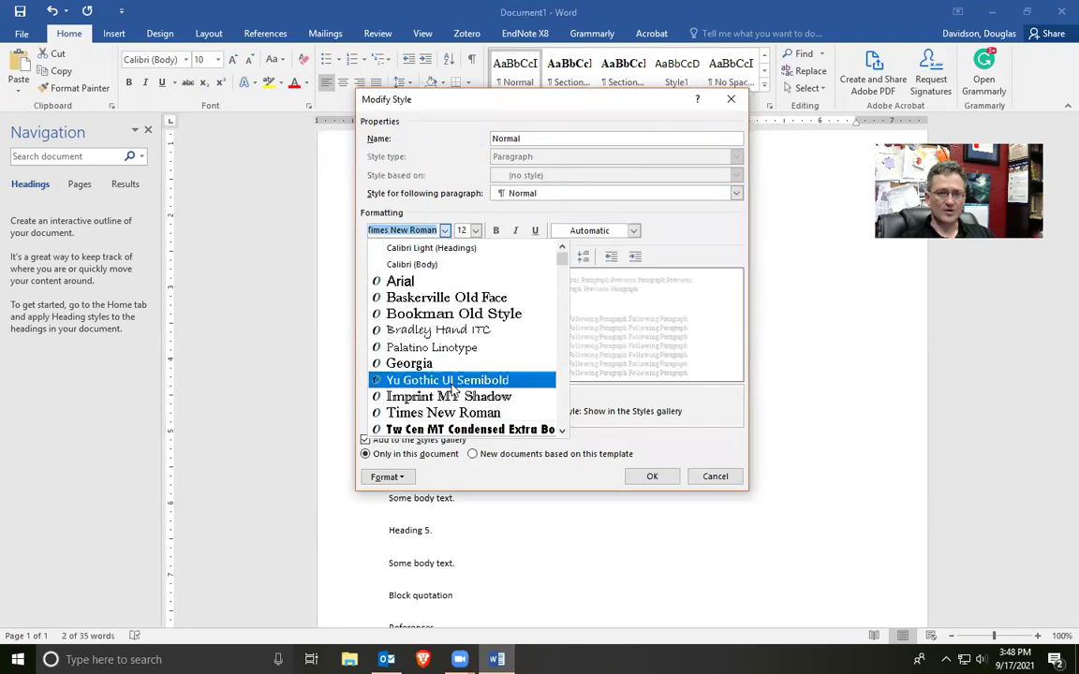
{"action": "left_click", "coordinate": [454, 415]}
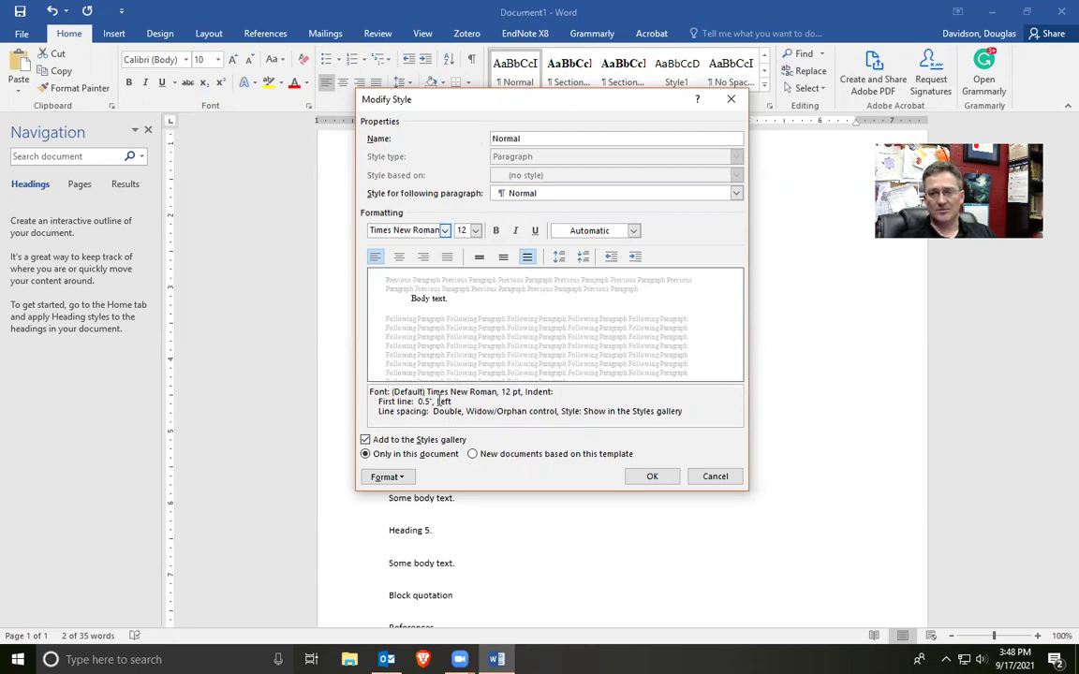
{"action": "left_click", "coordinate": [475, 230]}
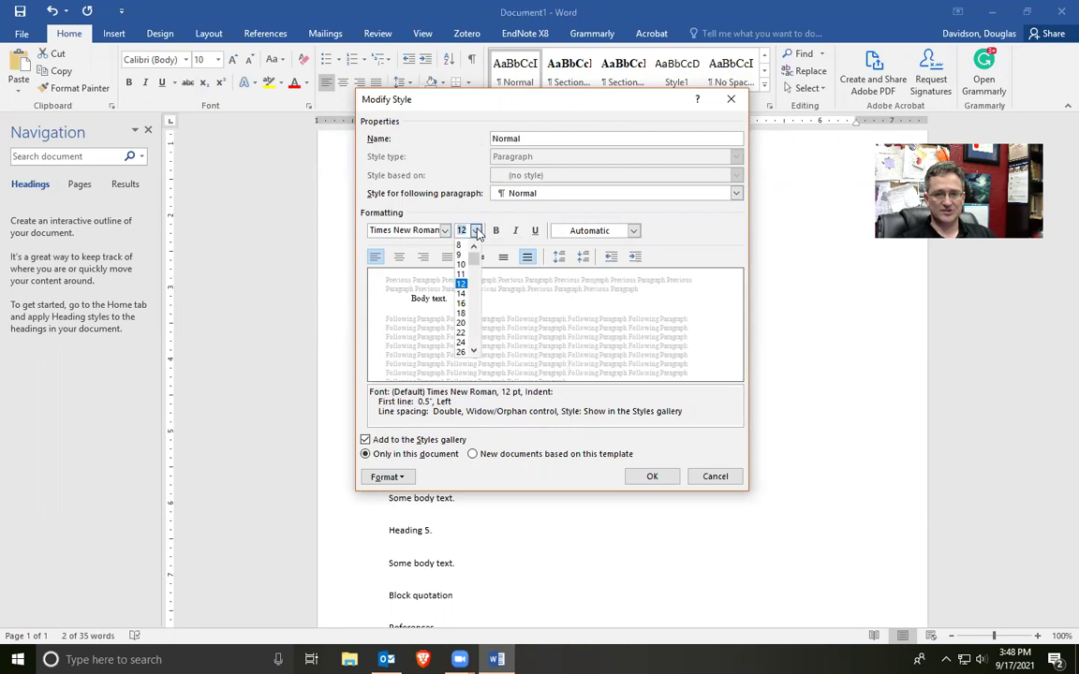
{"action": "left_click", "coordinate": [476, 231]}
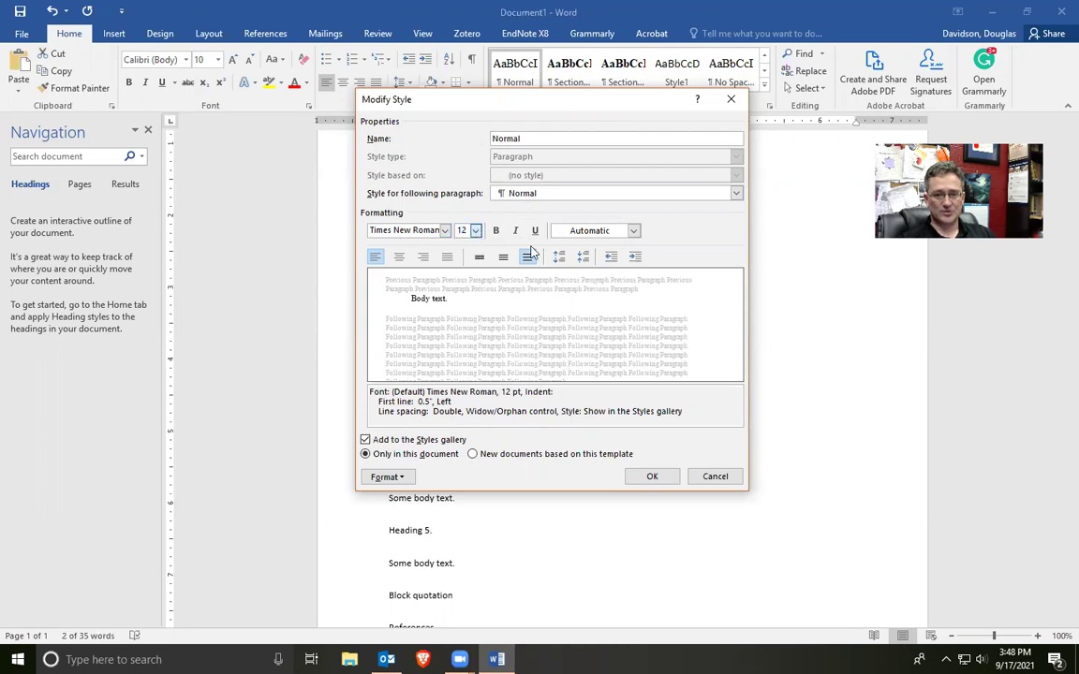
{"action": "left_click", "coordinate": [386, 478]}
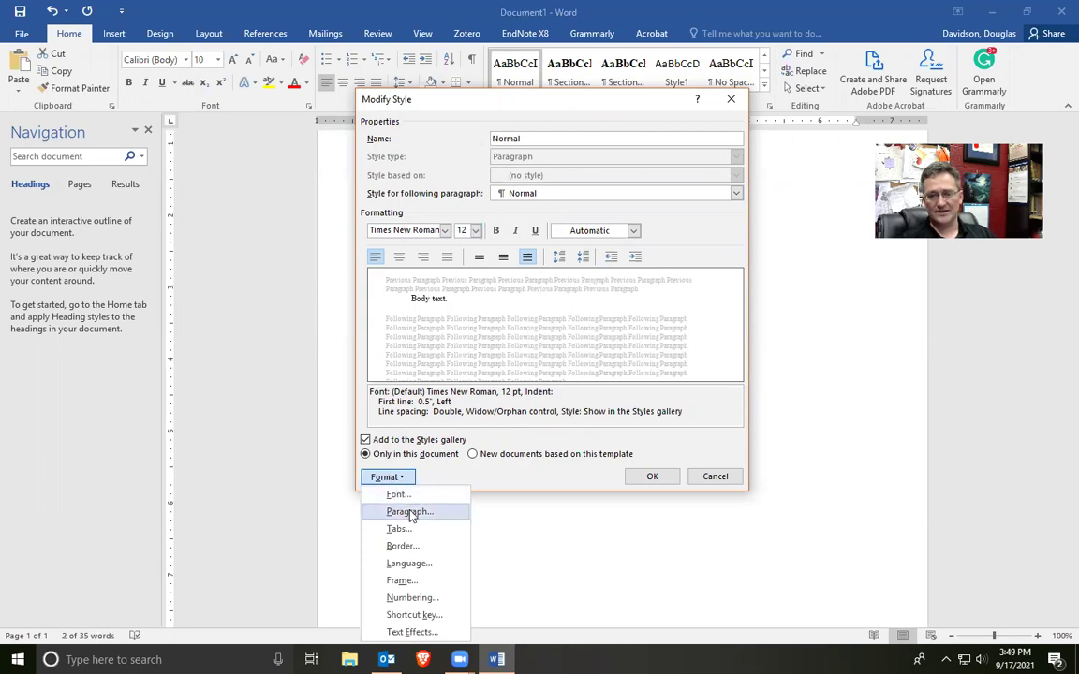
- Give Normal a 0.5" first-line indent with double spacing and apply it to 'Body text.'
{"action": "left_click", "coordinate": [410, 512]}
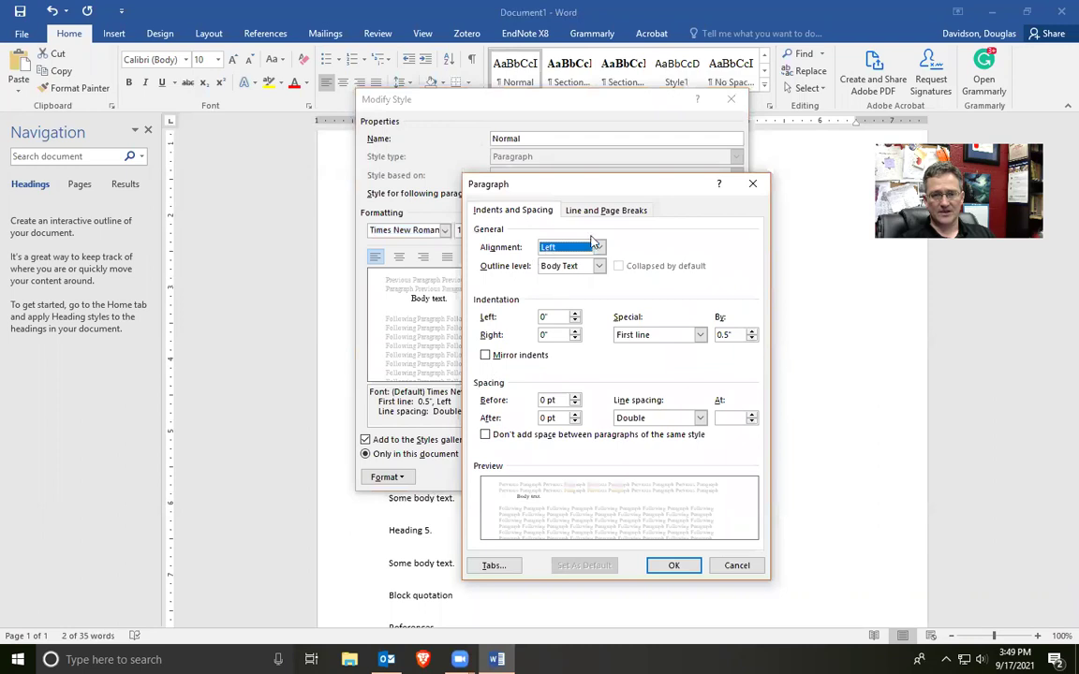
{"action": "left_click", "coordinate": [700, 335]}
{"action": "left_click", "coordinate": [700, 335]}
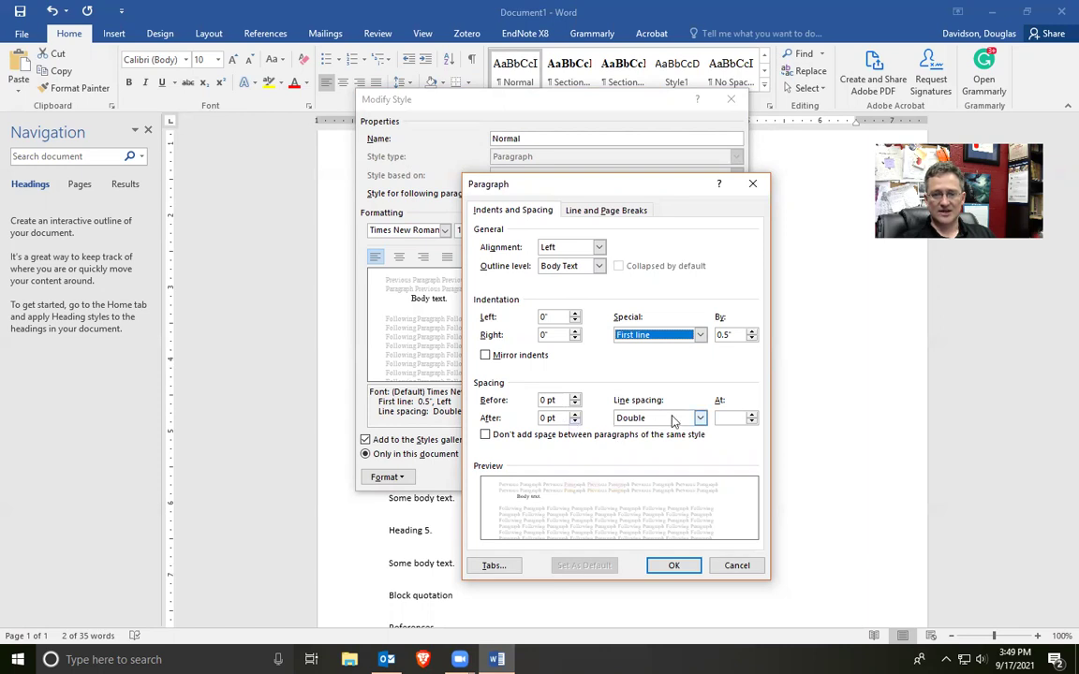
{"action": "left_click", "coordinate": [674, 566]}
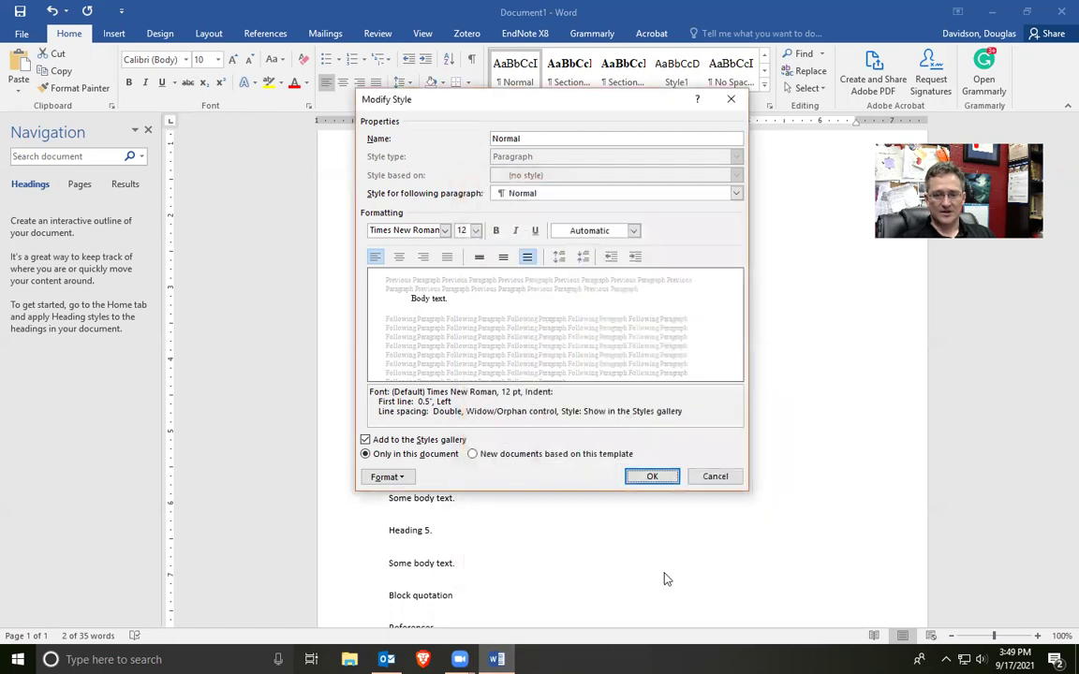
{"action": "left_click", "coordinate": [650, 476]}
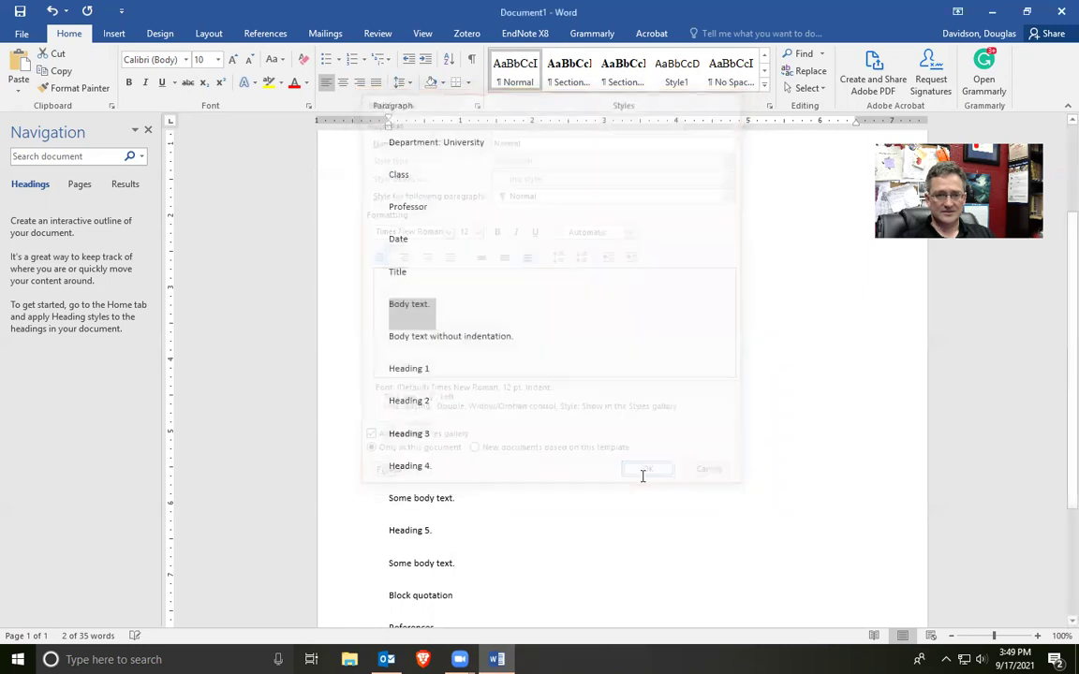
{"action": "left_click", "coordinate": [515, 75]}
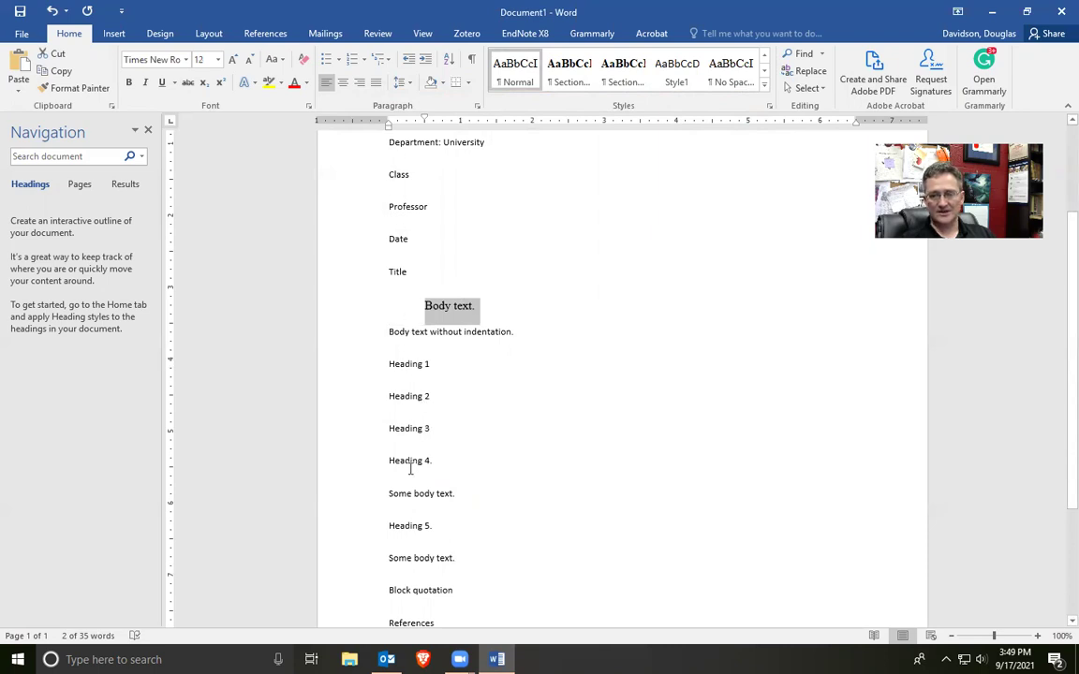
{"action": "scroll", "coordinate": [411, 471], "scroll_direction": "down", "scroll_amount": 2}
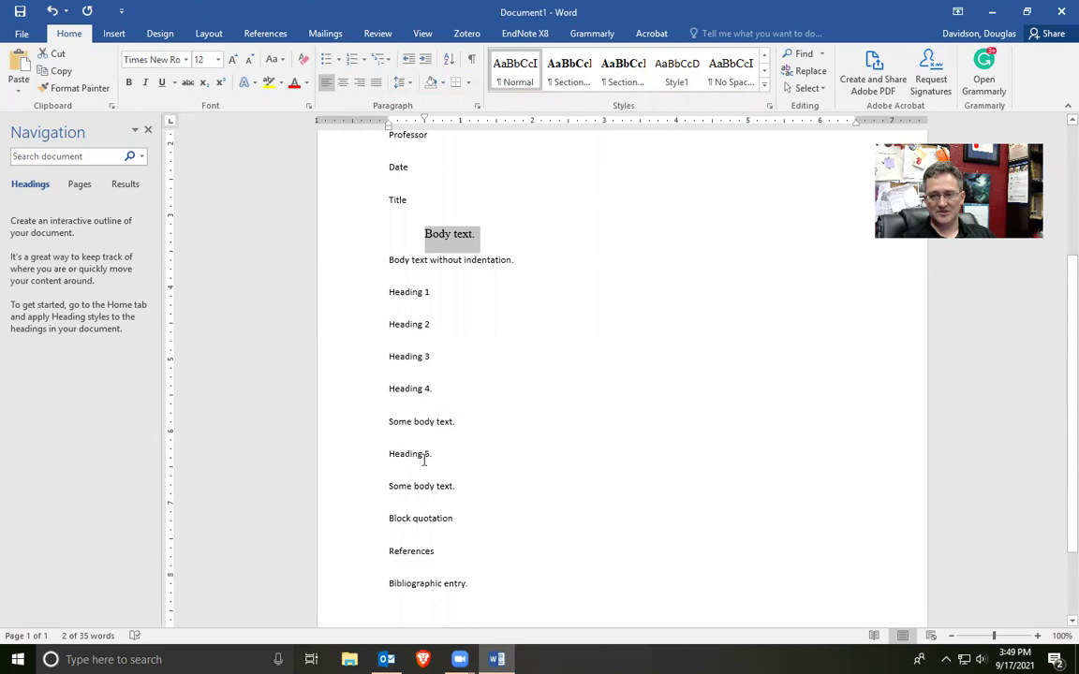
{"action": "scroll", "coordinate": [423, 412], "scroll_direction": "up", "scroll_amount": 2}
{"action": "scroll", "coordinate": [424, 405], "scroll_direction": "up", "scroll_amount": 2}
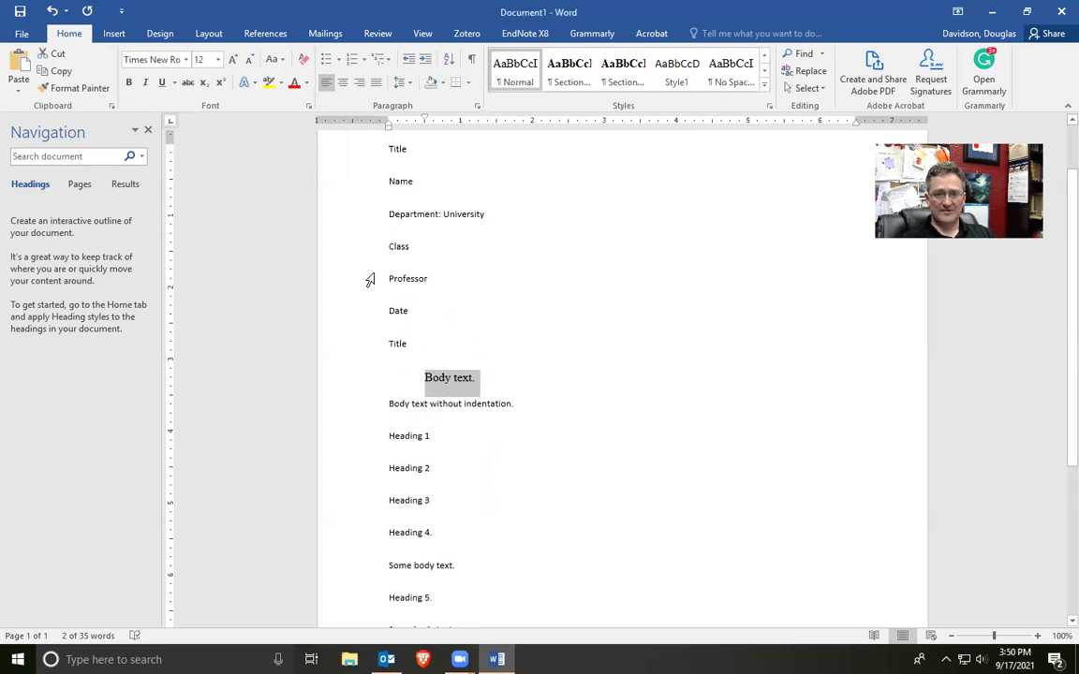
{"action": "scroll", "coordinate": [365, 253], "scroll_direction": "up", "scroll_amount": 2}
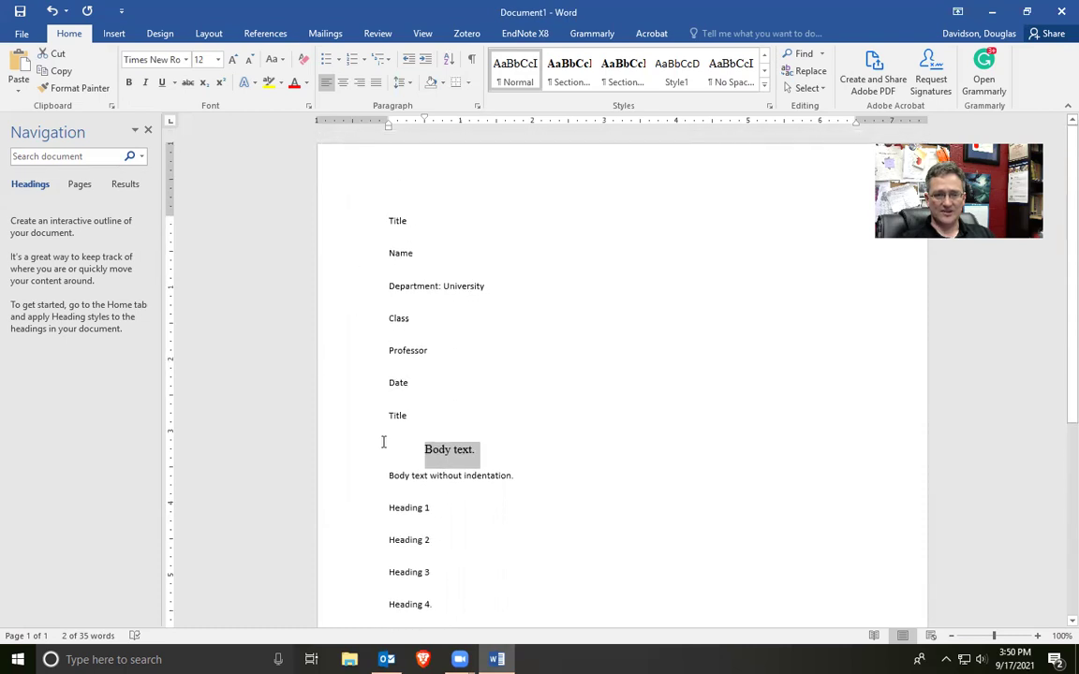
{"action": "scroll", "coordinate": [383, 459], "scroll_direction": "down", "scroll_amount": 4}
{"action": "scroll", "coordinate": [385, 513], "scroll_direction": "down", "scroll_amount": 4}
{"action": "scroll", "coordinate": [375, 522], "scroll_direction": "up", "scroll_amount": 4}
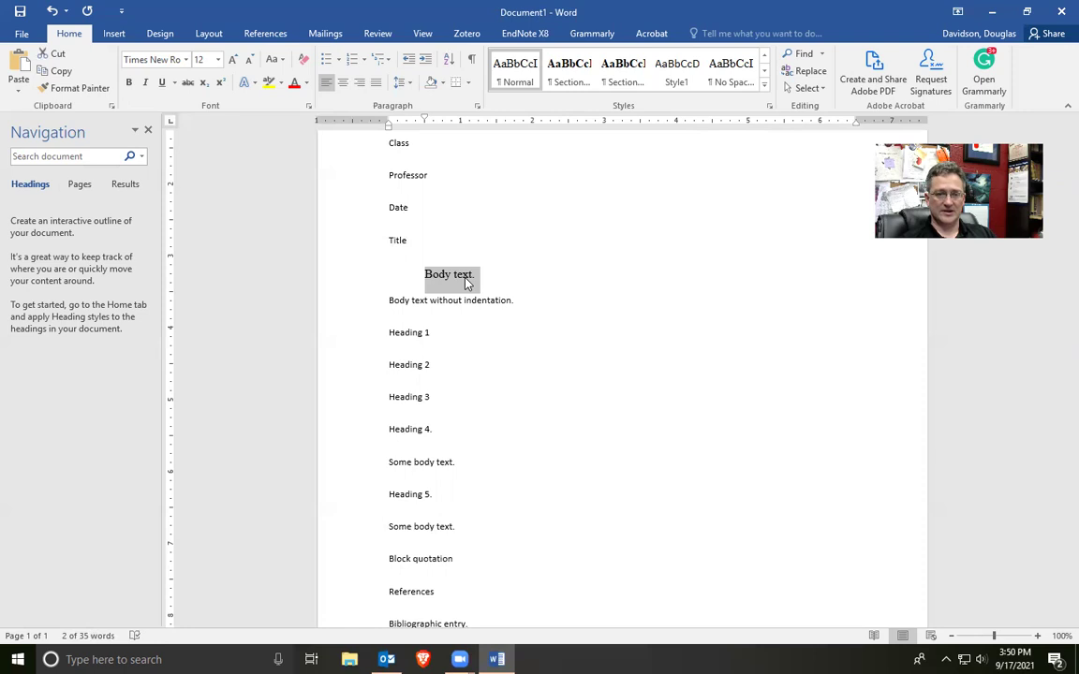
{"action": "scroll", "coordinate": [164, 385], "scroll_direction": "up", "scroll_amount": 4}
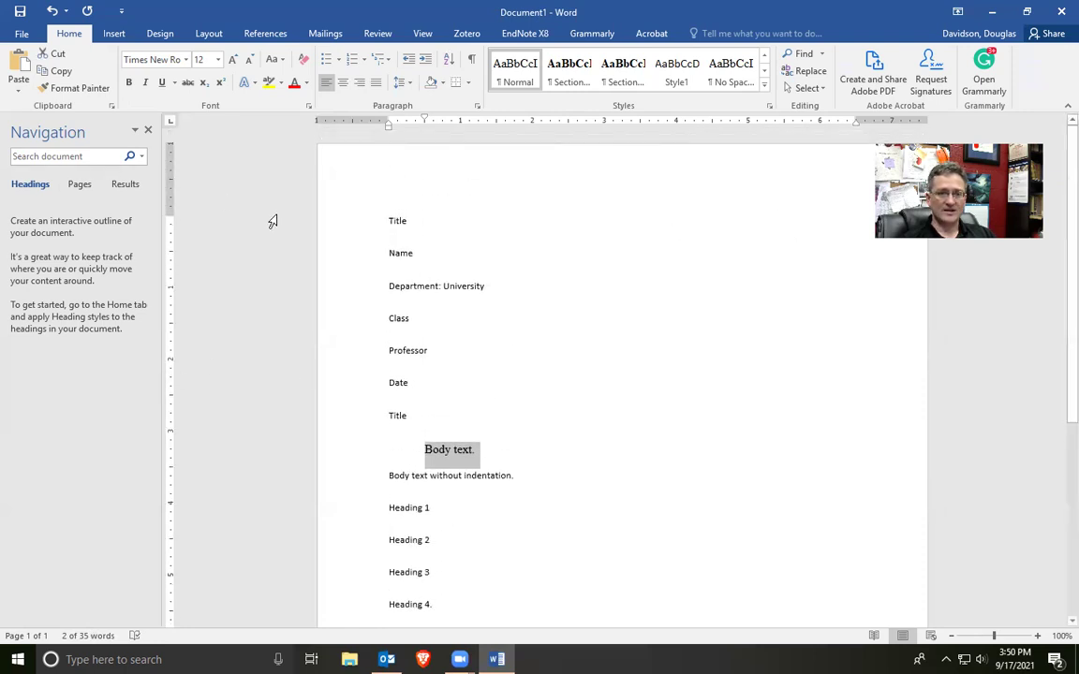
- Select the first Title line and edit the Title style, keeping it centred
{"action": "left_click", "coordinate": [340, 222]}
{"action": "left_click", "coordinate": [764, 71]}
{"action": "left_click", "coordinate": [764, 71]}
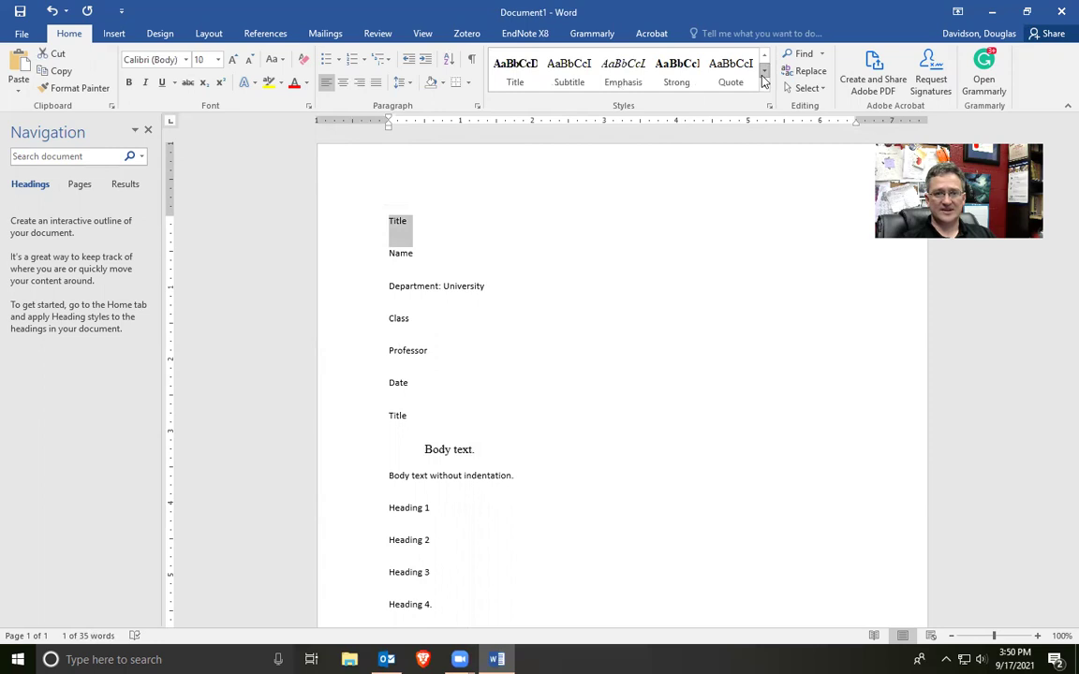
{"action": "right_click", "coordinate": [519, 76]}
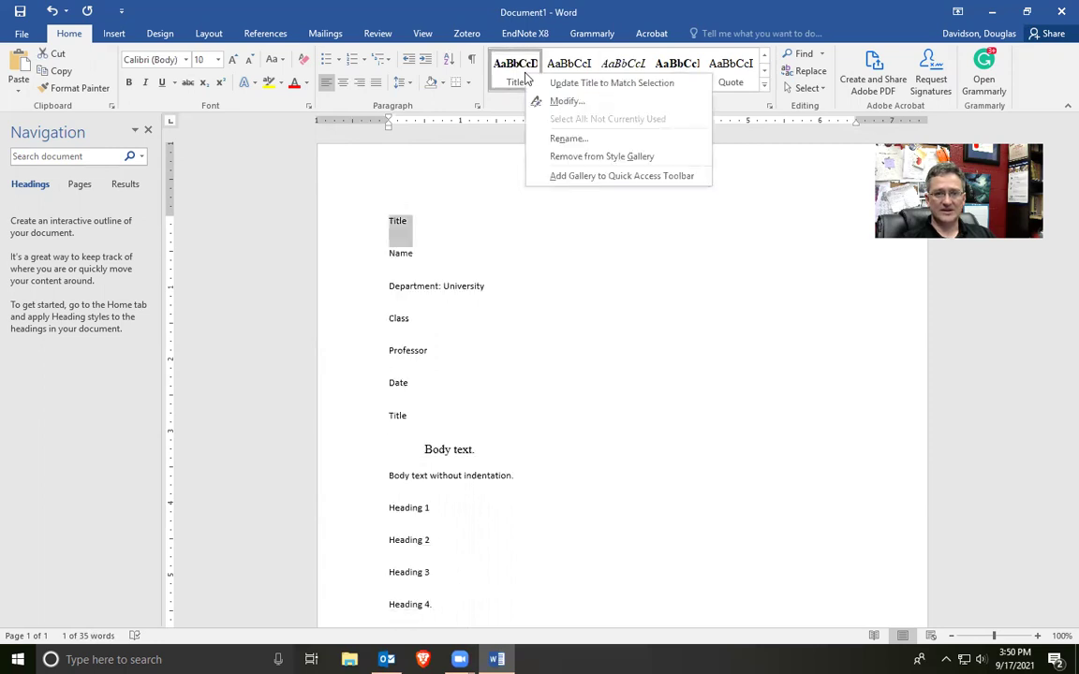
{"action": "left_click", "coordinate": [562, 101]}
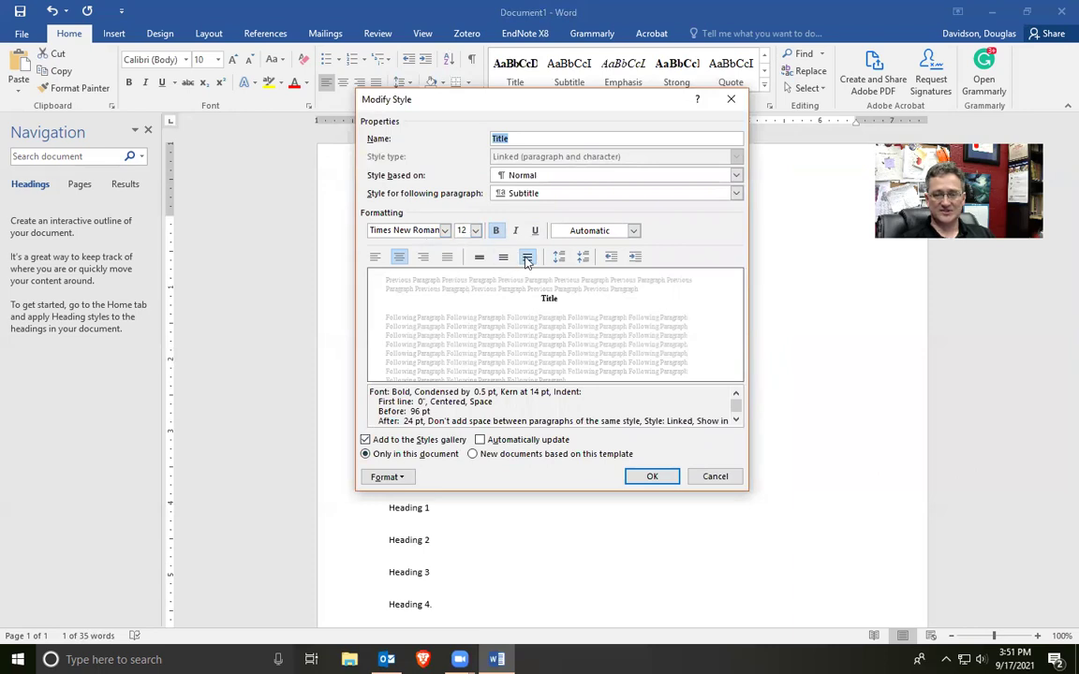
{"action": "left_click", "coordinate": [399, 258]}
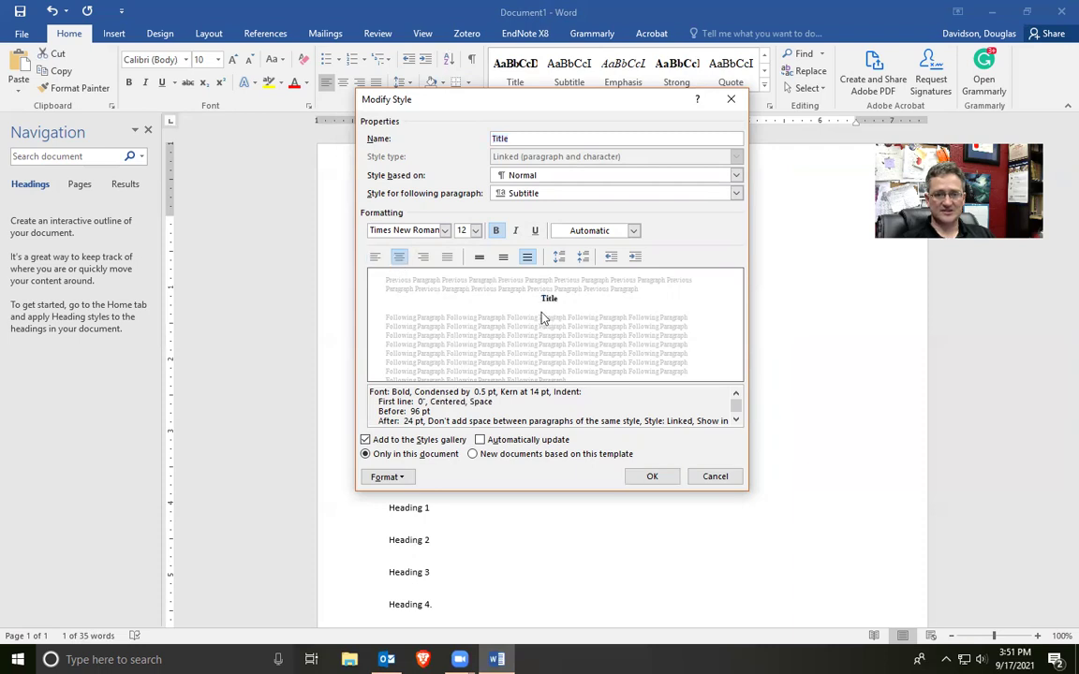
- Set Title to no special indent, 96 pt before and 24 pt after, then apply it
{"action": "left_click", "coordinate": [387, 476]}
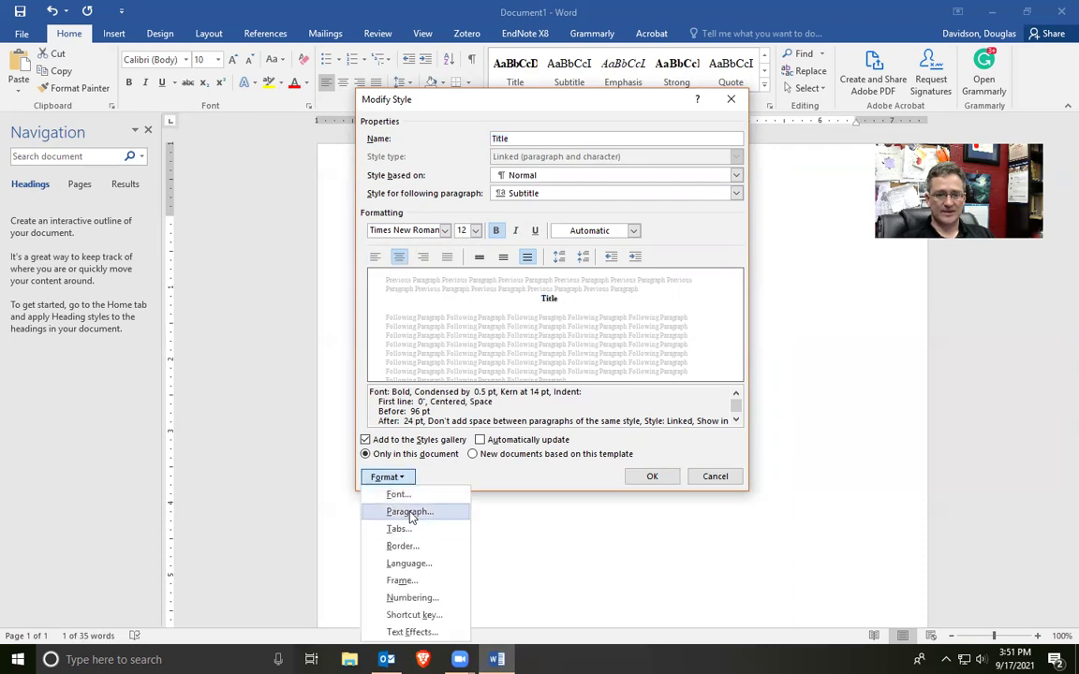
{"action": "left_click", "coordinate": [409, 512]}
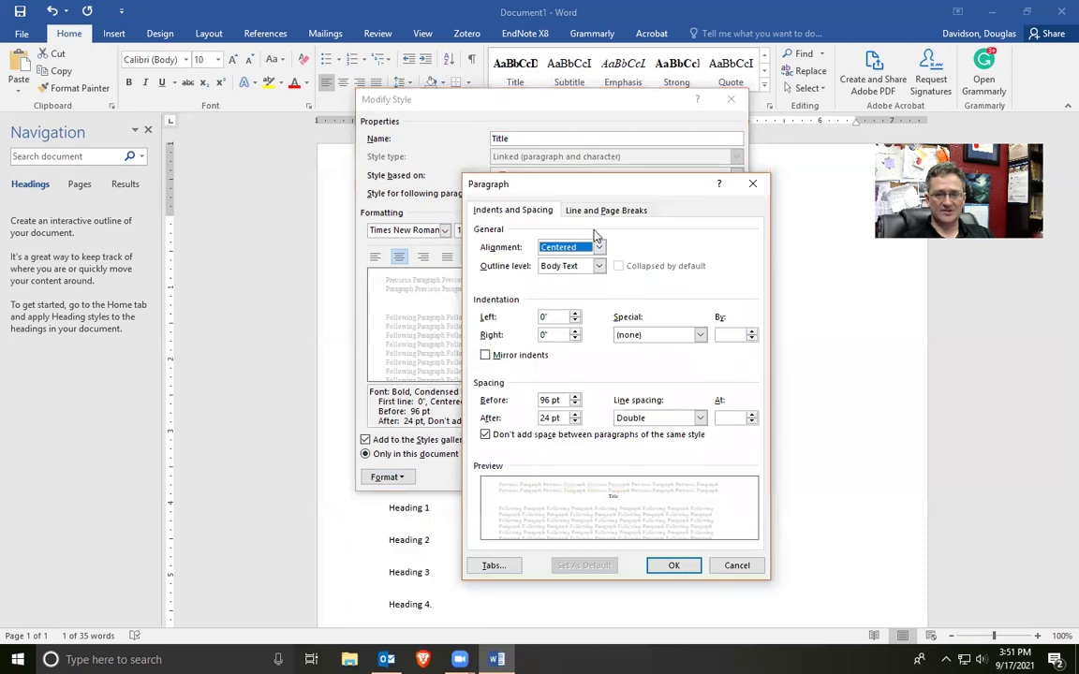
{"action": "left_click", "coordinate": [699, 336]}
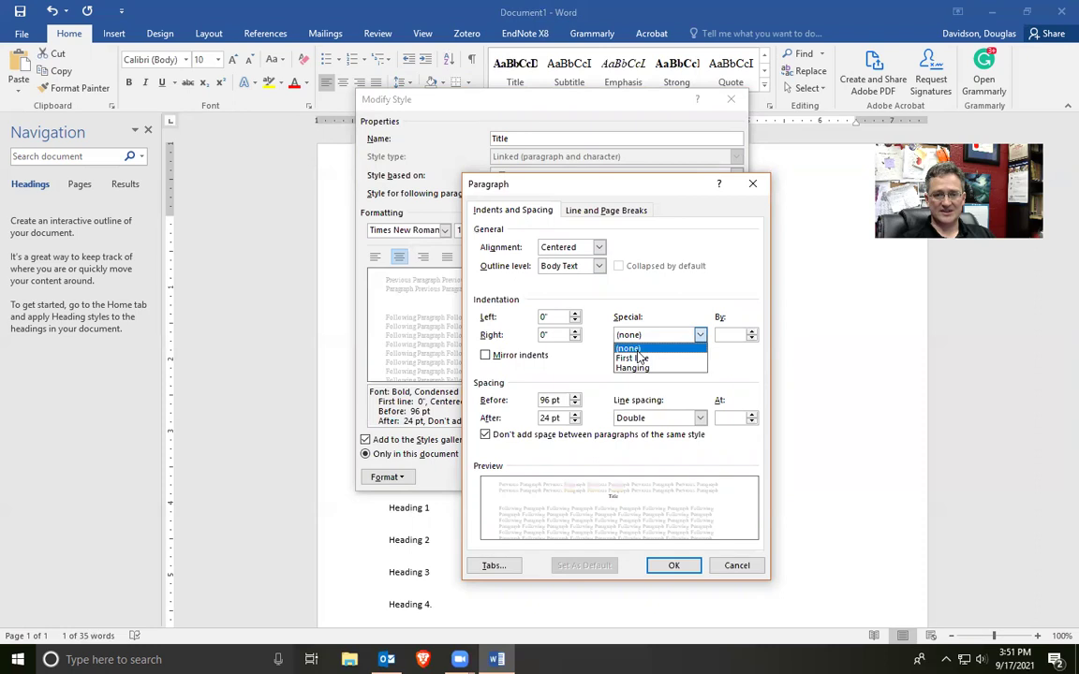
{"action": "left_click", "coordinate": [570, 354]}
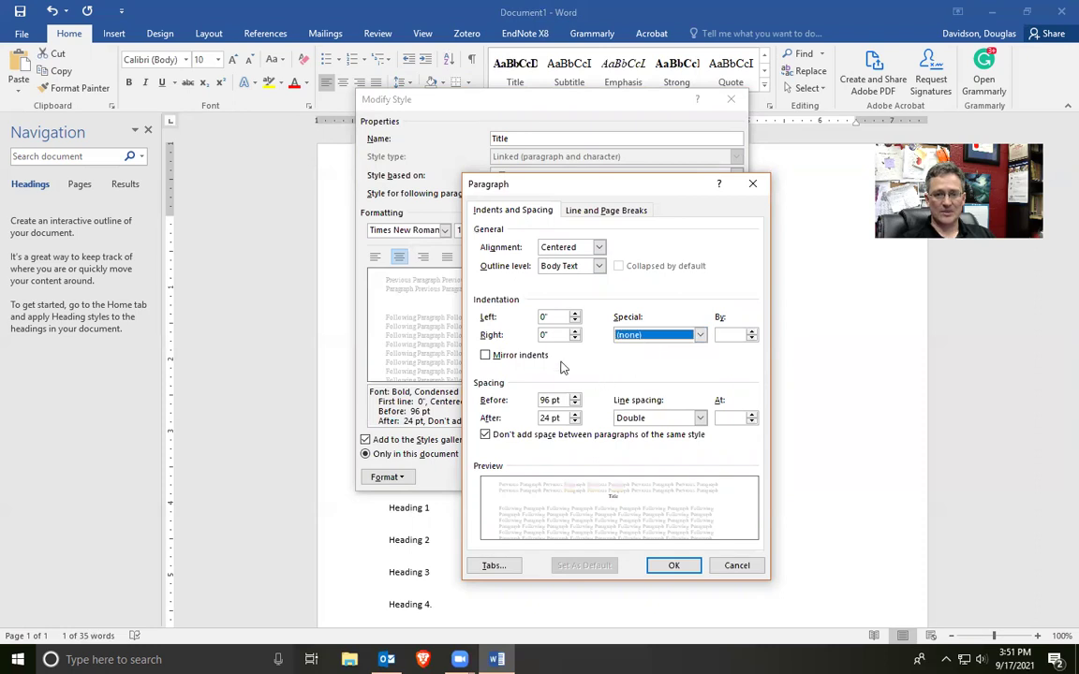
{"action": "left_click", "coordinate": [561, 400]}
{"action": "left_click_drag", "start_coordinate": [560, 400], "coordinate": [539, 403]}
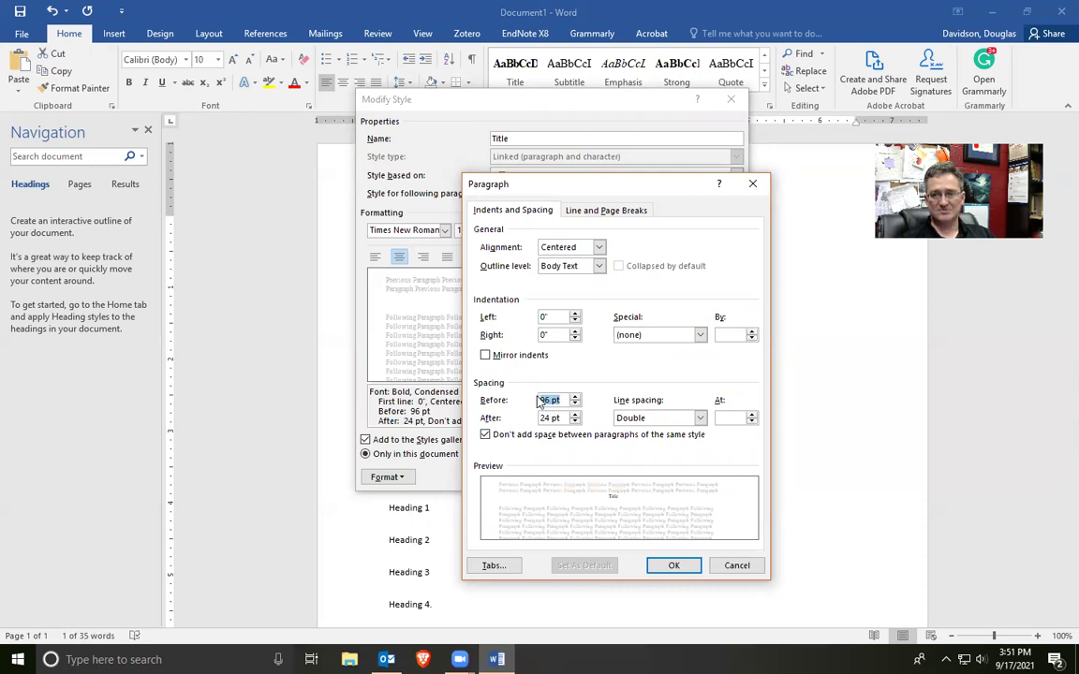
{"action": "left_click_drag", "start_coordinate": [559, 418], "coordinate": [534, 421]}
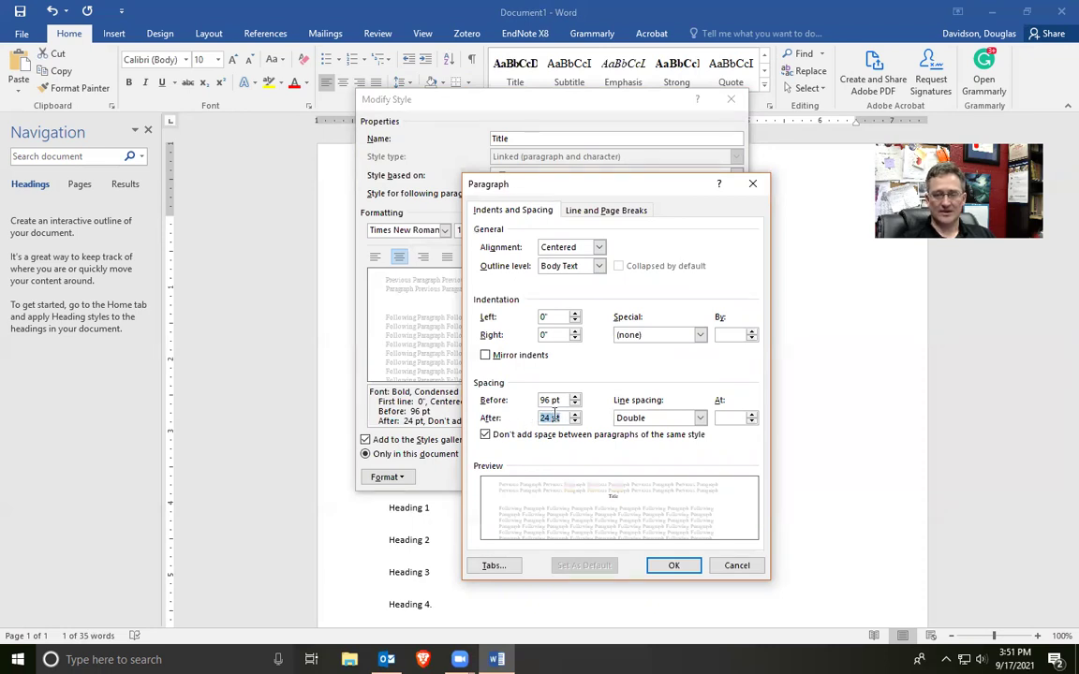
{"action": "left_click", "coordinate": [674, 572]}
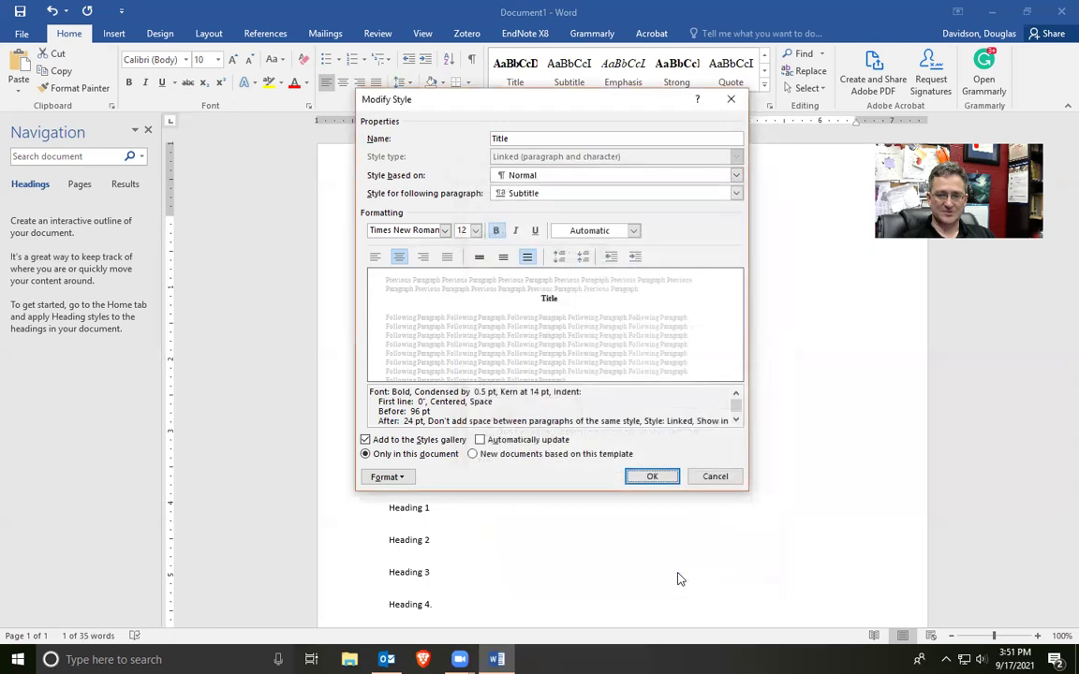
{"action": "left_click", "coordinate": [651, 478]}
{"action": "left_click", "coordinate": [514, 74]}
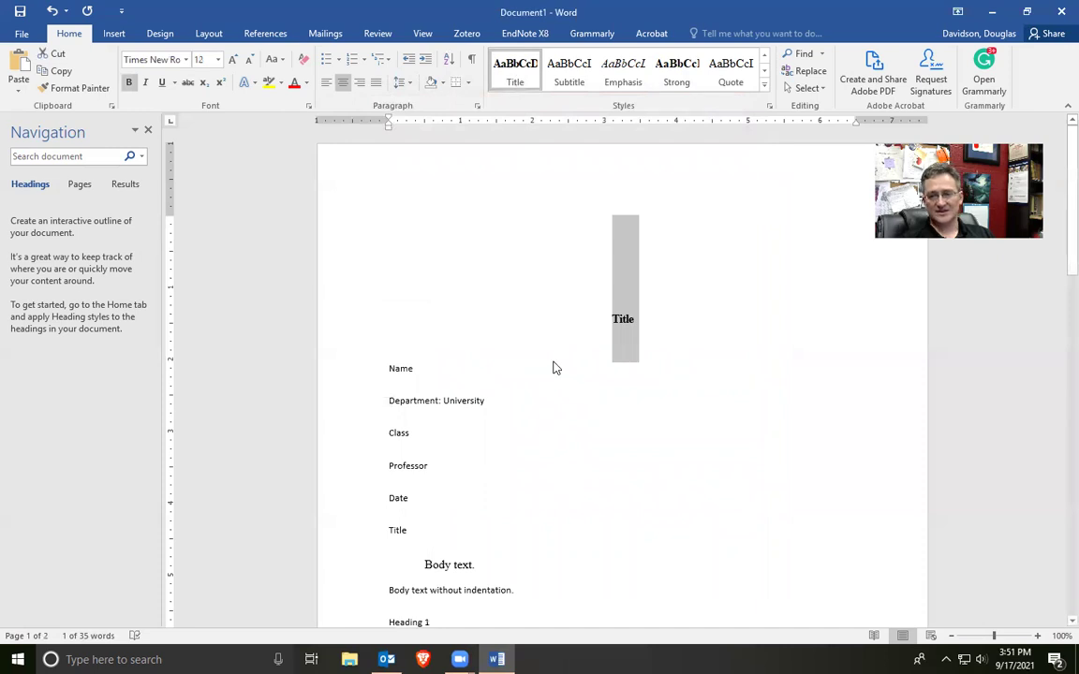
- Select the Name, Department: University, Class, Professor and Date lines
{"action": "left_click", "coordinate": [613, 356]}
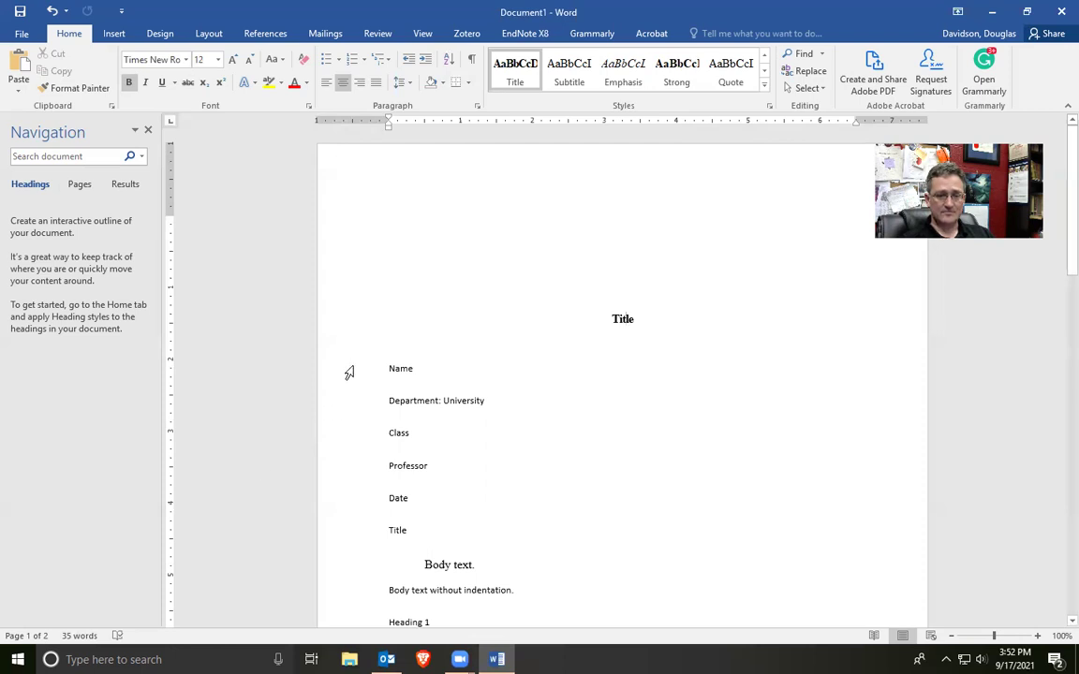
{"action": "left_click_drag", "start_coordinate": [348, 373], "coordinate": [346, 504]}
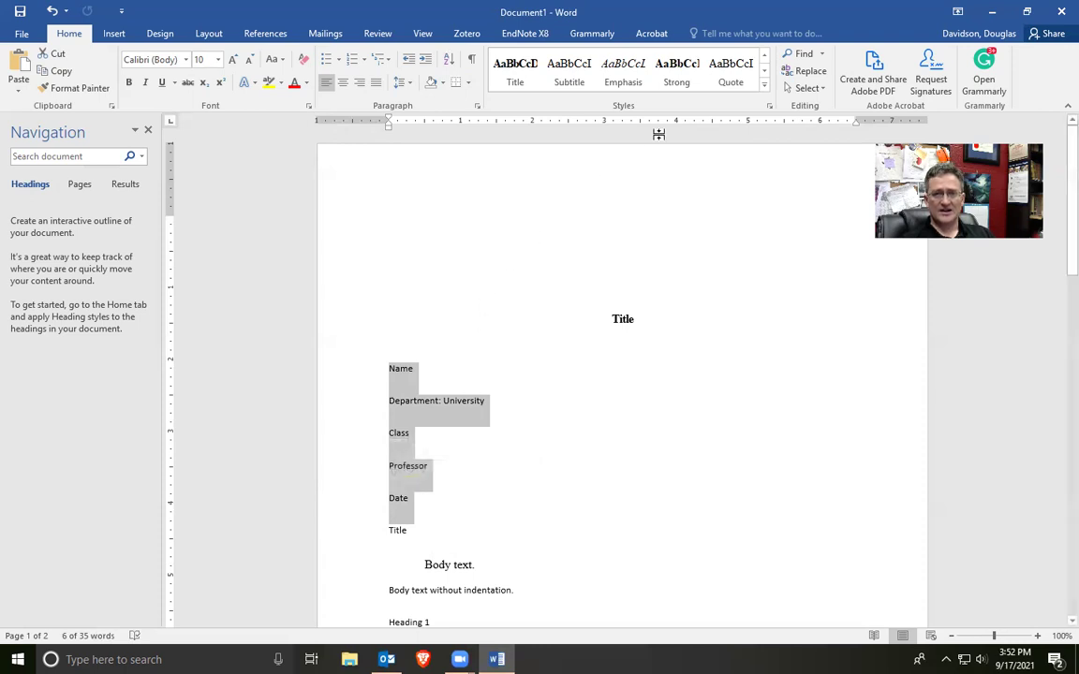
- Check the Subtitle style is automatic colour, Times New Roman 12 pt and centred
{"action": "left_click", "coordinate": [764, 72]}
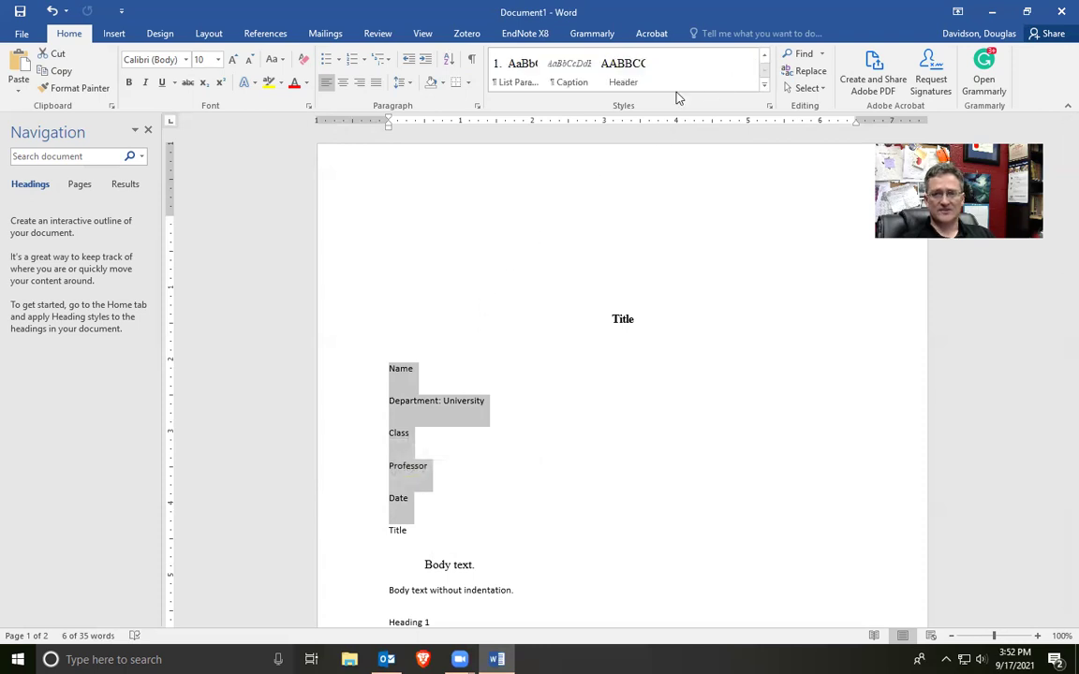
{"action": "left_click", "coordinate": [767, 58]}
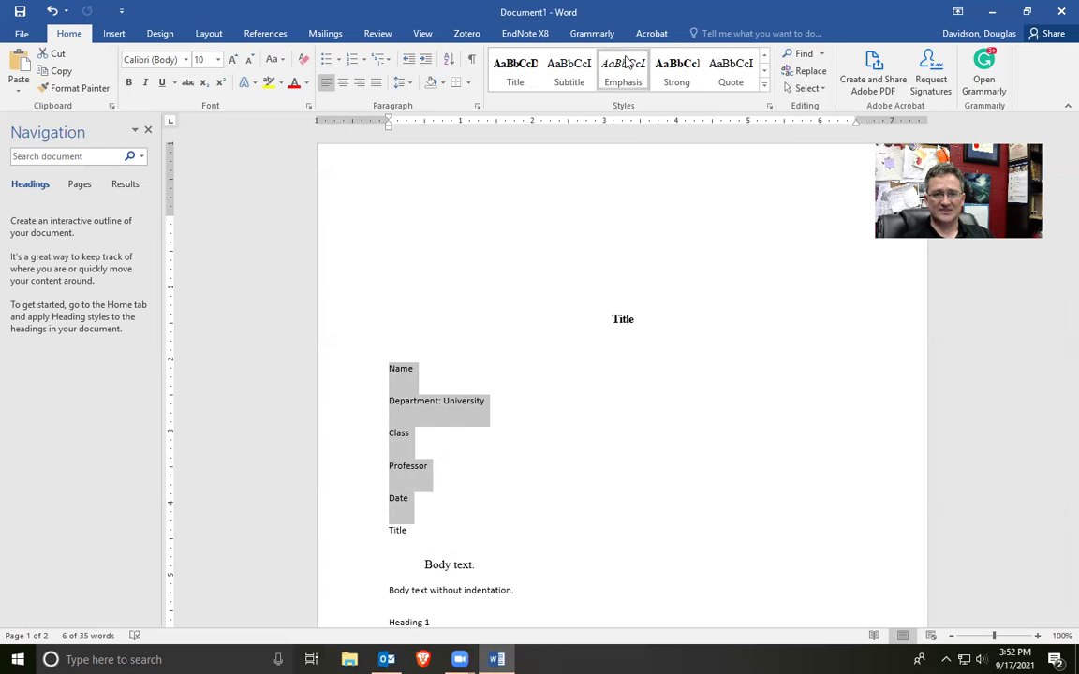
{"action": "right_click", "coordinate": [565, 79]}
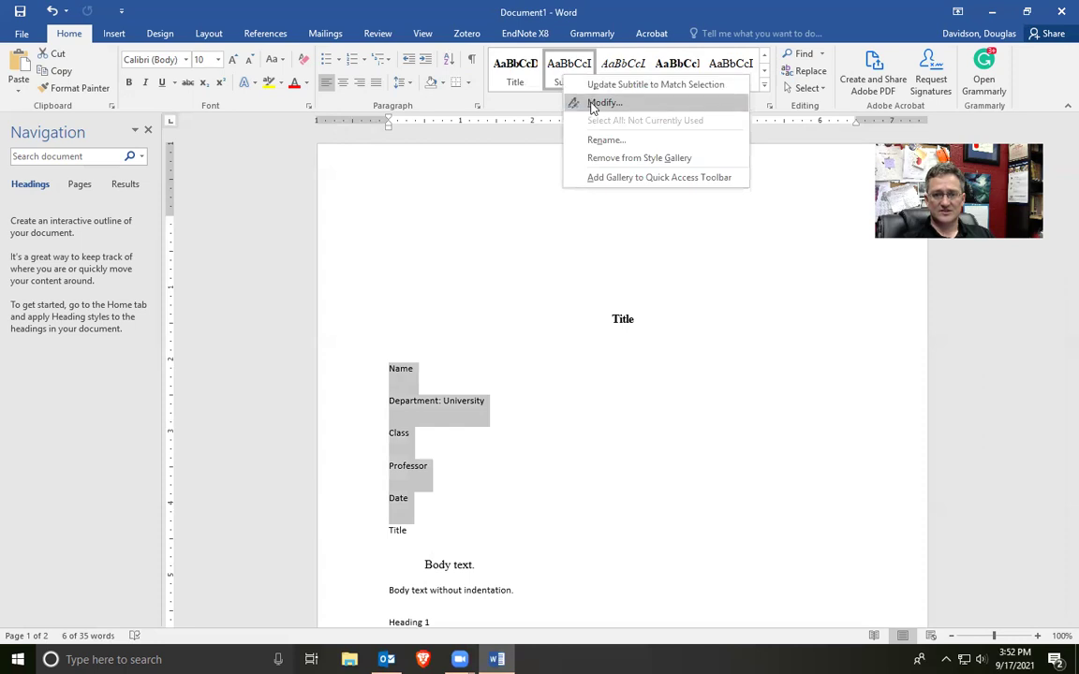
{"action": "left_click", "coordinate": [595, 103]}
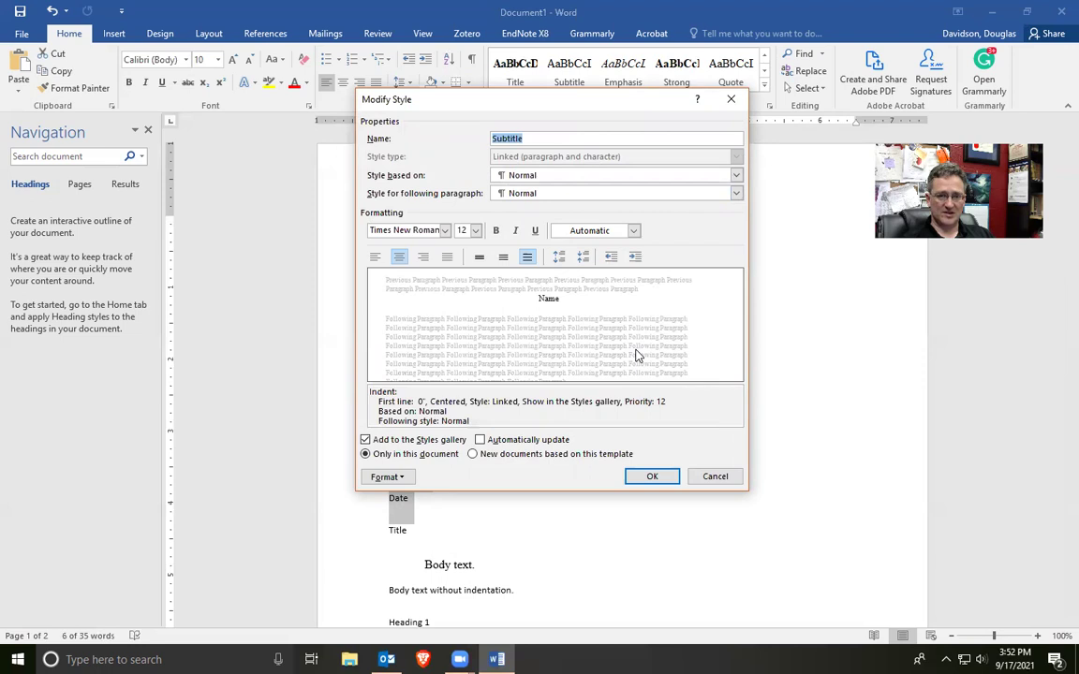
{"action": "left_click", "coordinate": [633, 230]}
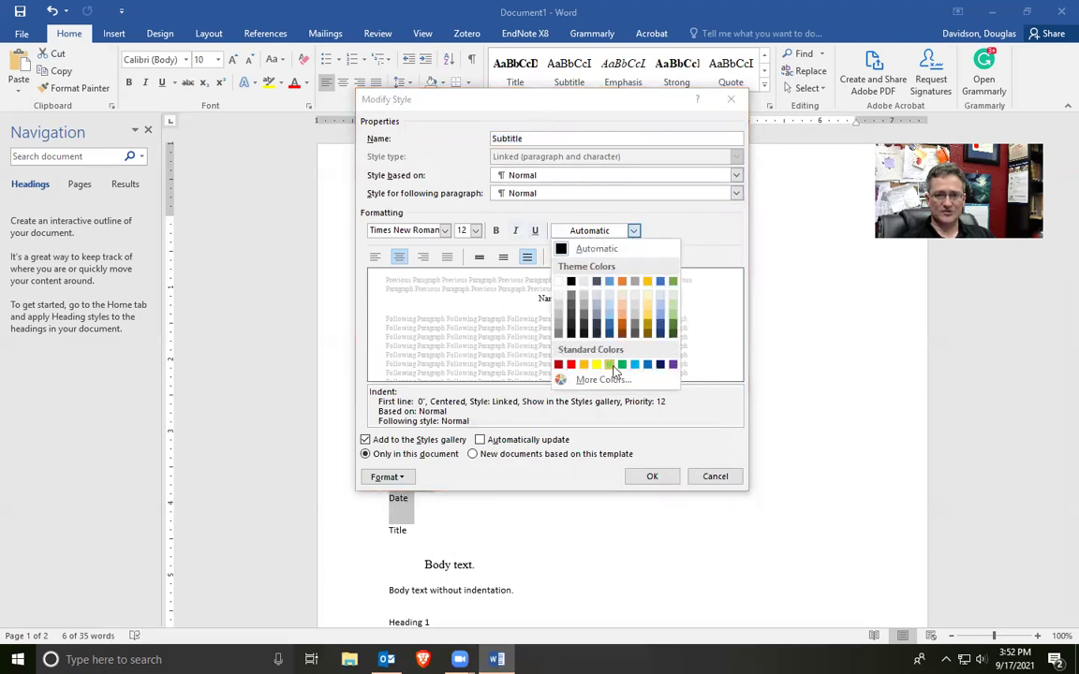
{"action": "left_click", "coordinate": [597, 251]}
{"action": "left_click", "coordinate": [446, 231]}
{"action": "left_click", "coordinate": [446, 231]}
{"action": "left_click", "coordinate": [475, 231]}
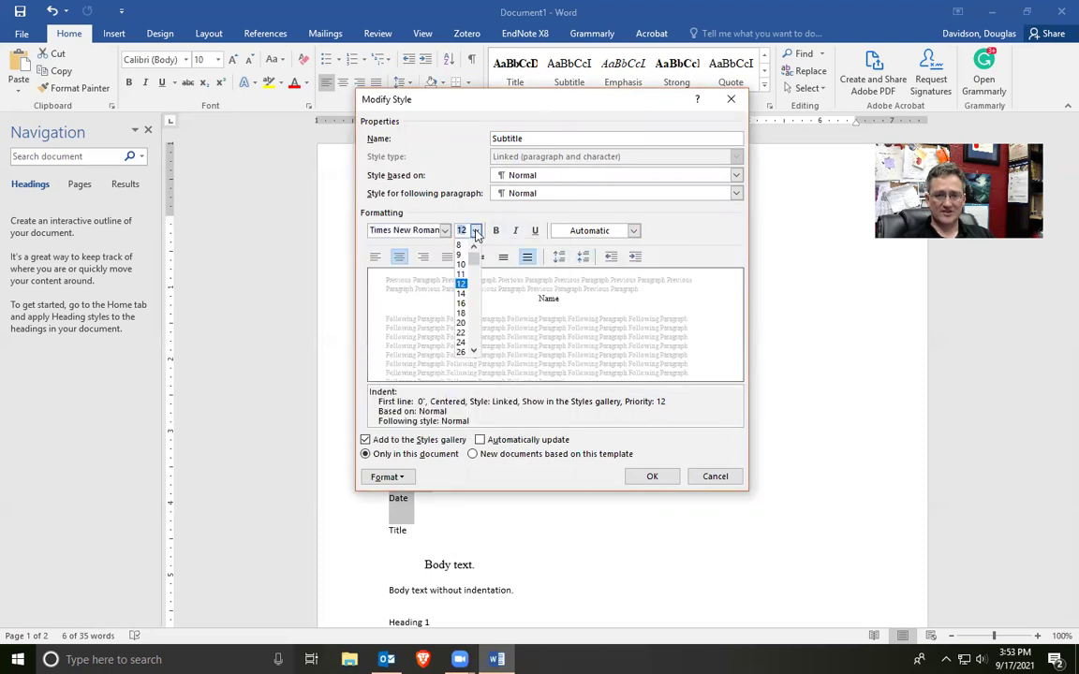
{"action": "left_click", "coordinate": [461, 283]}
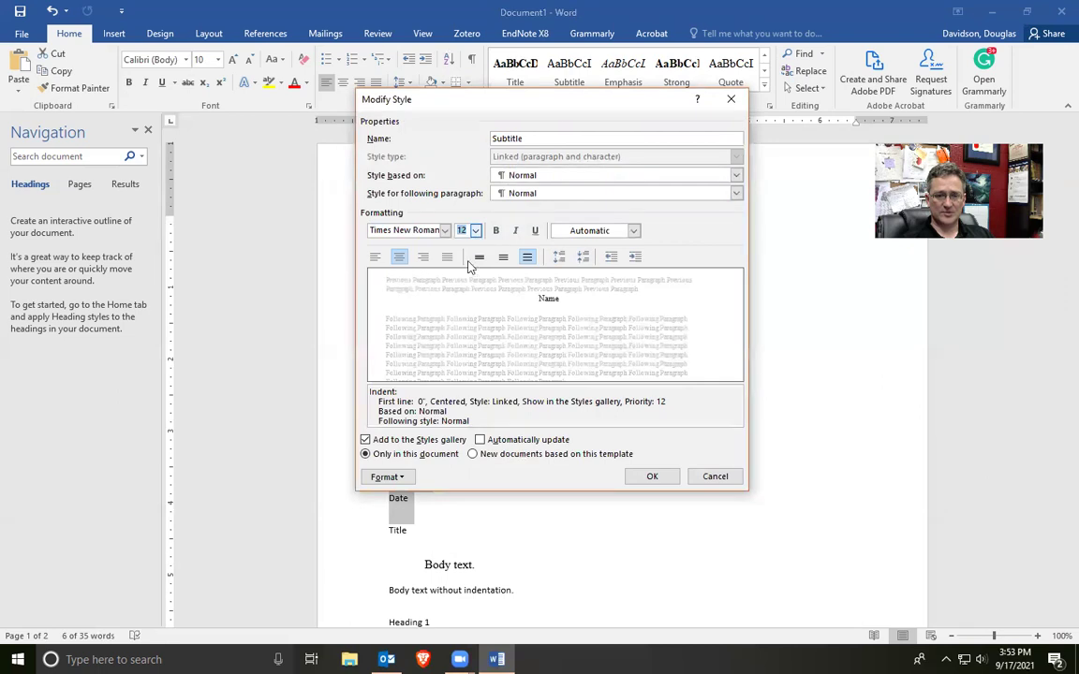
{"action": "left_click", "coordinate": [394, 261]}
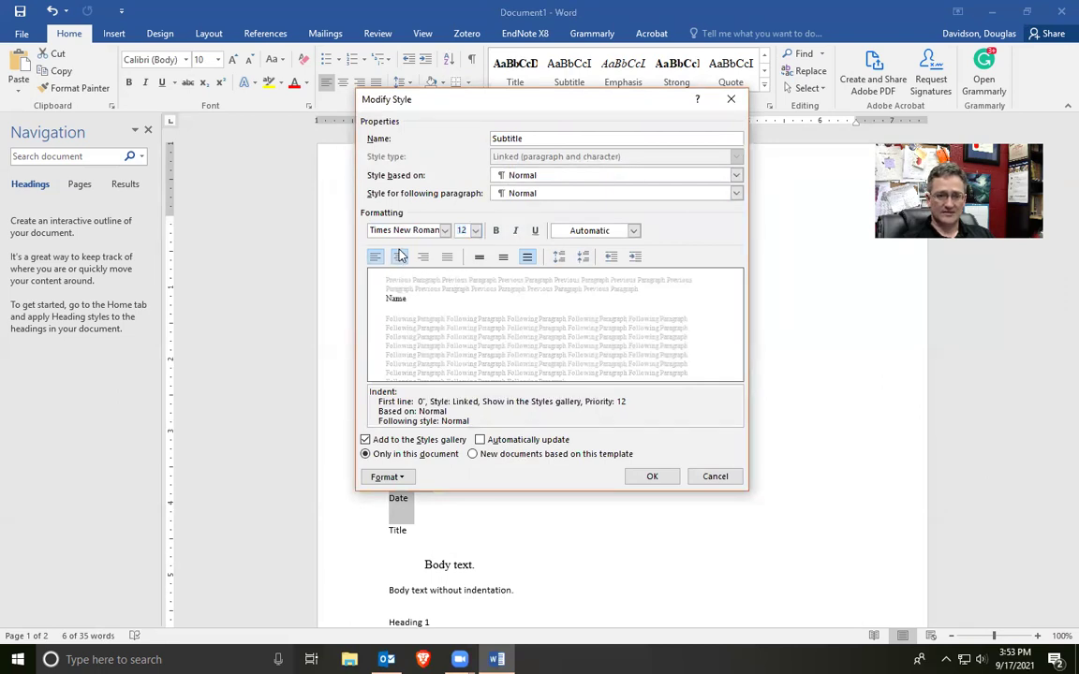
{"action": "left_click", "coordinate": [398, 259]}
- Keep the Subtitle style's paragraph line spacing at Double
{"action": "left_click", "coordinate": [387, 477]}
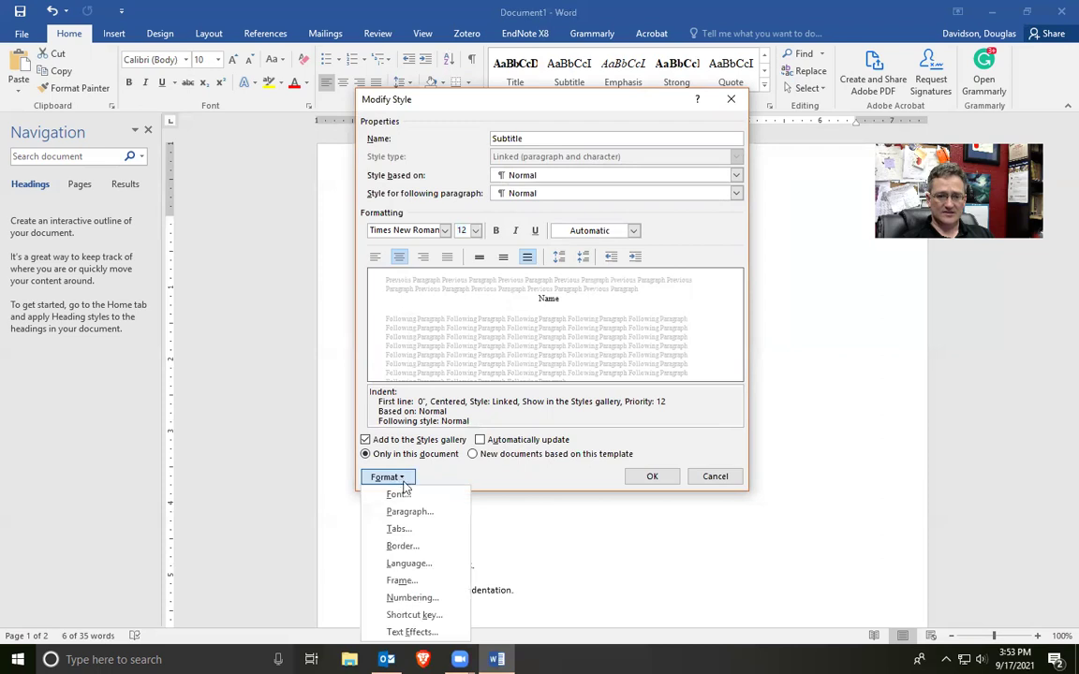
{"action": "left_click", "coordinate": [409, 514]}
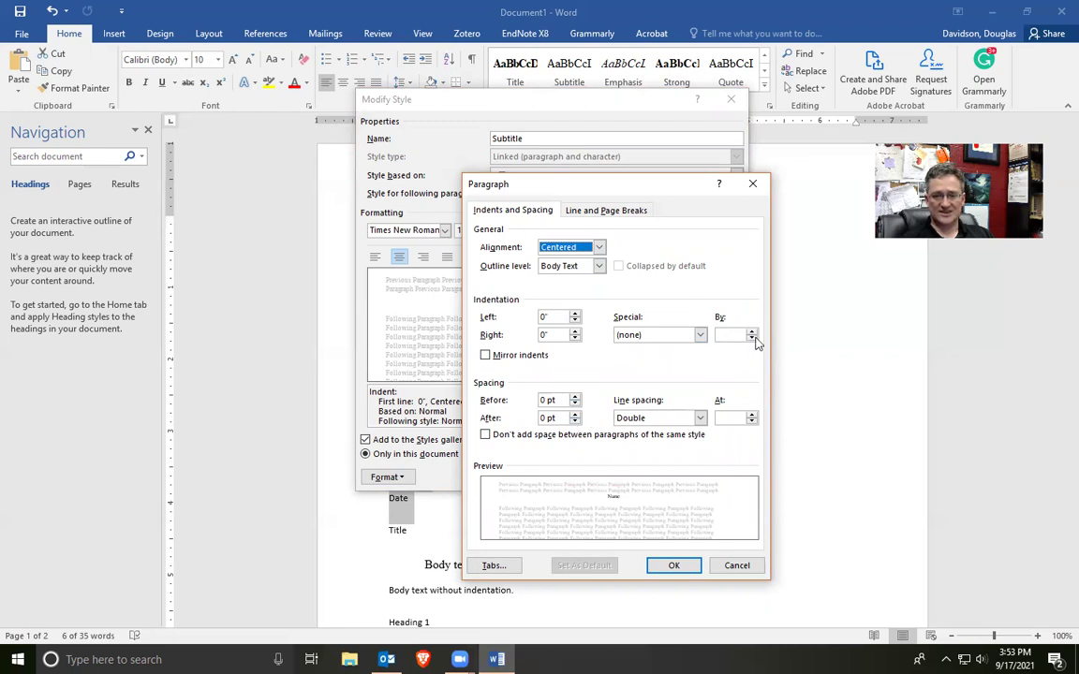
{"action": "left_click", "coordinate": [700, 418]}
{"action": "left_click", "coordinate": [699, 419]}
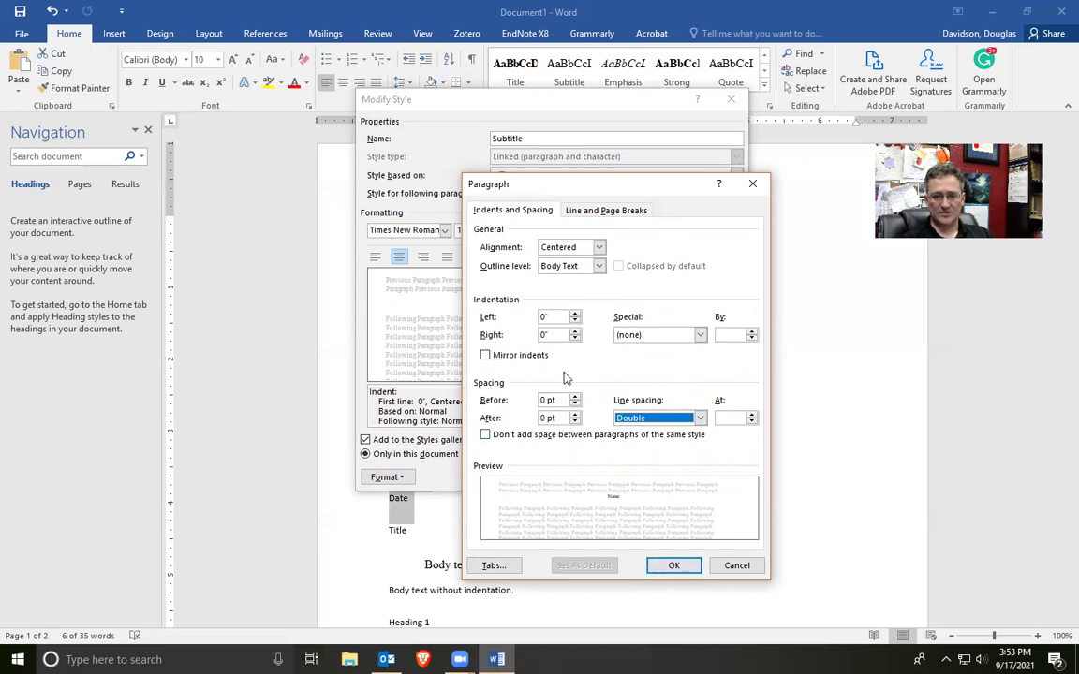
- Leave Subtitle's character spacing at Normal in the Font dialog's Advanced settings
{"action": "left_click", "coordinate": [676, 566]}
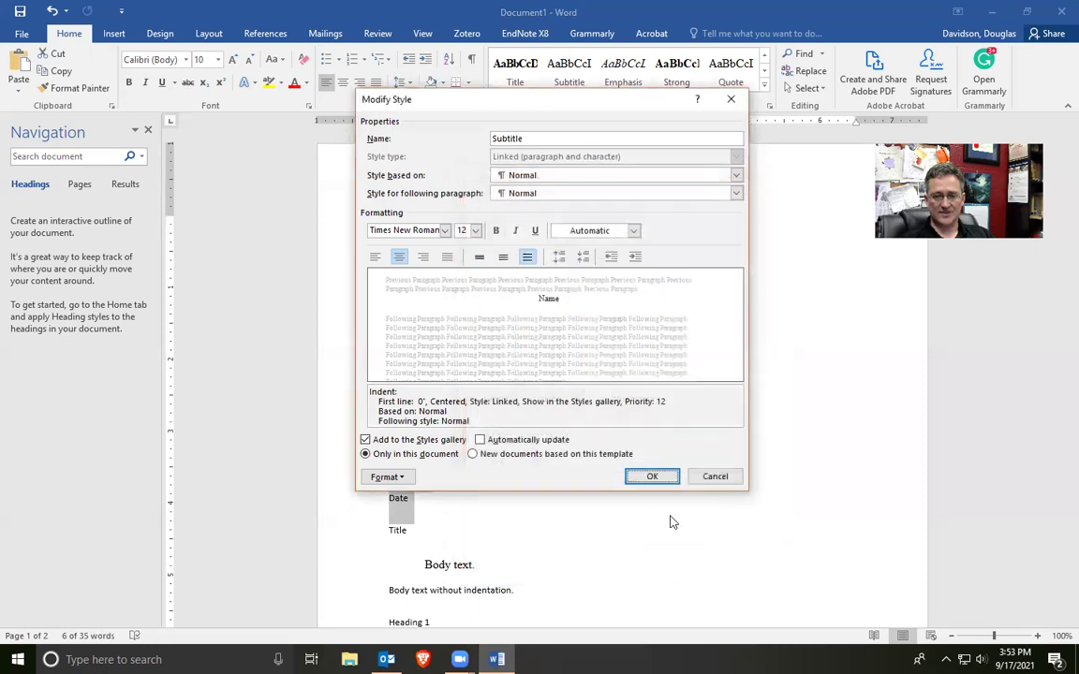
{"action": "left_click", "coordinate": [387, 477]}
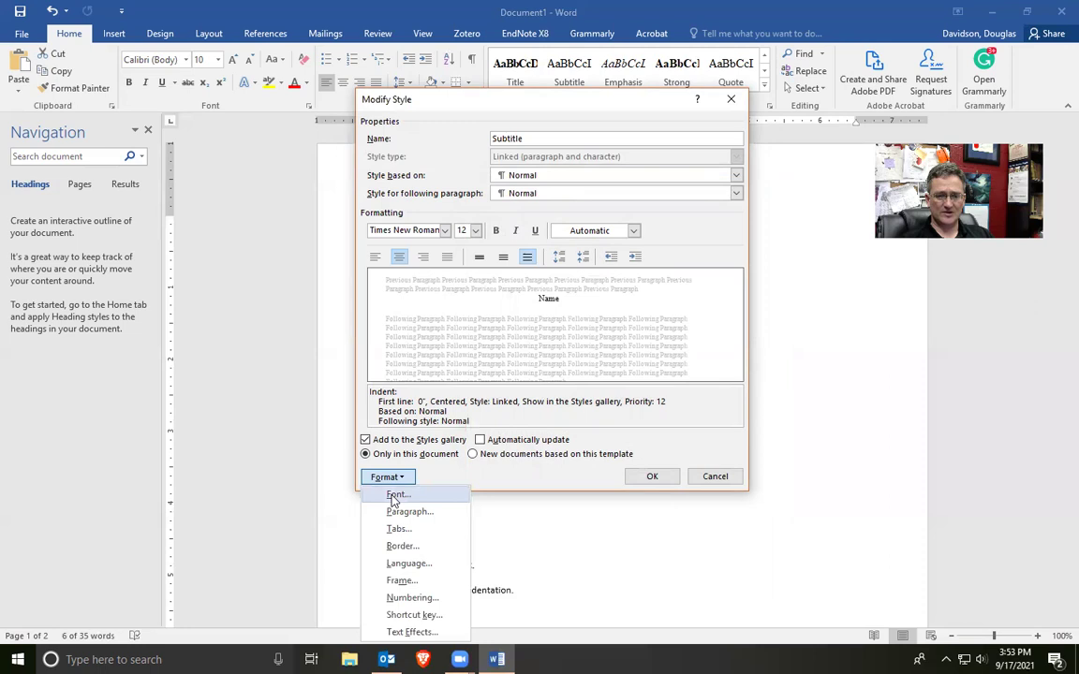
{"action": "left_click", "coordinate": [394, 495]}
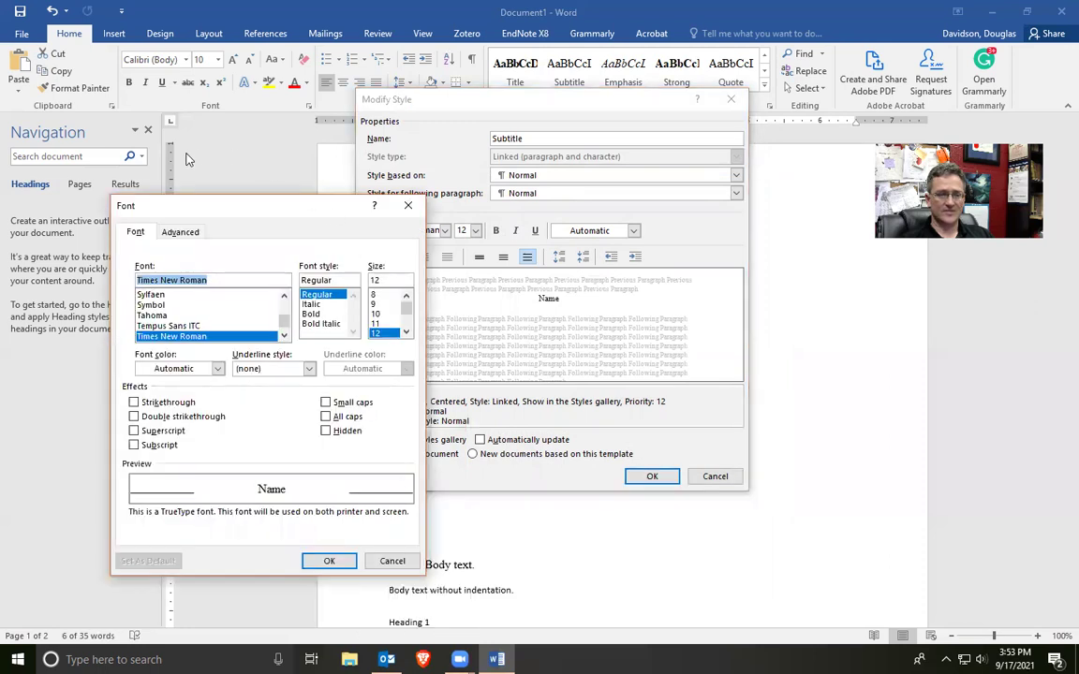
{"action": "left_click", "coordinate": [183, 235]}
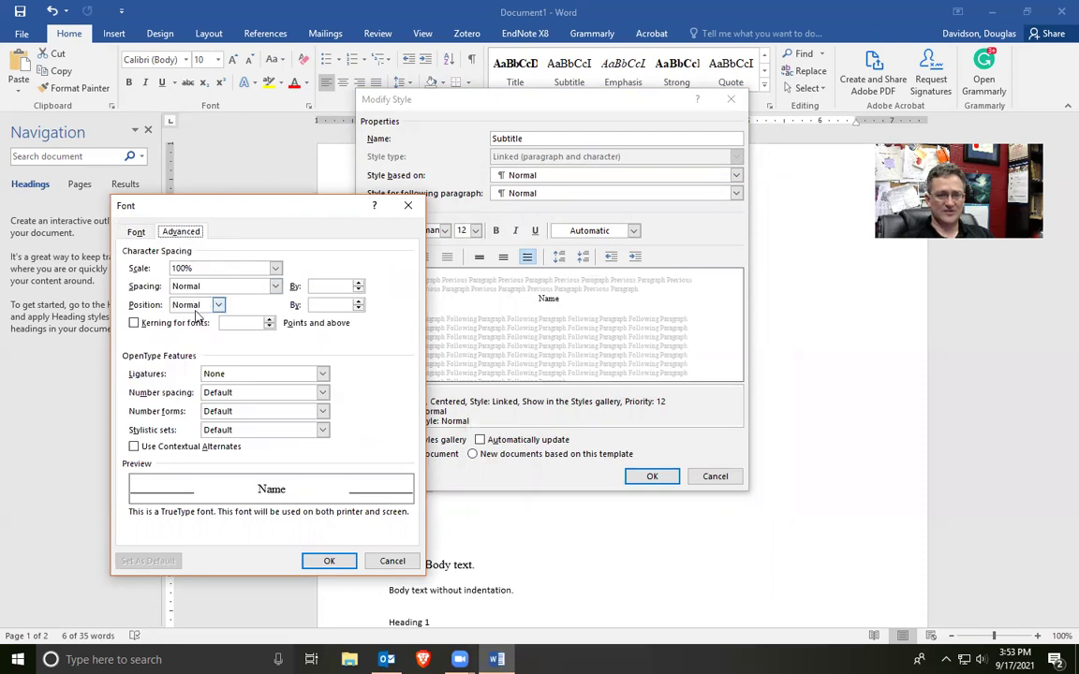
{"action": "left_click", "coordinate": [275, 286]}
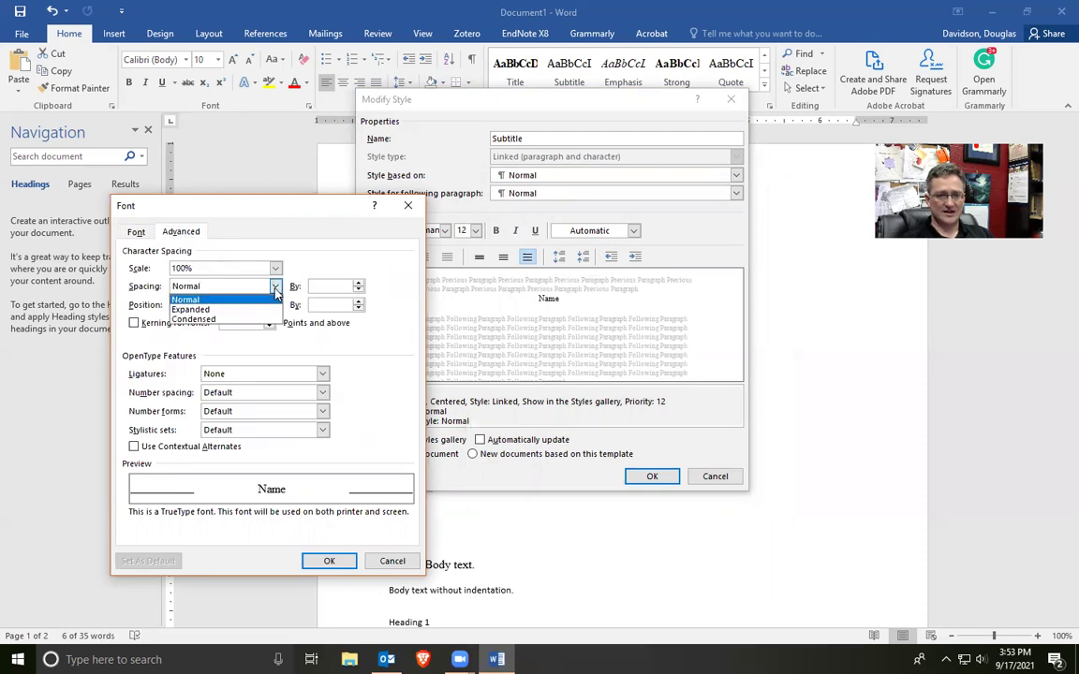
{"action": "left_click", "coordinate": [276, 288]}
{"action": "left_click", "coordinate": [275, 288]}
{"action": "left_click", "coordinate": [219, 312]}
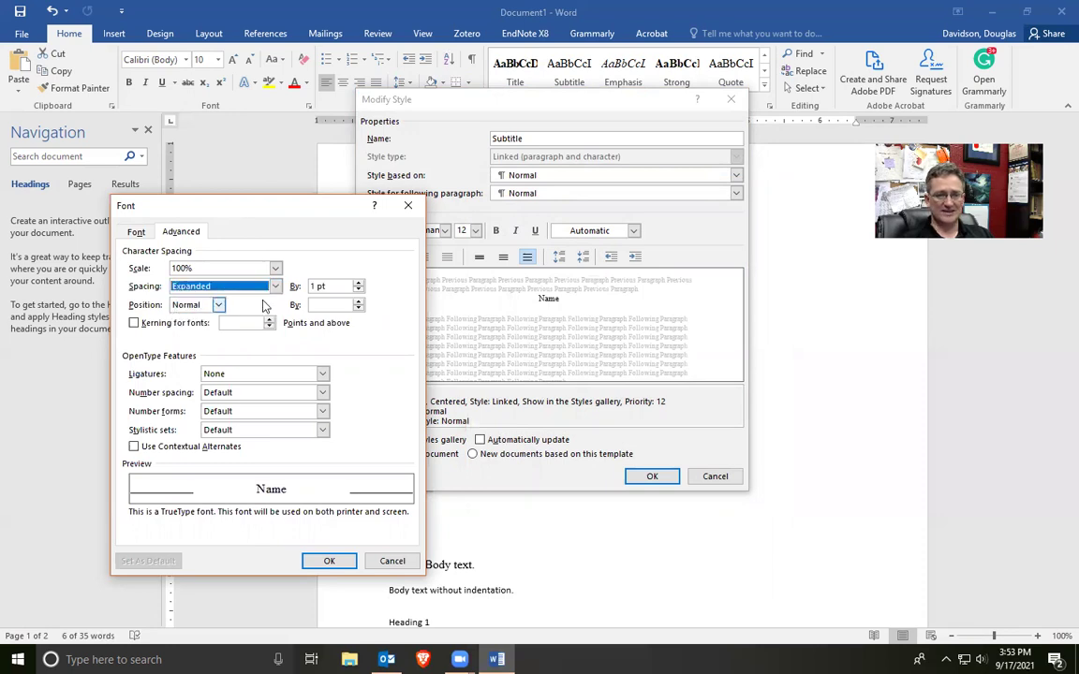
{"action": "left_click", "coordinate": [275, 287]}
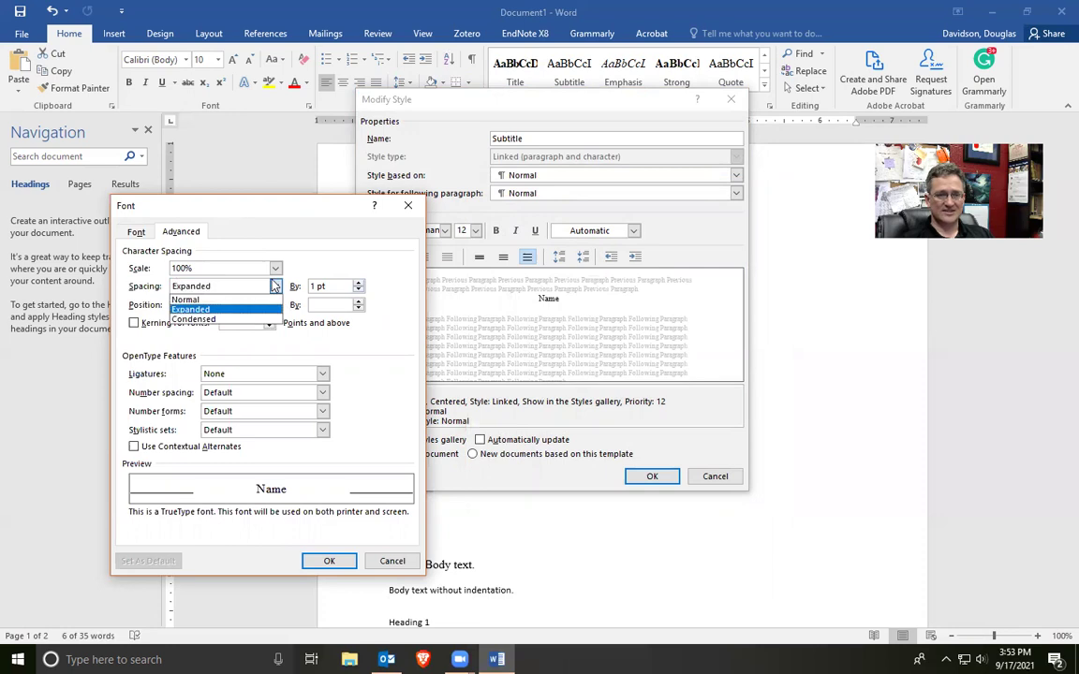
{"action": "left_click", "coordinate": [252, 298]}
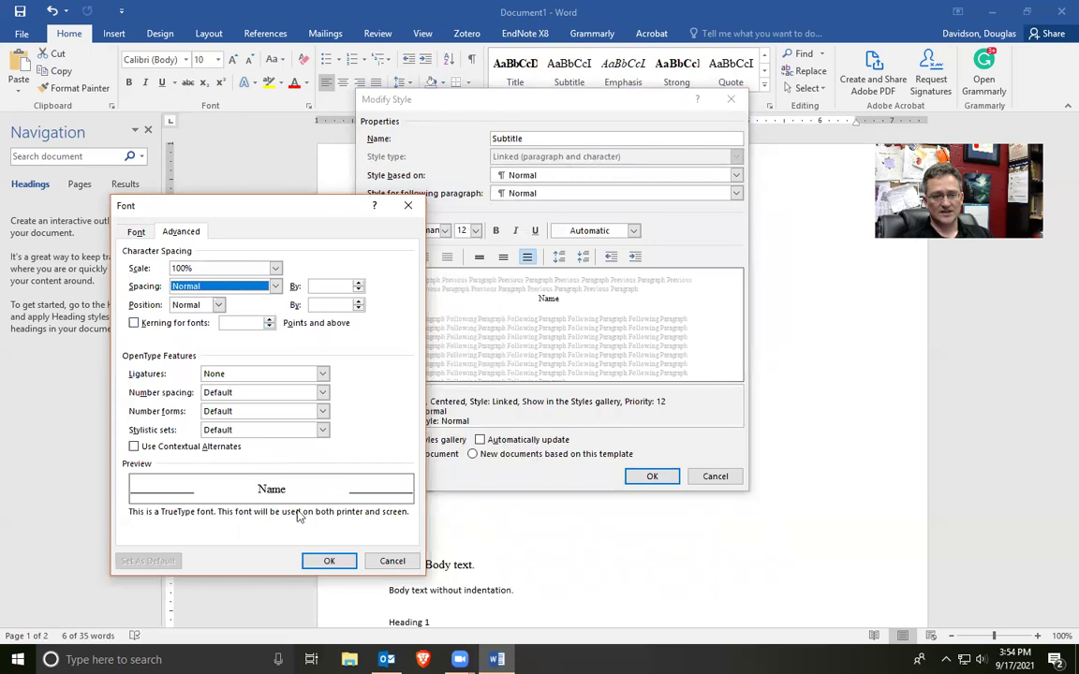
{"action": "left_click", "coordinate": [330, 560]}
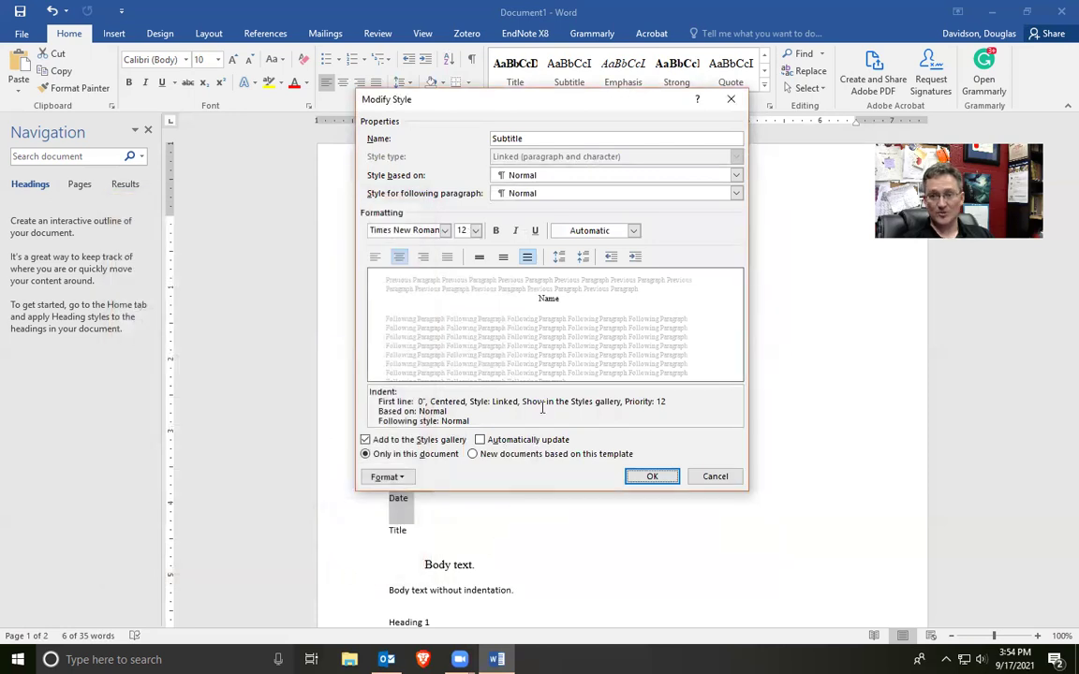
- Save the Subtitle style and apply it to the Name through Date lines
{"action": "left_click", "coordinate": [643, 479]}
{"action": "left_click", "coordinate": [577, 81]}
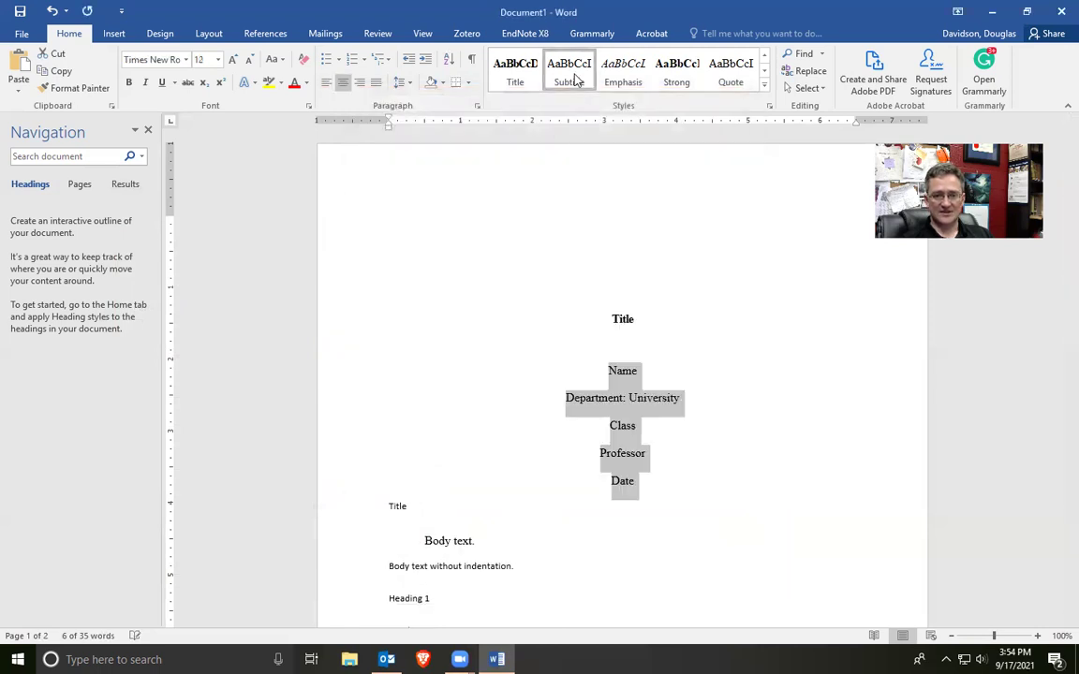
{"action": "left_click", "coordinate": [622, 425]}
{"action": "scroll", "coordinate": [617, 269], "scroll_direction": "down", "scroll_amount": 1}
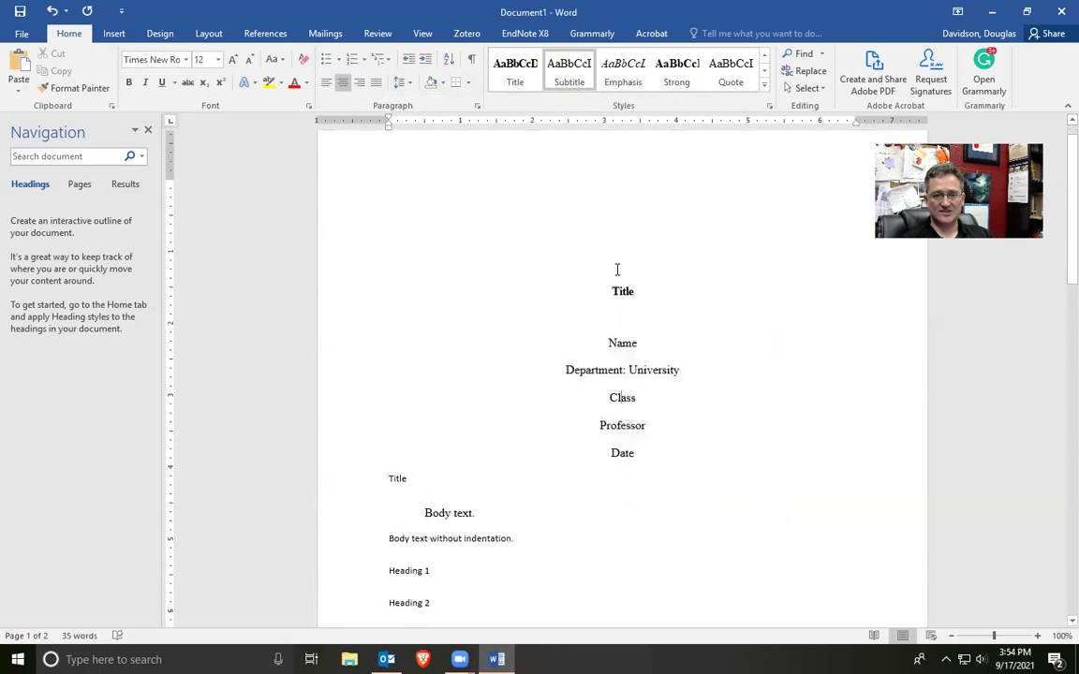
{"action": "scroll", "coordinate": [617, 269], "scroll_direction": "up", "scroll_amount": 1}
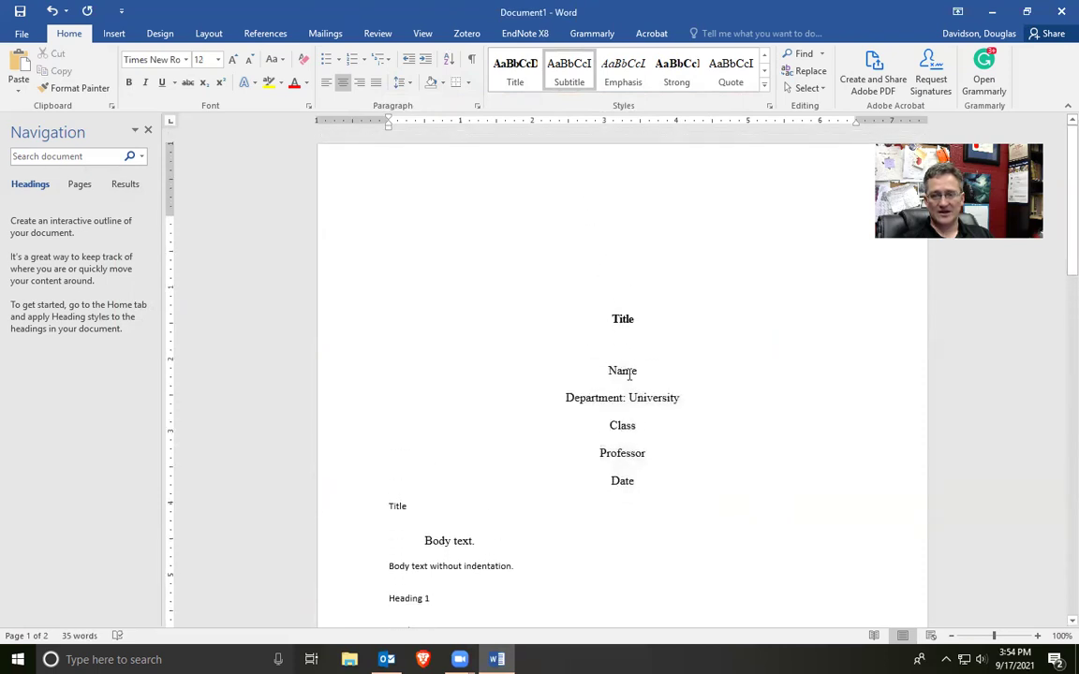
- Scroll down and select the line 'Body text without indentation.'
{"action": "scroll", "coordinate": [619, 304], "scroll_direction": "down", "scroll_amount": 2}
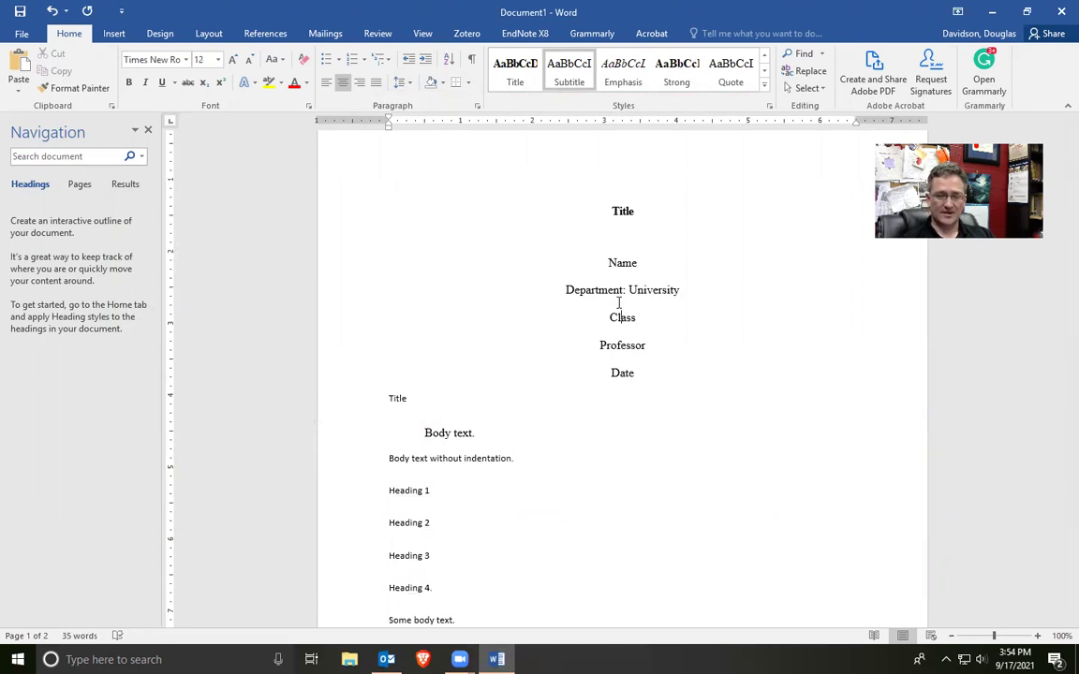
{"action": "scroll", "coordinate": [489, 406], "scroll_direction": "down", "scroll_amount": 3}
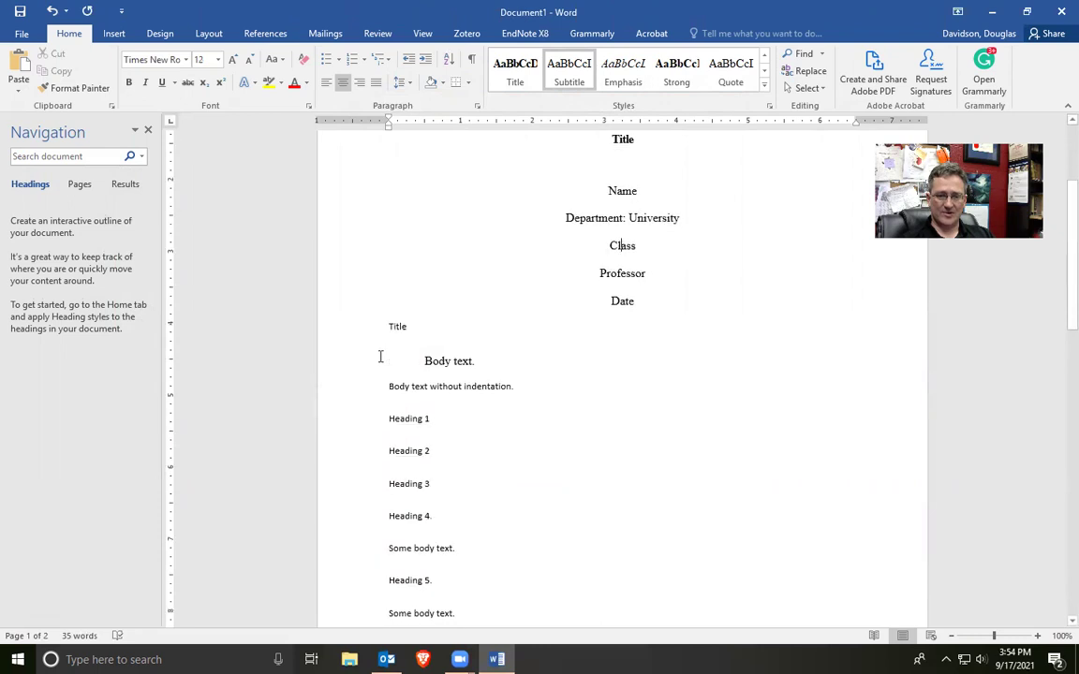
{"action": "scroll", "coordinate": [433, 295], "scroll_direction": "down", "scroll_amount": 2}
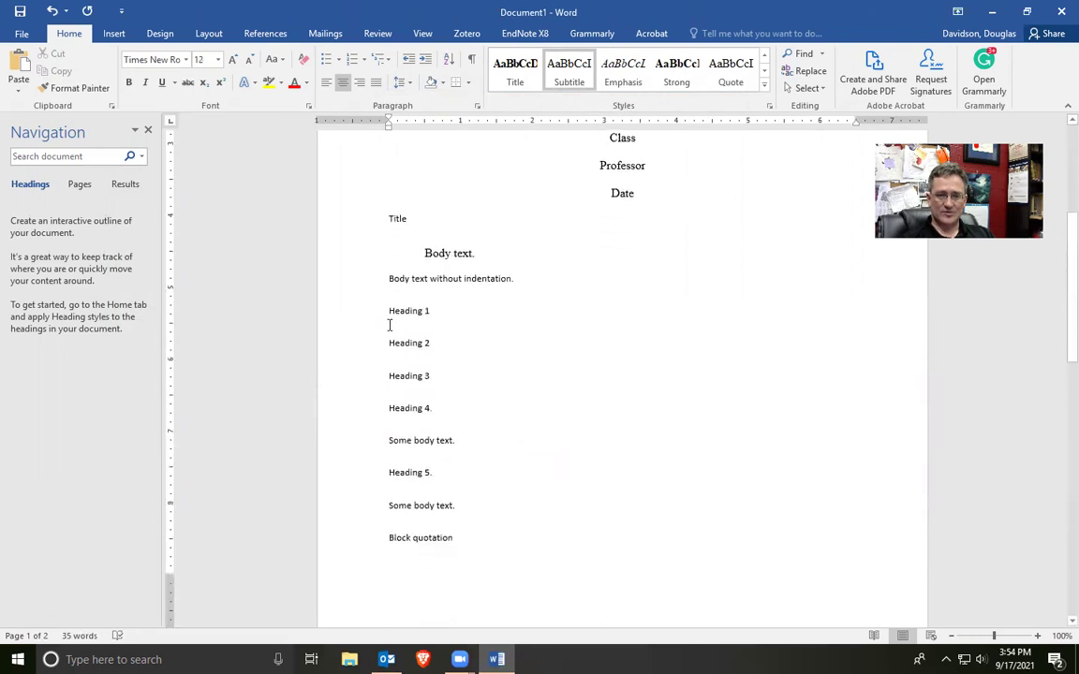
{"action": "left_click", "coordinate": [353, 292]}
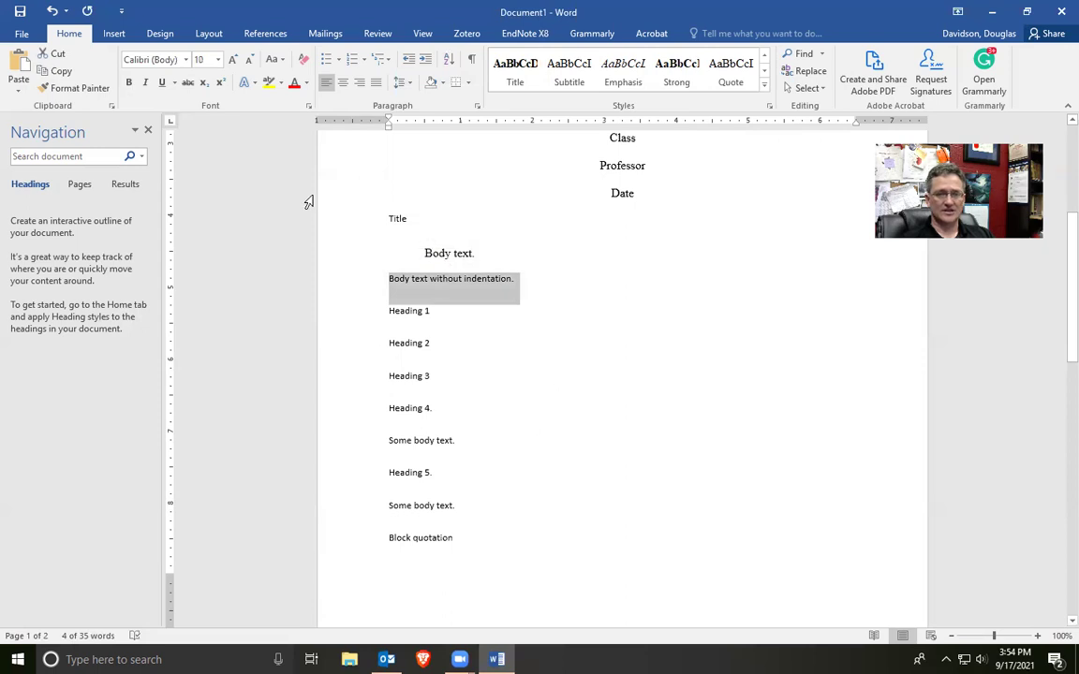
- Open the Styles pane and start a new style from the selected body line's formatting
{"action": "left_click", "coordinate": [774, 110]}
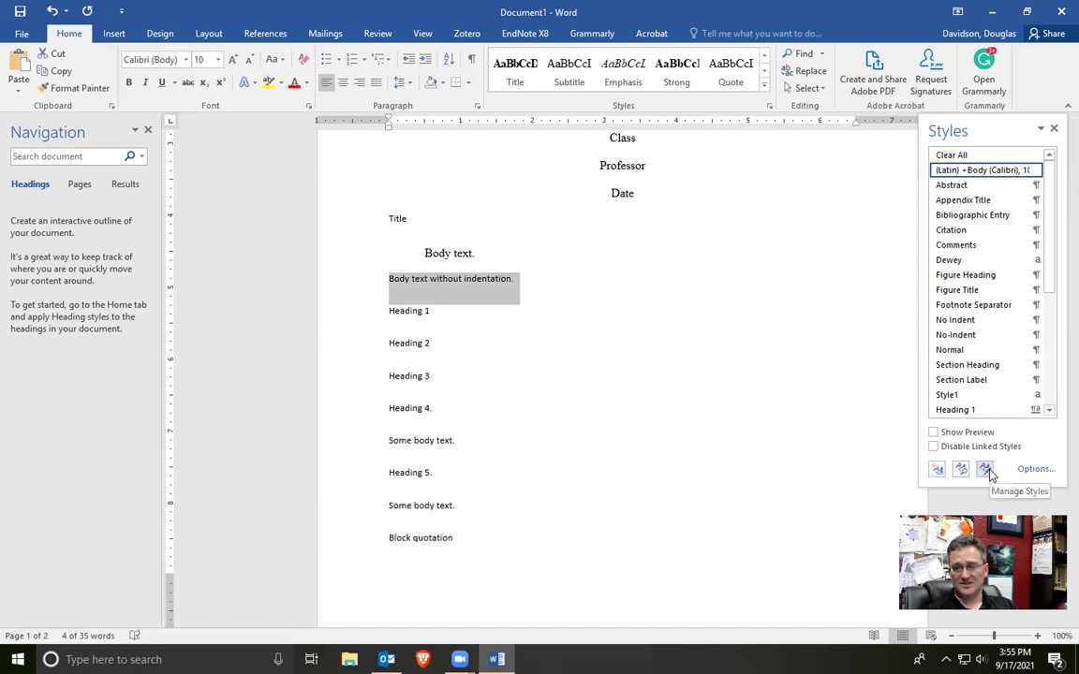
{"action": "left_click", "coordinate": [937, 470]}
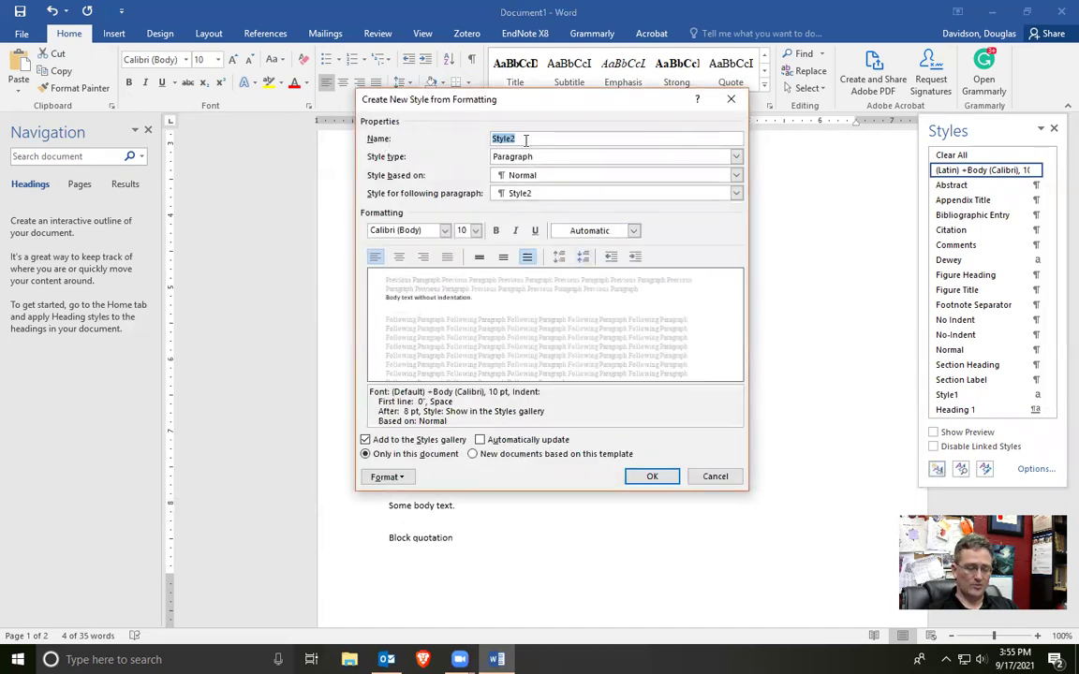
- Name the new style No Indent and set its font to Times New Roman 12 pt
{"action": "type", "text": "No Indent"}
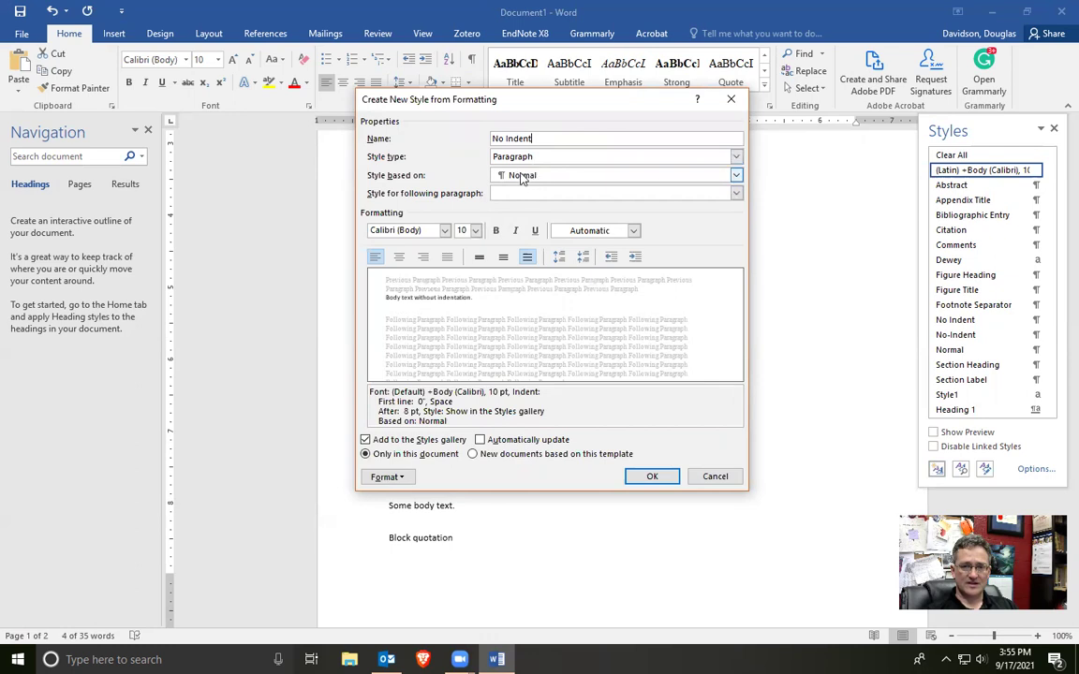
{"action": "key", "text": "Return"}
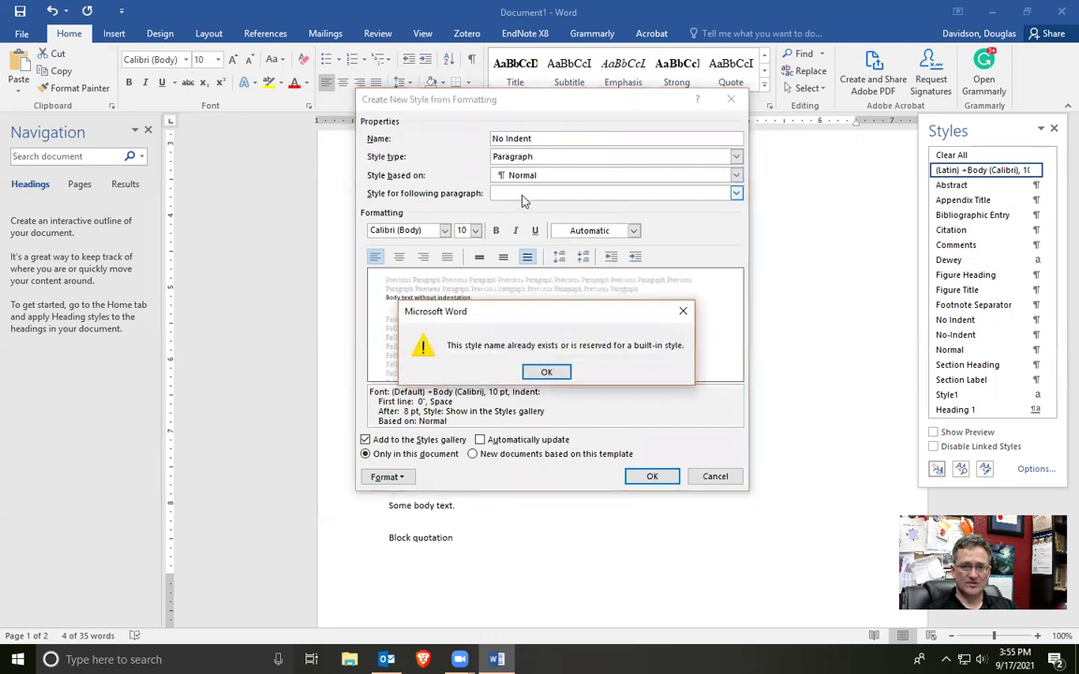
{"action": "left_click", "coordinate": [548, 374]}
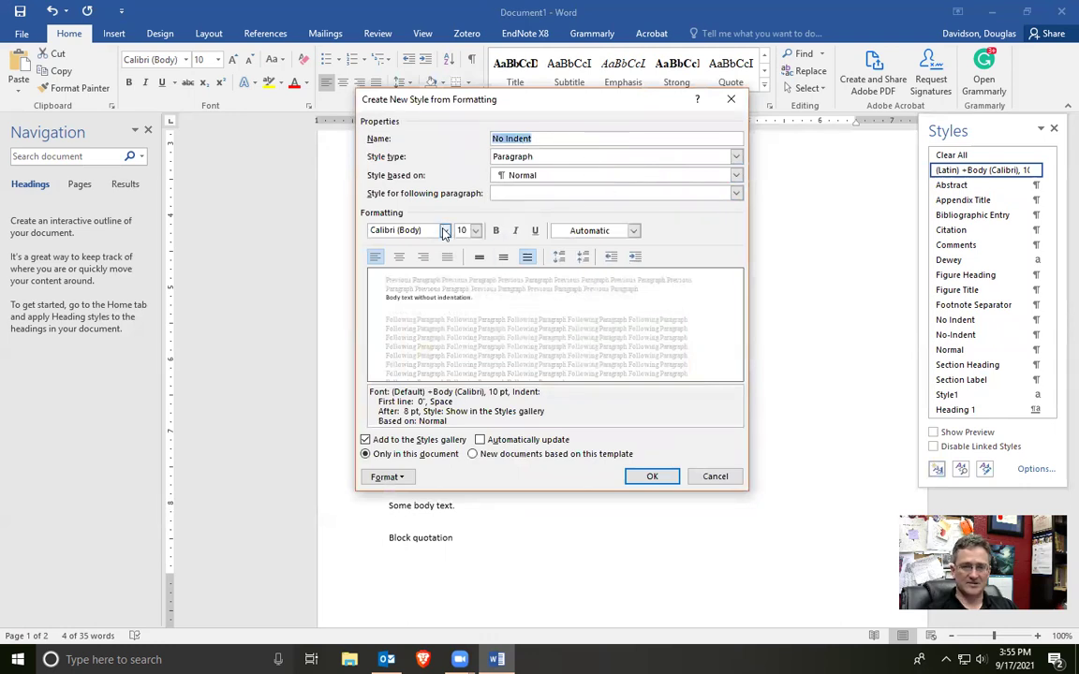
{"action": "key", "text": "Return"}
{"action": "left_click", "coordinate": [546, 372]}
{"action": "left_click", "coordinate": [445, 231]}
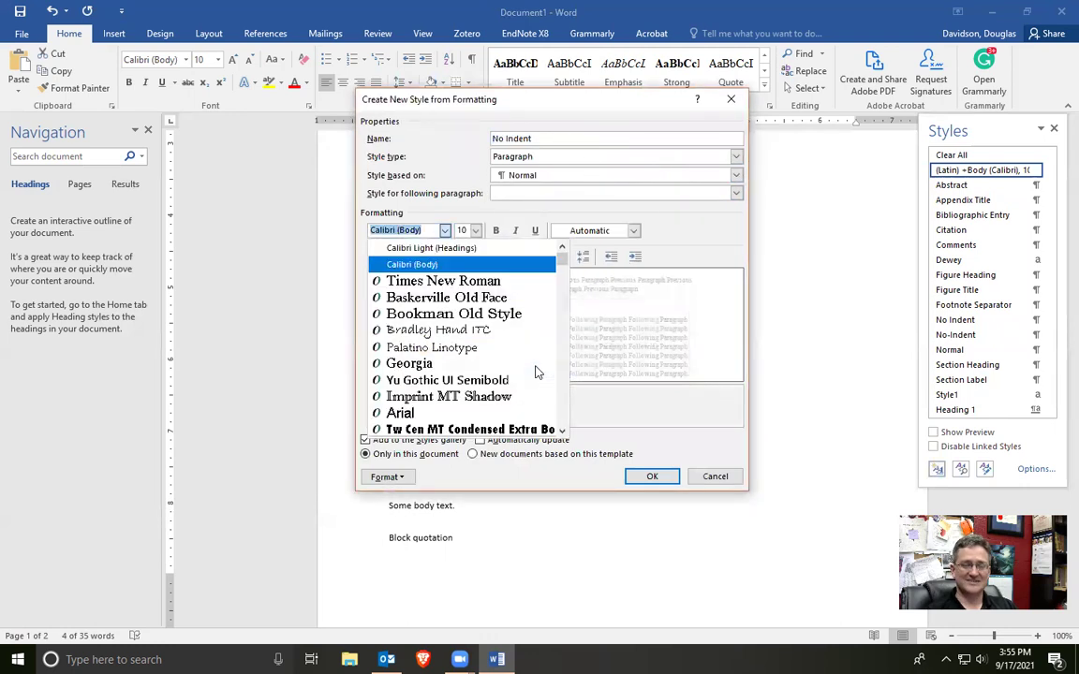
{"action": "left_click", "coordinate": [431, 281]}
{"action": "key", "text": "Return"}
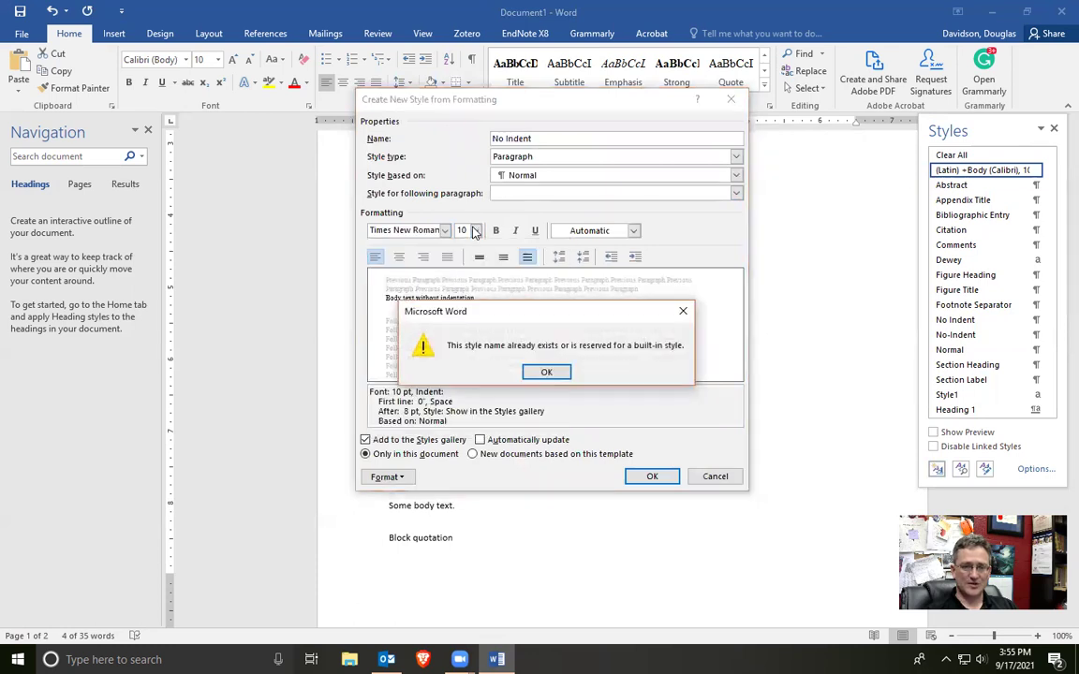
{"action": "left_click", "coordinate": [546, 372]}
{"action": "left_click", "coordinate": [476, 230]}
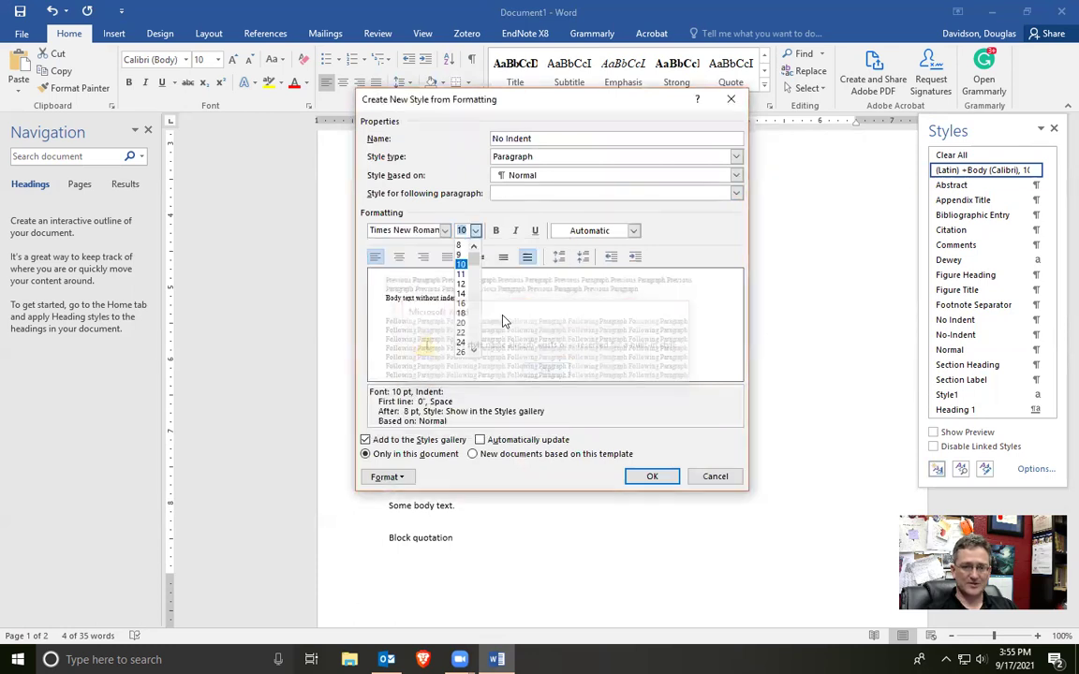
{"action": "left_click", "coordinate": [461, 284]}
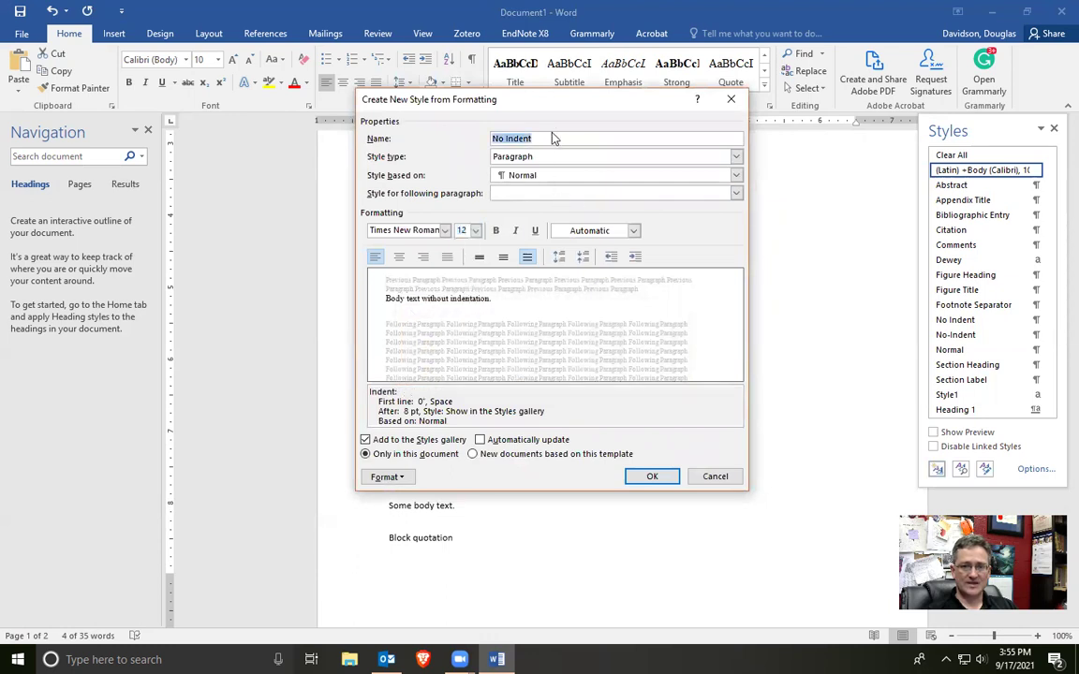
- Rename the style to No-No-Indent to get past the duplicate-name warning
{"action": "left_click", "coordinate": [504, 139]}
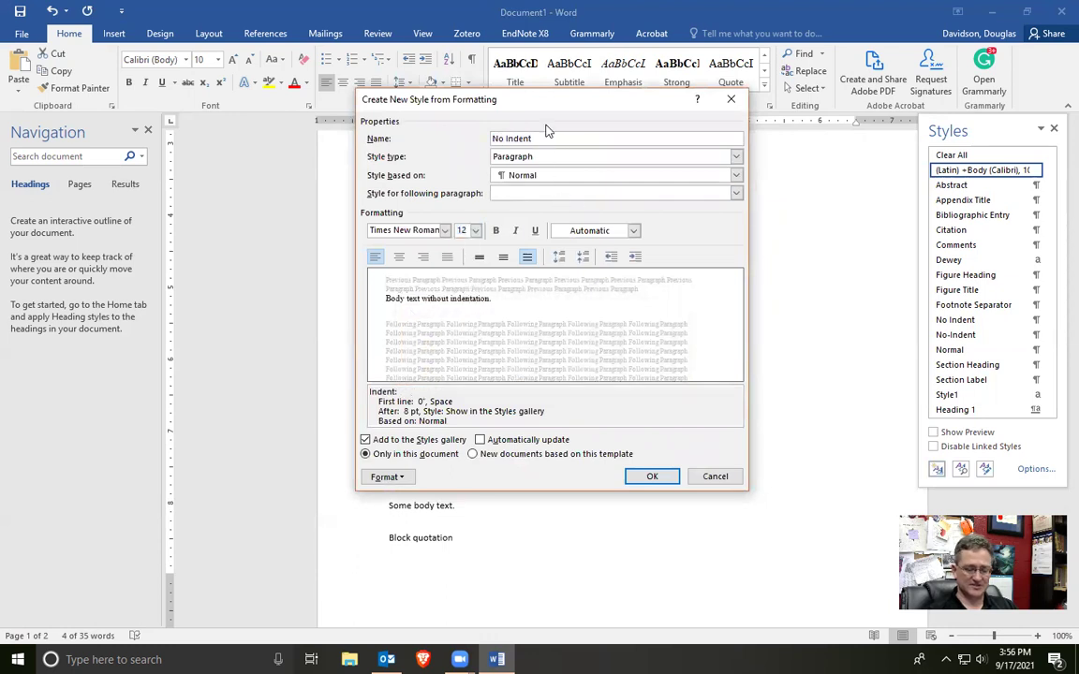
{"action": "key", "text": "BackSpace"}
{"action": "type", "text": "-"}
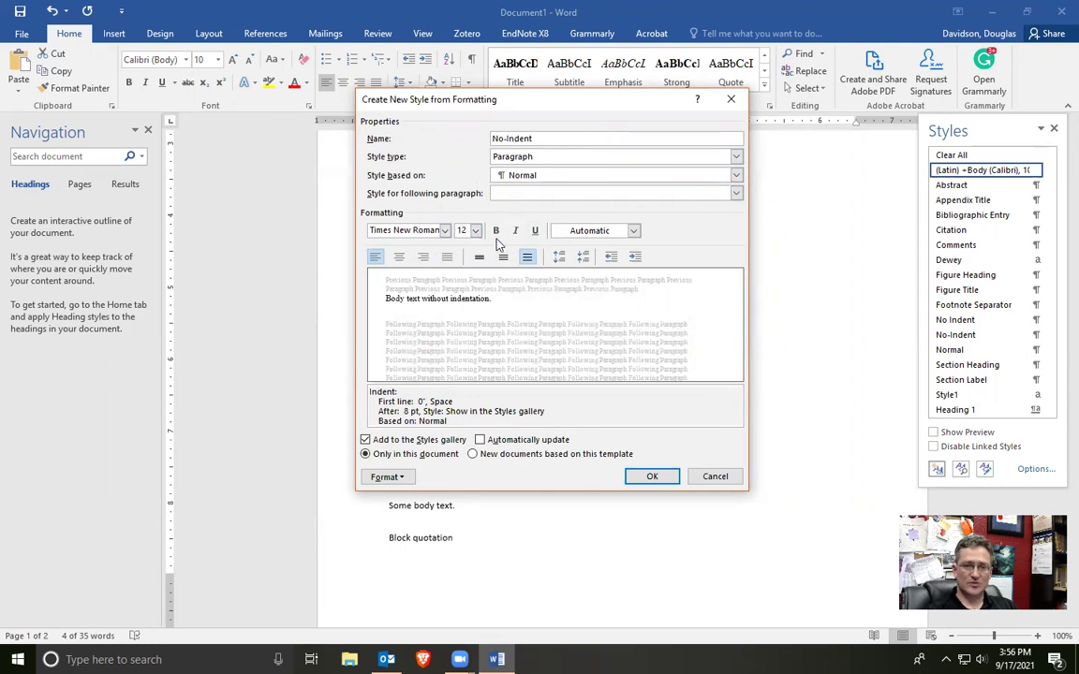
{"action": "left_click", "coordinate": [376, 260]}
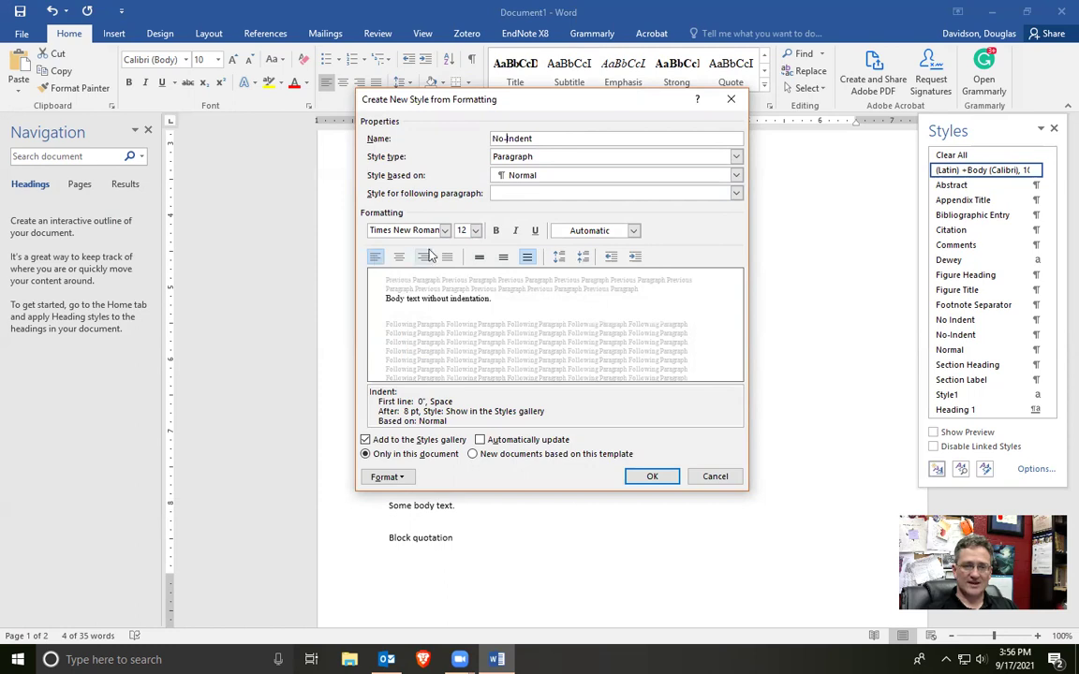
{"action": "left_click", "coordinate": [529, 195]}
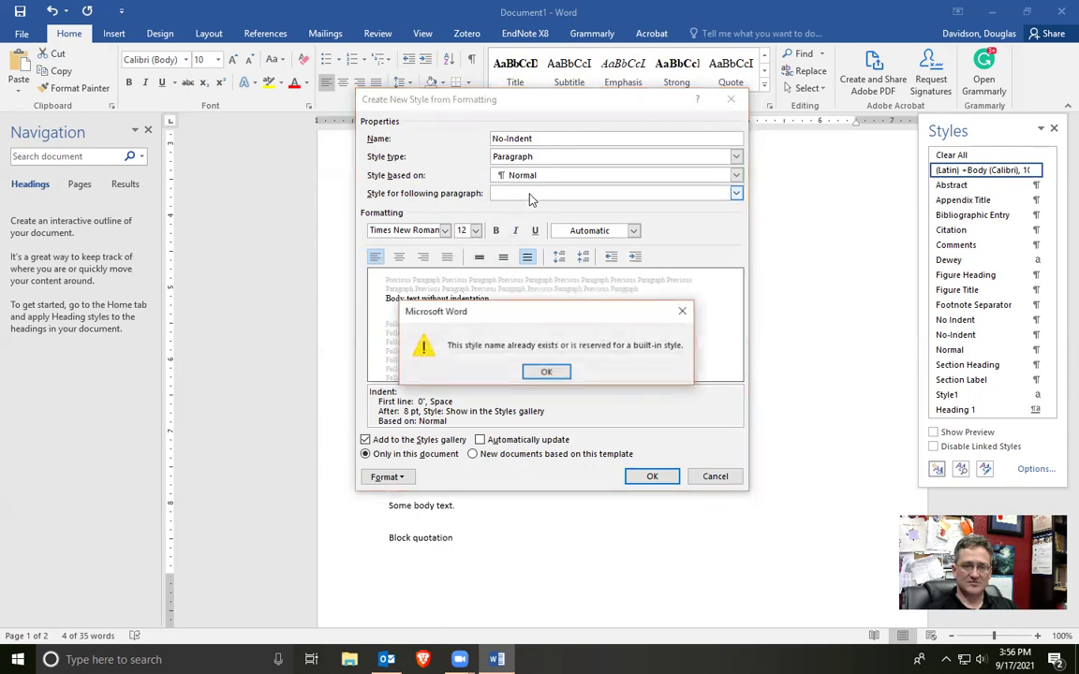
{"action": "left_click", "coordinate": [547, 371]}
{"action": "left_click", "coordinate": [505, 139]}
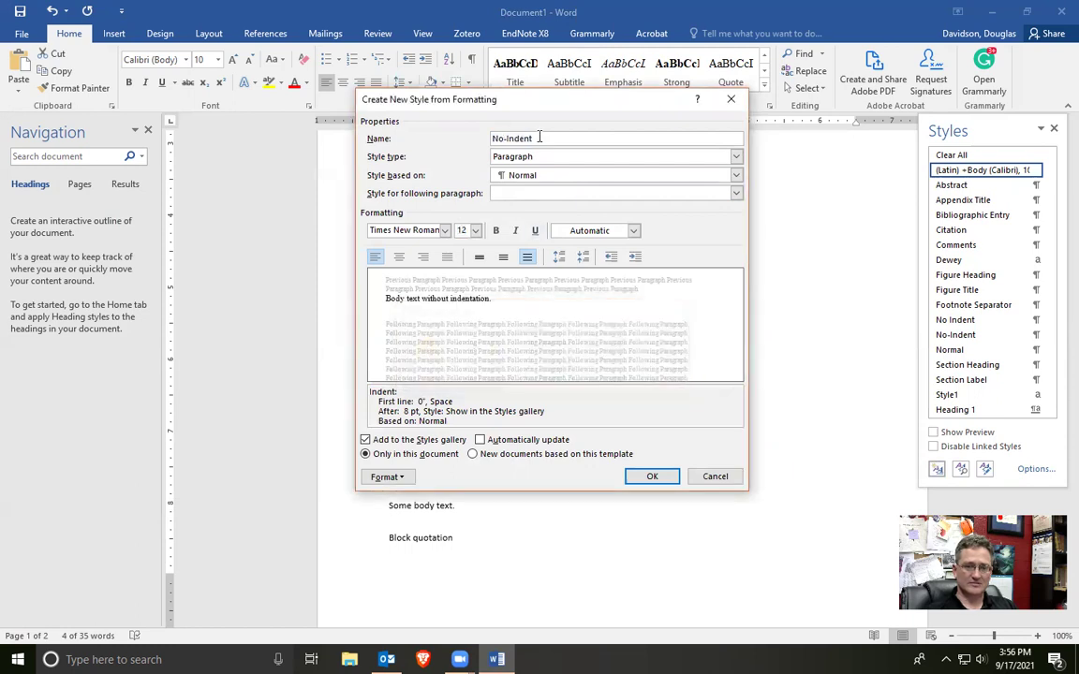
{"action": "type", "text": "-No-"}
- Set Normal as the style for the following paragraph
{"action": "left_click", "coordinate": [501, 194]}
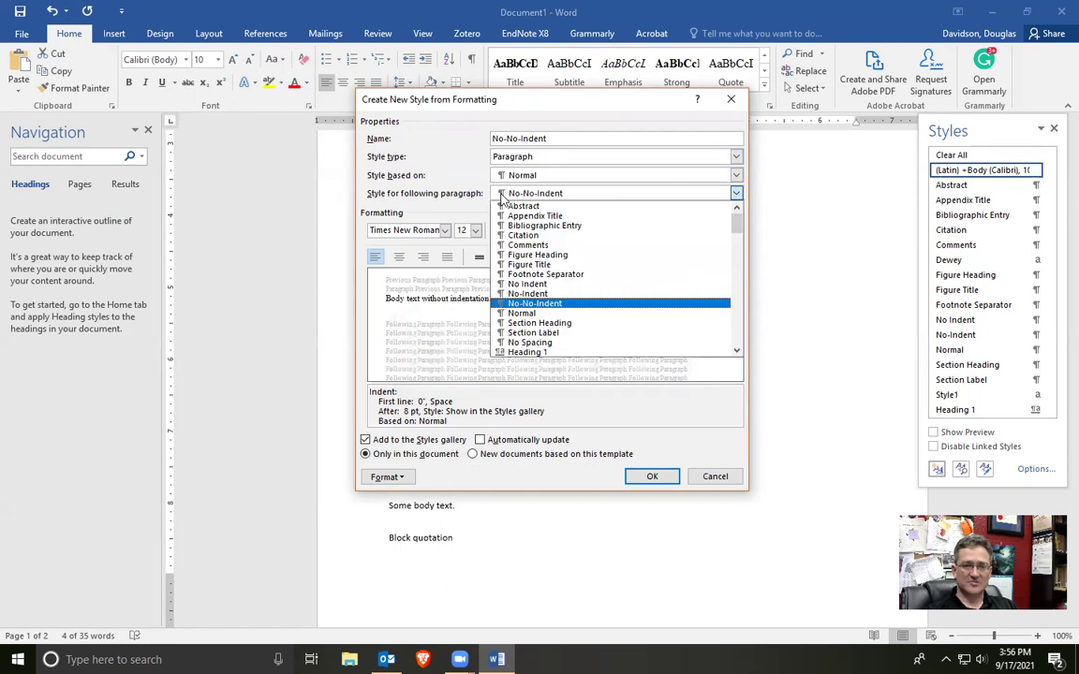
{"action": "left_click", "coordinate": [528, 315]}
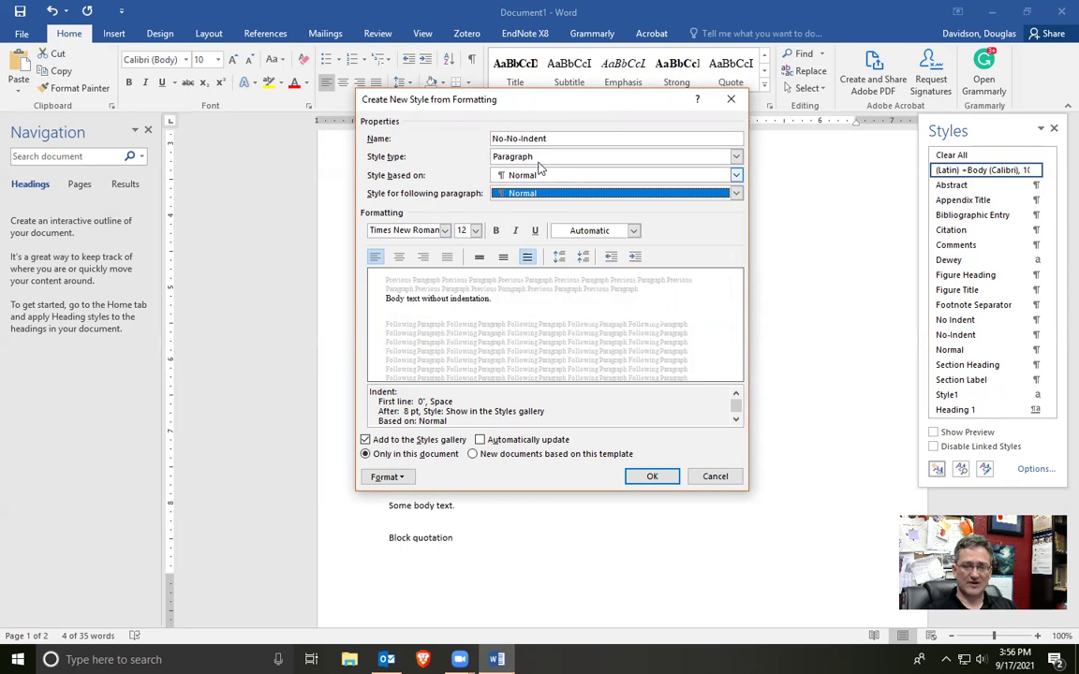
{"action": "left_click", "coordinate": [547, 196]}
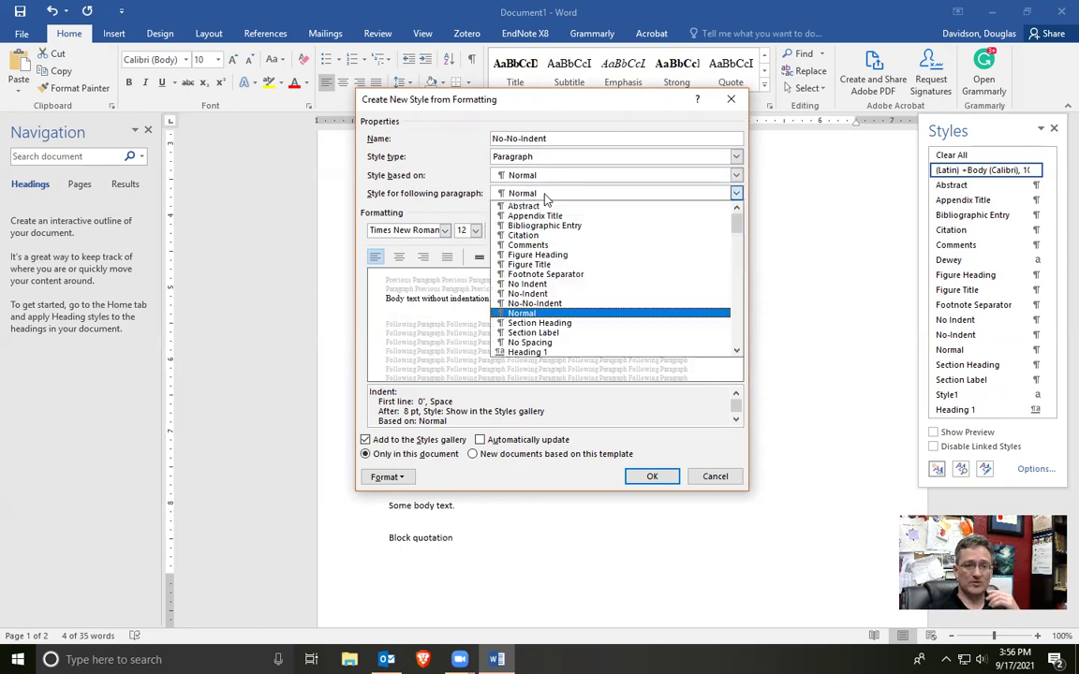
{"action": "left_click", "coordinate": [532, 304]}
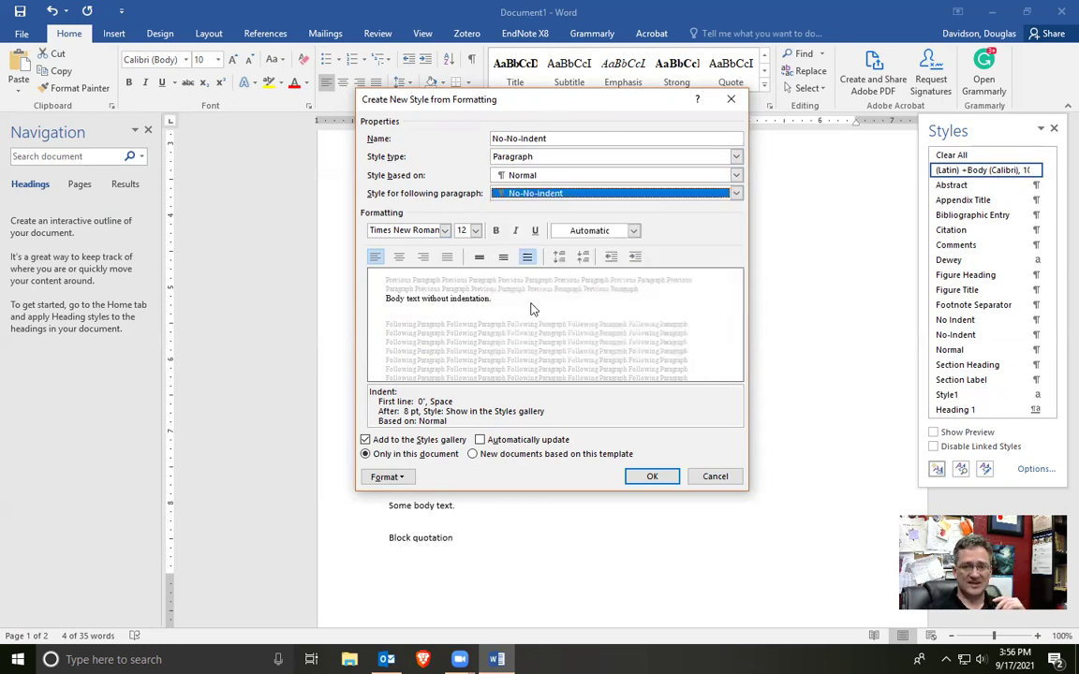
{"action": "left_click", "coordinate": [562, 194]}
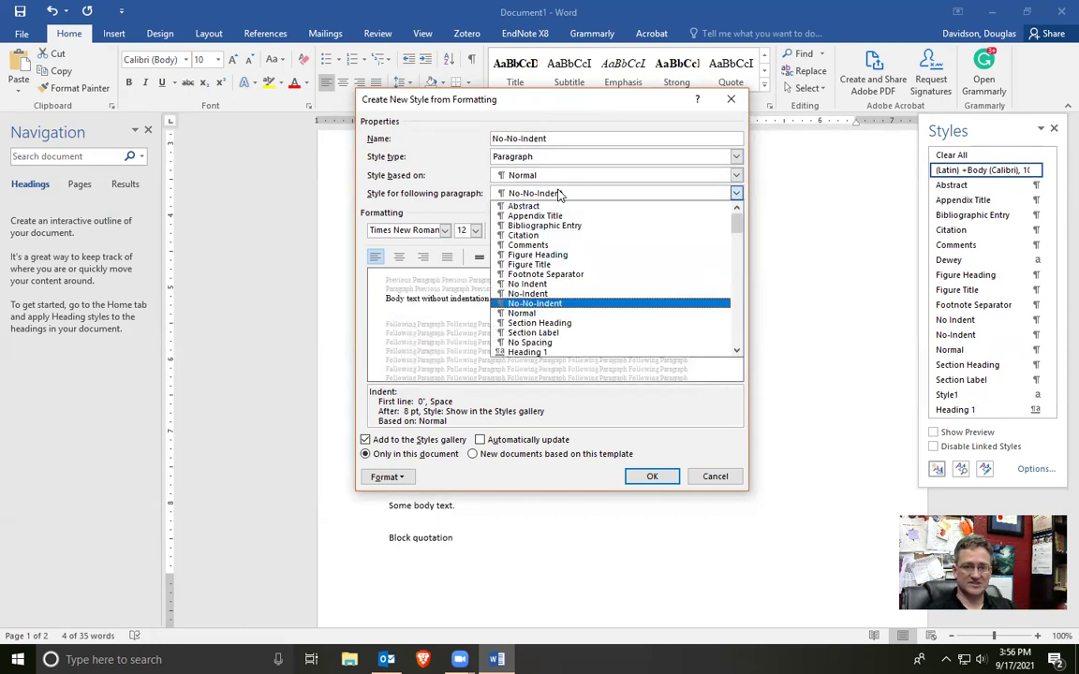
{"action": "left_click", "coordinate": [534, 314]}
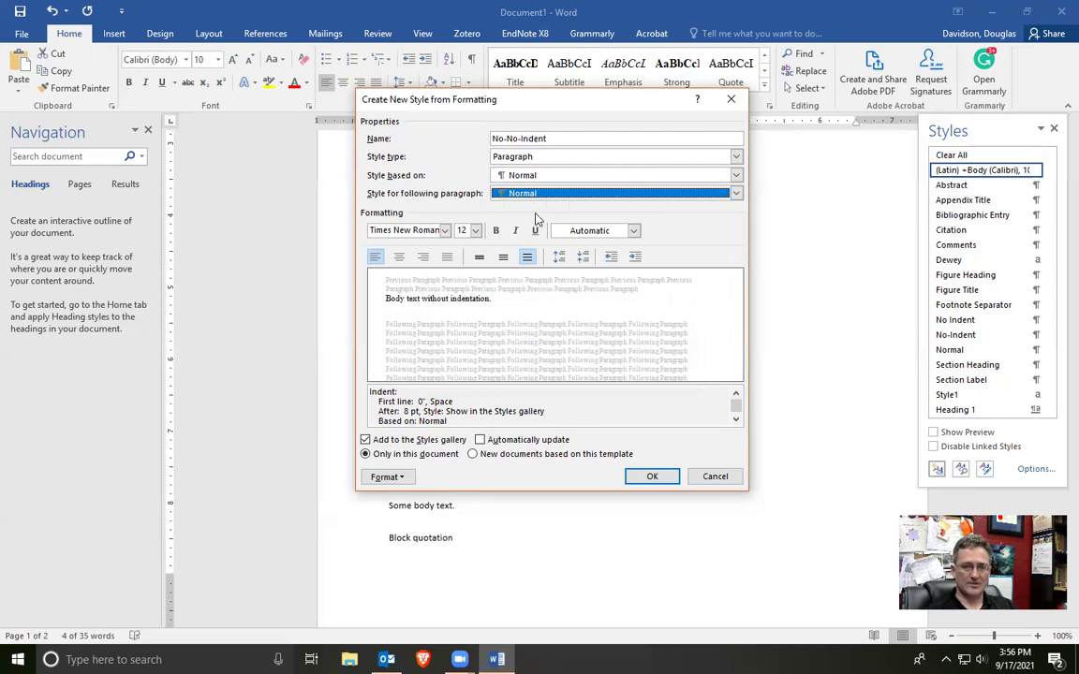
{"action": "left_click", "coordinate": [384, 477]}
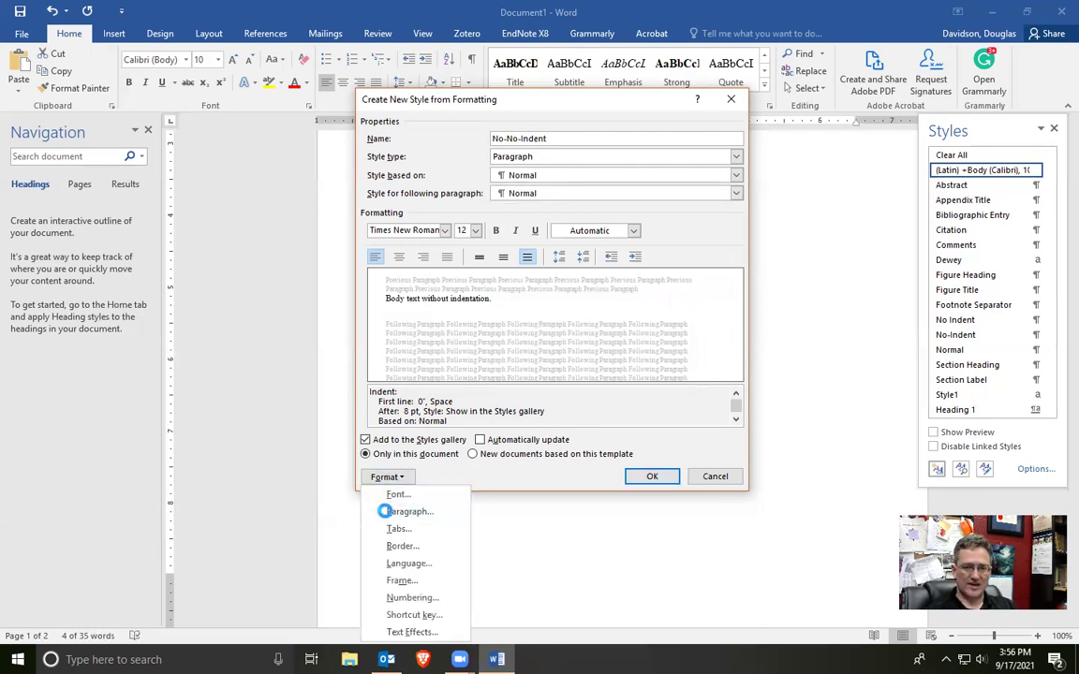
- Give No-No-Indent no special first-line indent and 0 pt spacing after
{"action": "left_click", "coordinate": [386, 512]}
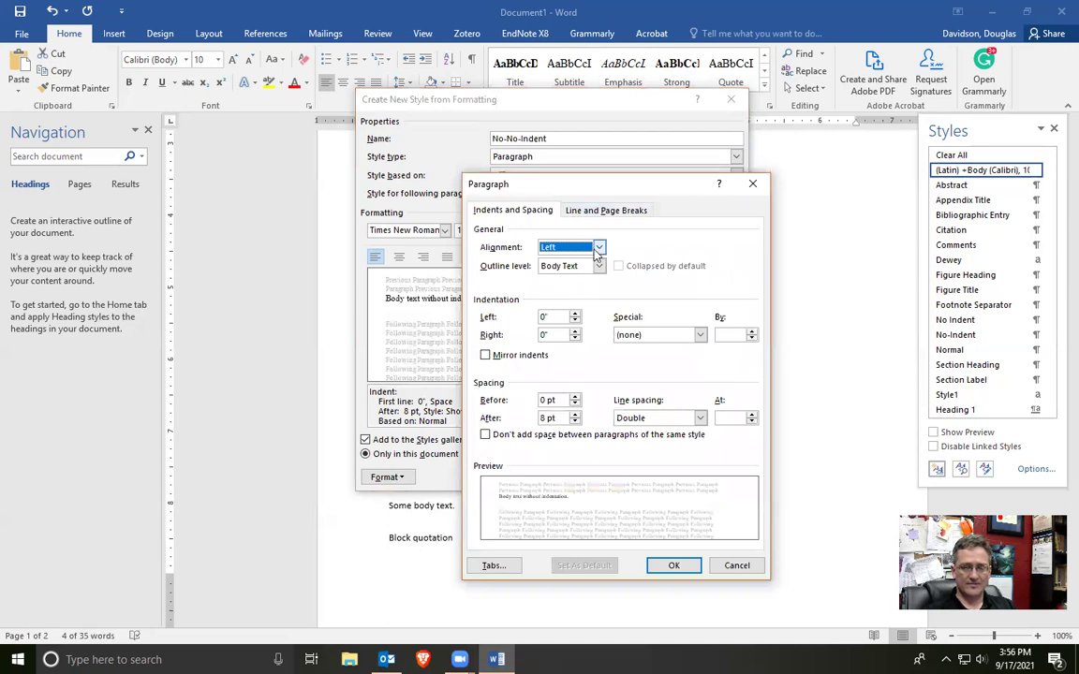
{"action": "left_click", "coordinate": [698, 336]}
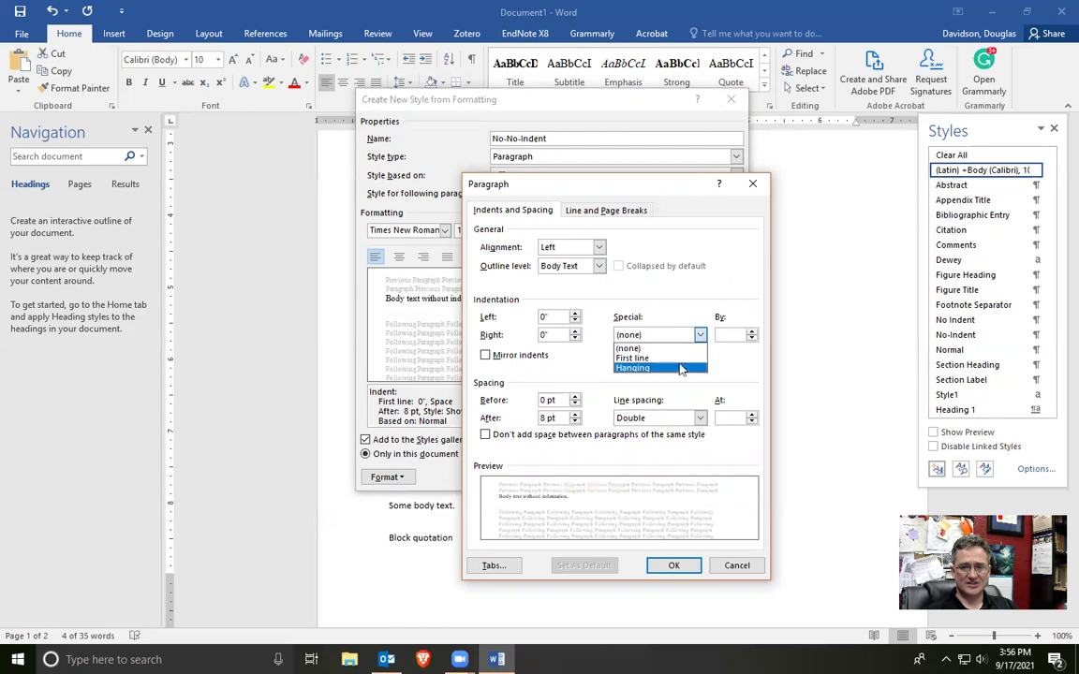
{"action": "left_click", "coordinate": [679, 358]}
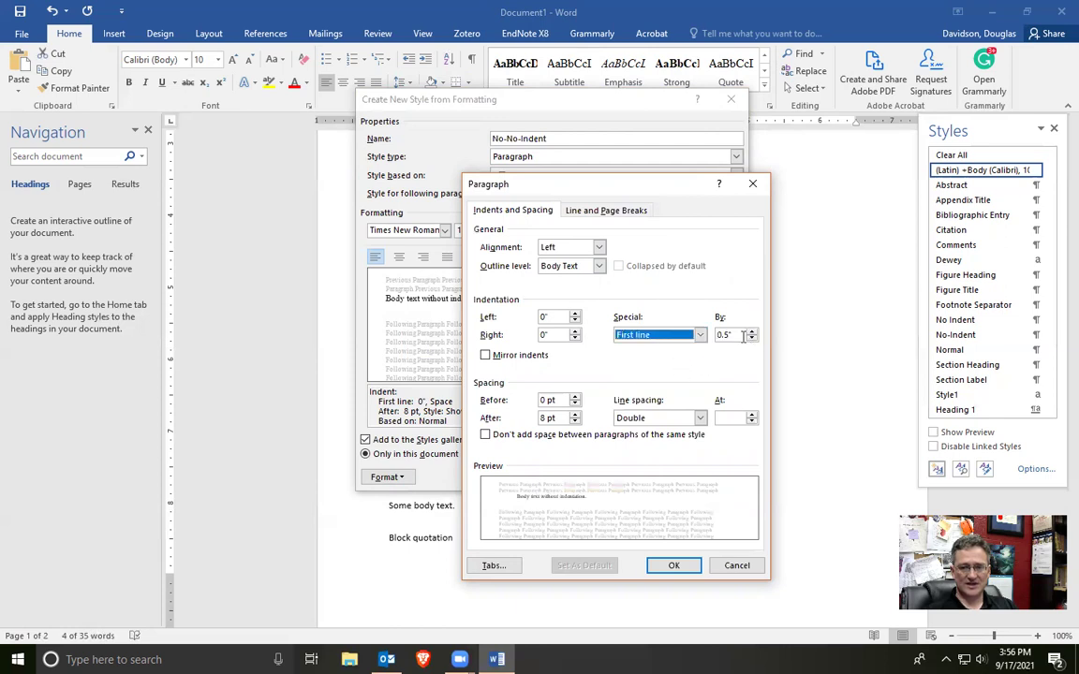
{"action": "left_click", "coordinate": [678, 336]}
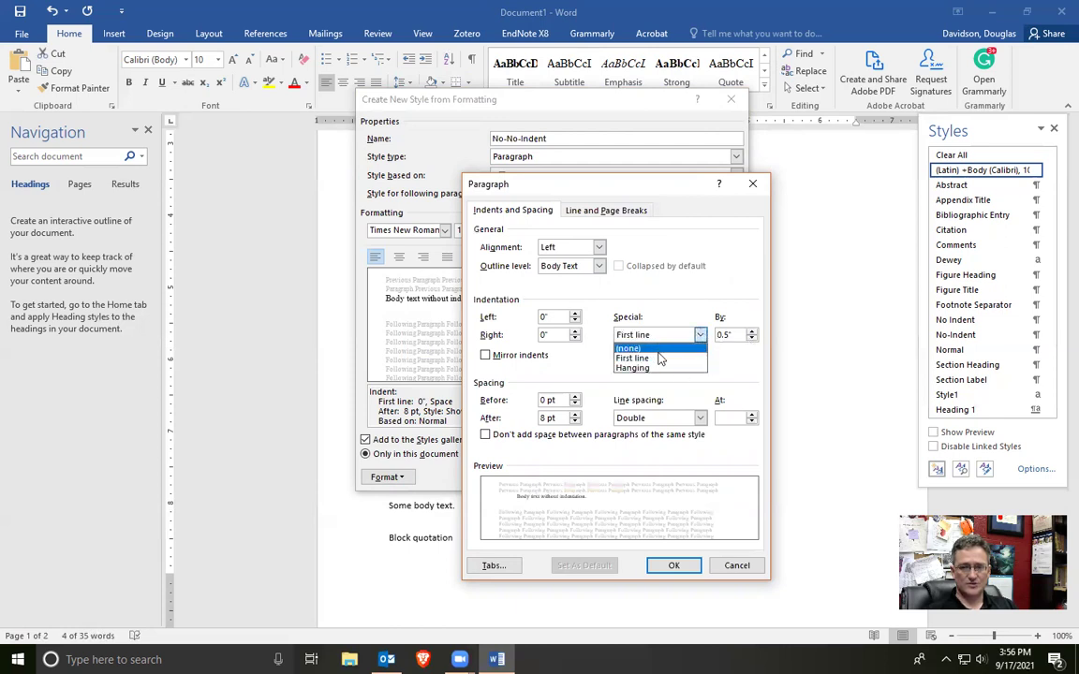
{"action": "left_click", "coordinate": [658, 351]}
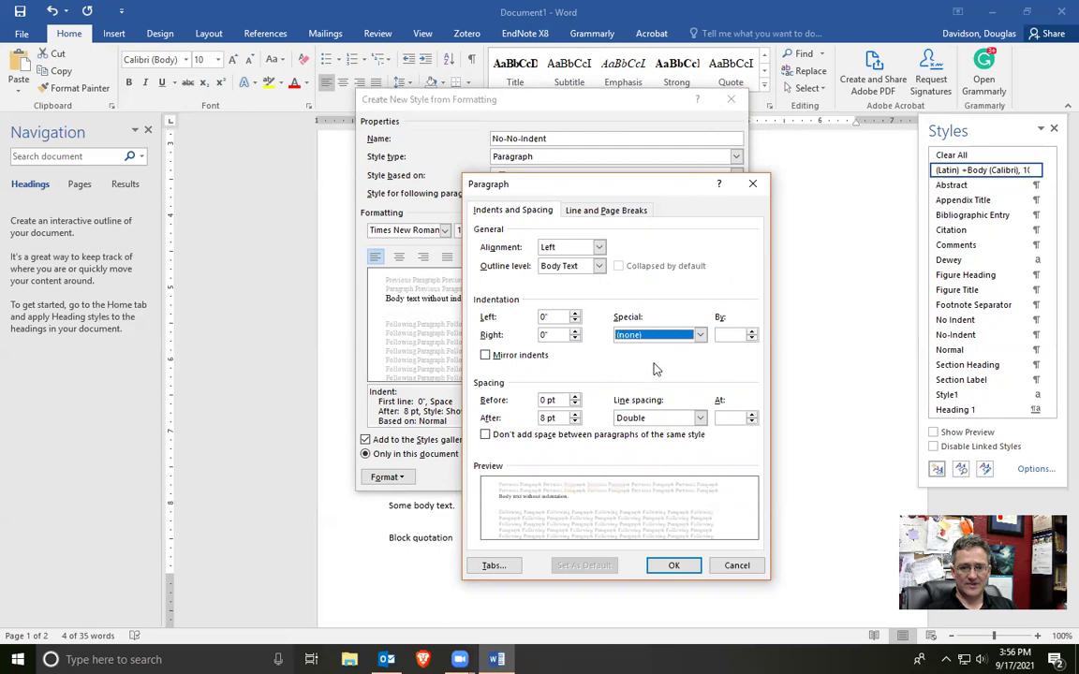
{"action": "left_click", "coordinate": [575, 421]}
{"action": "left_click", "coordinate": [575, 421]}
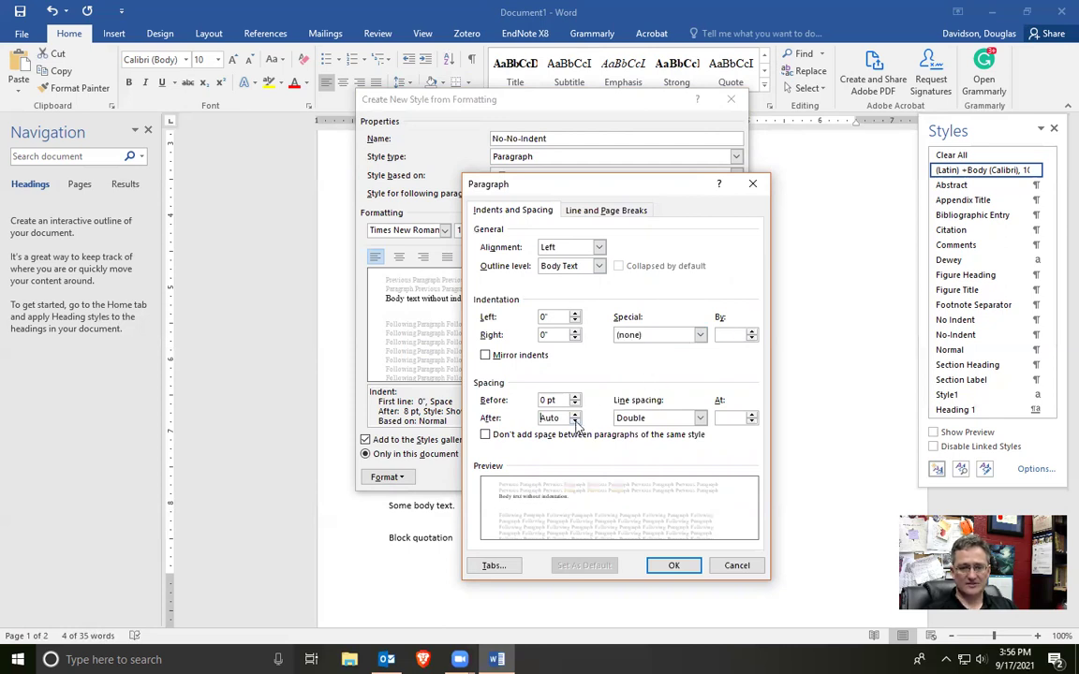
{"action": "left_click", "coordinate": [575, 414]}
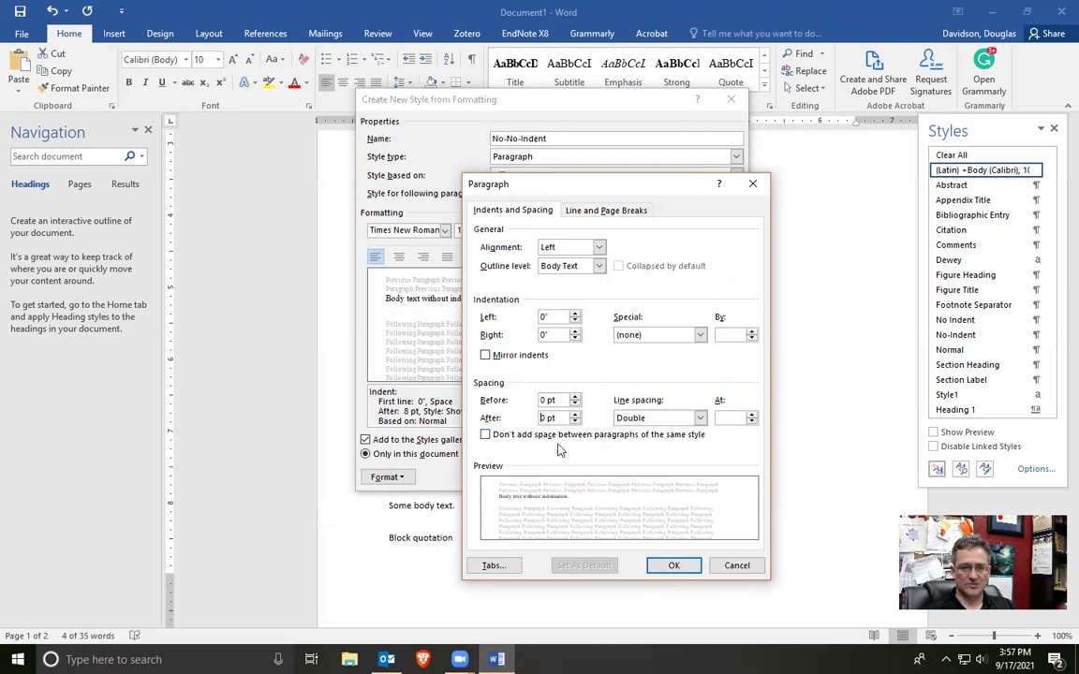
{"action": "left_click", "coordinate": [675, 566]}
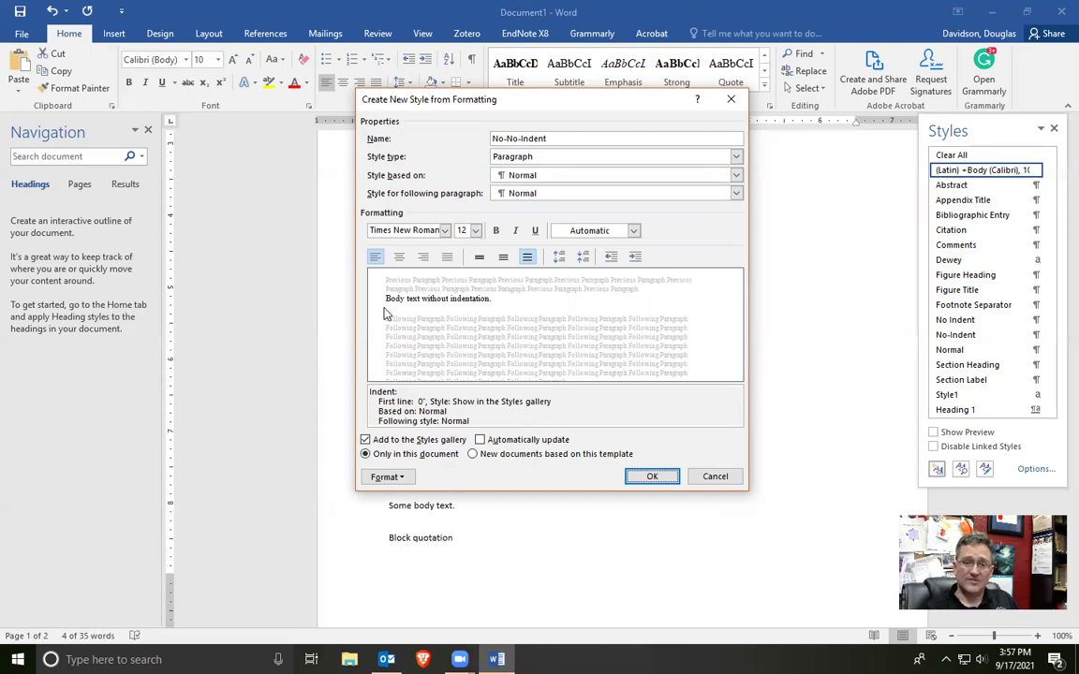
- Cancel No-No-Indent and apply the gallery's No Indent style to 'Body text without indentation.'
{"action": "left_click", "coordinate": [716, 477]}
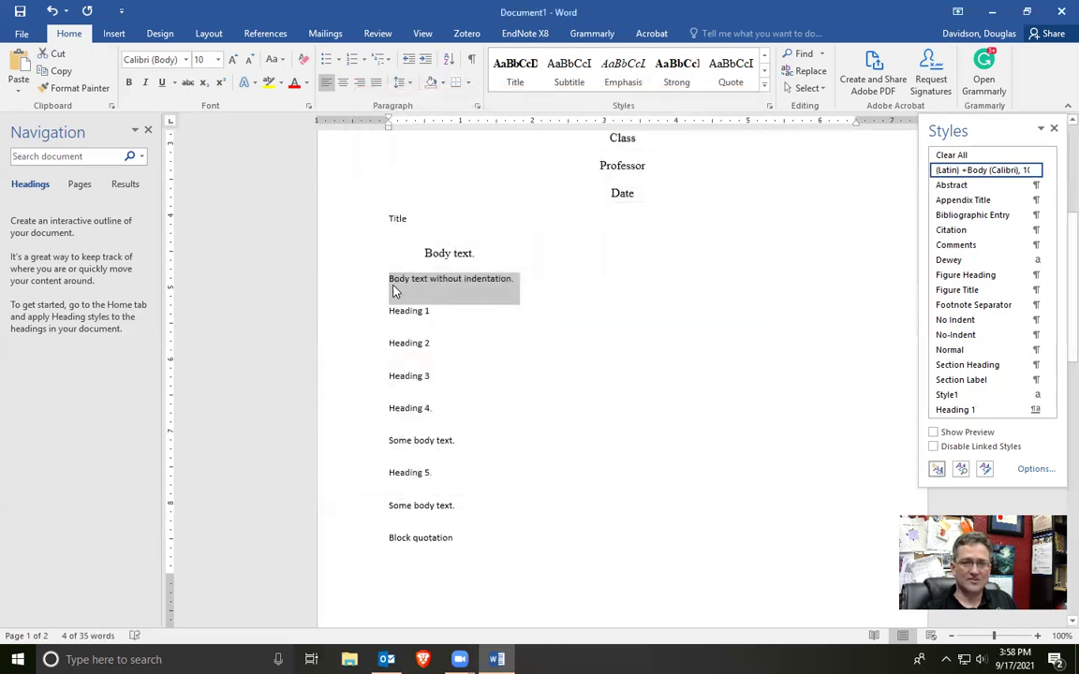
{"action": "left_click", "coordinate": [765, 70]}
{"action": "left_click", "coordinate": [763, 55]}
{"action": "left_click", "coordinate": [763, 57]}
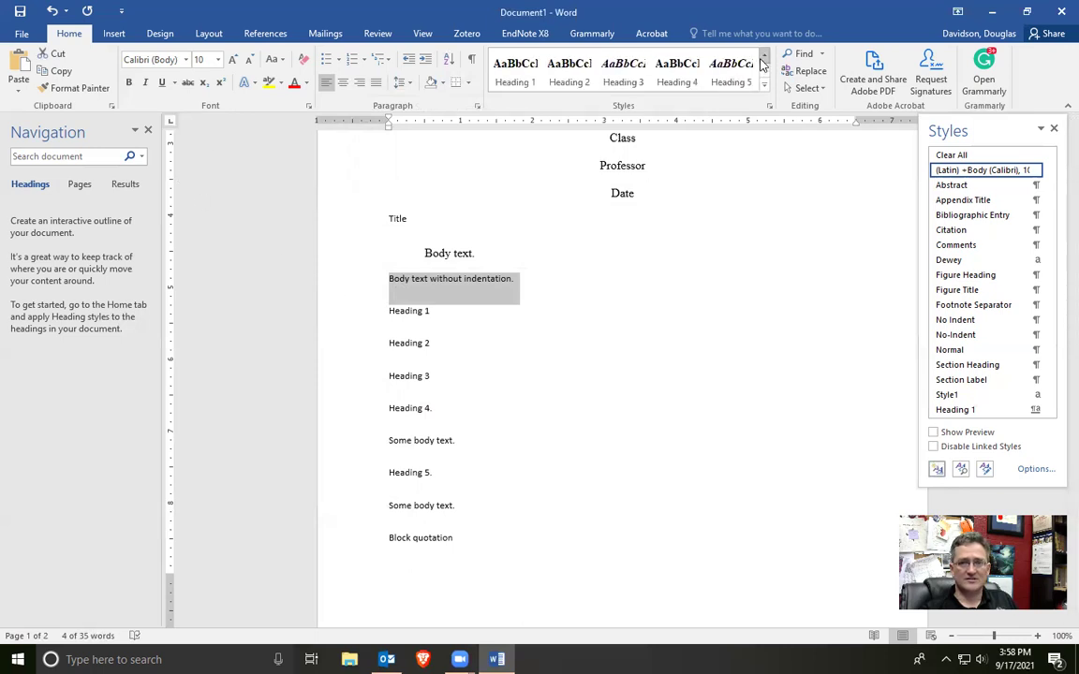
{"action": "left_click", "coordinate": [763, 57]}
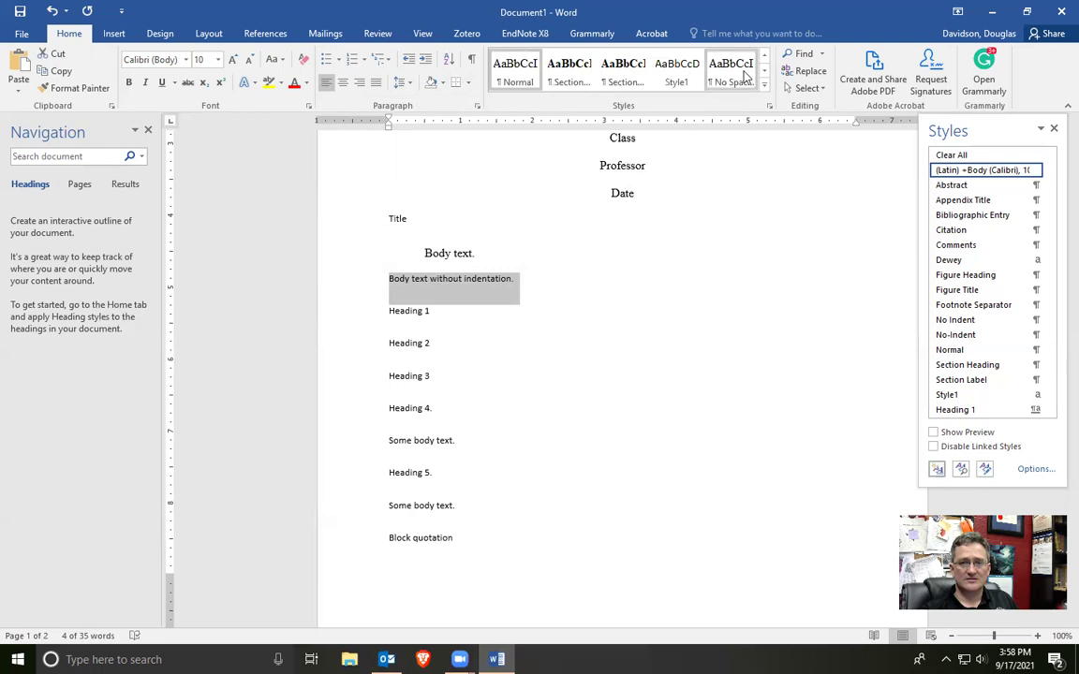
{"action": "left_click", "coordinate": [764, 69]}
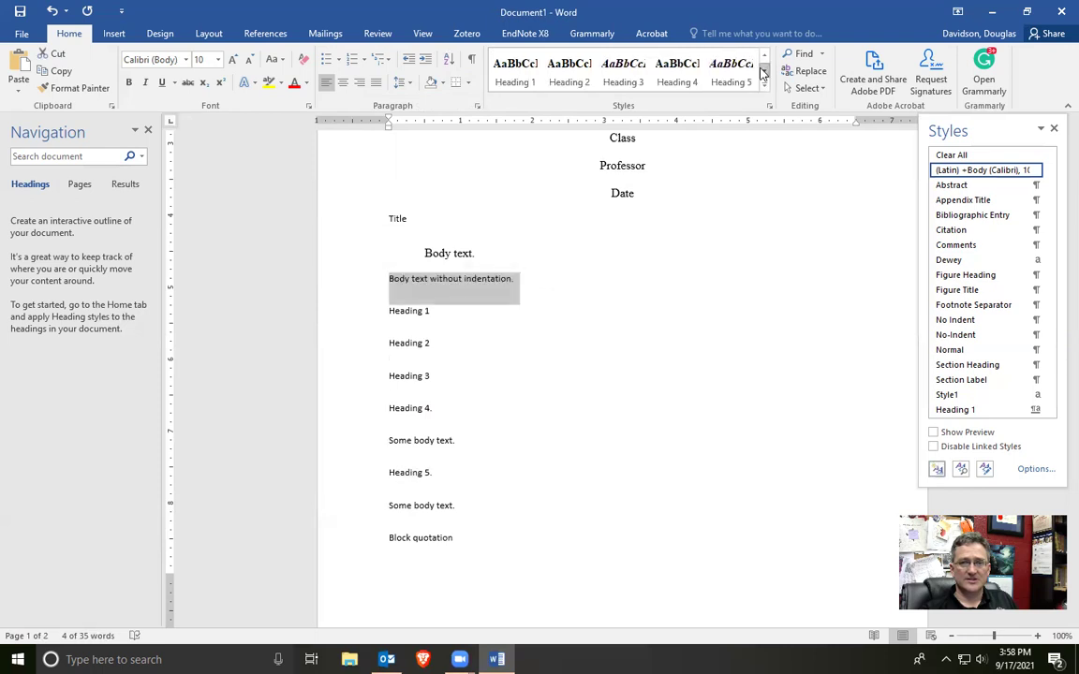
{"action": "left_click", "coordinate": [764, 58]}
{"action": "left_click", "coordinate": [765, 58]}
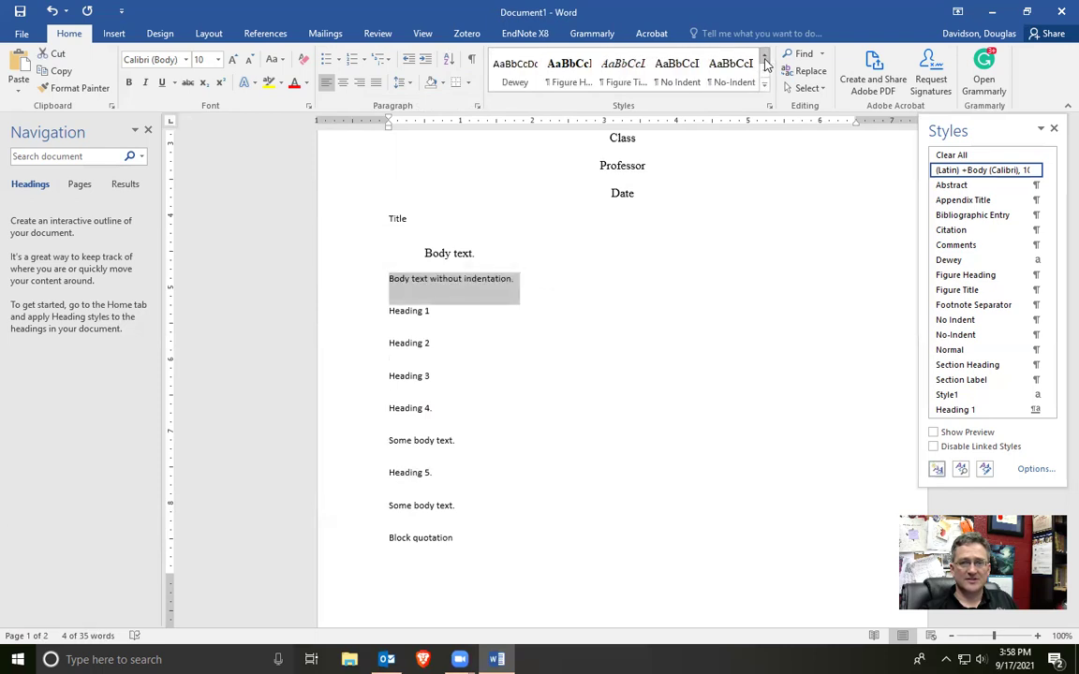
{"action": "left_click", "coordinate": [678, 73]}
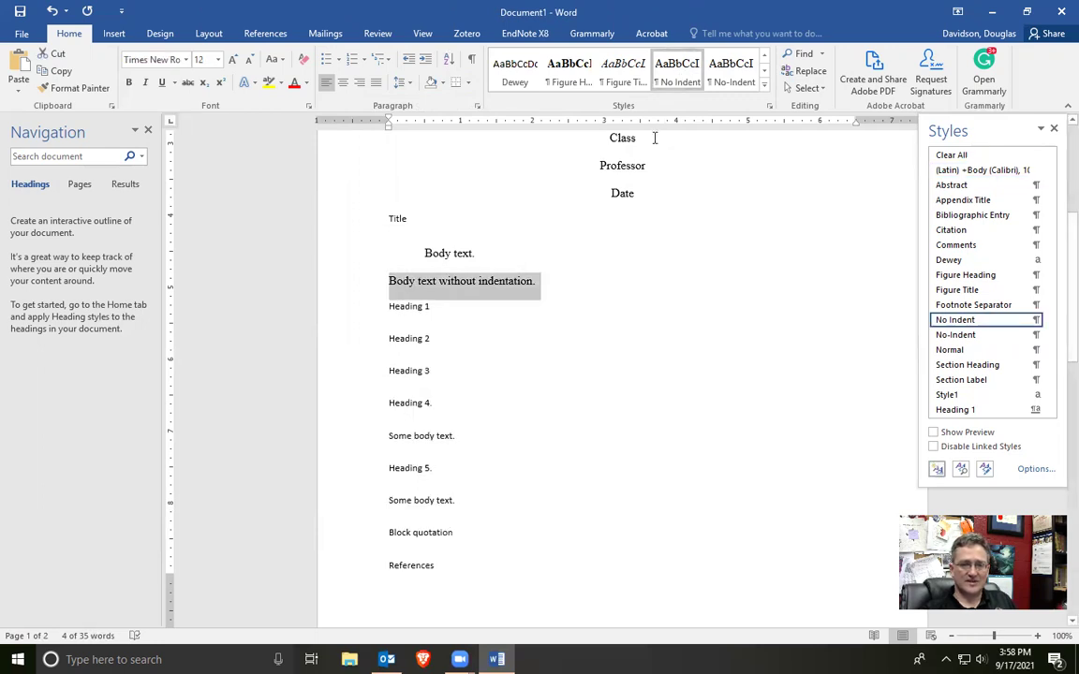
{"action": "left_click", "coordinate": [433, 308]}
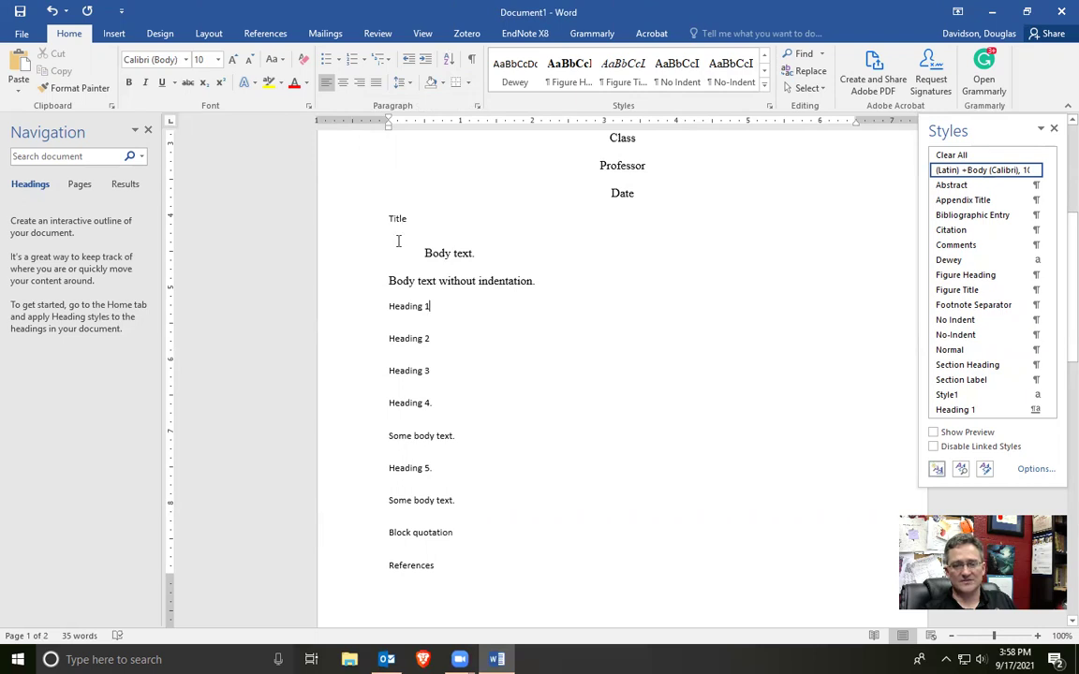
{"action": "scroll", "coordinate": [396, 225], "scroll_direction": "down", "scroll_amount": 2}
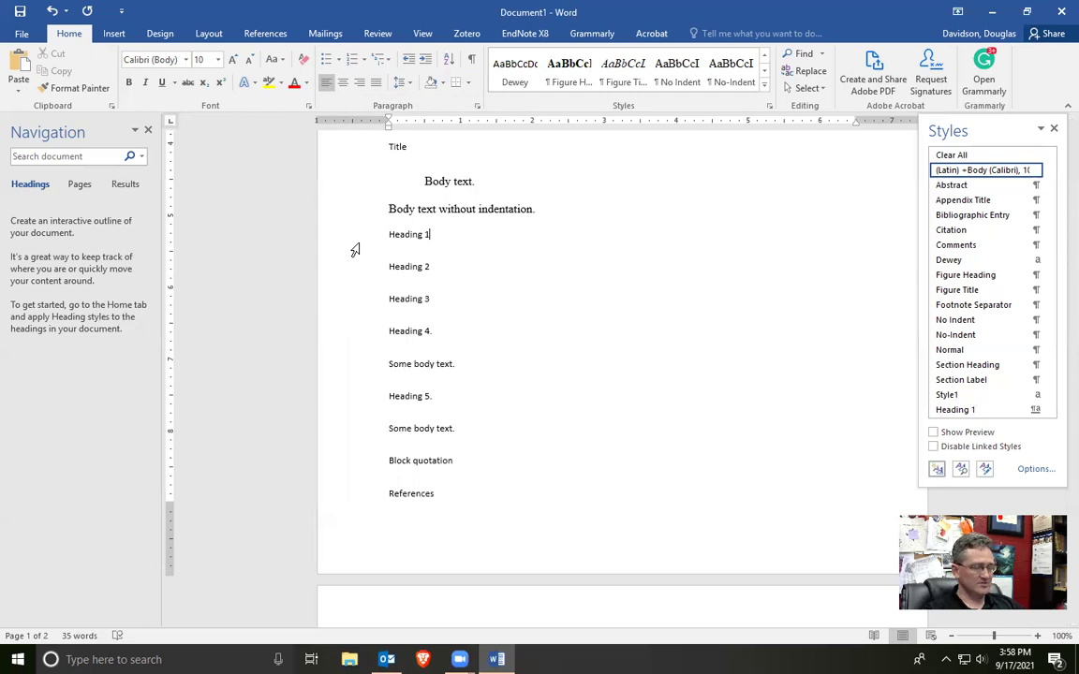
{"action": "scroll", "coordinate": [390, 265], "scroll_direction": "up", "scroll_amount": 3}
{"action": "scroll", "coordinate": [401, 384], "scroll_direction": "up", "scroll_amount": 2}
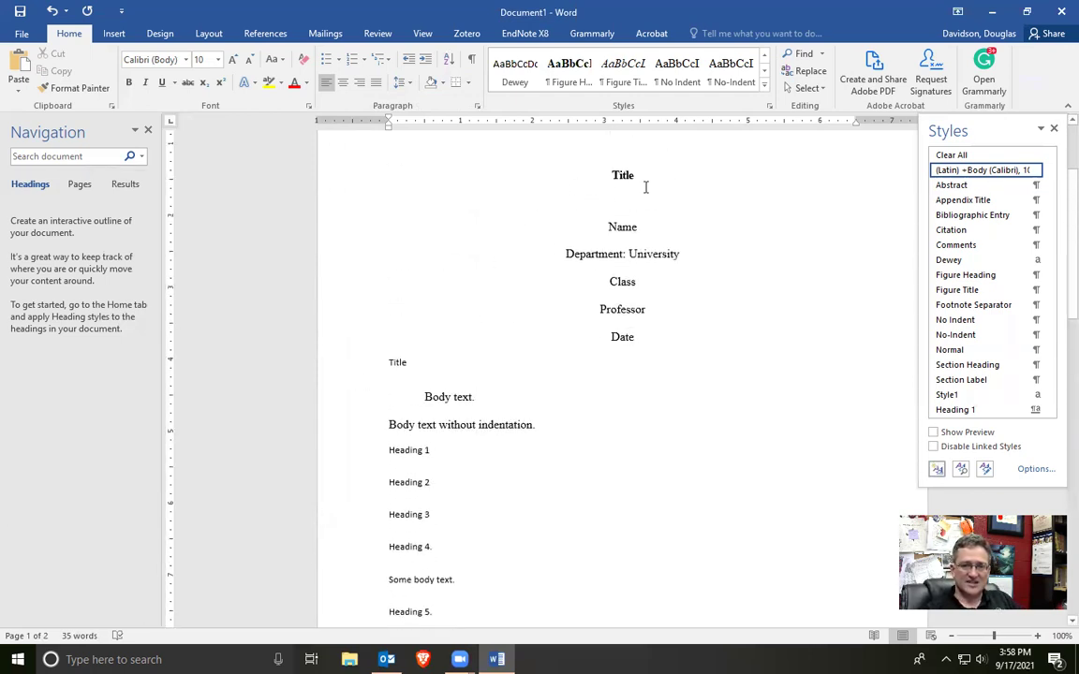
{"action": "scroll", "coordinate": [480, 325], "scroll_direction": "down", "scroll_amount": 4}
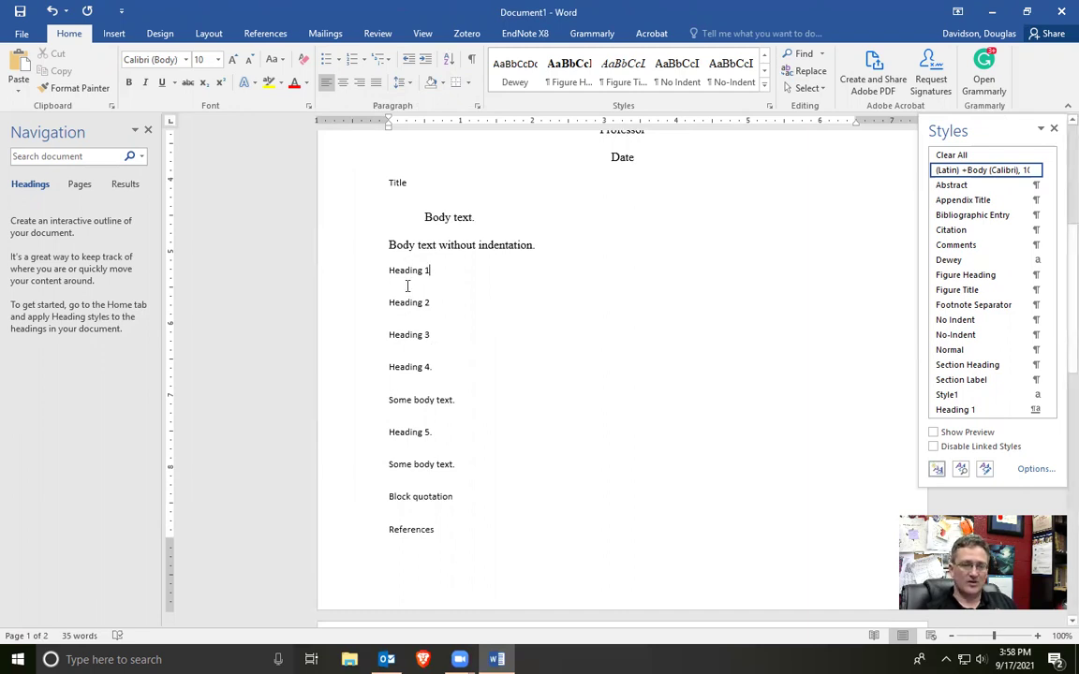
- Apply the Heading 1 style to the Heading 1 line
{"action": "left_click", "coordinate": [342, 278]}
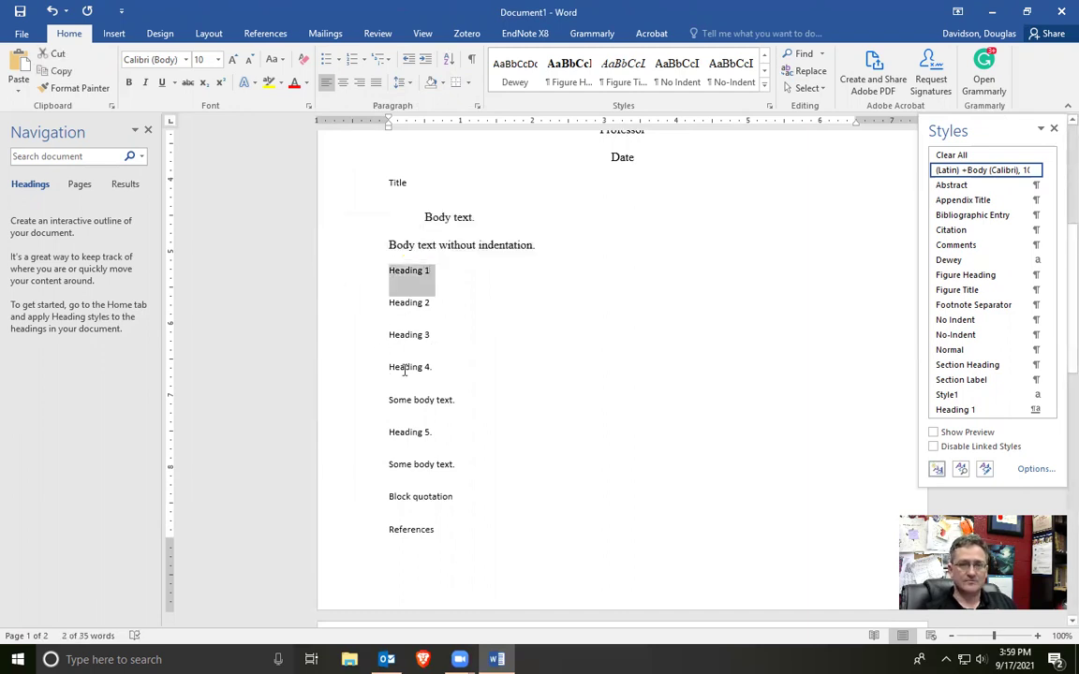
{"action": "left_click", "coordinate": [765, 71]}
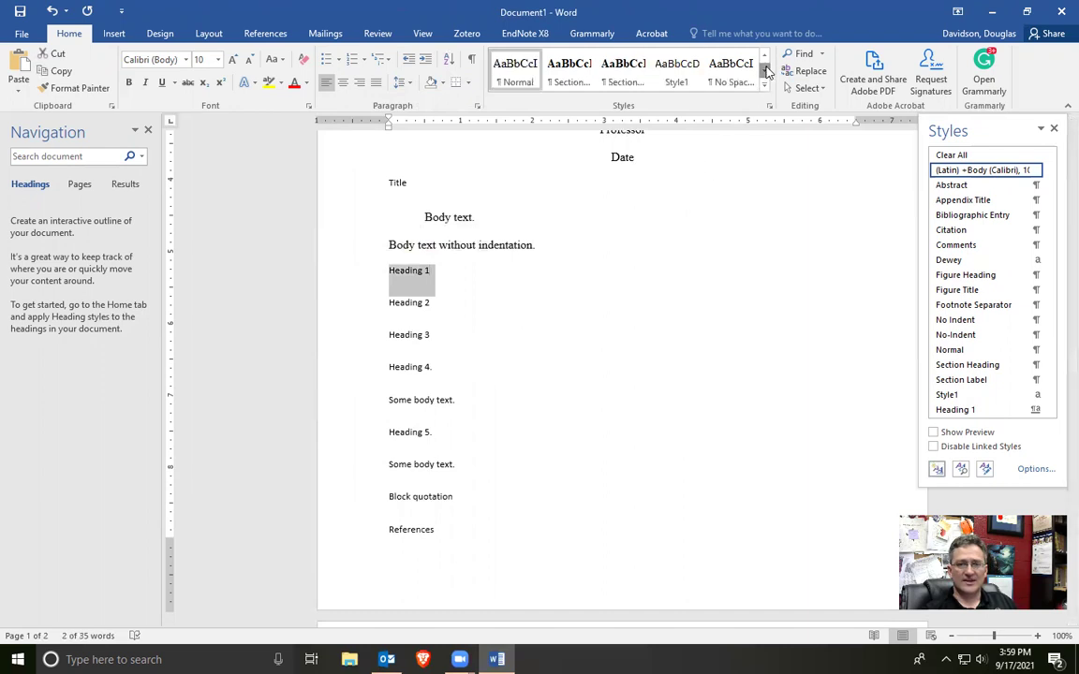
{"action": "left_click", "coordinate": [765, 70]}
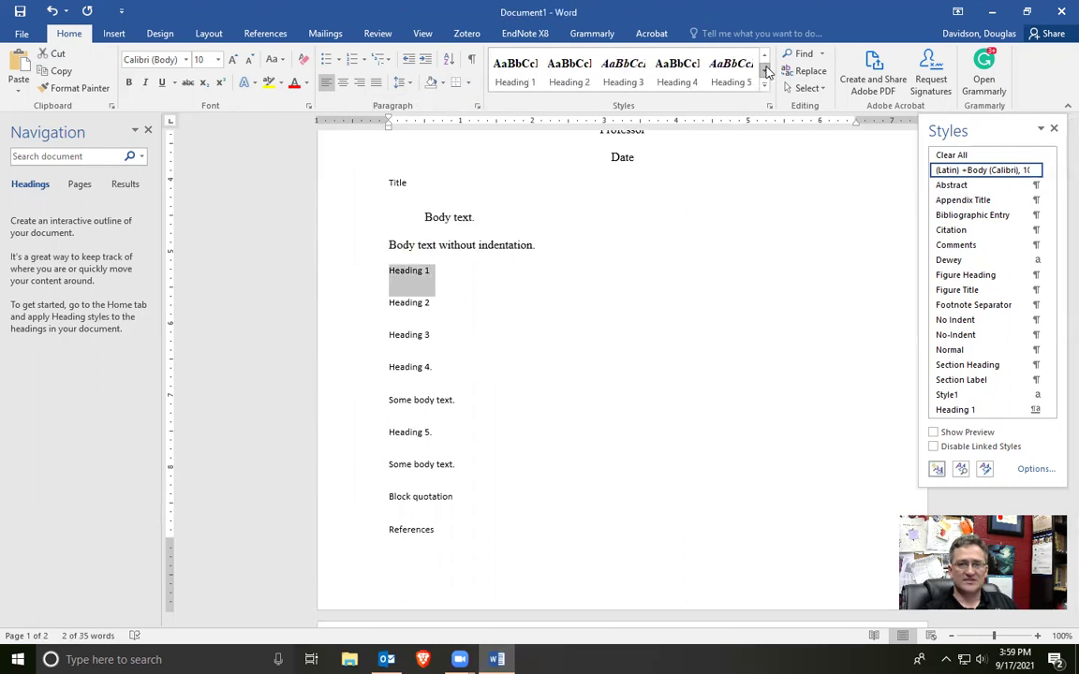
{"action": "left_click", "coordinate": [543, 87]}
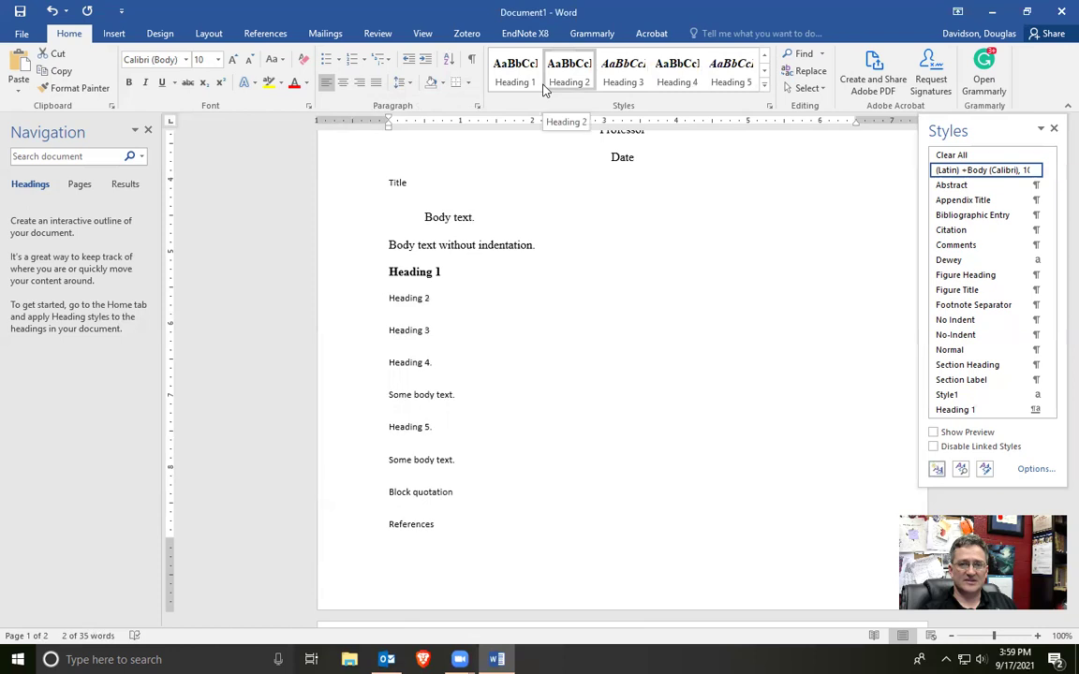
- Edit Heading 1's paragraph settings, keeping no special indentation
{"action": "right_click", "coordinate": [523, 84]}
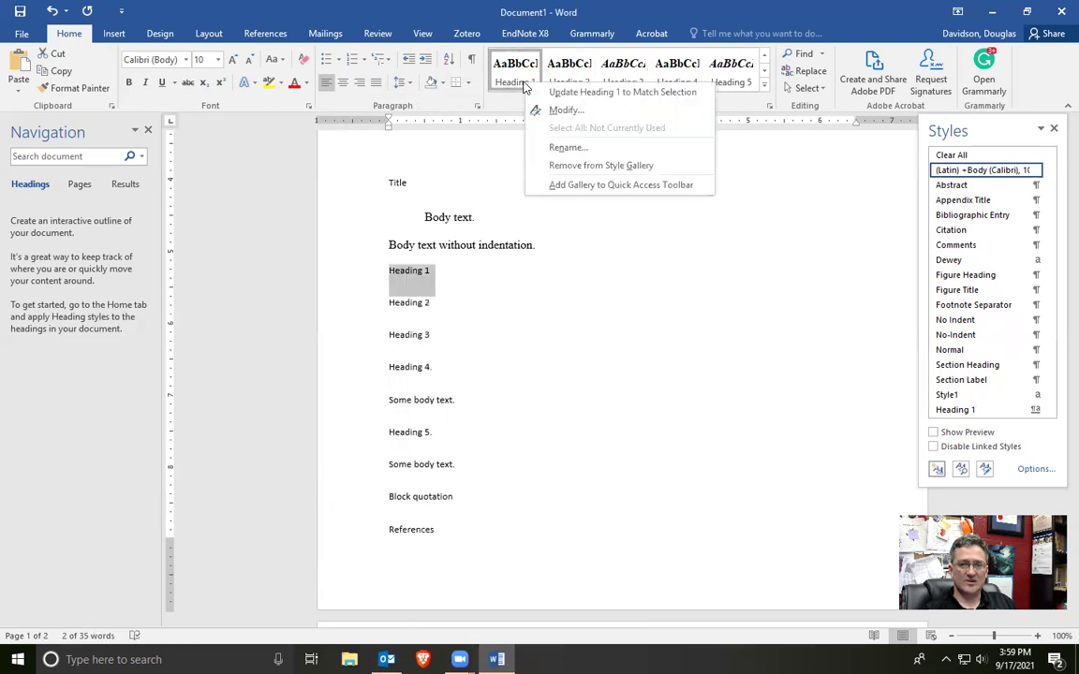
{"action": "left_click", "coordinate": [567, 109]}
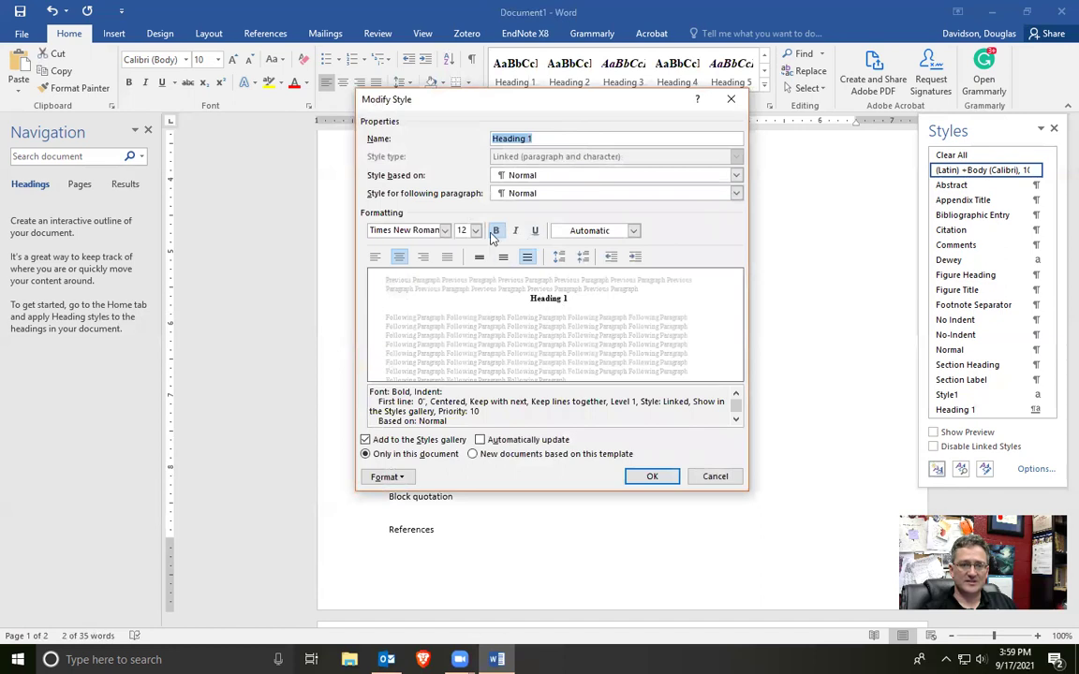
{"action": "left_click", "coordinate": [385, 479]}
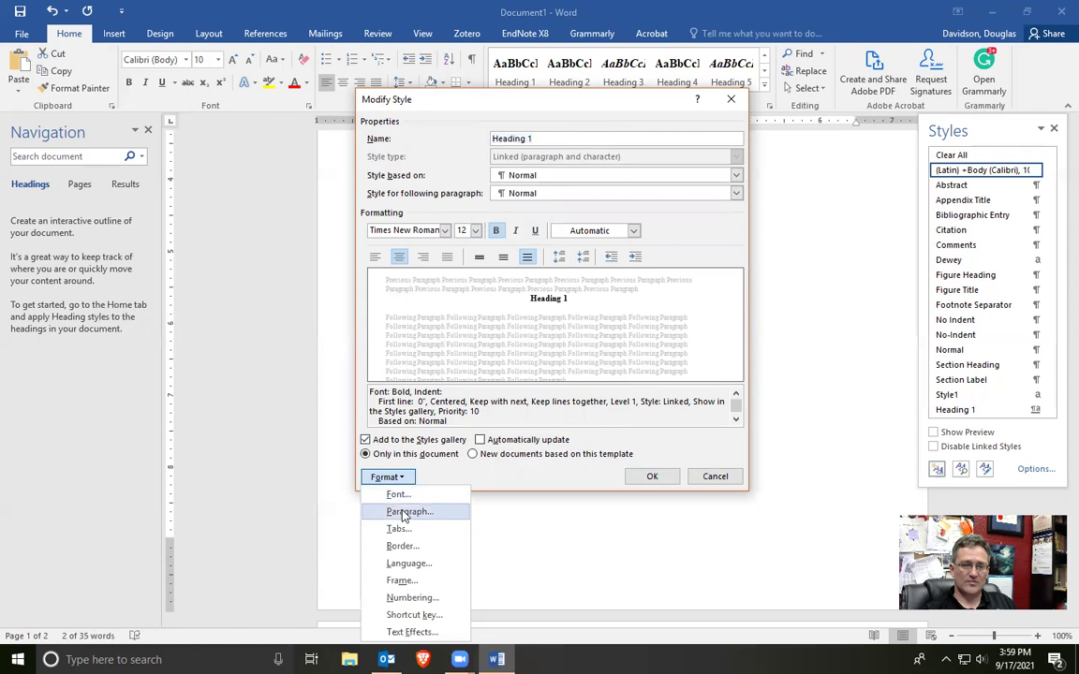
{"action": "left_click", "coordinate": [403, 513]}
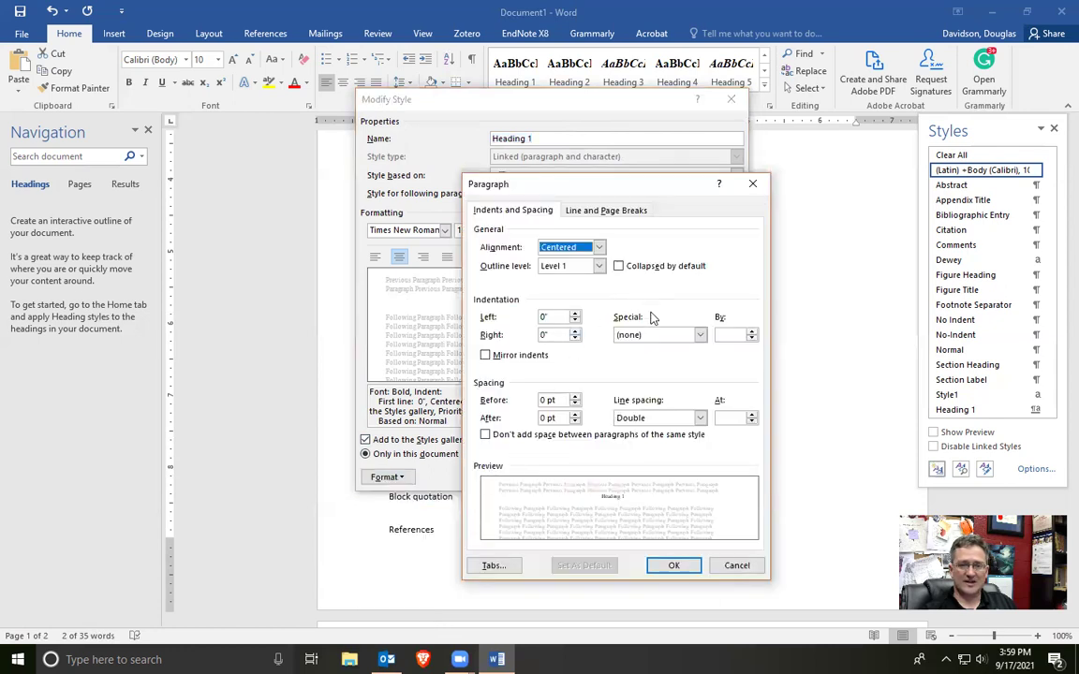
{"action": "left_click", "coordinate": [701, 339]}
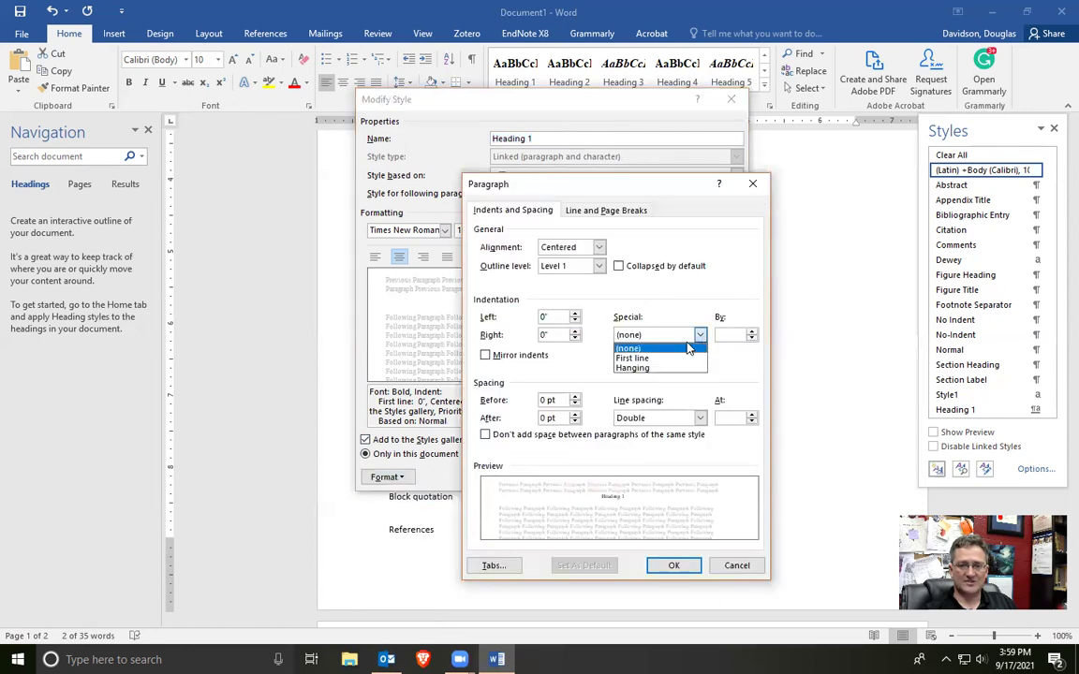
{"action": "left_click", "coordinate": [689, 347]}
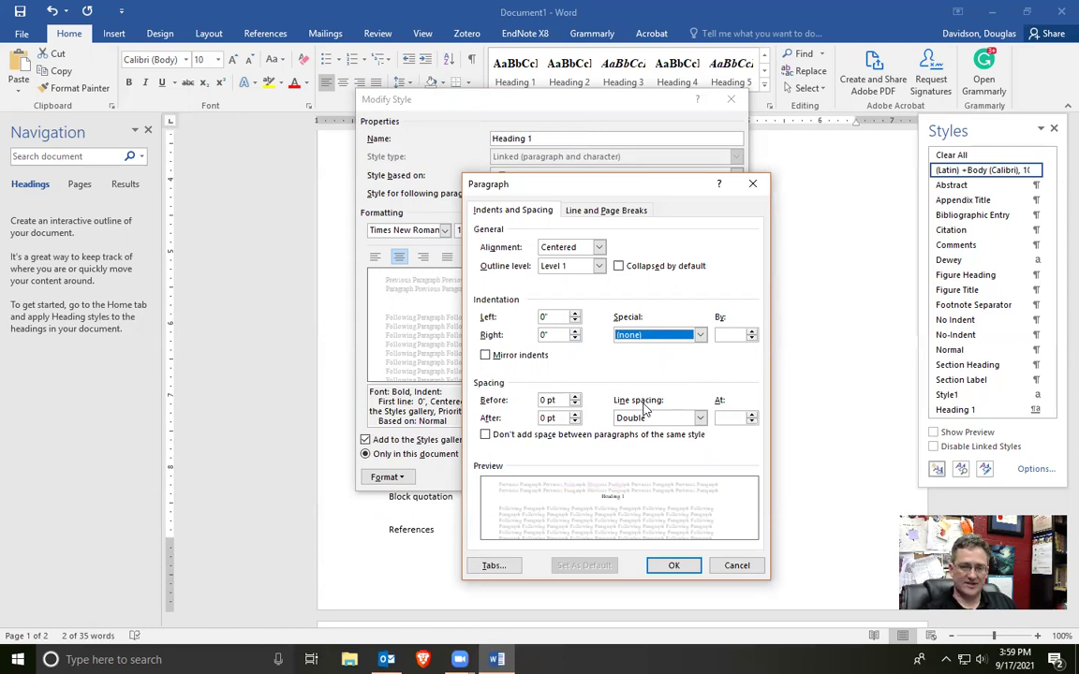
- Turn on Keep lines together for Heading 1 and save the style
{"action": "left_click", "coordinate": [607, 209]}
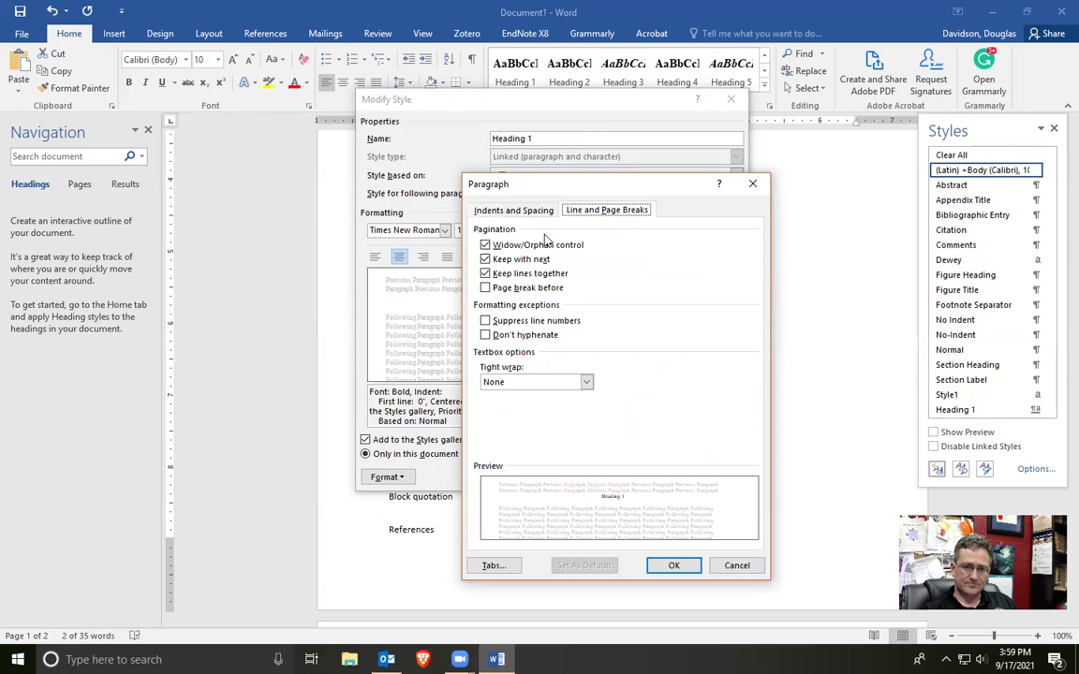
{"action": "left_click", "coordinate": [484, 273]}
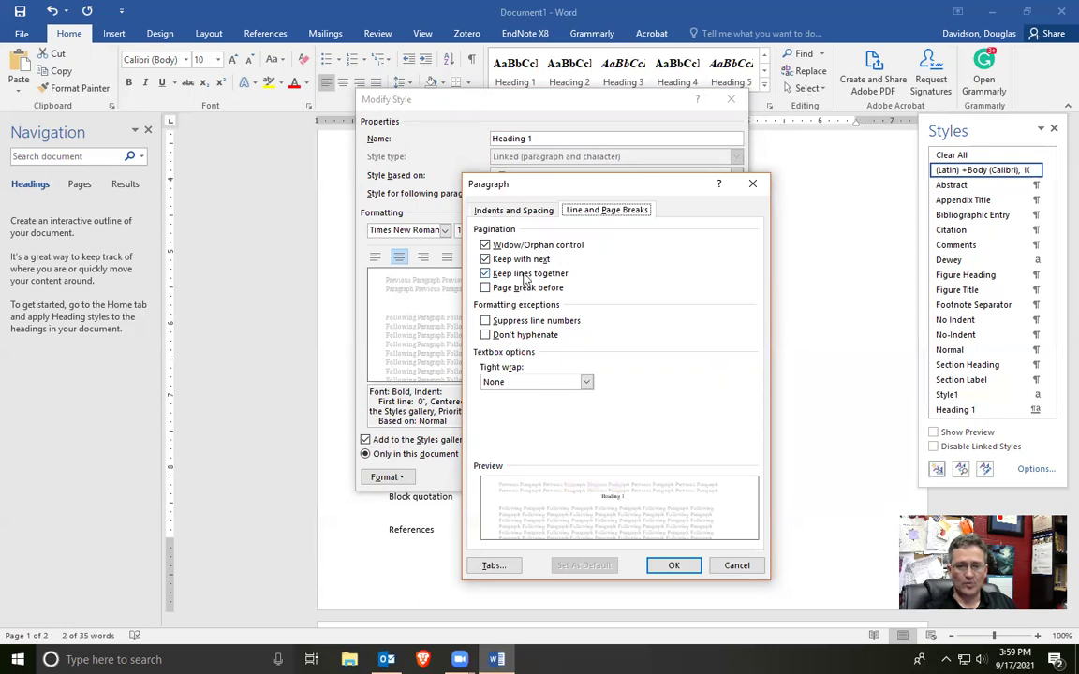
{"action": "left_click", "coordinate": [513, 210]}
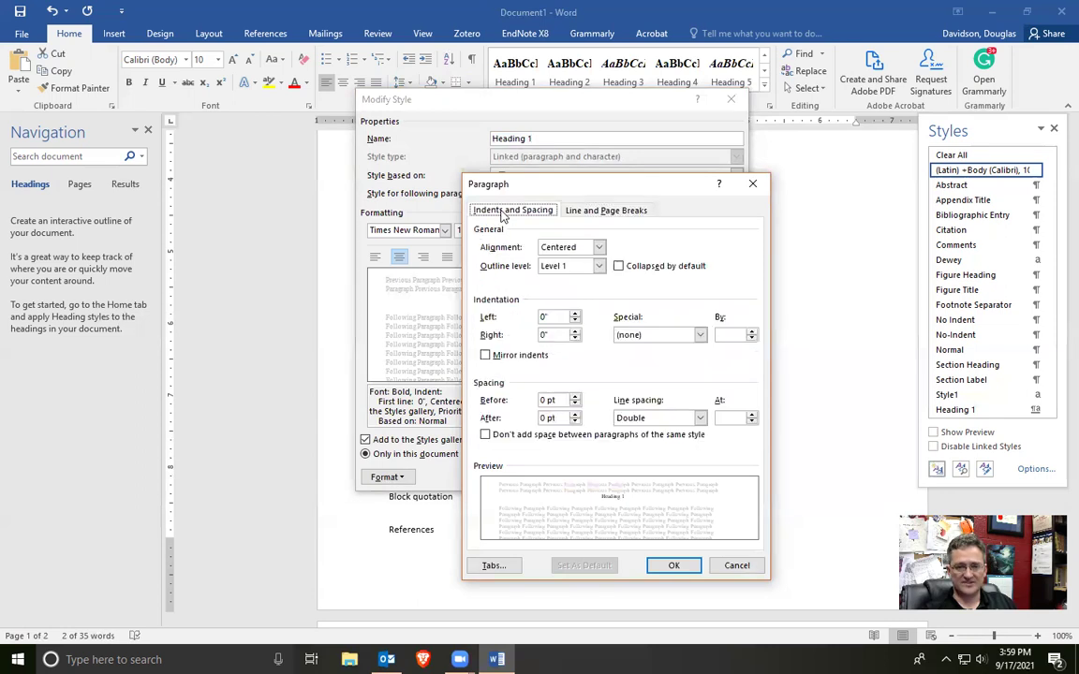
{"action": "left_click", "coordinate": [604, 213]}
{"action": "left_click", "coordinate": [476, 208]}
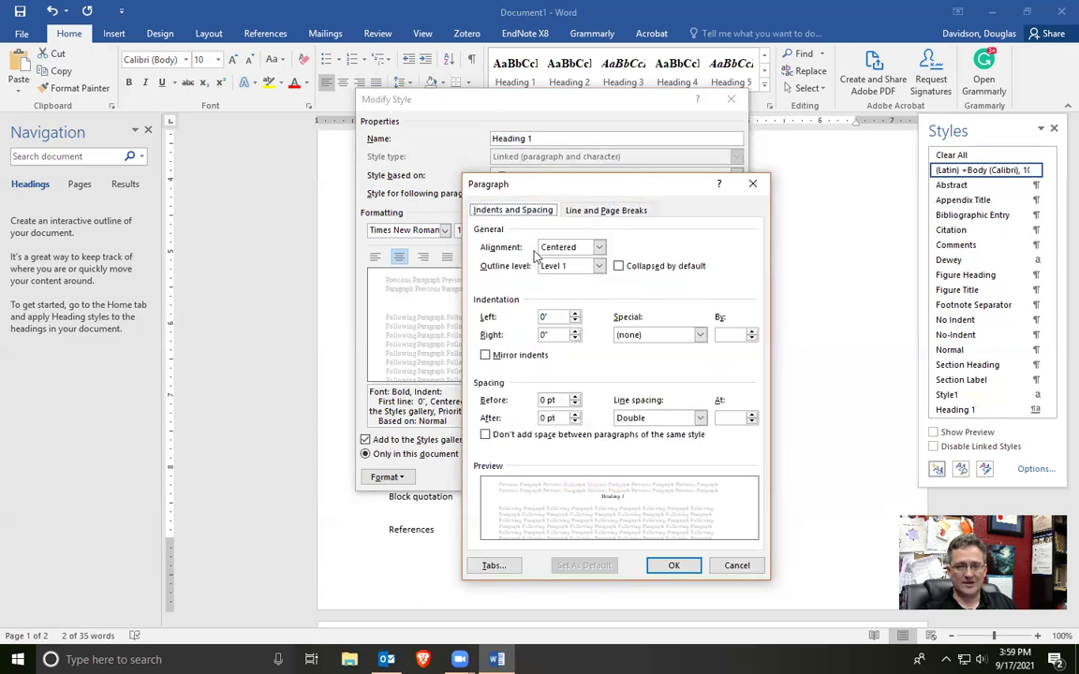
{"action": "left_click", "coordinate": [674, 565]}
{"action": "left_click", "coordinate": [652, 476]}
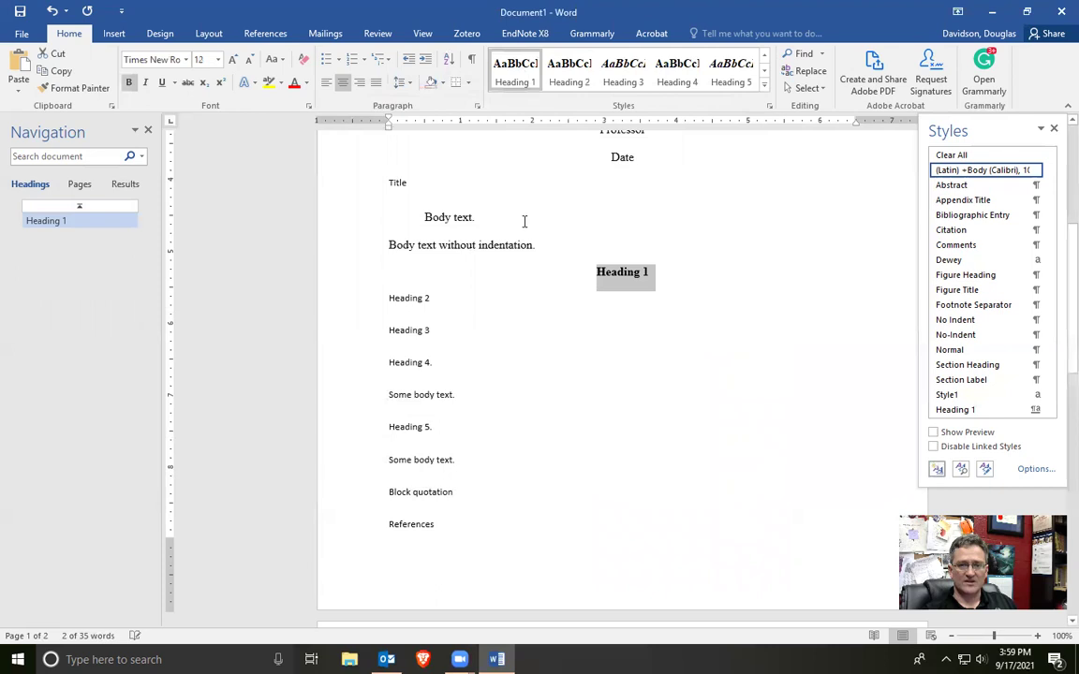
{"action": "scroll", "coordinate": [635, 295], "scroll_direction": "up", "scroll_amount": 2}
{"action": "scroll", "coordinate": [632, 328], "scroll_direction": "down", "scroll_amount": 1}
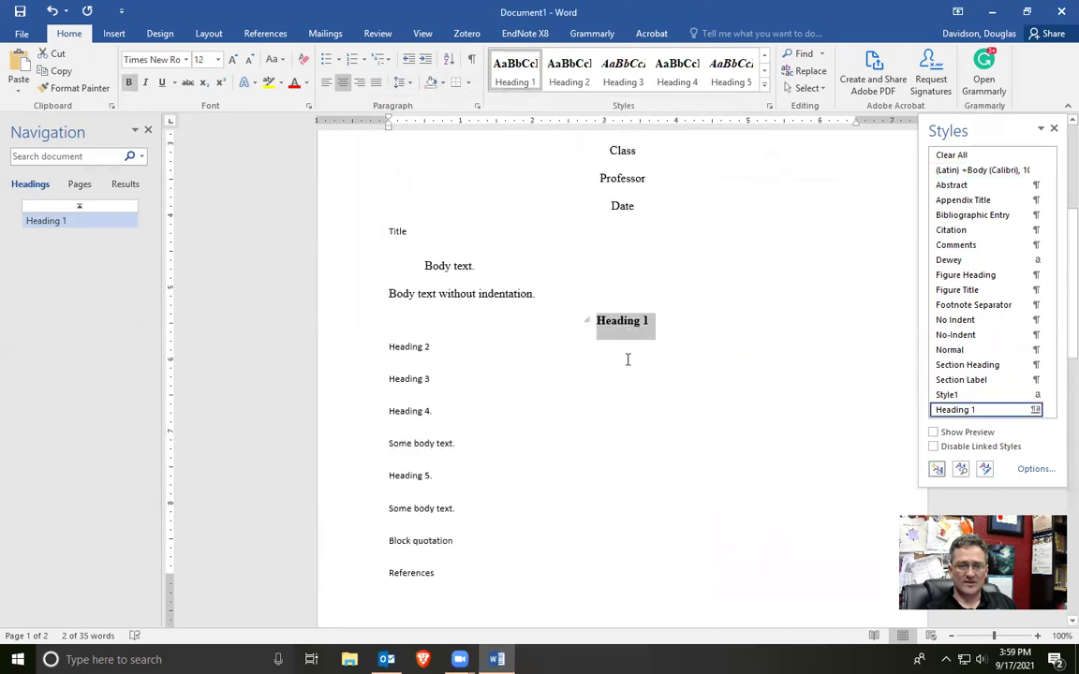
- Keep Heading 2 double-spaced with no special indent and apply it to the Heading 2 line
{"action": "left_click", "coordinate": [339, 335]}
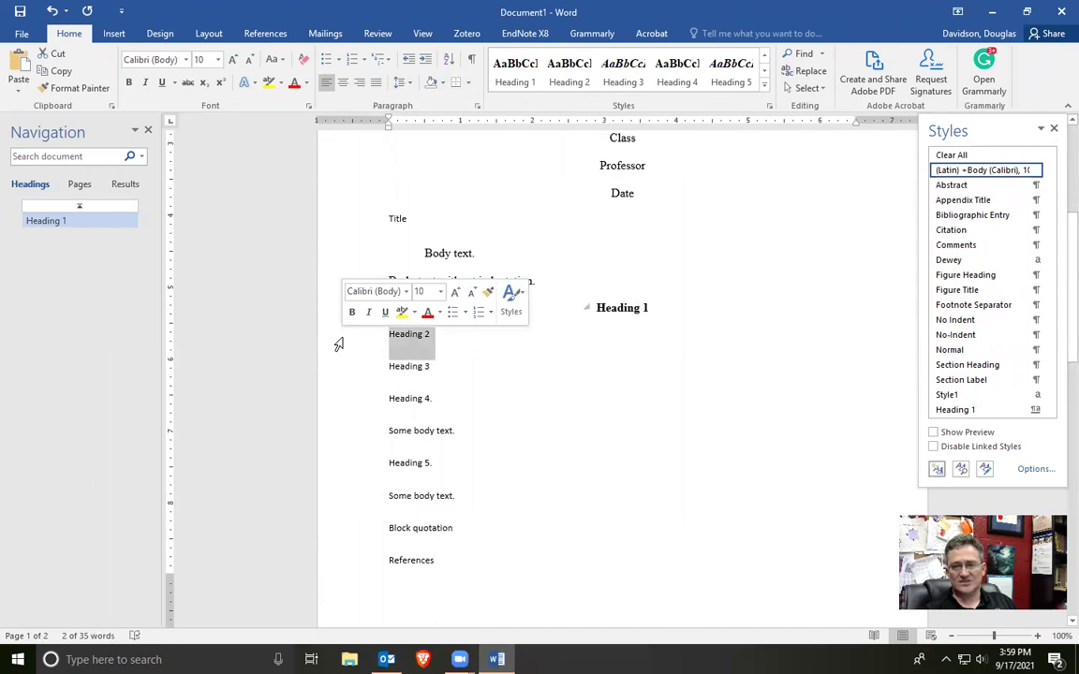
{"action": "right_click", "coordinate": [569, 80]}
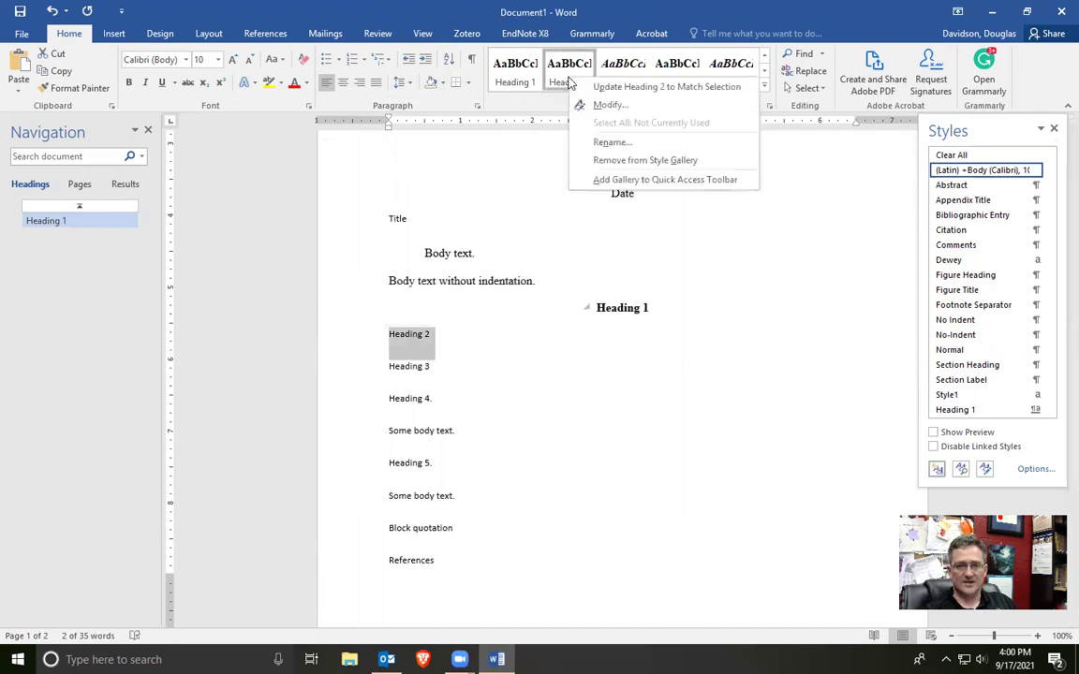
{"action": "left_click", "coordinate": [604, 105]}
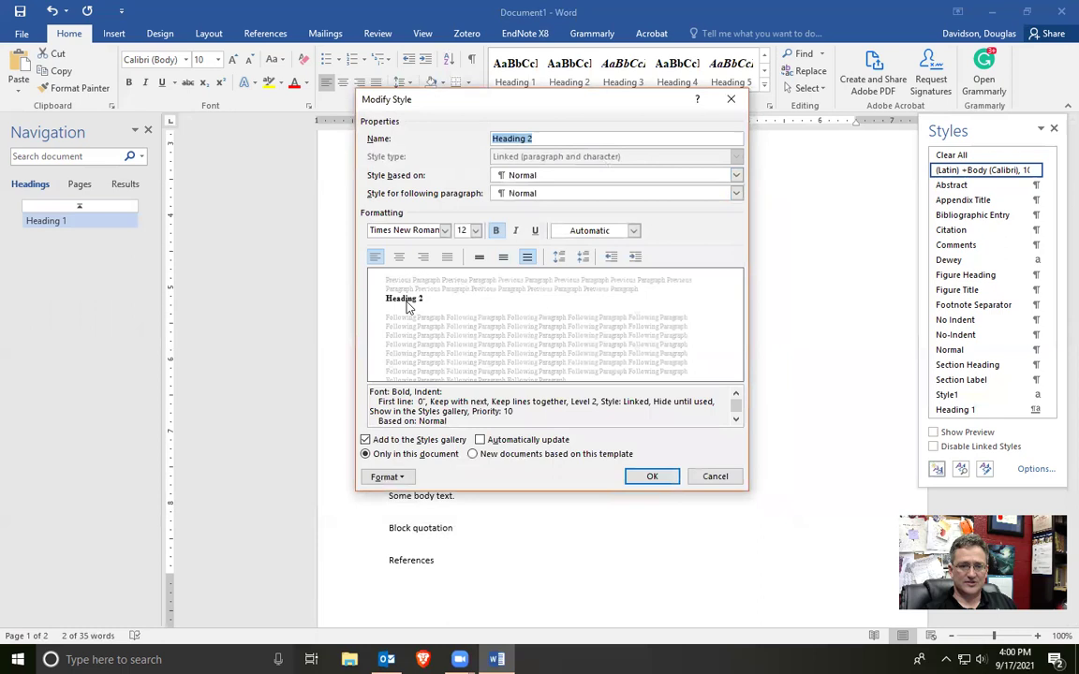
{"action": "left_click", "coordinate": [388, 480]}
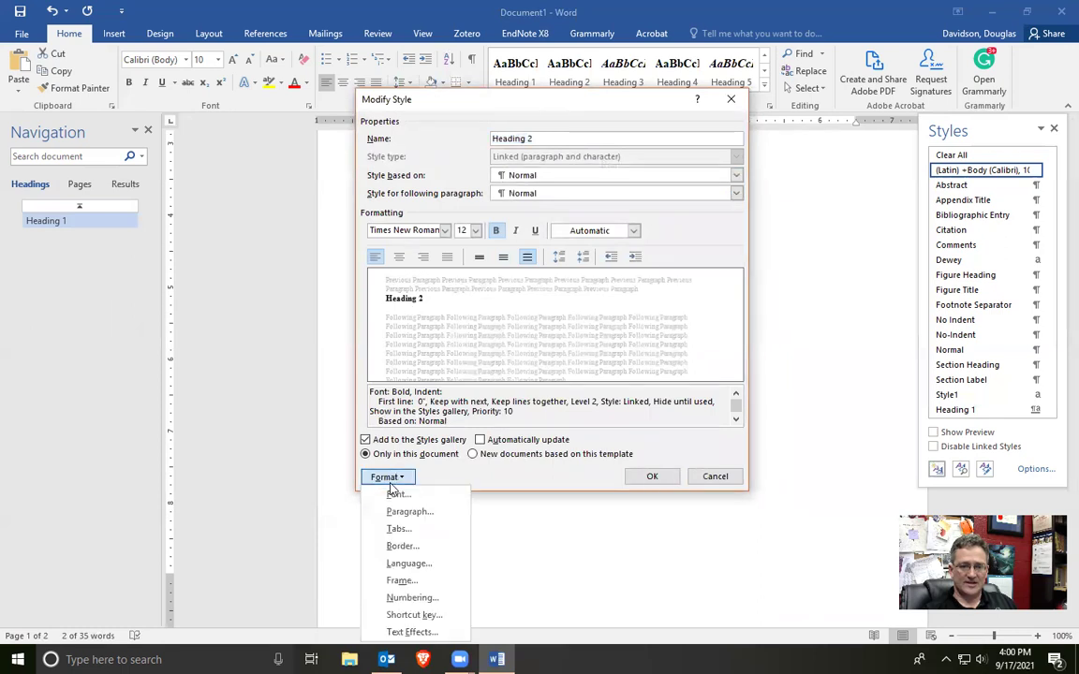
{"action": "left_click", "coordinate": [403, 513]}
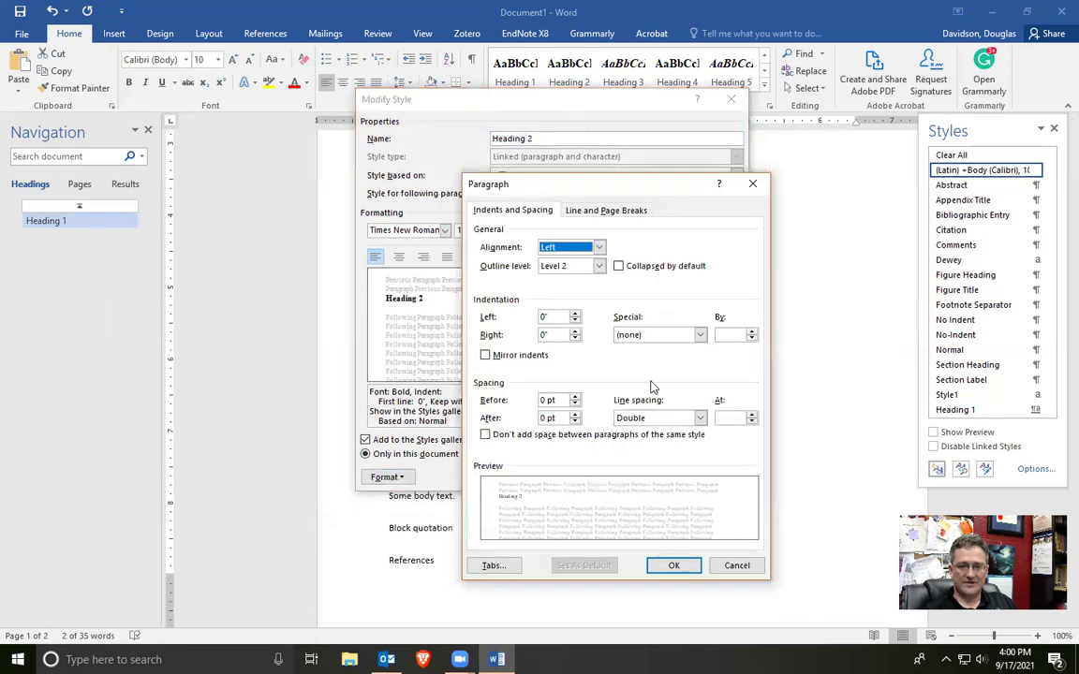
{"action": "left_click", "coordinate": [700, 419]}
{"action": "left_click", "coordinate": [705, 424]}
{"action": "left_click", "coordinate": [693, 333]}
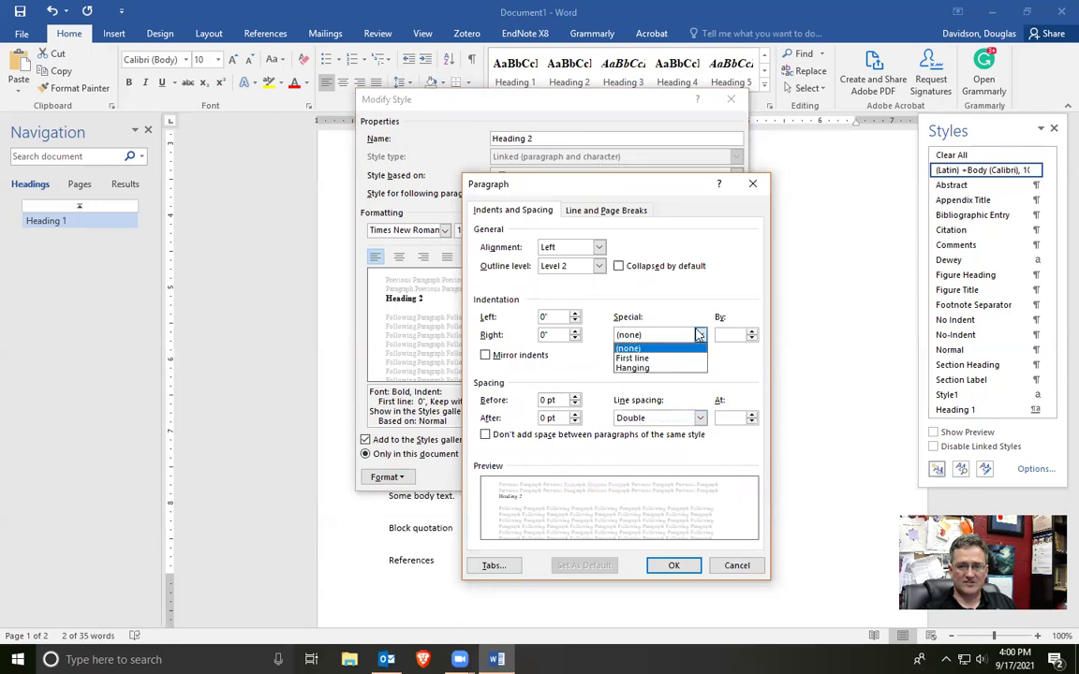
{"action": "left_click", "coordinate": [628, 349]}
{"action": "left_click", "coordinate": [675, 566]}
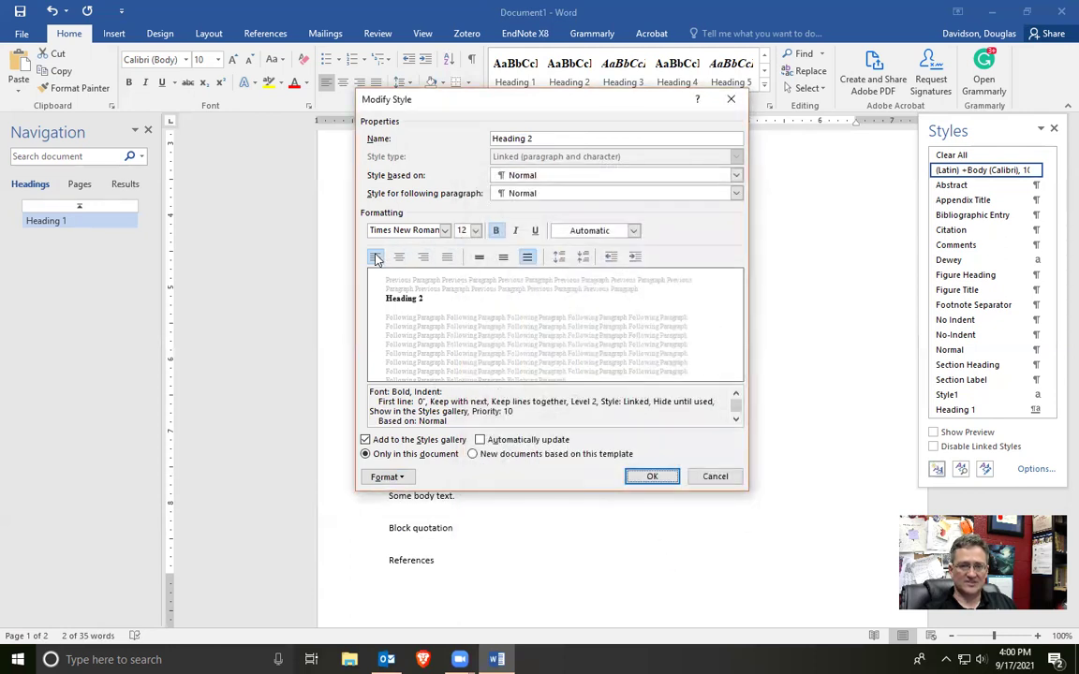
{"action": "left_click", "coordinate": [661, 476]}
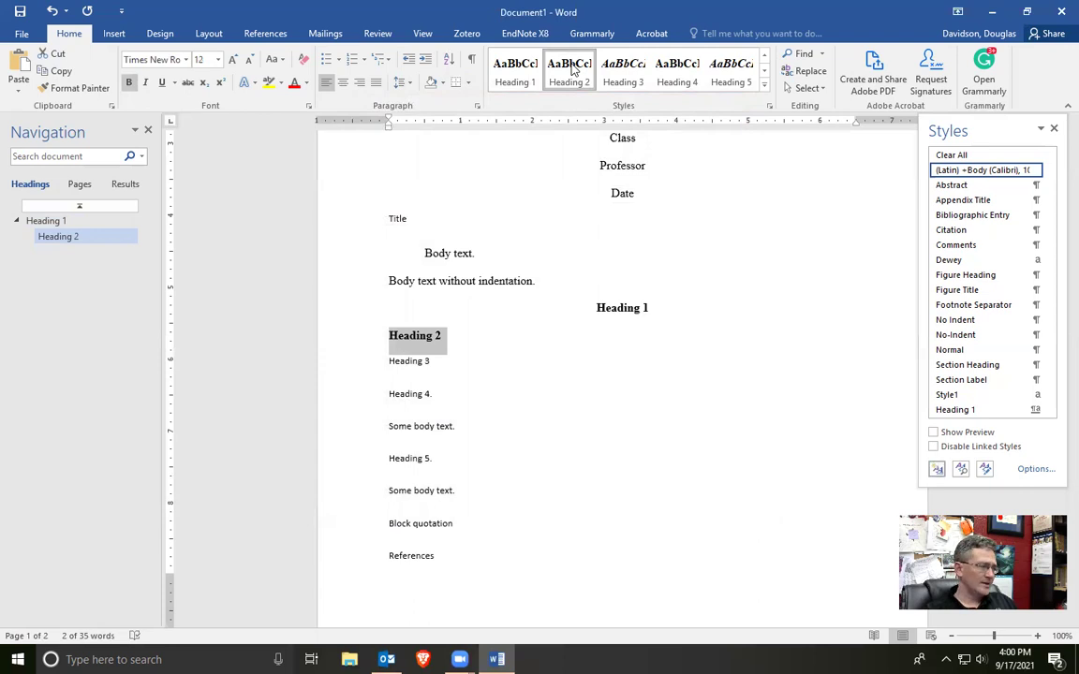
- Keep Heading 3 free of special indentation and apply it to the Heading 3 line
{"action": "left_click", "coordinate": [342, 377]}
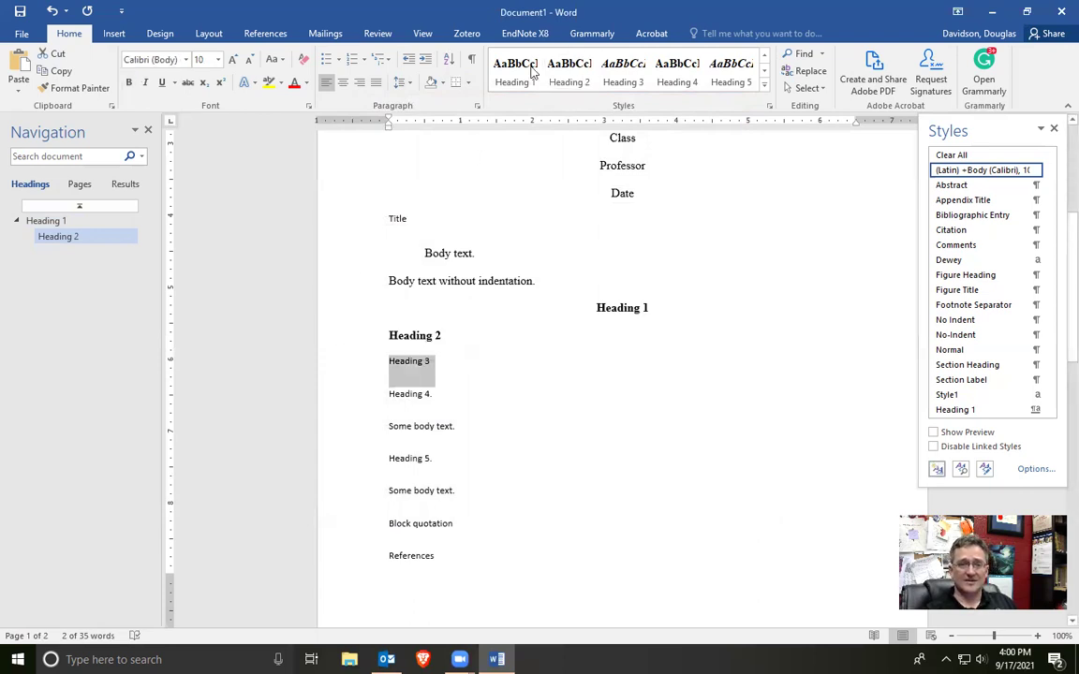
{"action": "right_click", "coordinate": [623, 71]}
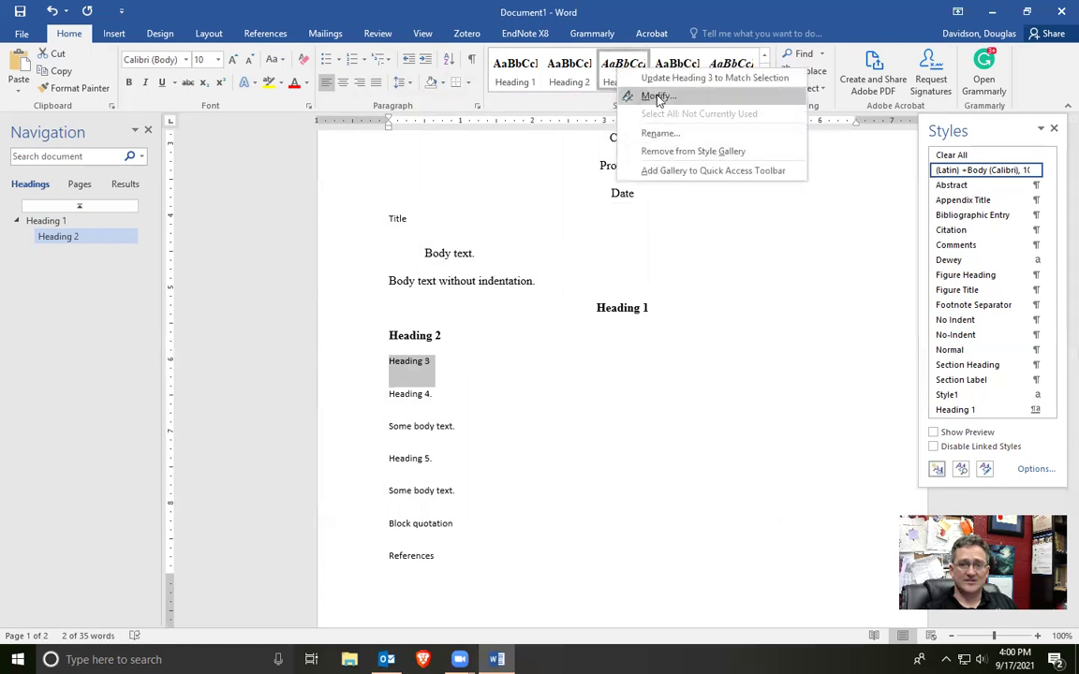
{"action": "left_click", "coordinate": [637, 96]}
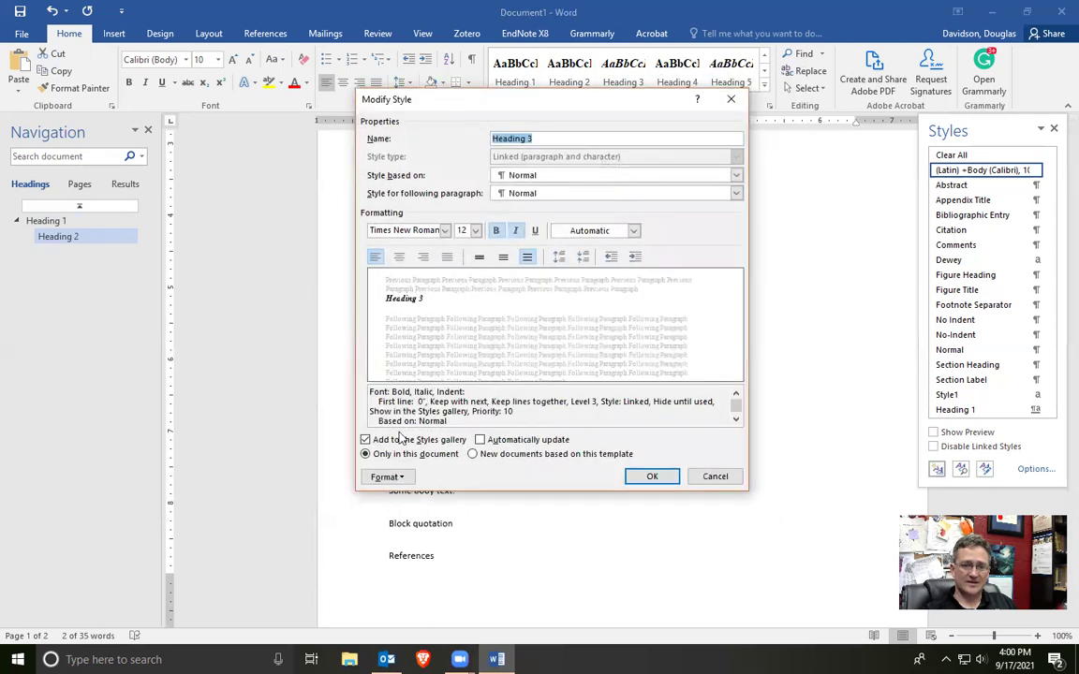
{"action": "left_click", "coordinate": [386, 477]}
{"action": "left_click", "coordinate": [404, 512]}
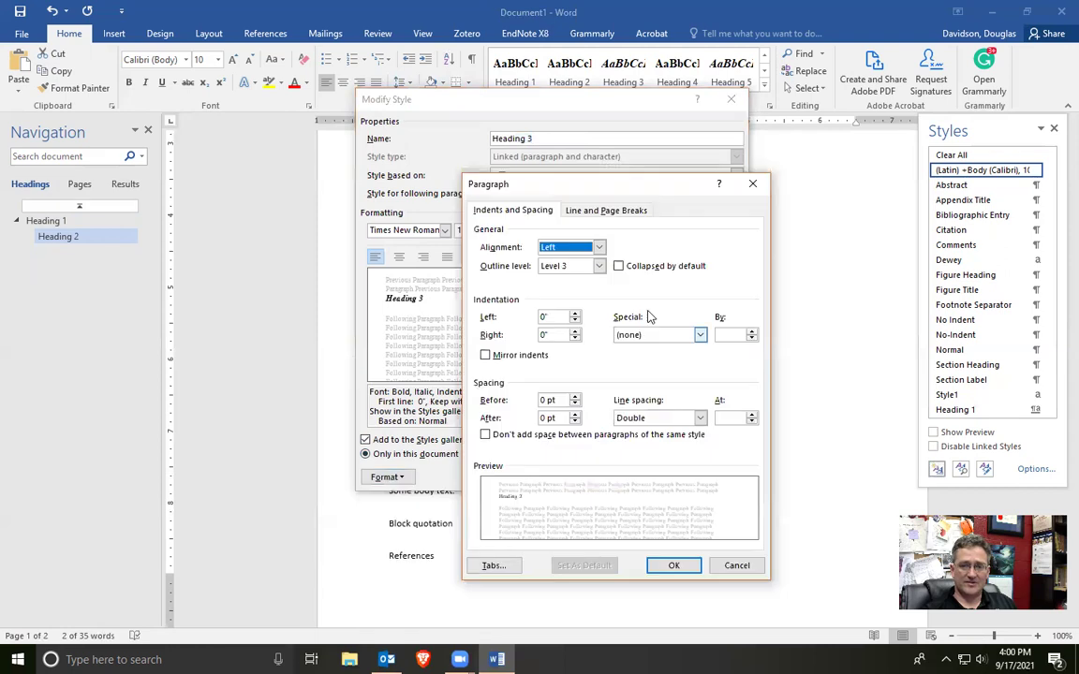
{"action": "left_click", "coordinate": [698, 334]}
{"action": "left_click", "coordinate": [637, 345]}
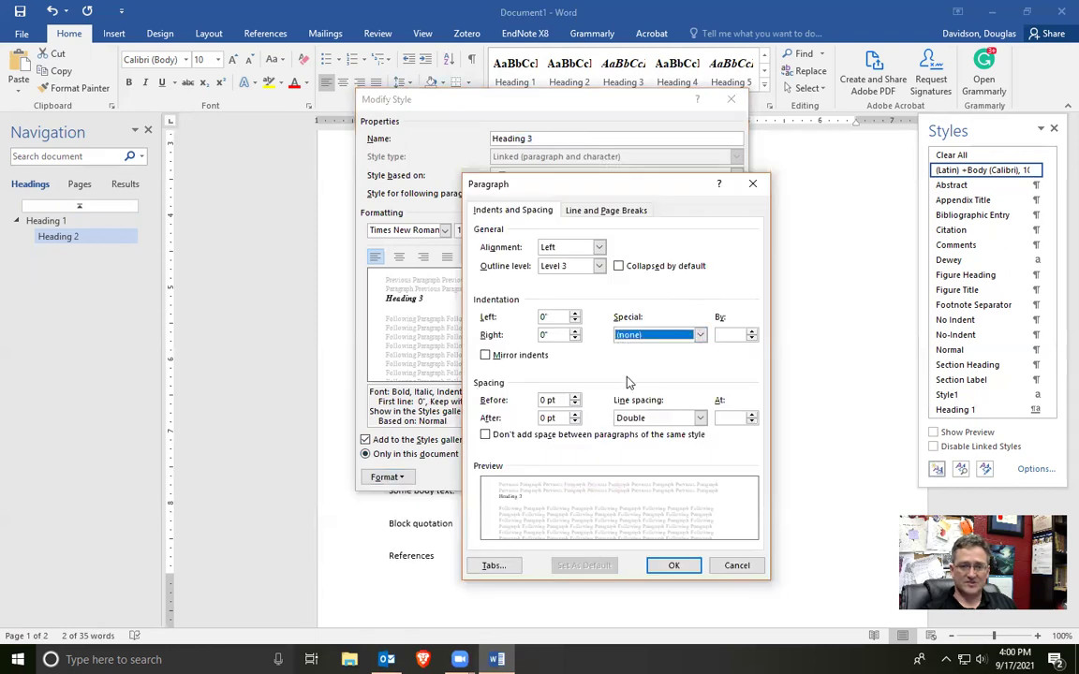
{"action": "left_click", "coordinate": [678, 567]}
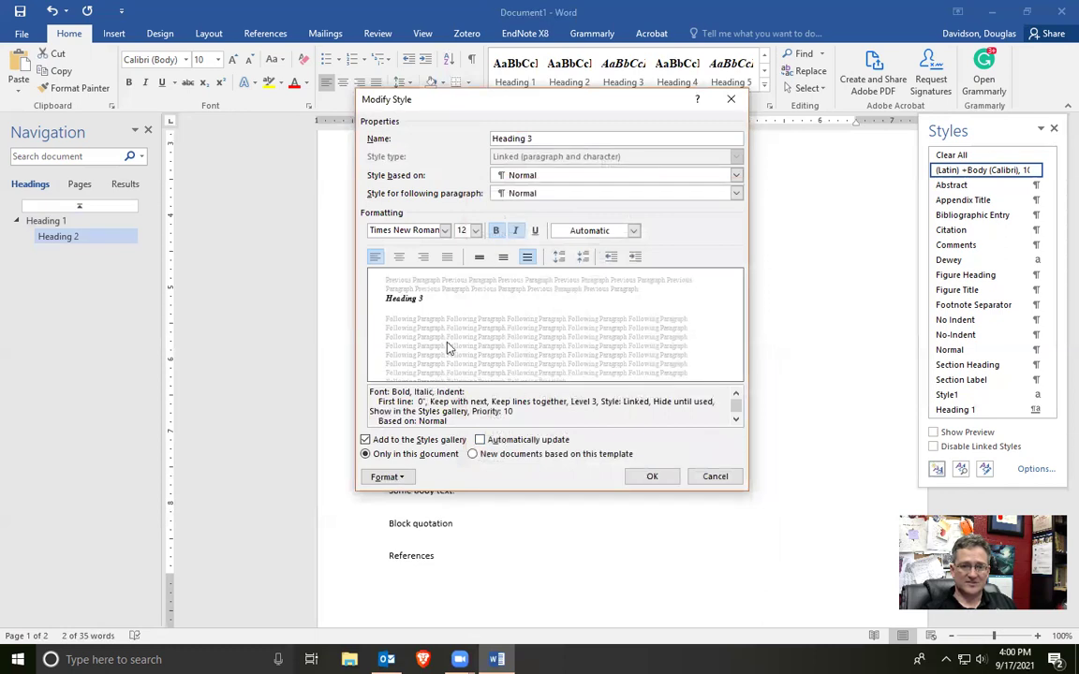
{"action": "left_click", "coordinate": [643, 473]}
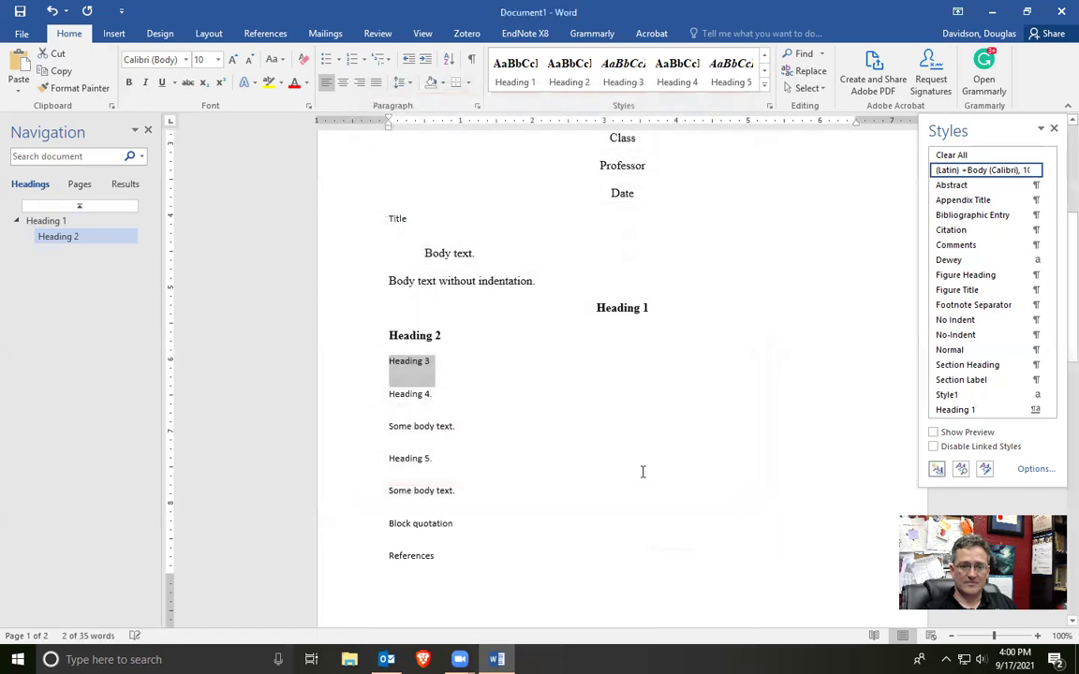
{"action": "left_click", "coordinate": [622, 70]}
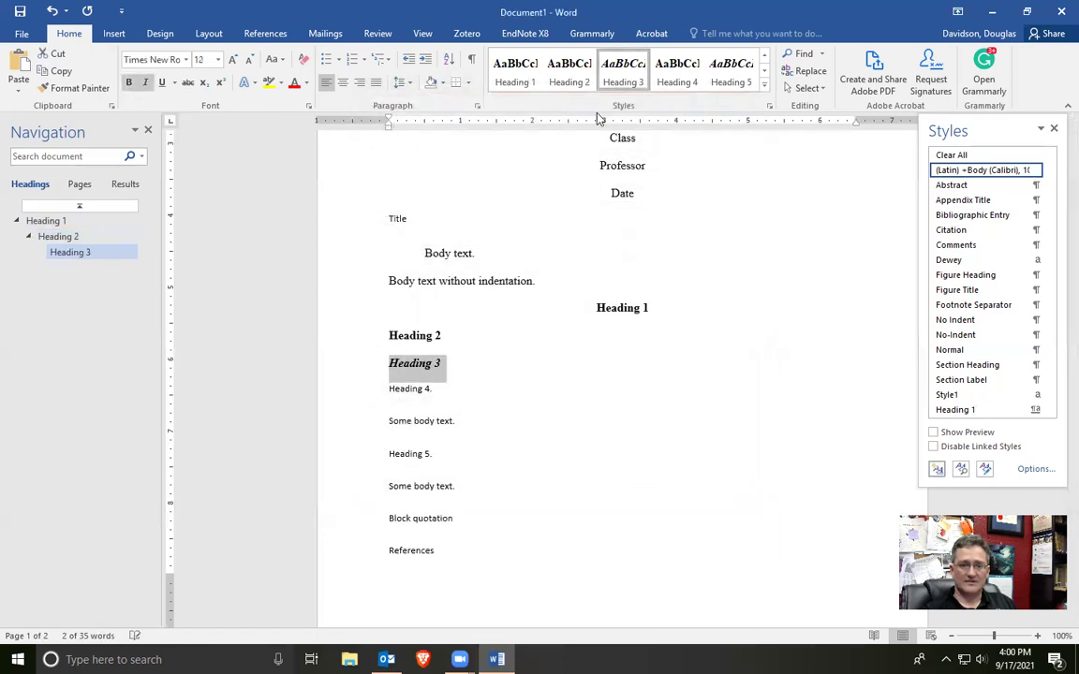
{"action": "scroll", "coordinate": [357, 395], "scroll_direction": "down", "scroll_amount": 3}
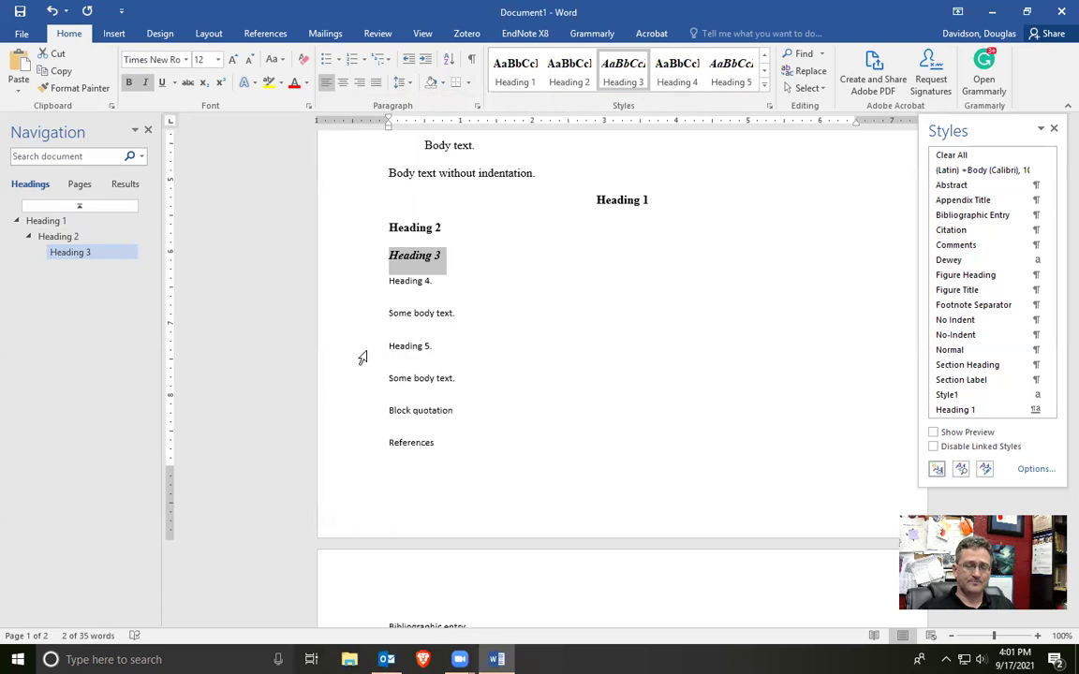
- Set Heading 4's spacing before paragraphs to 0 pt
{"action": "left_click", "coordinate": [351, 283]}
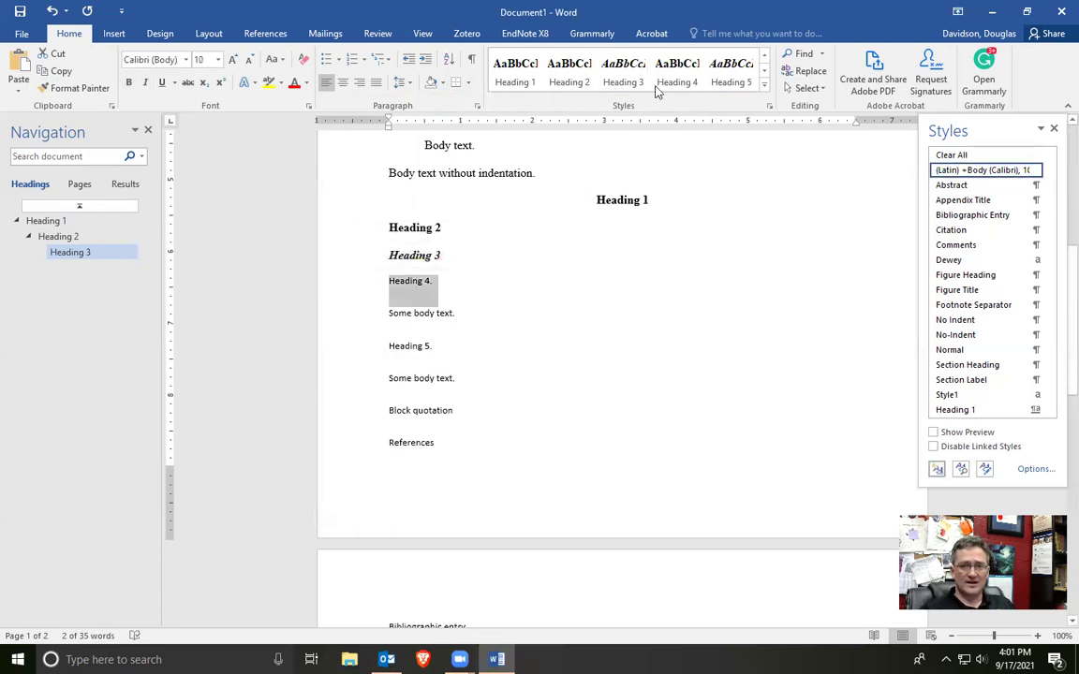
{"action": "right_click", "coordinate": [678, 64]}
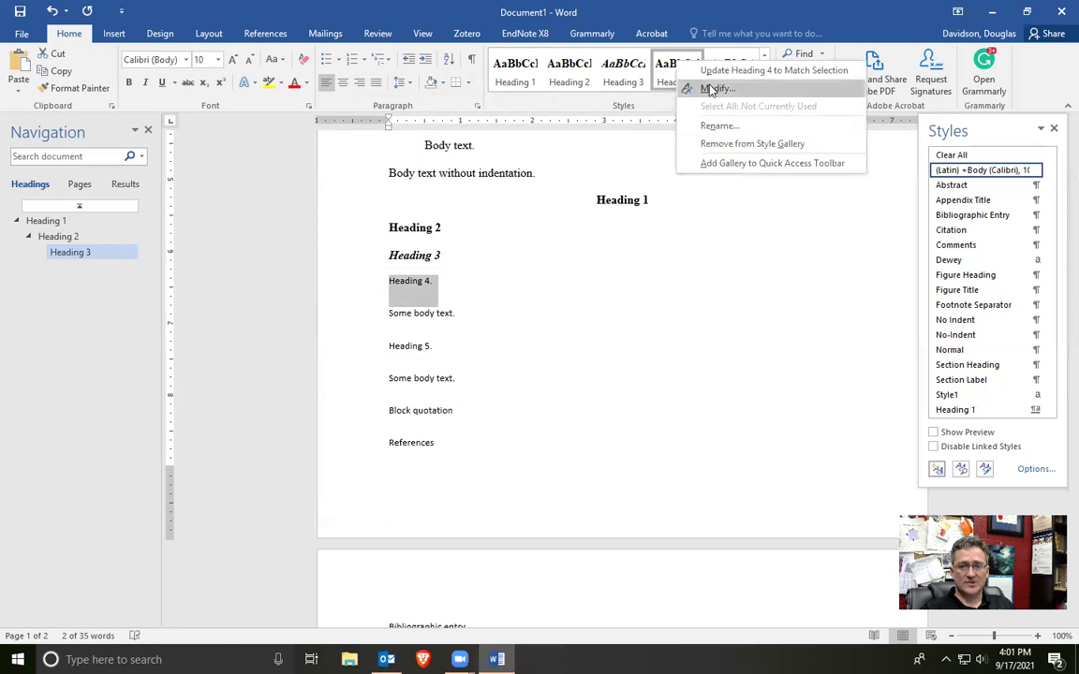
{"action": "left_click", "coordinate": [713, 89]}
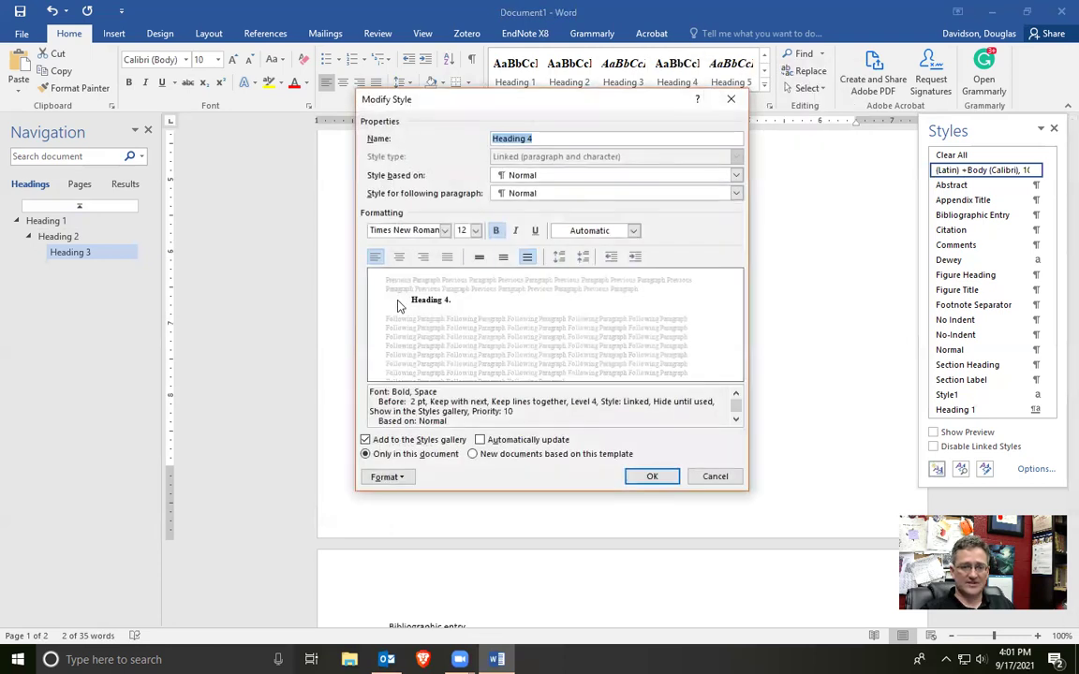
{"action": "left_click", "coordinate": [386, 477]}
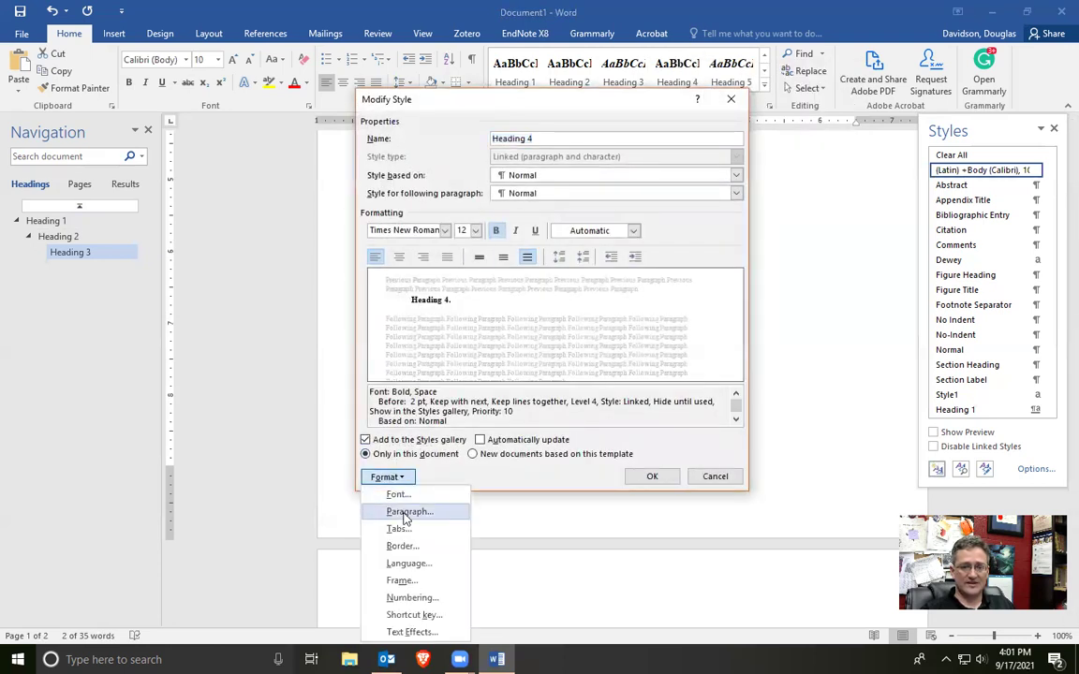
{"action": "left_click", "coordinate": [407, 513]}
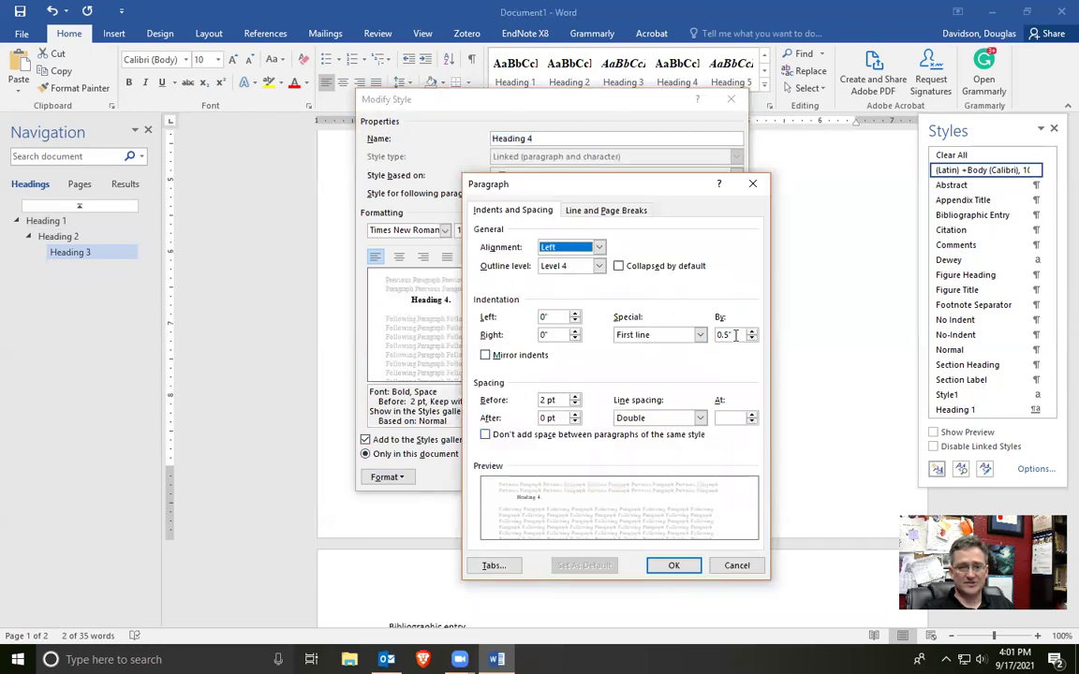
{"action": "left_click", "coordinate": [575, 404]}
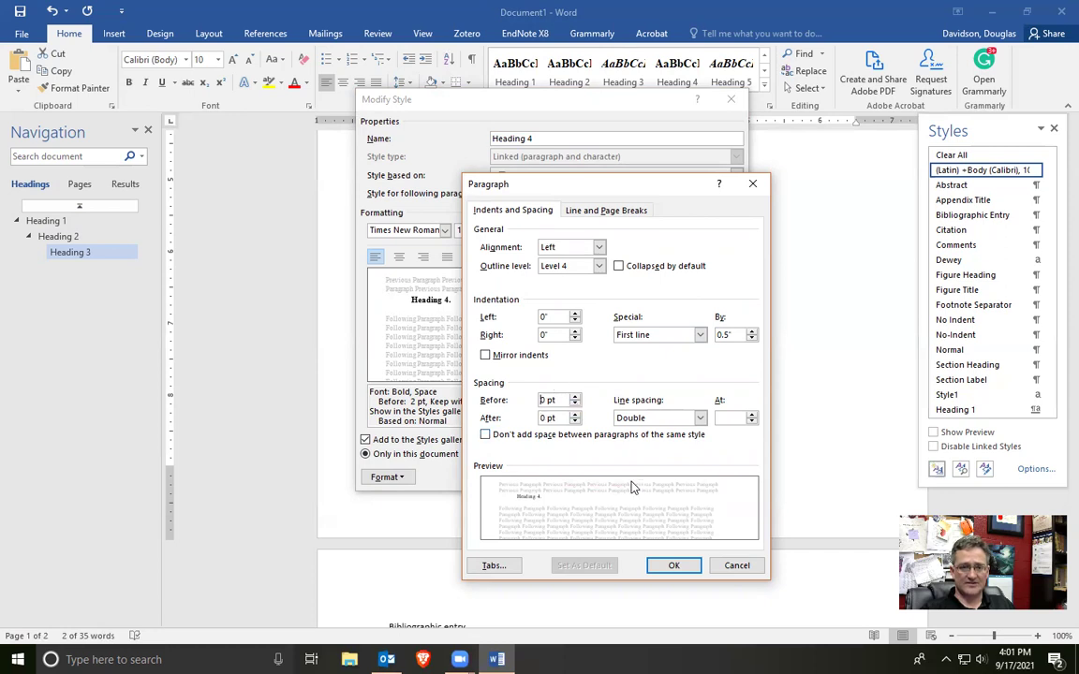
- Clear Keep with next and Keep lines together; enable auto-update and New documents for Heading 4
{"action": "left_click", "coordinate": [605, 211]}
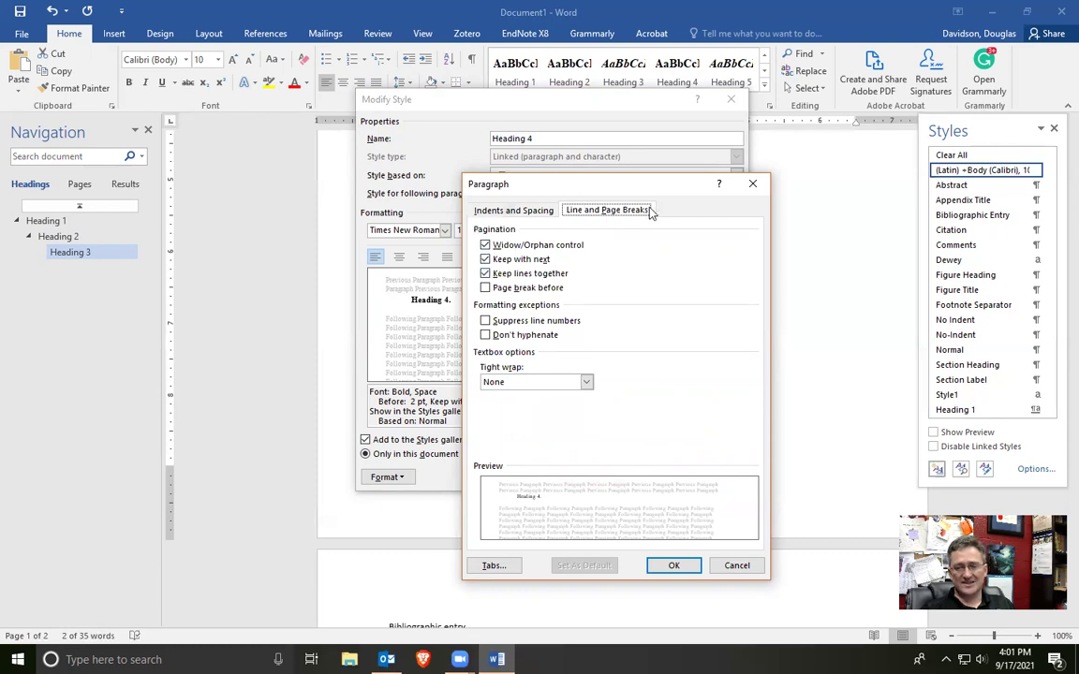
{"action": "left_click", "coordinate": [495, 260]}
{"action": "left_click", "coordinate": [487, 273]}
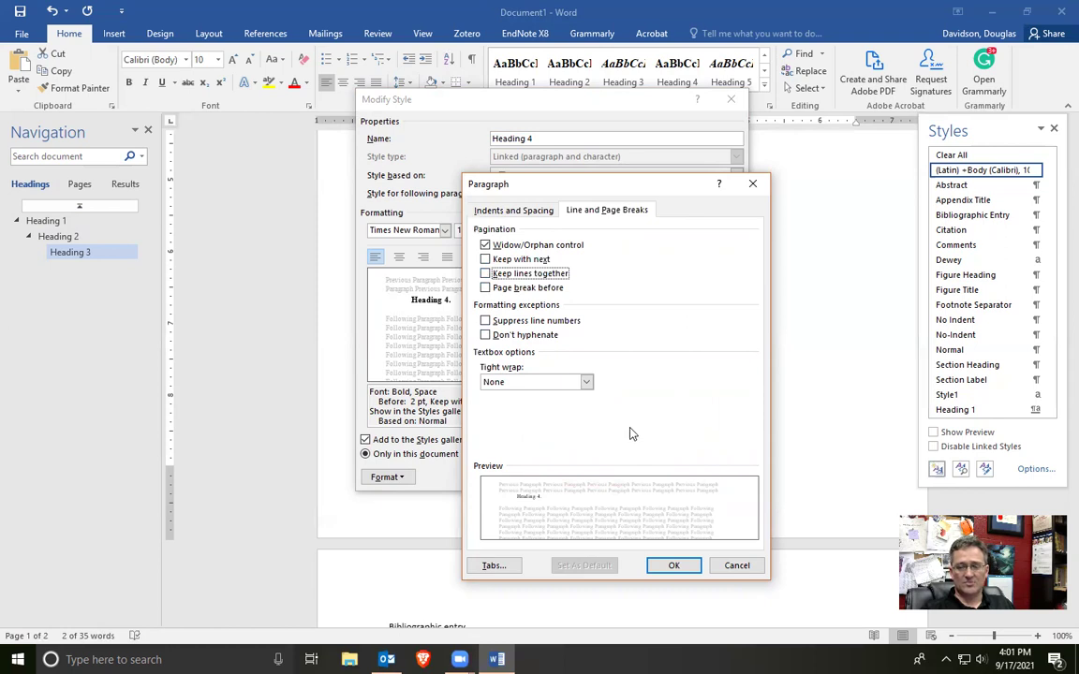
{"action": "left_click", "coordinate": [674, 565]}
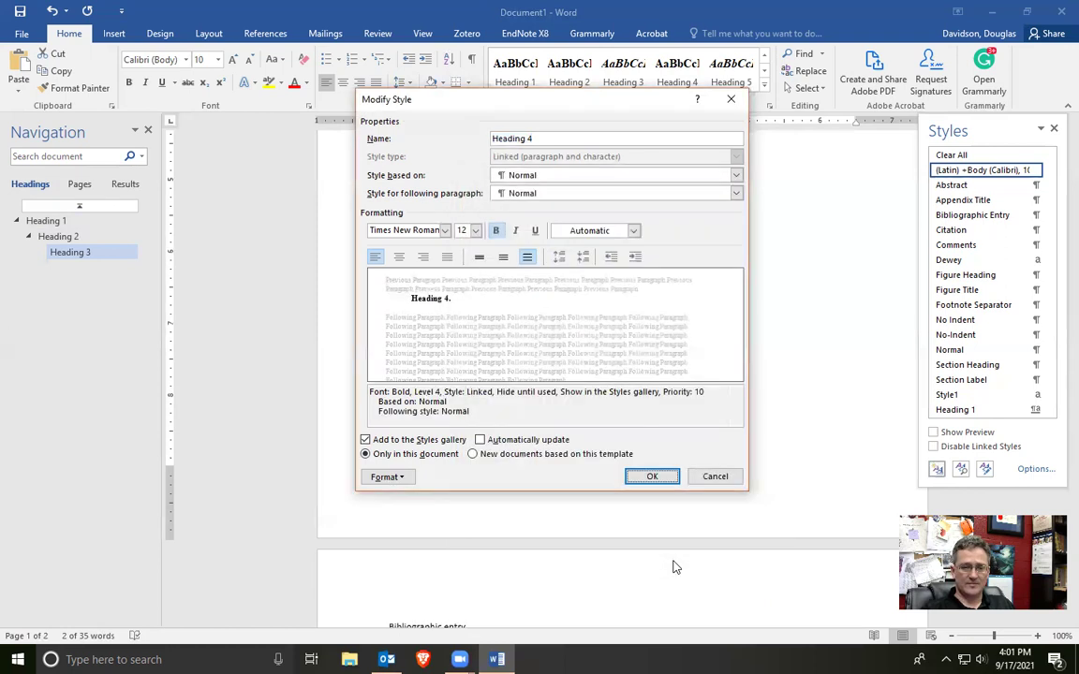
{"action": "left_click", "coordinate": [479, 439]}
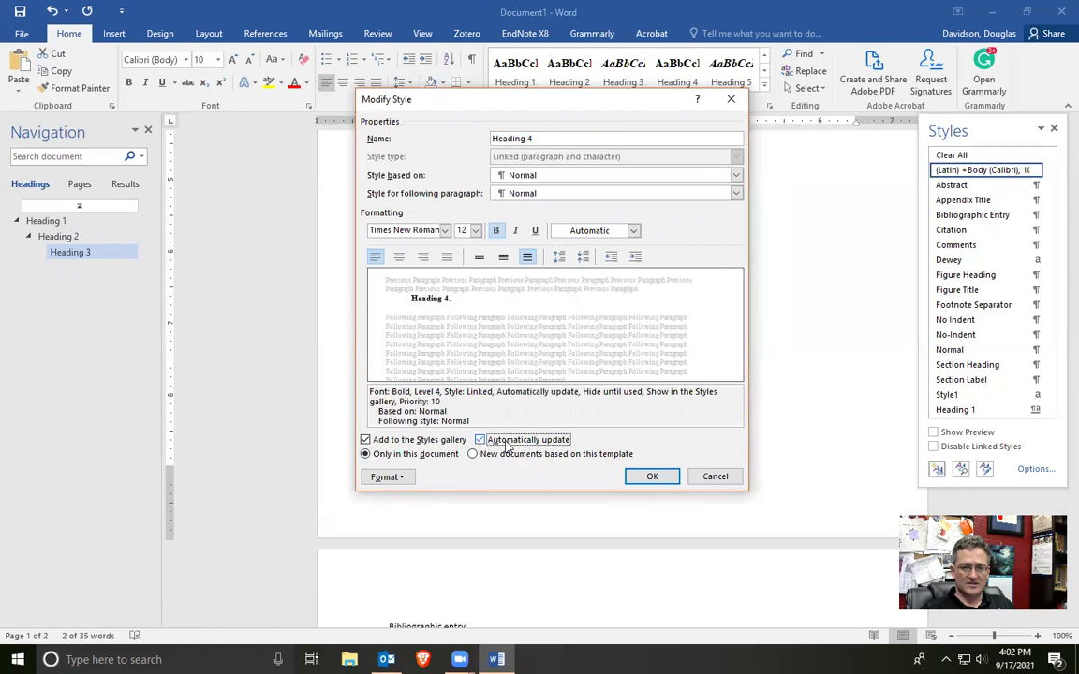
{"action": "left_click", "coordinate": [472, 453]}
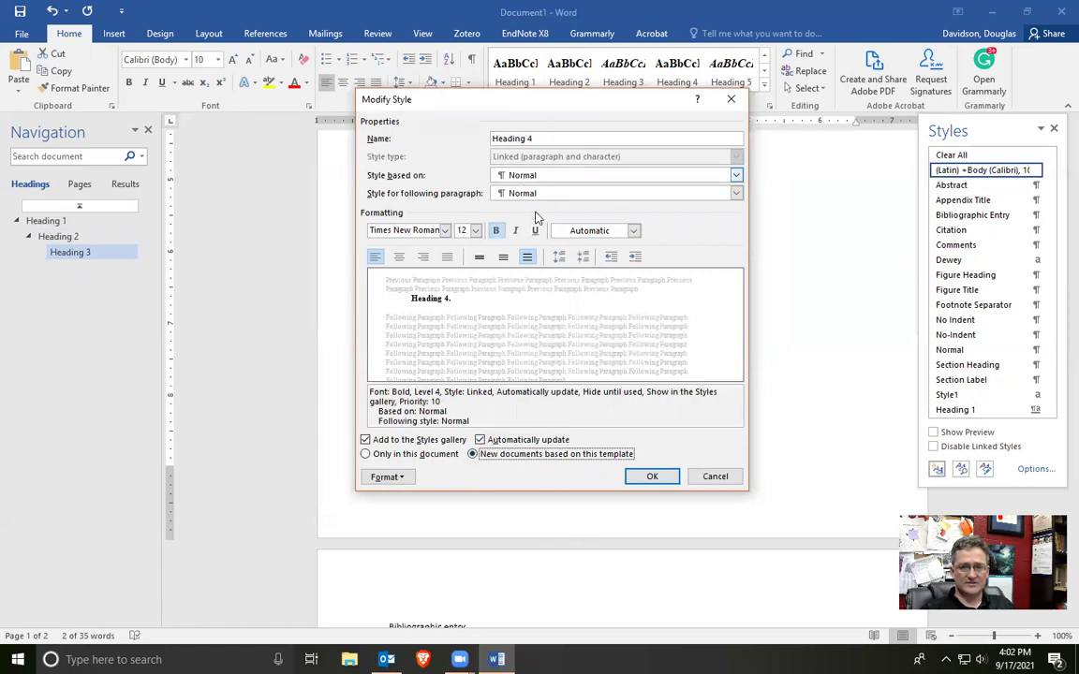
{"action": "left_click", "coordinate": [653, 478]}
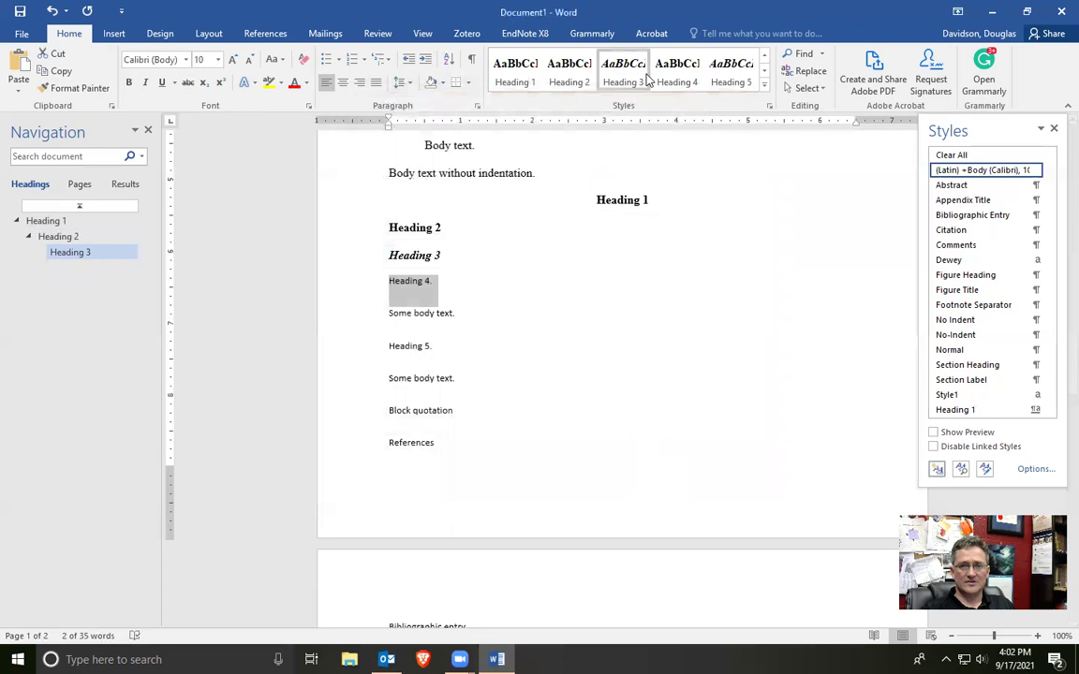
- Apply Heading 4 to the Heading 4. line and Normal to both 'Some body text.' lines
{"action": "left_click", "coordinate": [677, 73]}
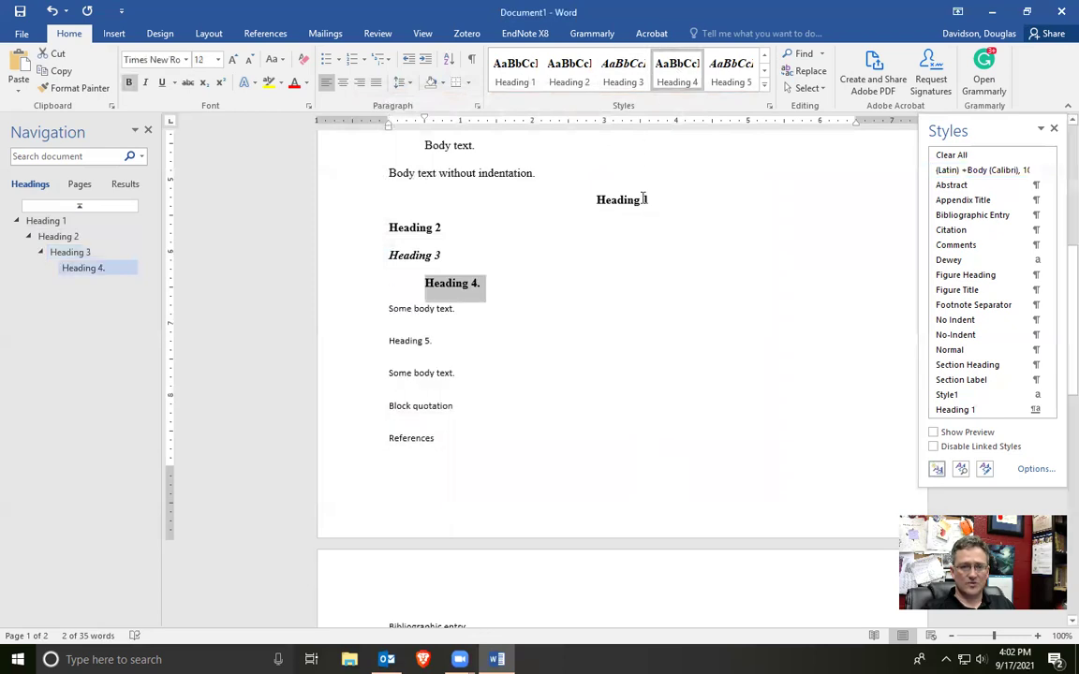
{"action": "left_click_drag", "start_coordinate": [386, 309], "coordinate": [456, 306]}
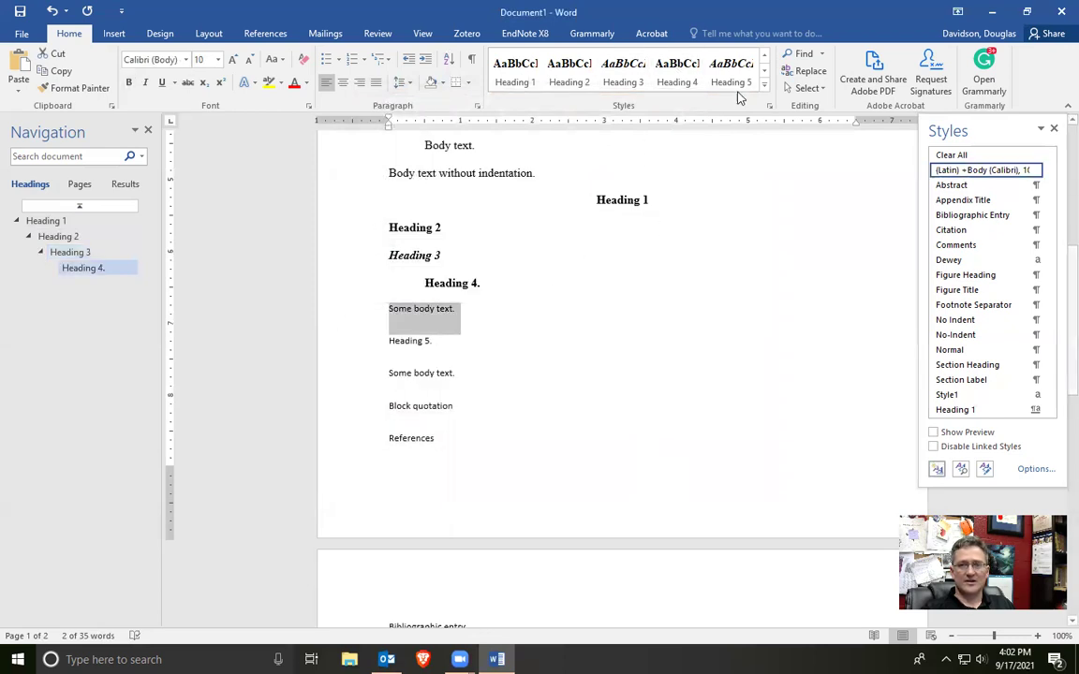
{"action": "left_click", "coordinate": [765, 70]}
{"action": "scroll", "coordinate": [688, 52], "scroll_direction": "up", "scroll_amount": 2}
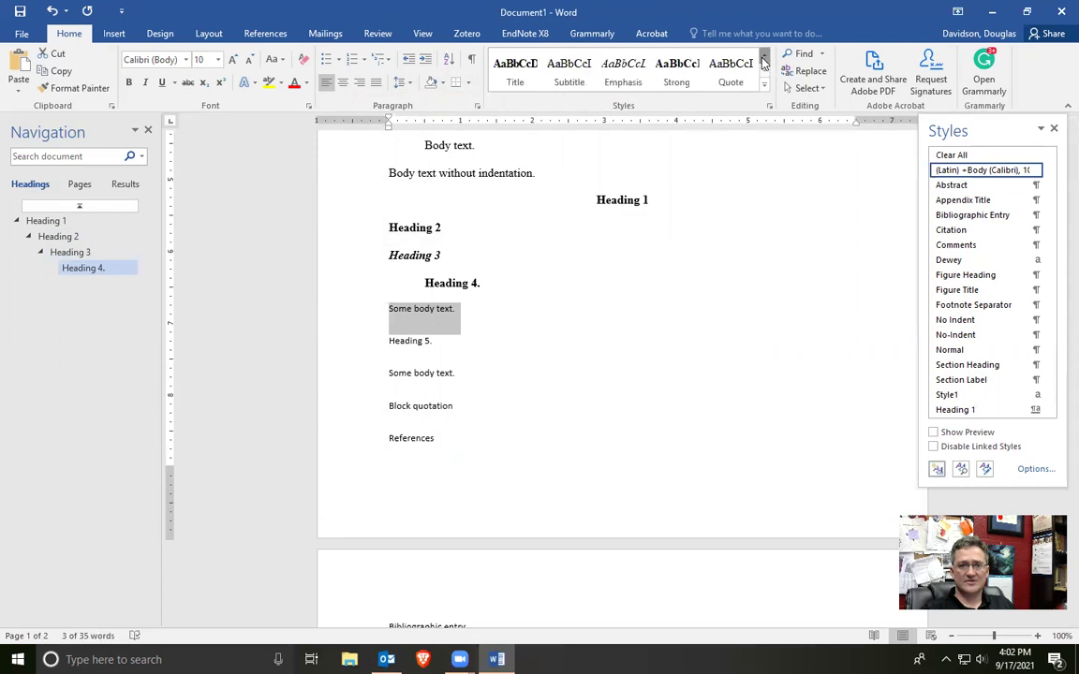
{"action": "left_click", "coordinate": [514, 79]}
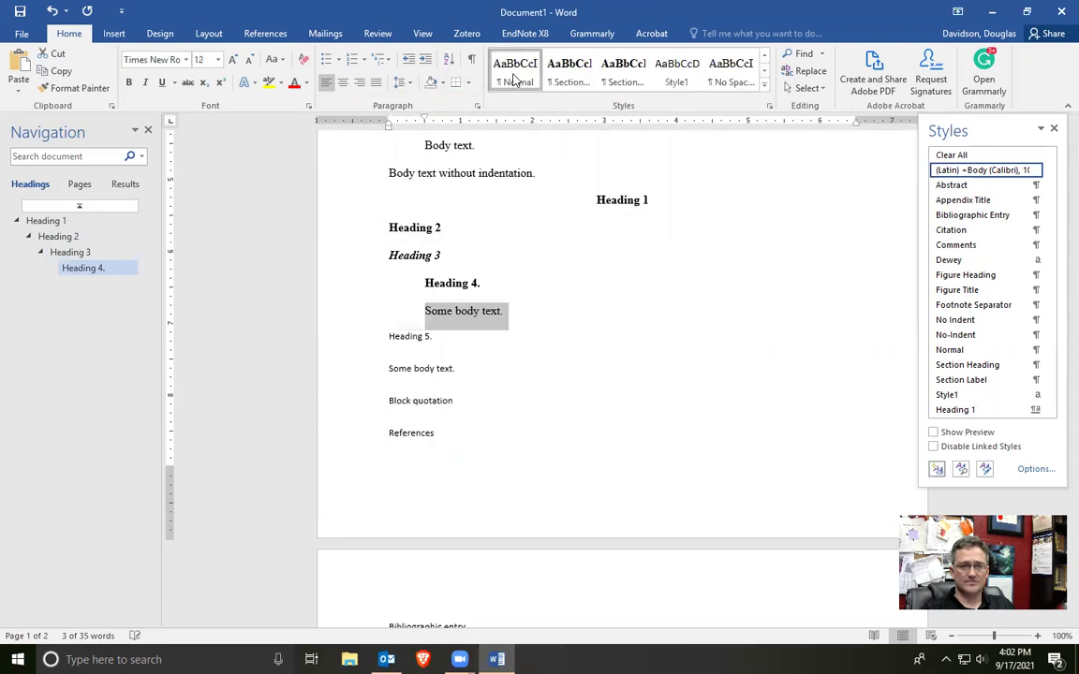
{"action": "left_click", "coordinate": [350, 372]}
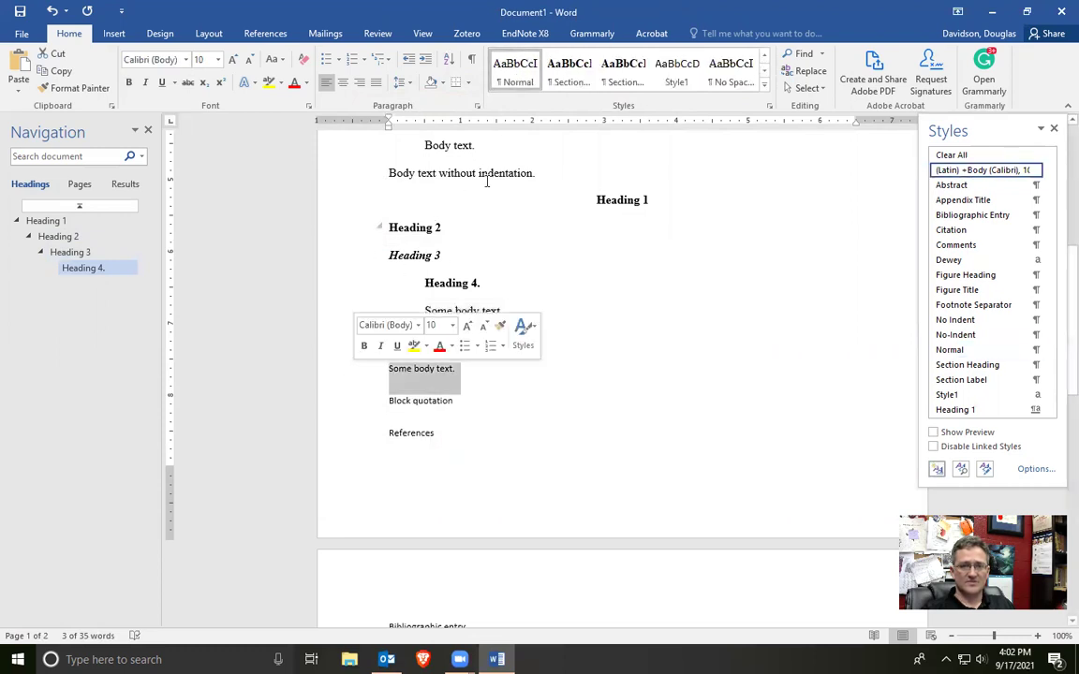
{"action": "left_click", "coordinate": [514, 70]}
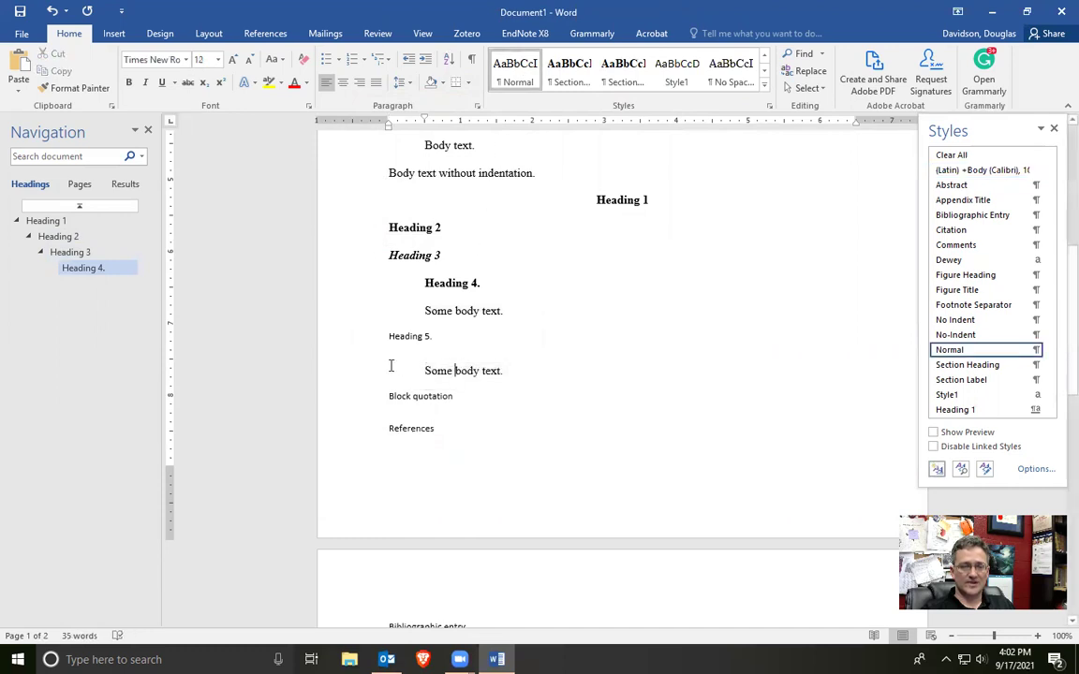
- Select the Heading 5. line and try a section heading style on it
{"action": "left_click", "coordinate": [349, 344]}
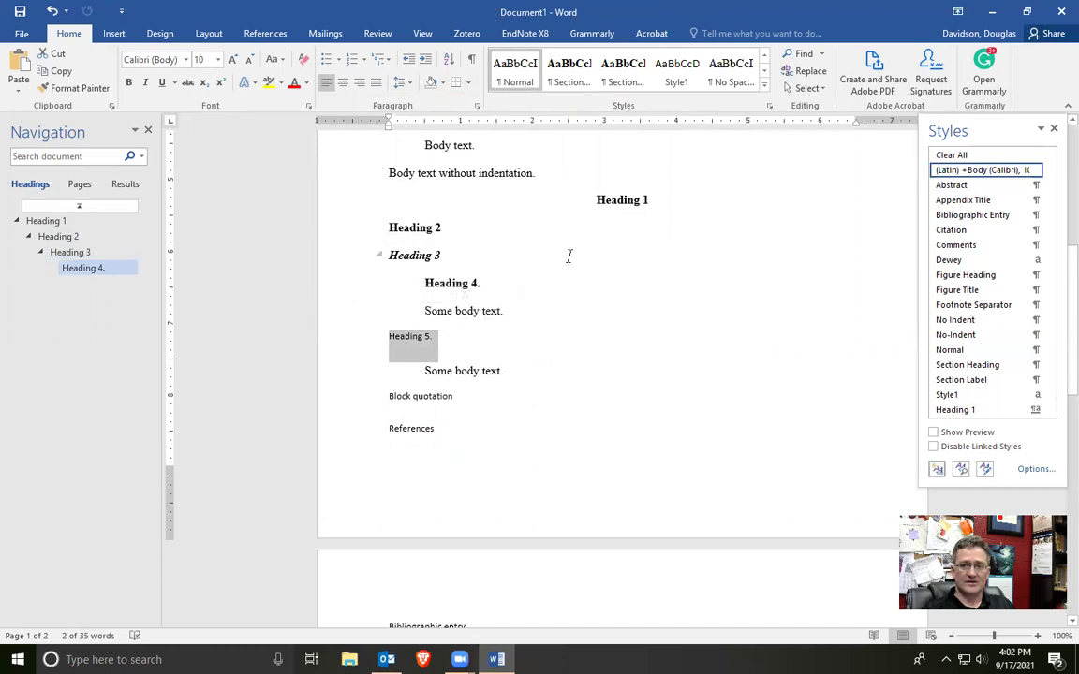
{"action": "left_click", "coordinate": [565, 79]}
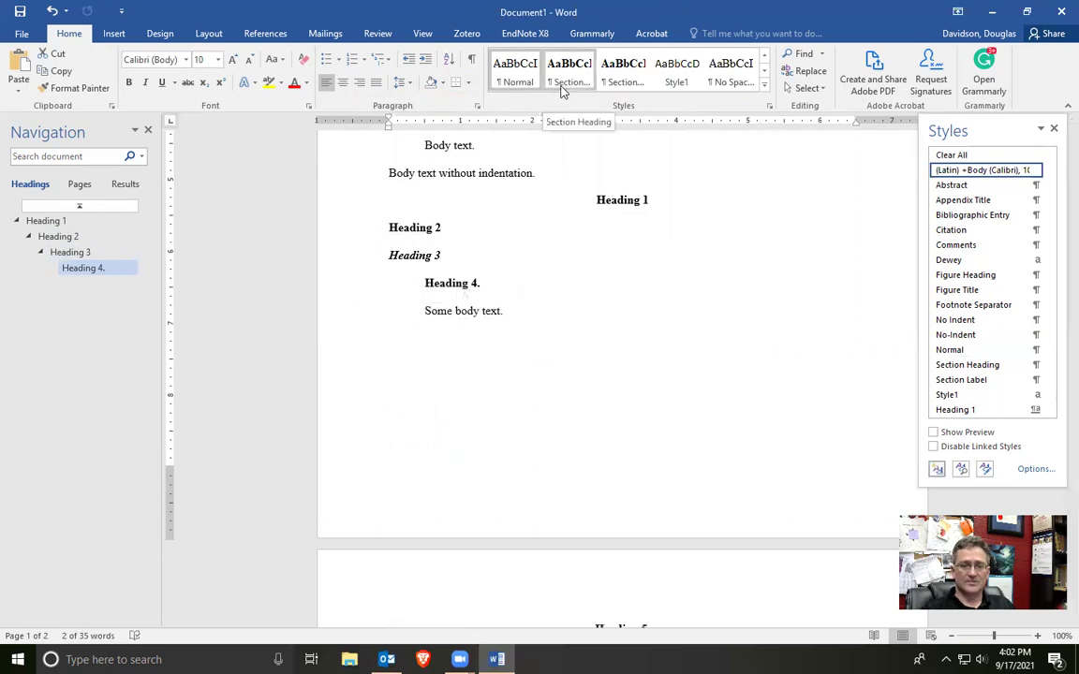
{"action": "left_click", "coordinate": [764, 71]}
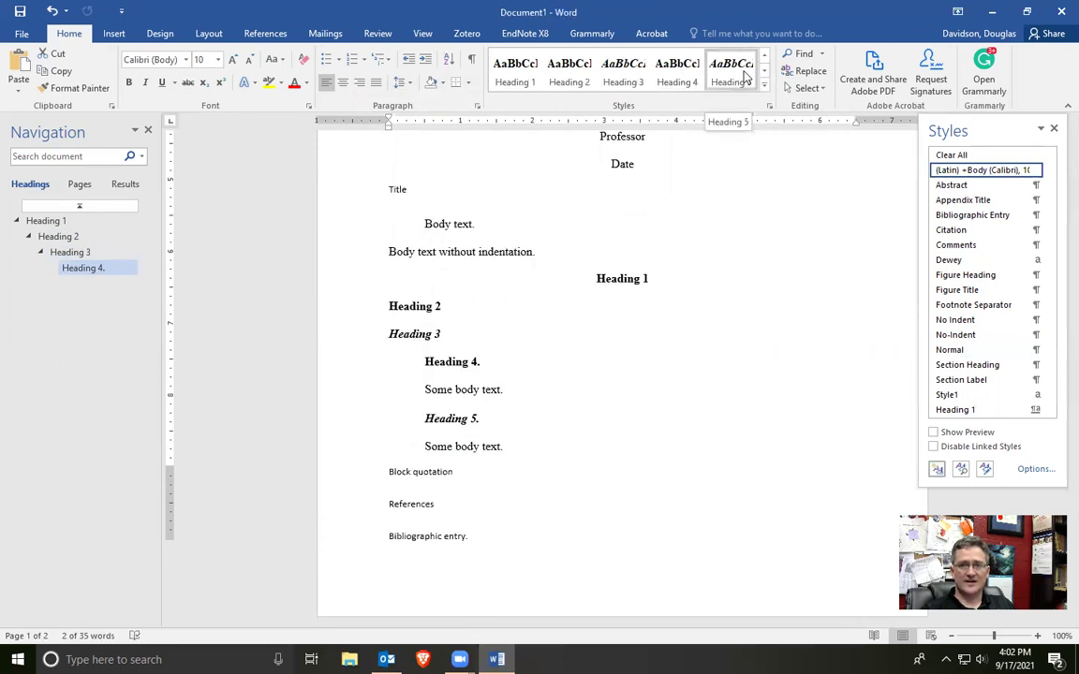
- Set Heading 5 to 0 pt space before, with keep-with-next and keep-lines-together turned off
{"action": "right_click", "coordinate": [746, 77]}
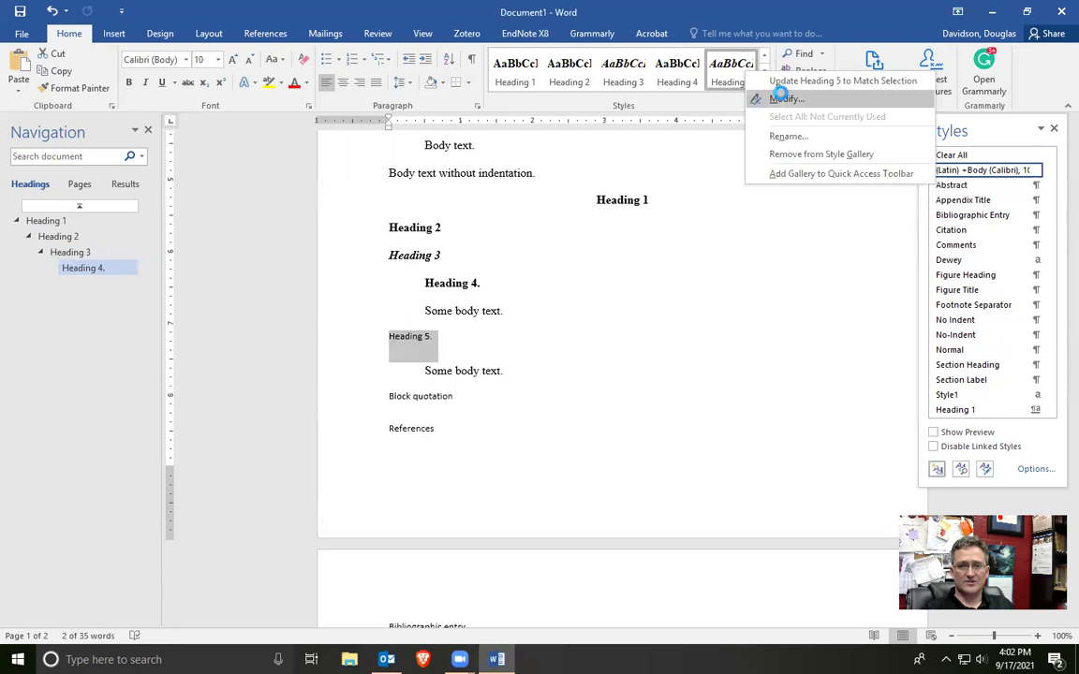
{"action": "left_click", "coordinate": [783, 99]}
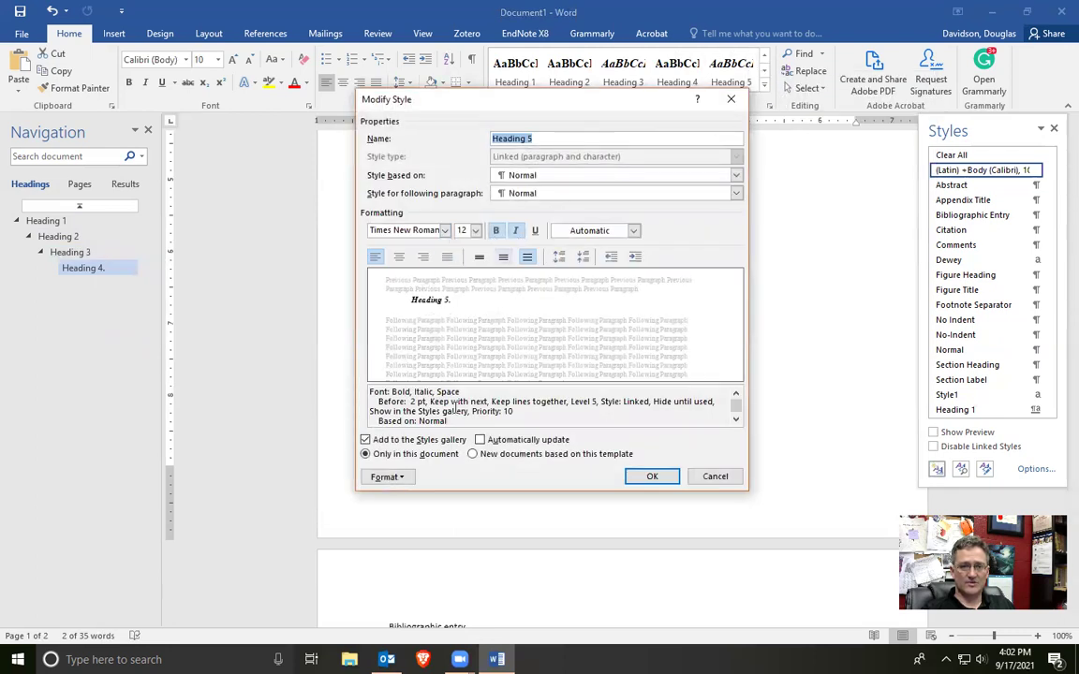
{"action": "left_click", "coordinate": [386, 477]}
{"action": "left_click", "coordinate": [407, 512]}
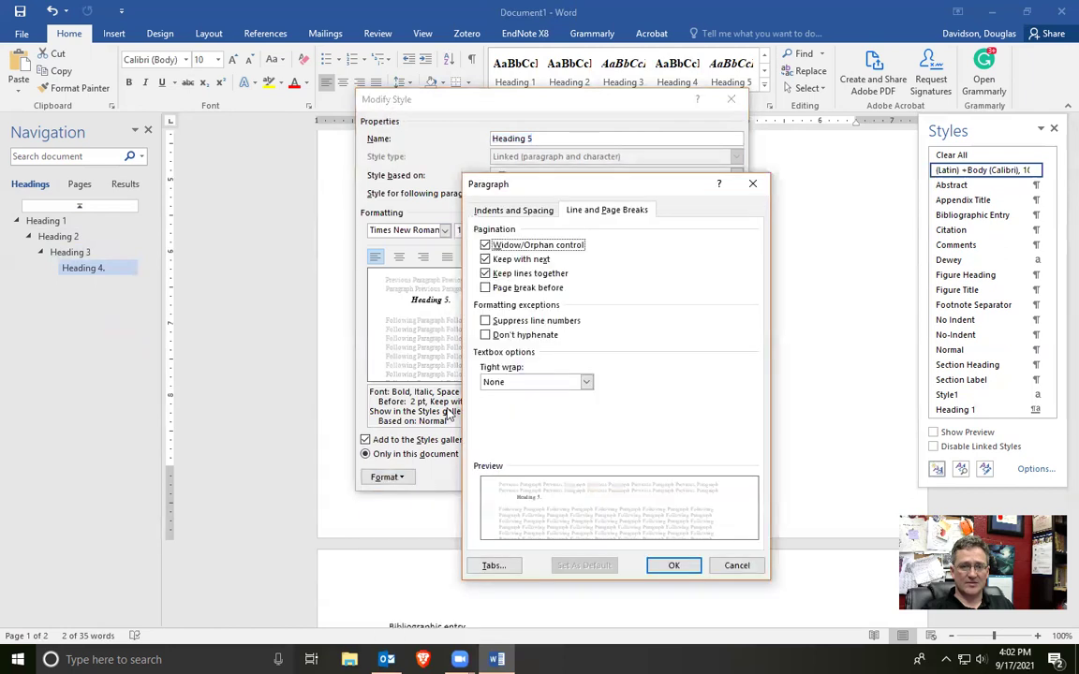
{"action": "left_click", "coordinate": [524, 211]}
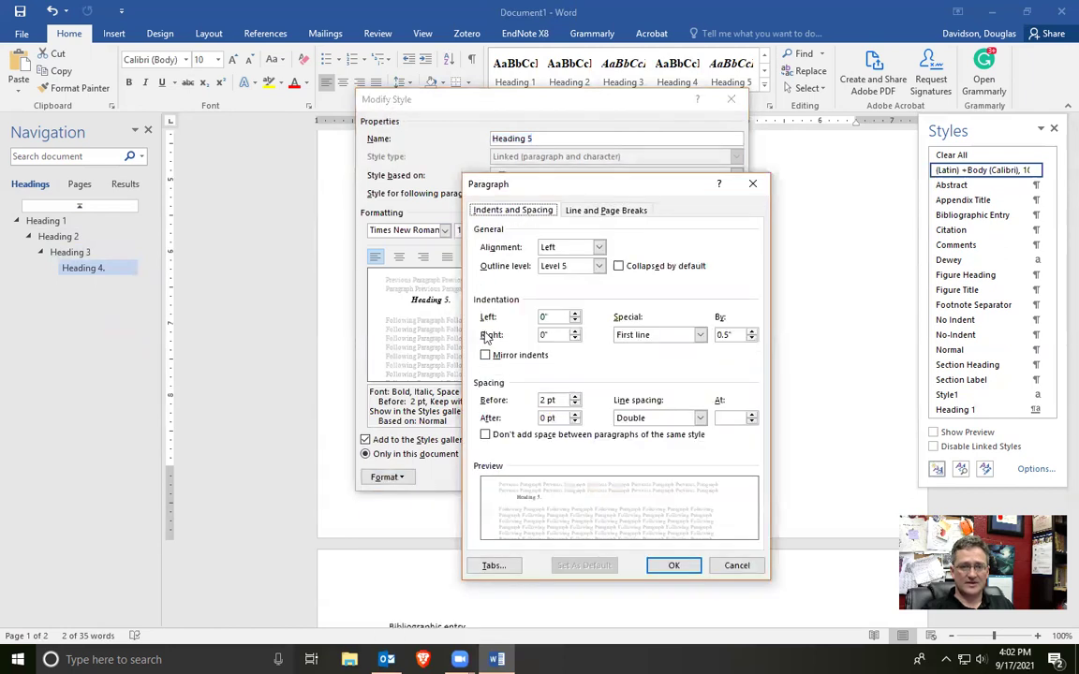
{"action": "left_click", "coordinate": [575, 404]}
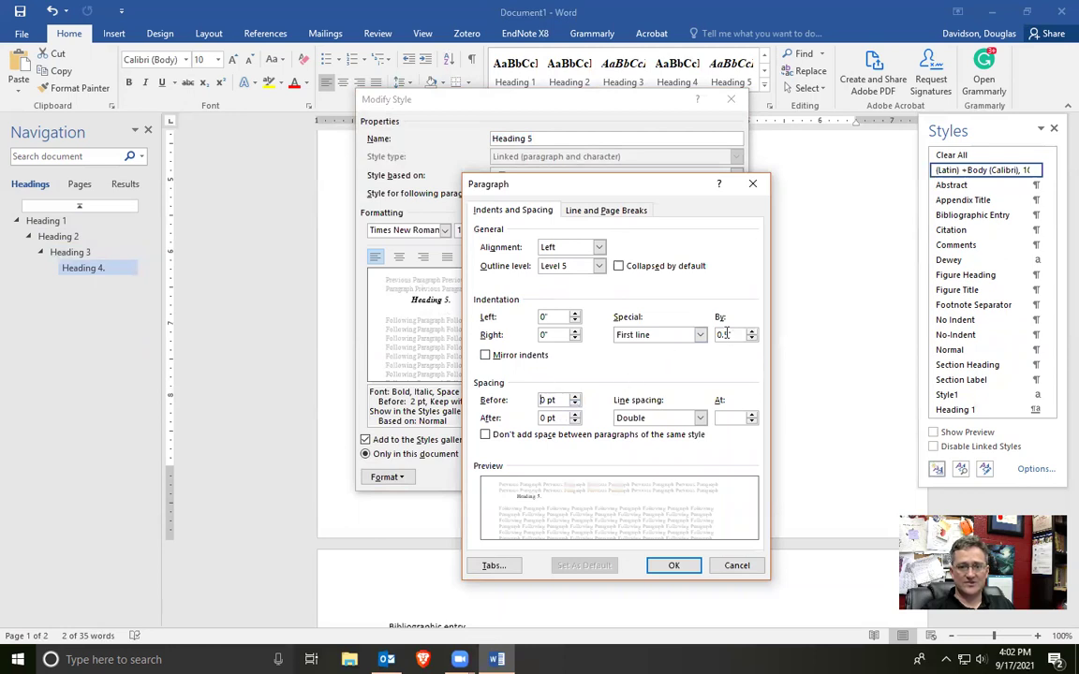
{"action": "left_click", "coordinate": [615, 213]}
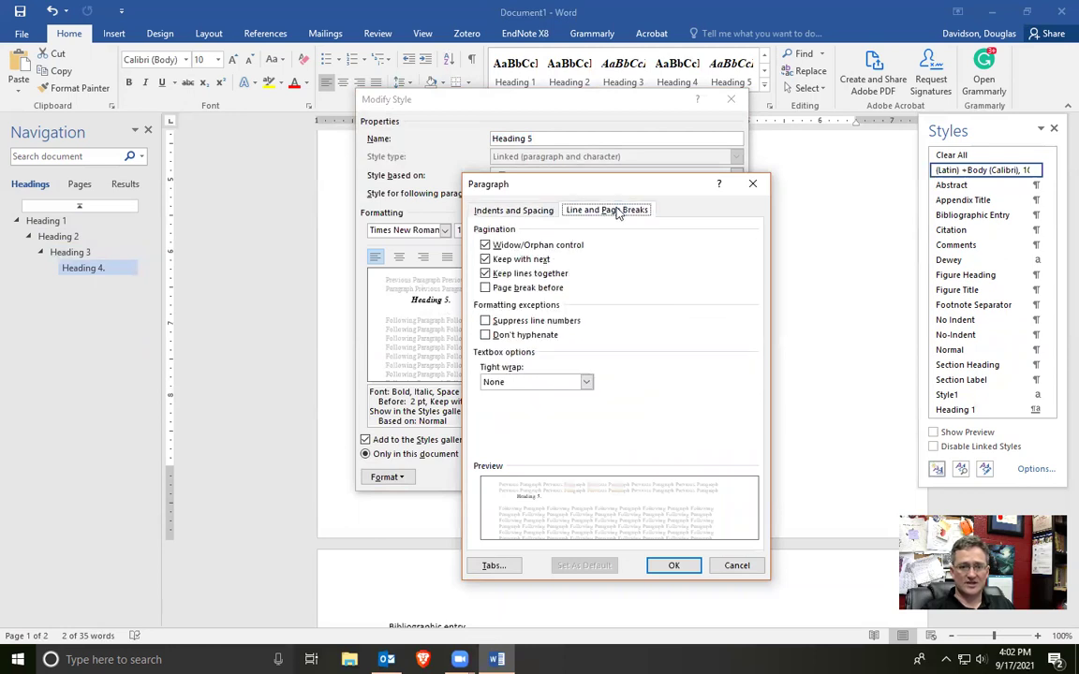
{"action": "left_click", "coordinate": [485, 260]}
{"action": "left_click", "coordinate": [485, 274]}
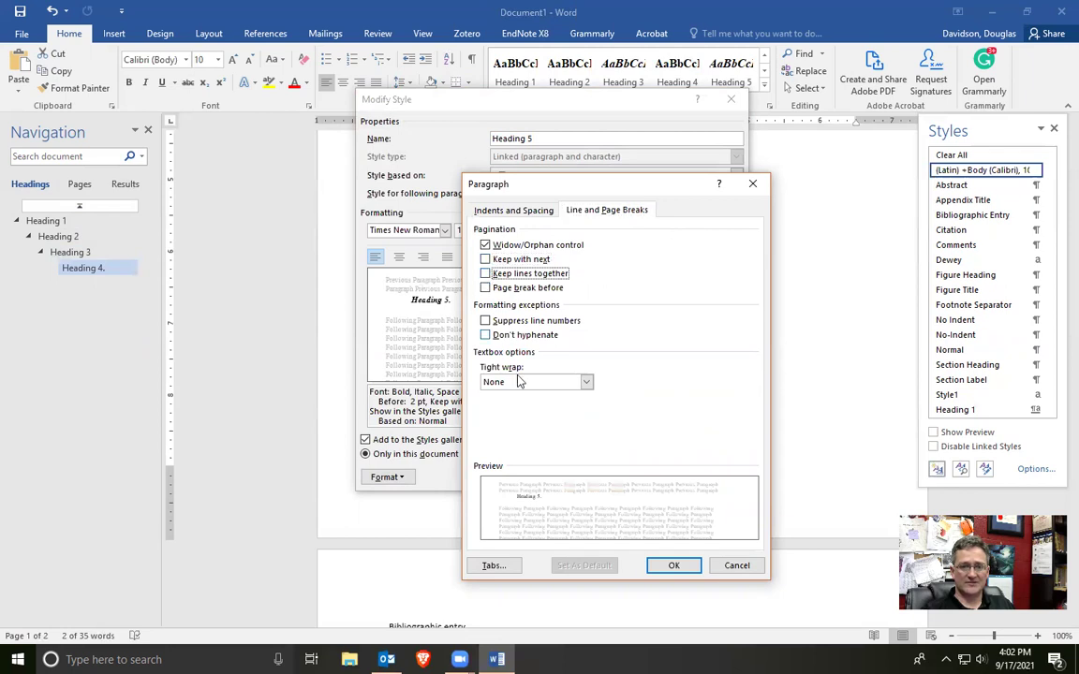
{"action": "left_click", "coordinate": [675, 566]}
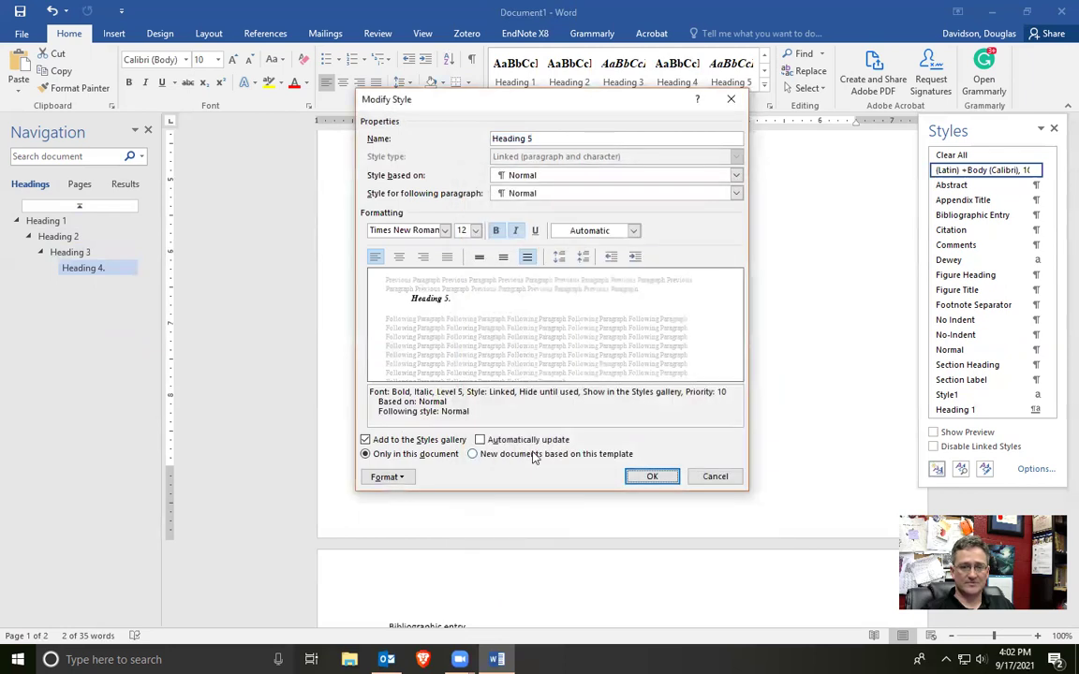
- Make Heading 5 update automatically and save it to new documents based on the template
{"action": "left_click", "coordinate": [480, 440]}
{"action": "left_click", "coordinate": [473, 454]}
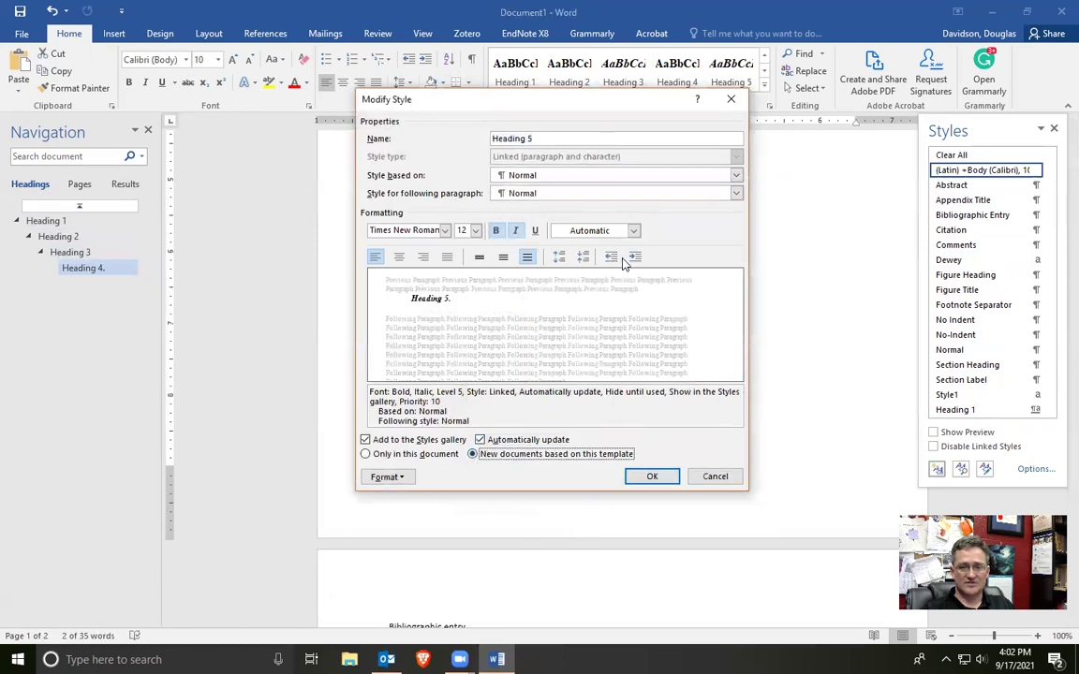
{"action": "left_click", "coordinate": [653, 478]}
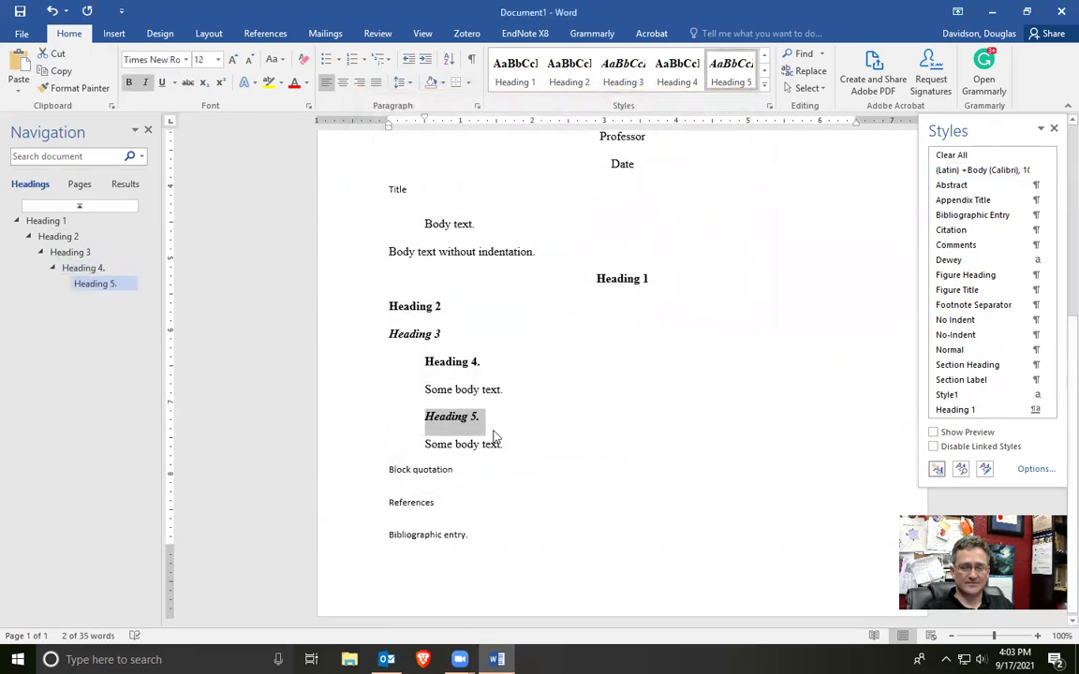
- Check the styles of the 'Heading 4.' line and its body paragraph, then select both lines
{"action": "left_click", "coordinate": [415, 387]}
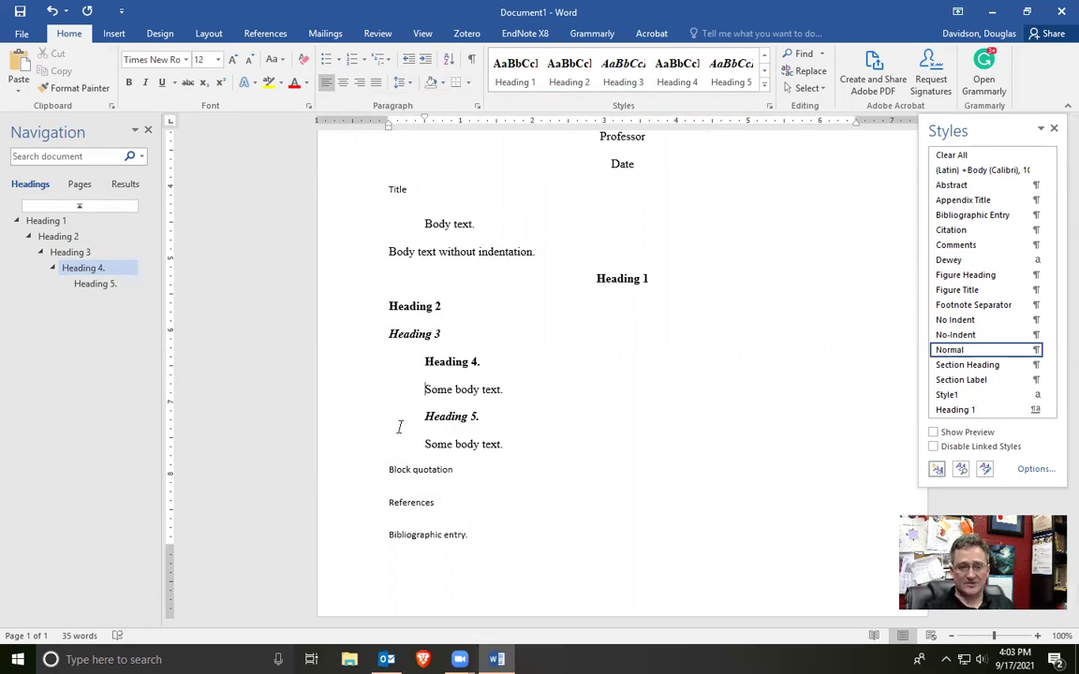
{"action": "left_click", "coordinate": [485, 361]}
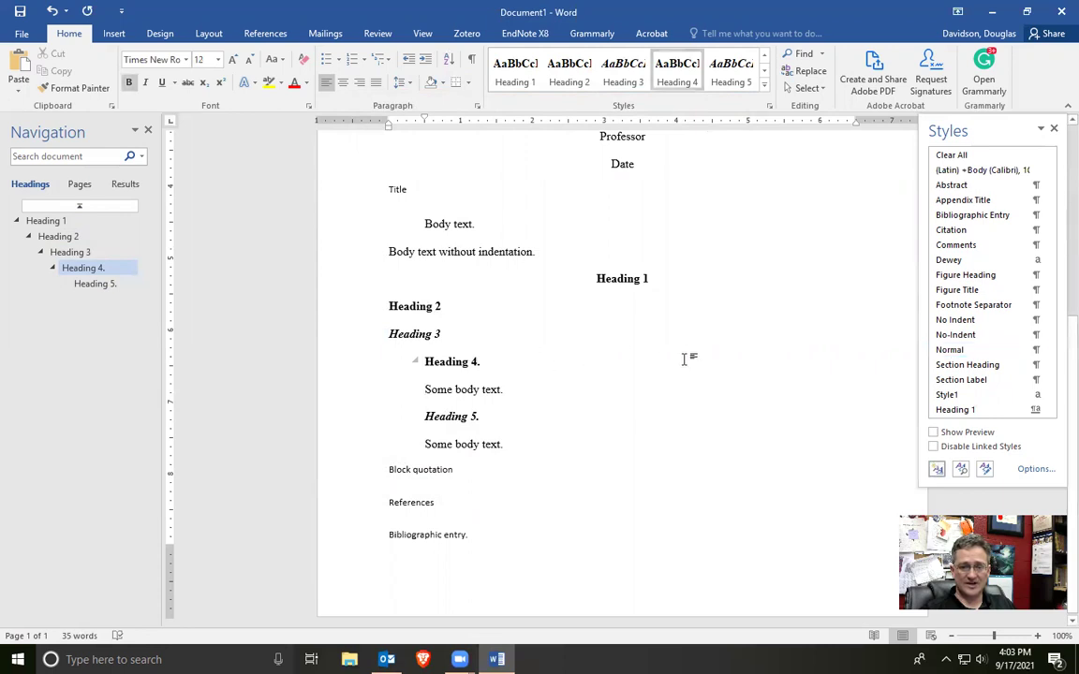
{"action": "left_click", "coordinate": [483, 388]}
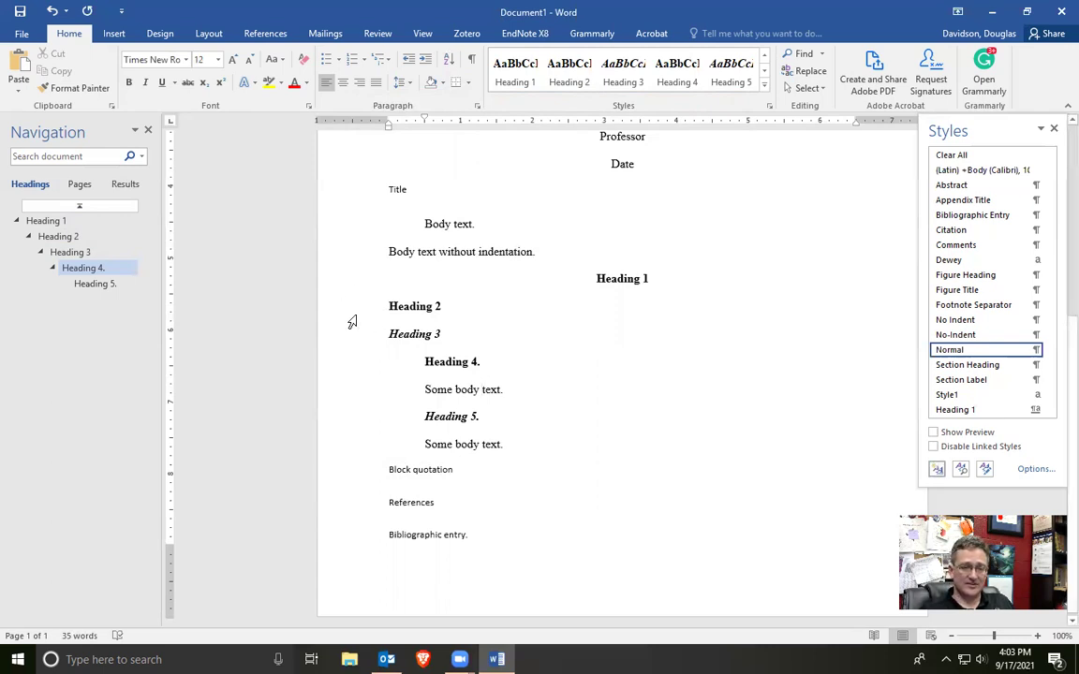
{"action": "left_click", "coordinate": [348, 365]}
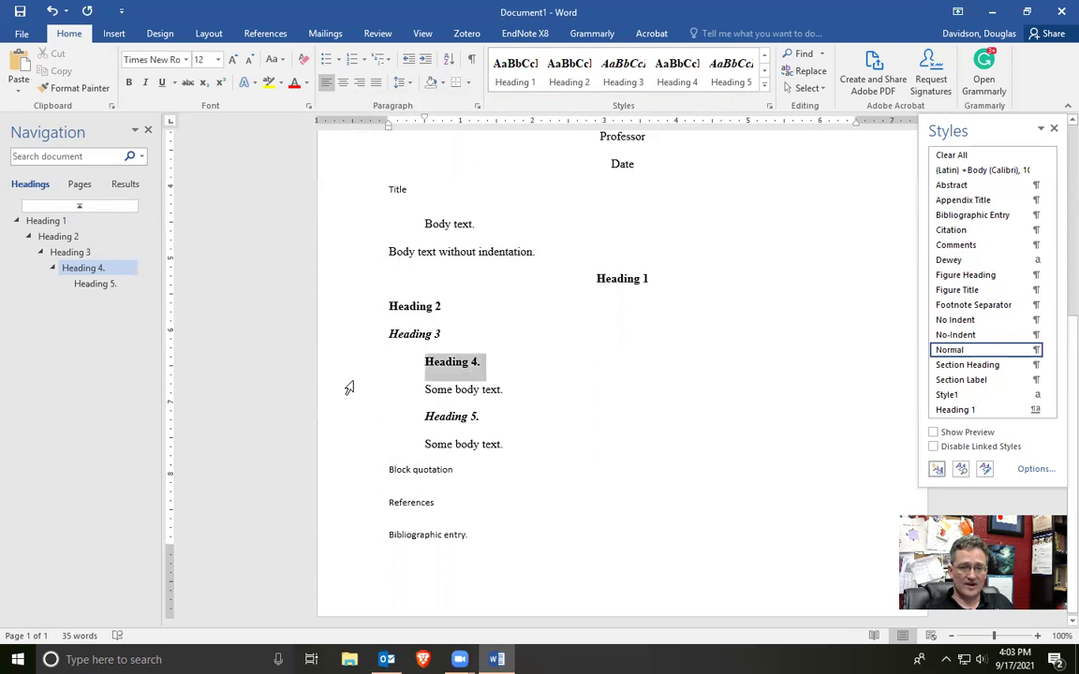
{"action": "left_click", "coordinate": [349, 389]}
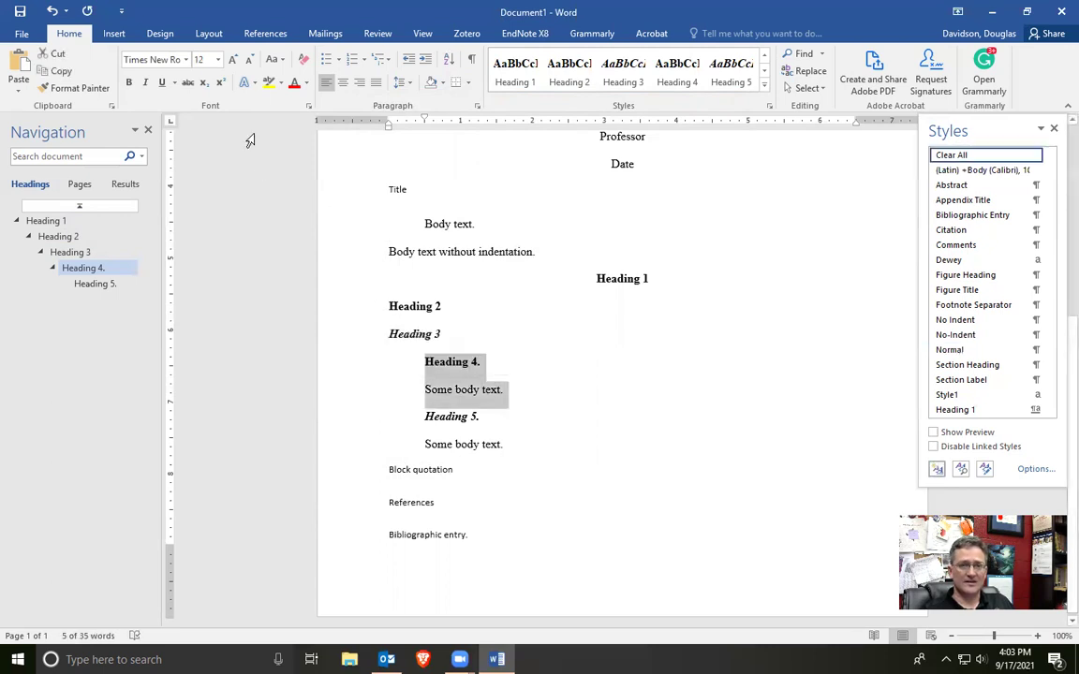
- Run the InsertStyleSeparator macro to join 'Heading 4.' and 'Some body text.' on one line
{"action": "left_click", "coordinate": [423, 34]}
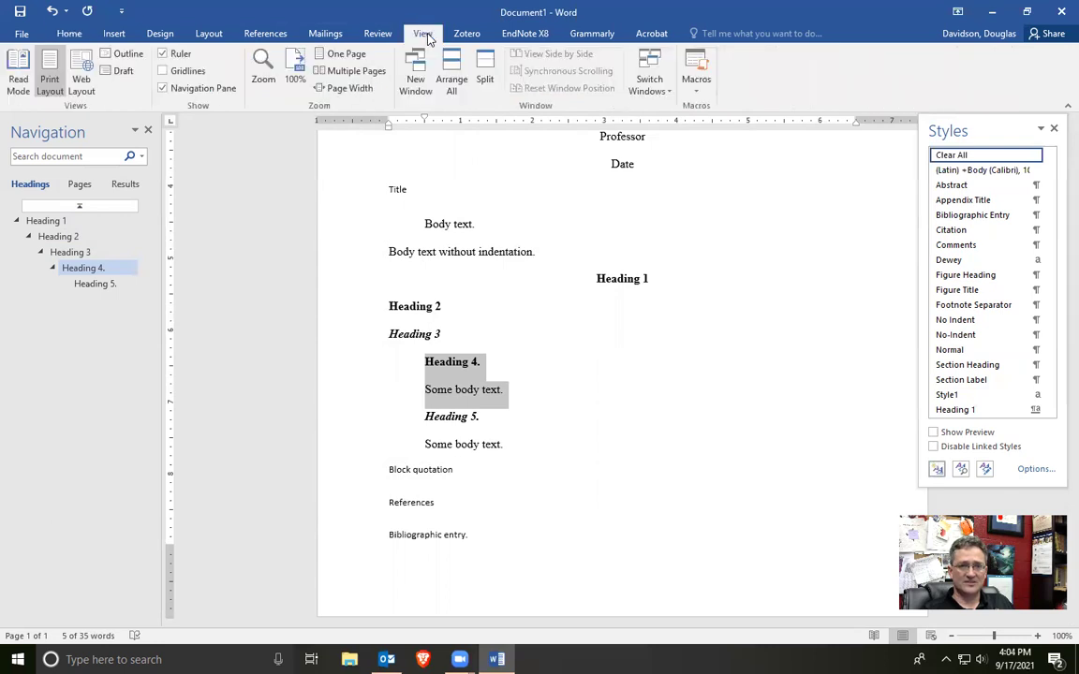
{"action": "left_click", "coordinate": [698, 62]}
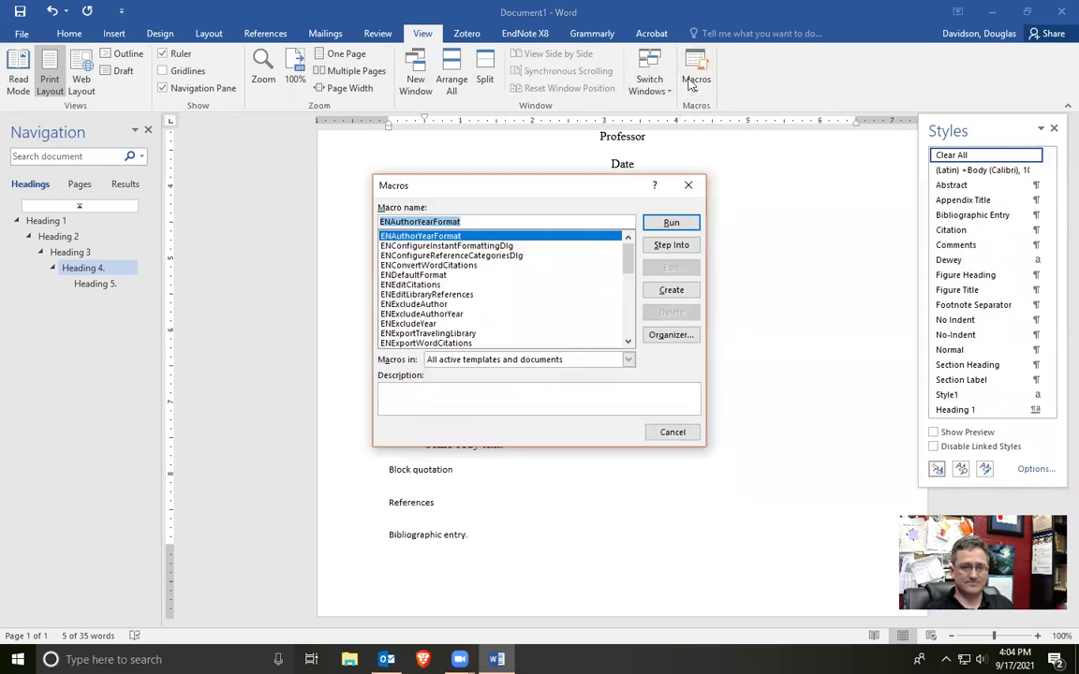
{"action": "left_click", "coordinate": [484, 221]}
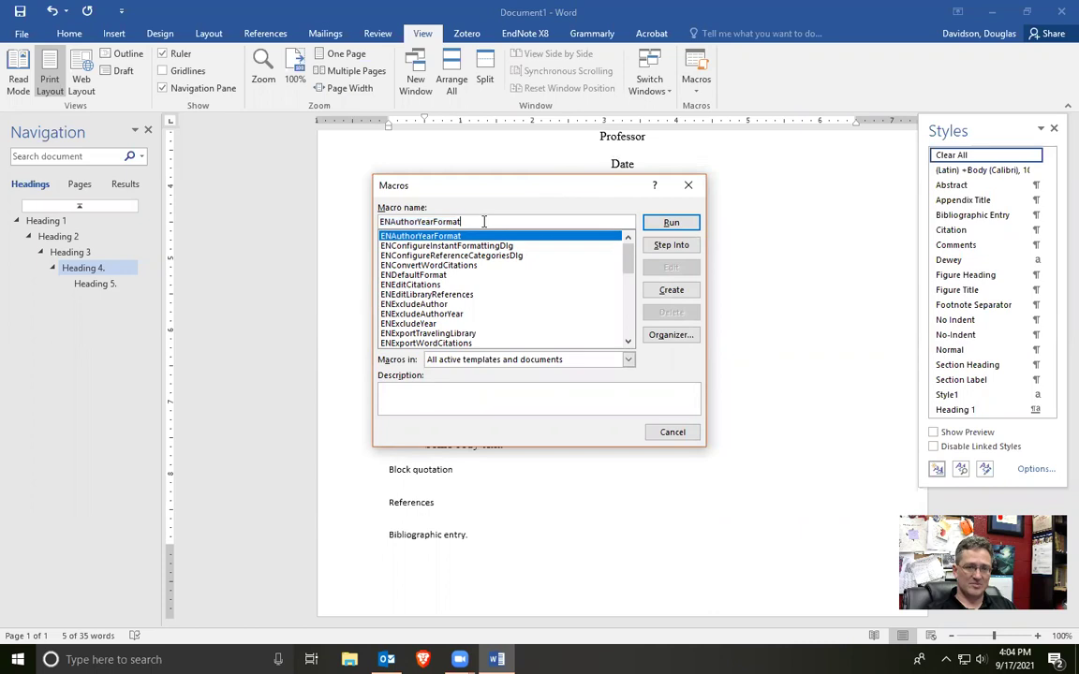
{"action": "left_click_drag", "start_coordinate": [484, 221], "coordinate": [310, 236]}
{"action": "key", "text": "BackSpace"}
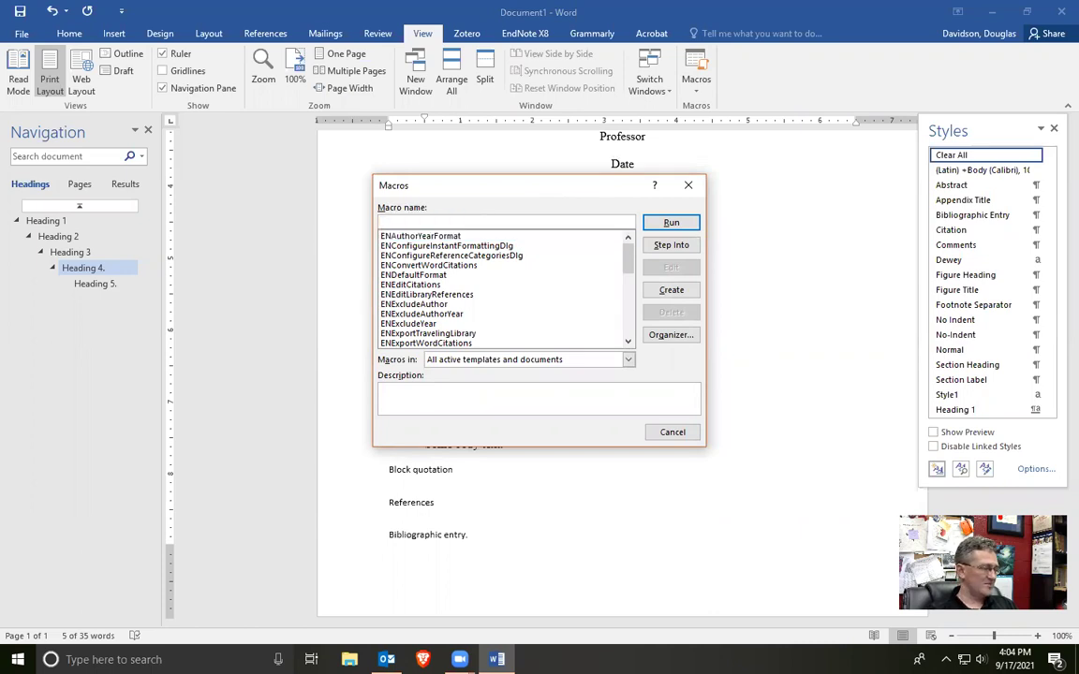
{"action": "type", "text": "InsertStyleSeparator"}
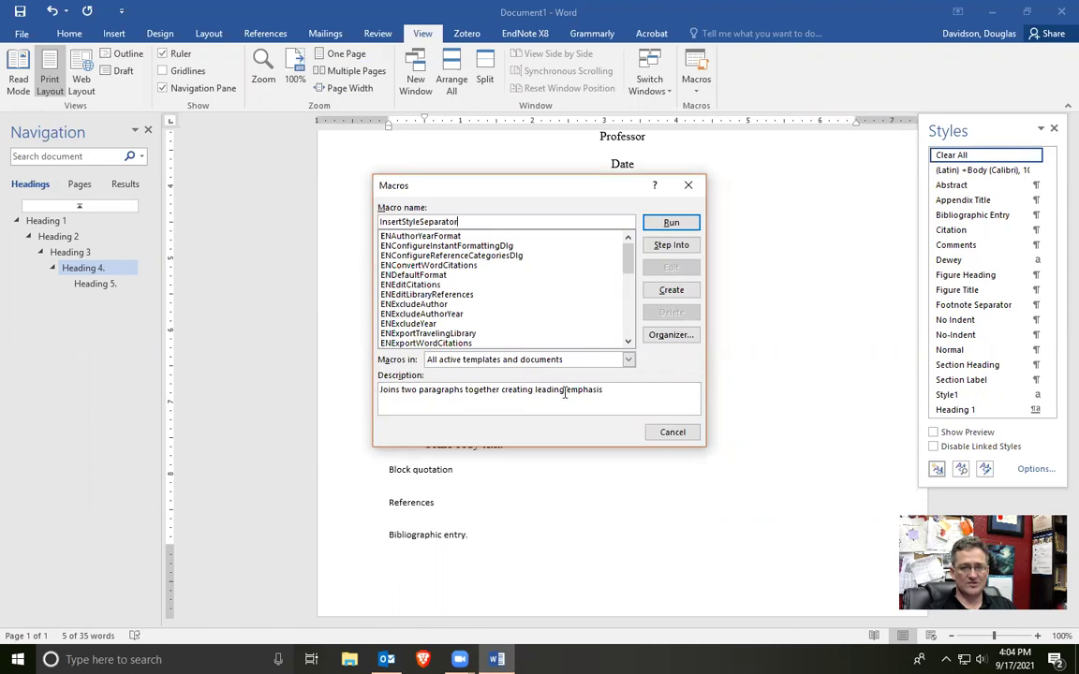
{"action": "left_click", "coordinate": [669, 225]}
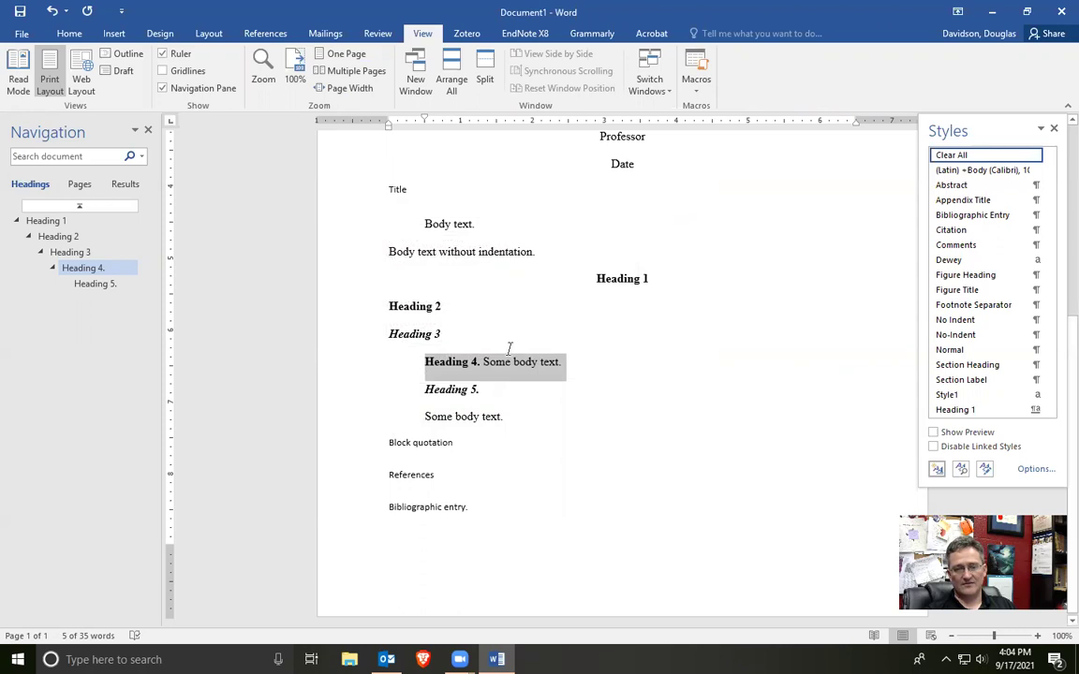
{"action": "left_click", "coordinate": [537, 361]}
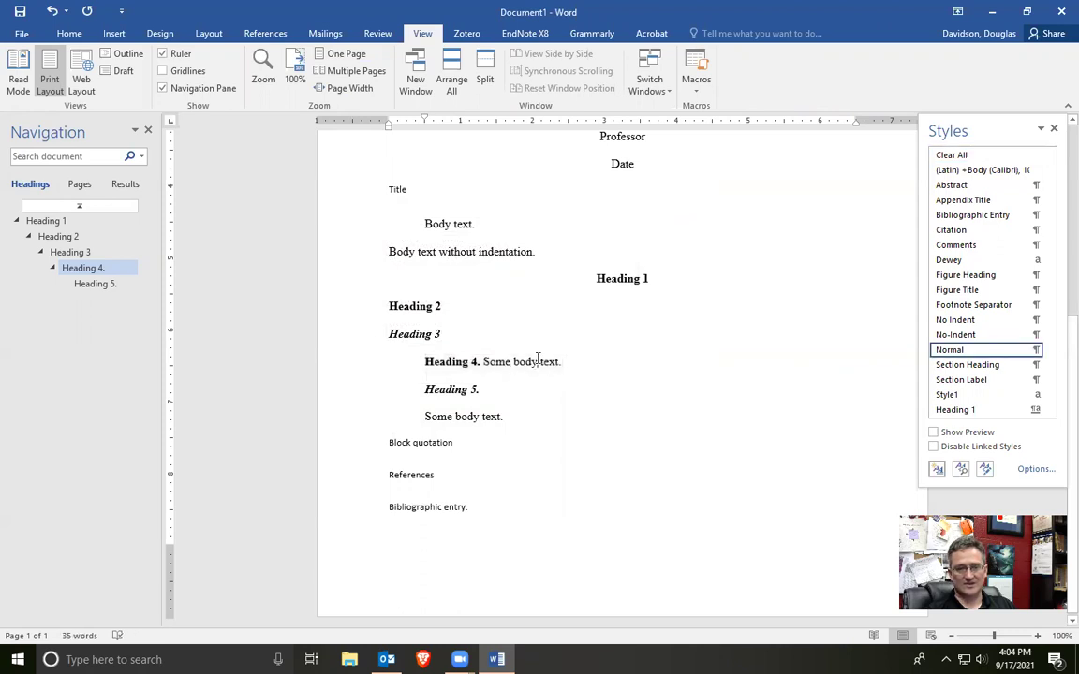
- Select the 'Heading 5.' line with its body text and join them using InsertStyleSeparator
{"action": "left_click", "coordinate": [330, 397]}
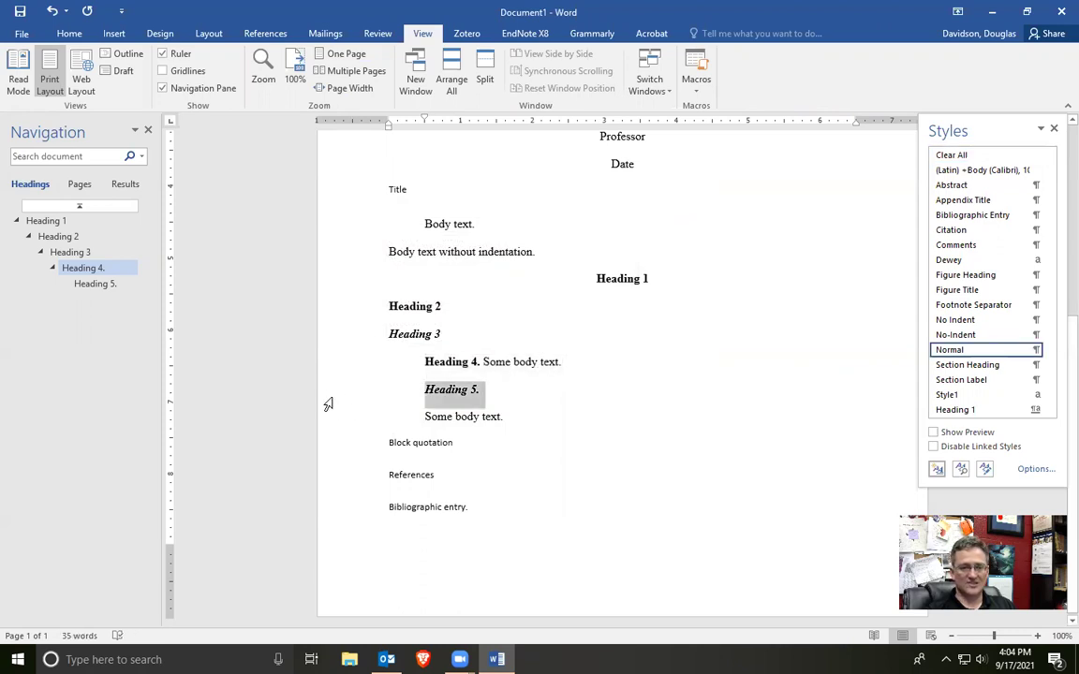
{"action": "left_click_drag", "start_coordinate": [328, 405], "coordinate": [330, 419]}
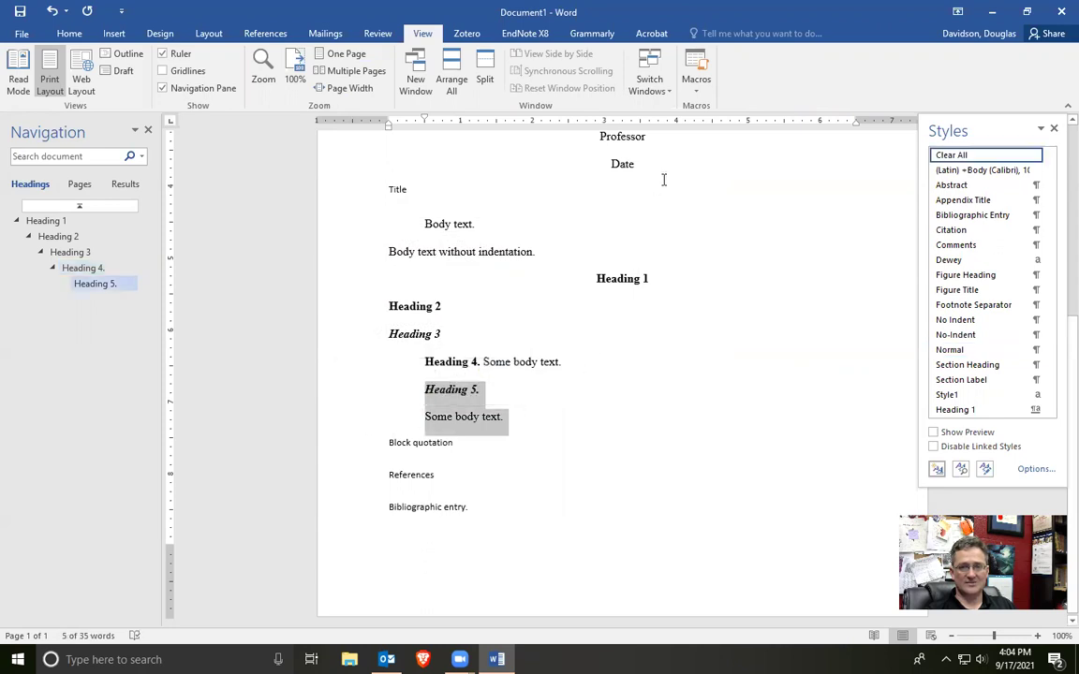
{"action": "left_click", "coordinate": [696, 63]}
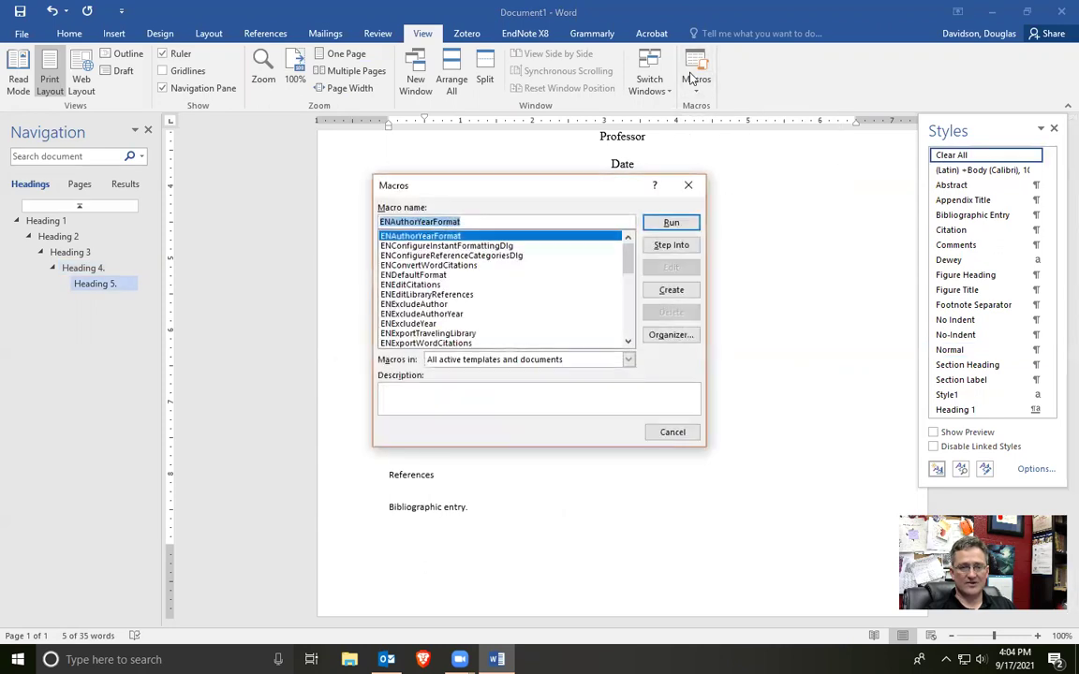
{"action": "type", "text": "Inser"}
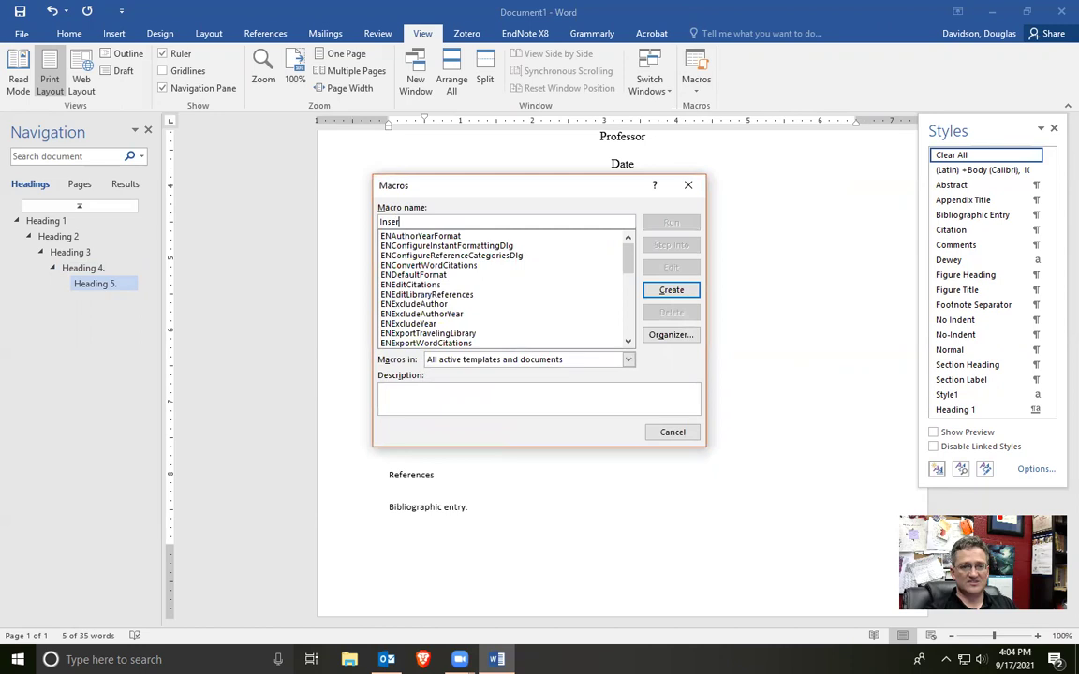
{"action": "type", "text": "tStyleSeparator"}
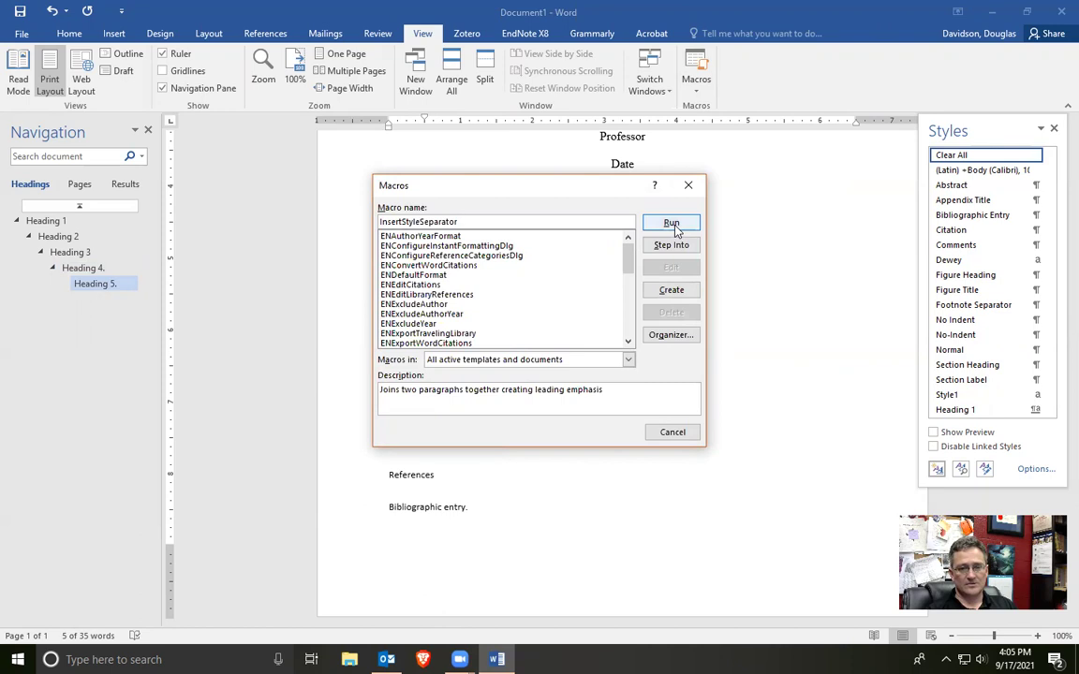
{"action": "left_click", "coordinate": [671, 225]}
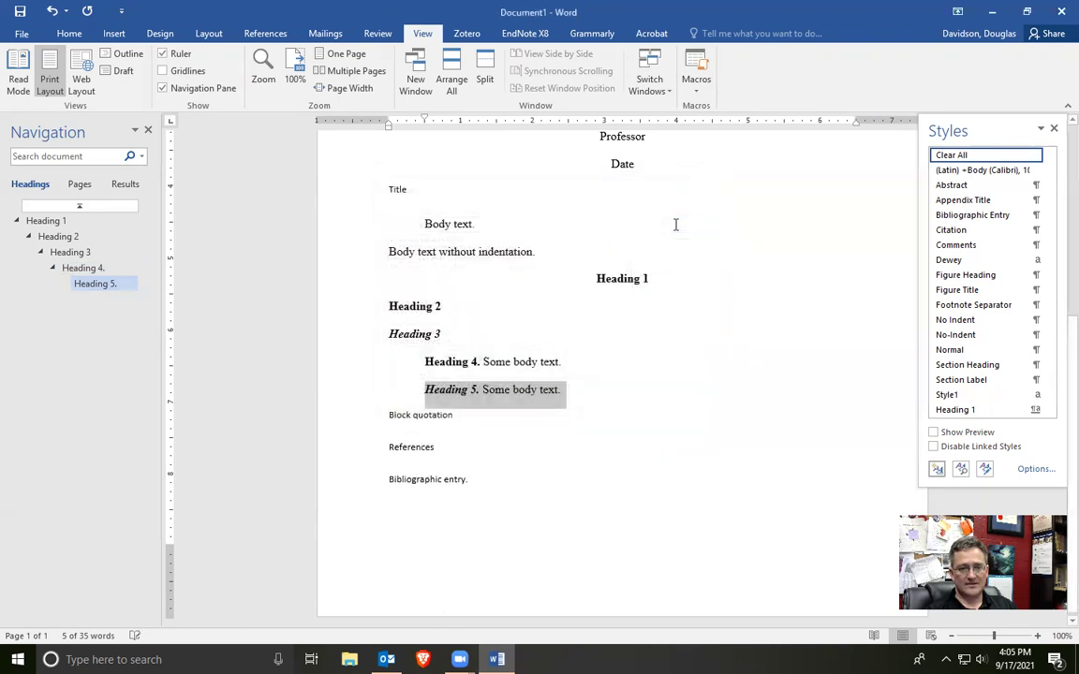
{"action": "left_click", "coordinate": [621, 377]}
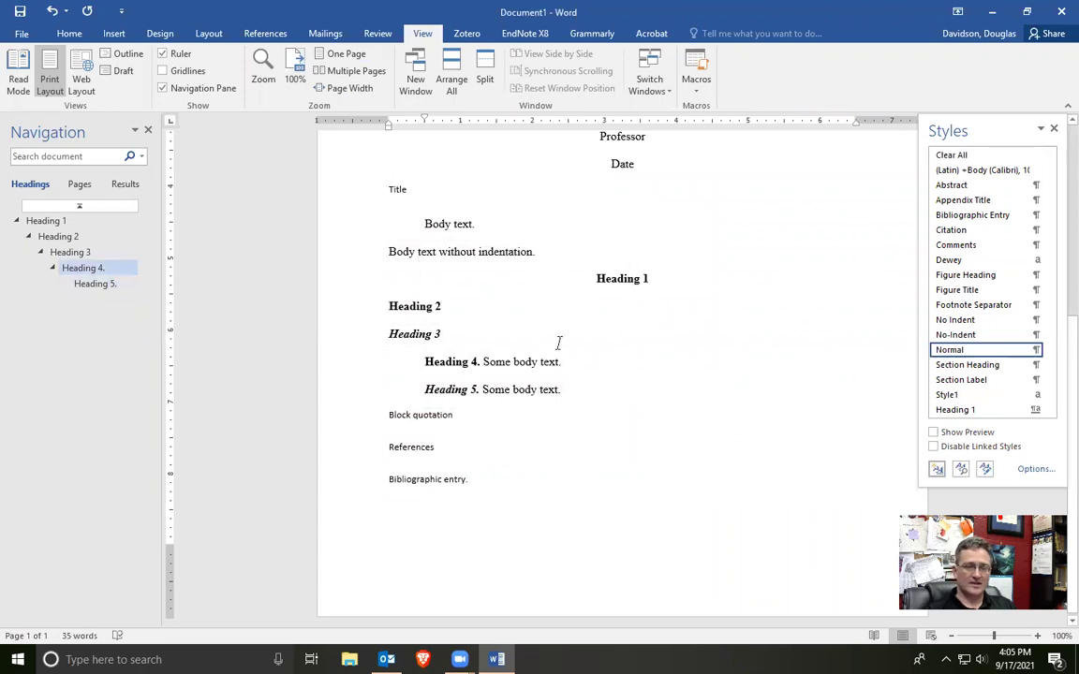
{"action": "left_click", "coordinate": [119, 37]}
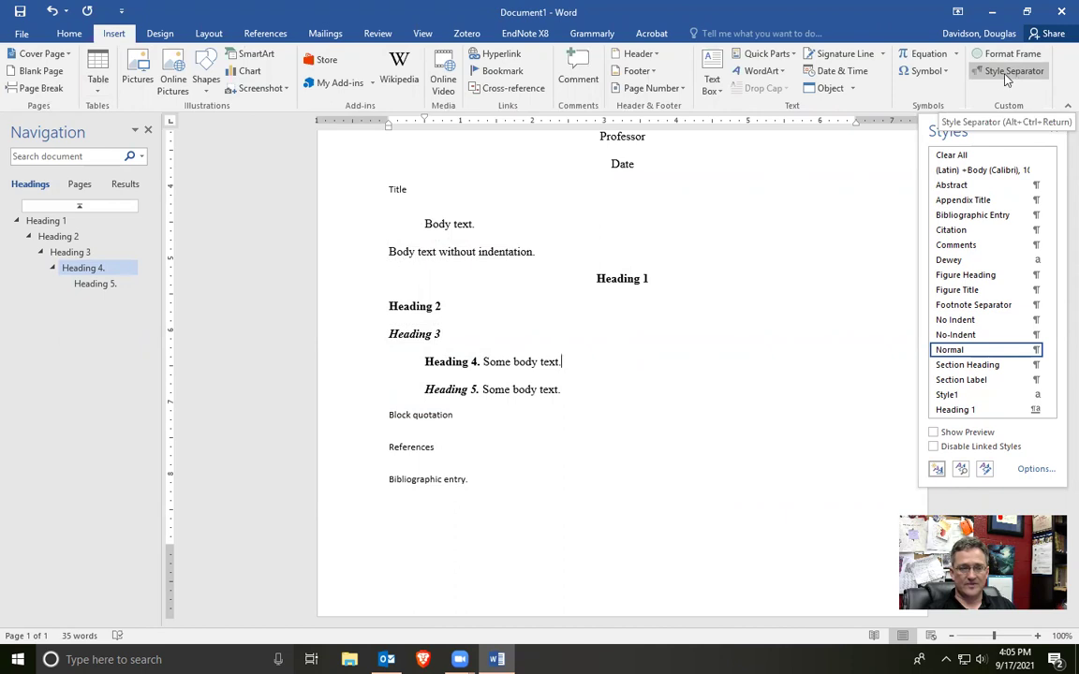
- Open Word Options from the File backstage view
{"action": "left_click", "coordinate": [19, 35]}
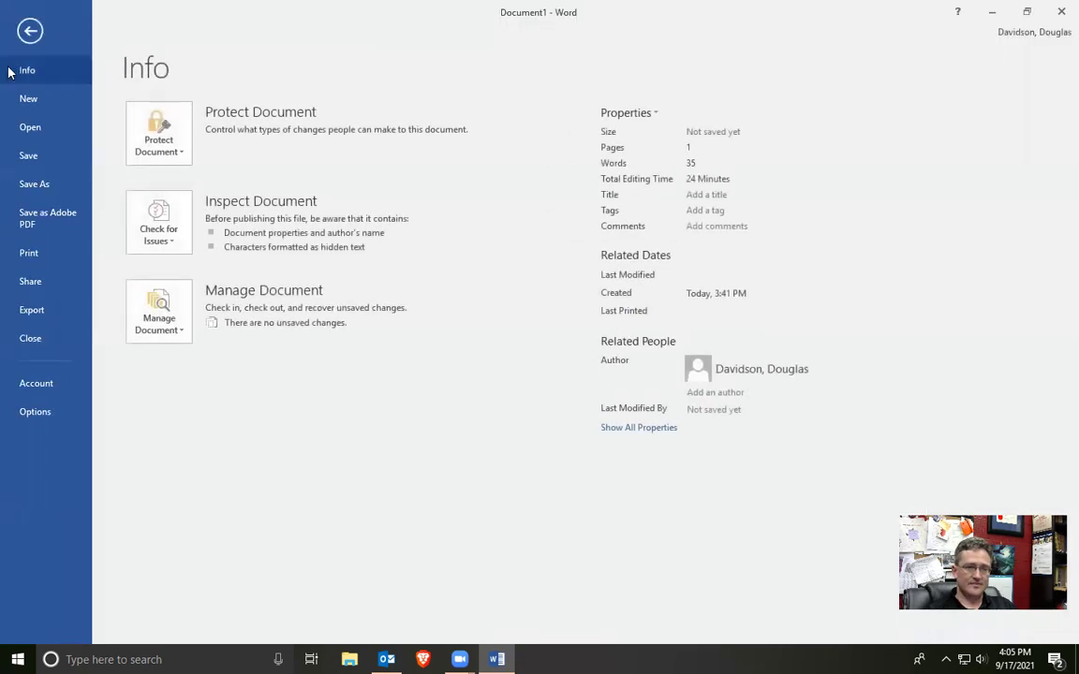
{"action": "left_click", "coordinate": [34, 412]}
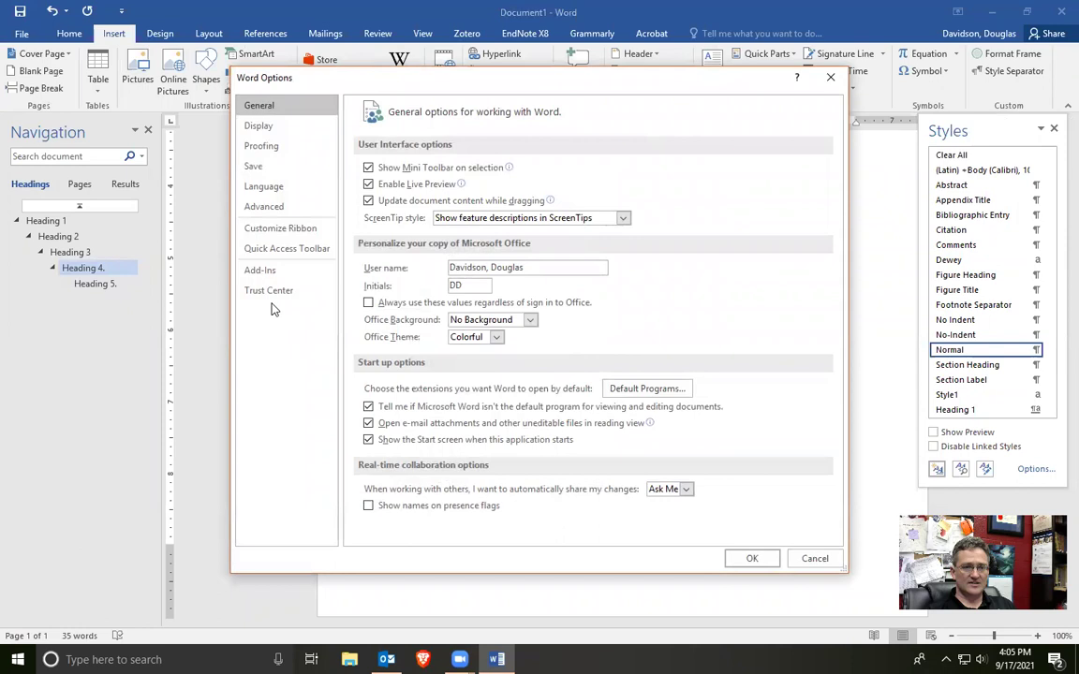
- In Customize Ribbon, list All Commands and inspect the Insert tab's Custom group
{"action": "left_click", "coordinate": [283, 234]}
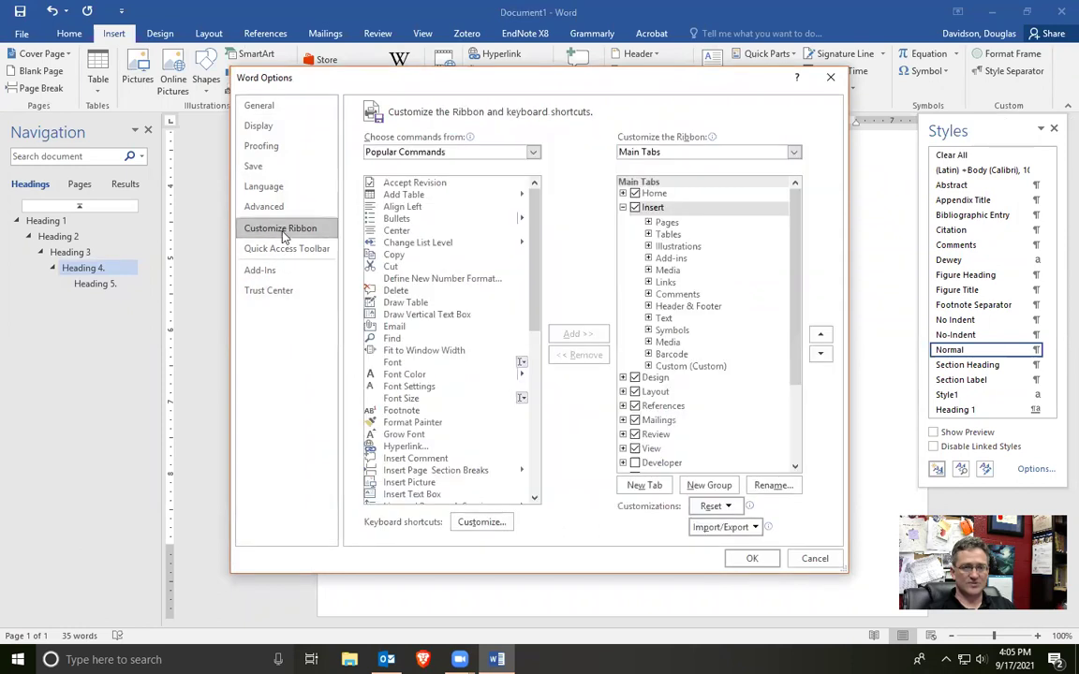
{"action": "left_click", "coordinate": [534, 153]}
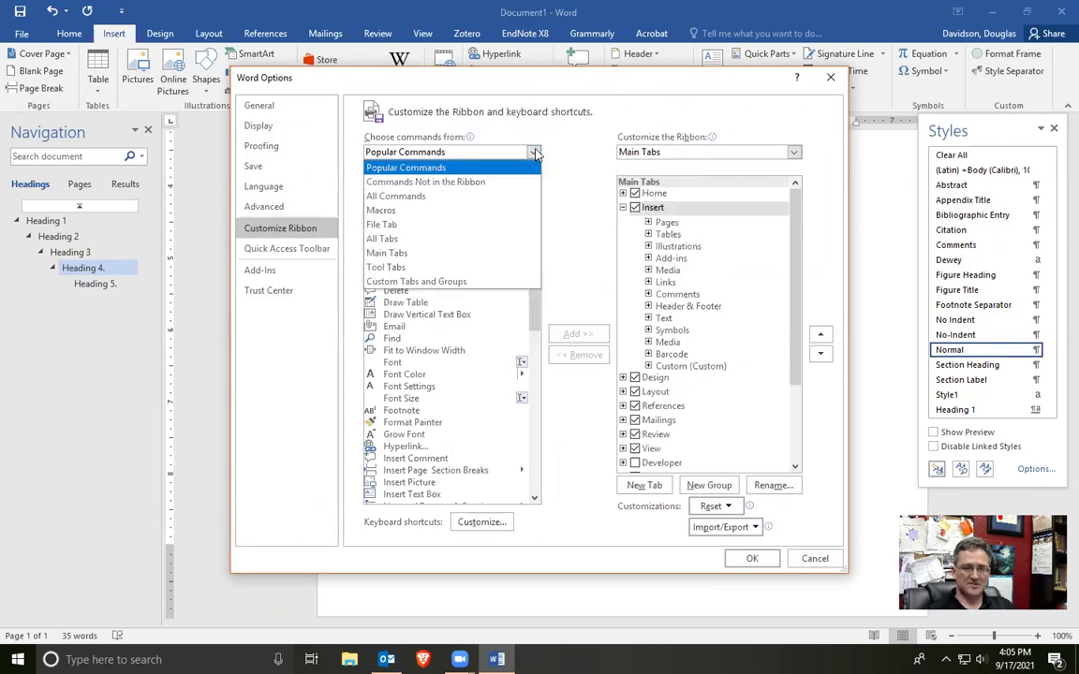
{"action": "left_click", "coordinate": [485, 196]}
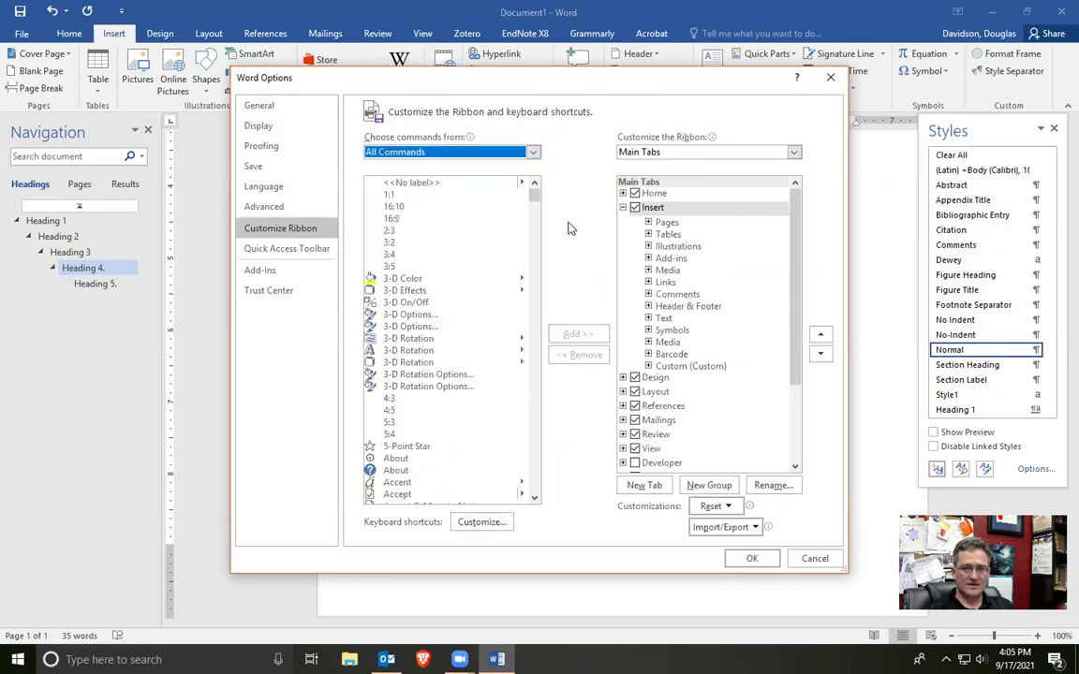
{"action": "left_click", "coordinate": [675, 213]}
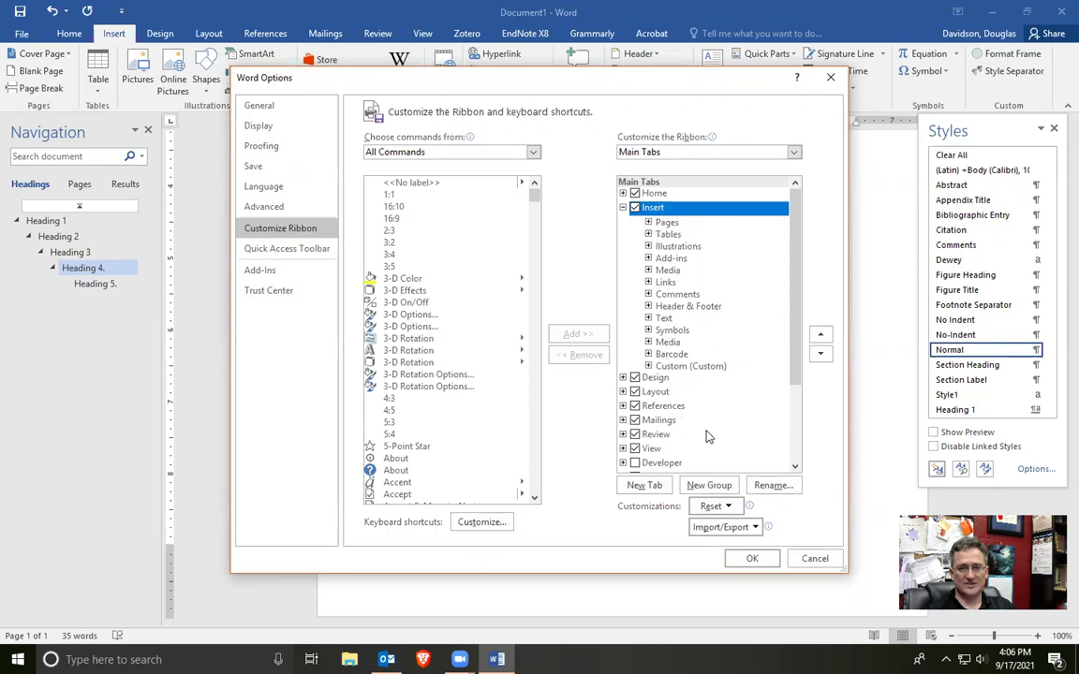
{"action": "left_click", "coordinate": [660, 366]}
{"action": "left_click", "coordinate": [648, 366]}
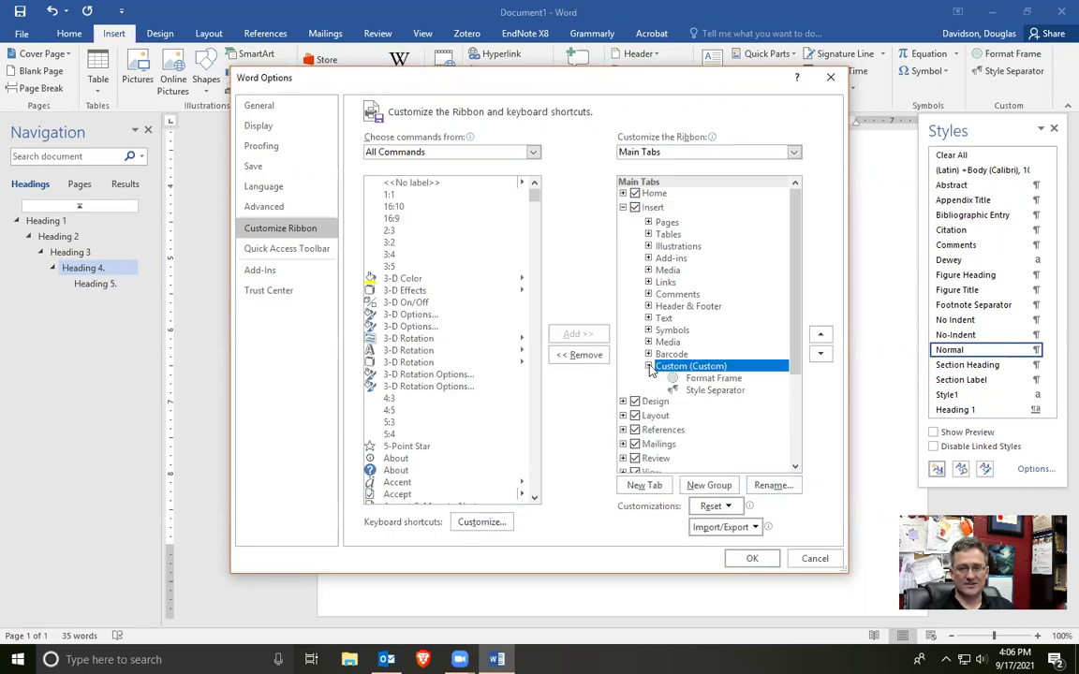
{"action": "left_click", "coordinate": [648, 366]}
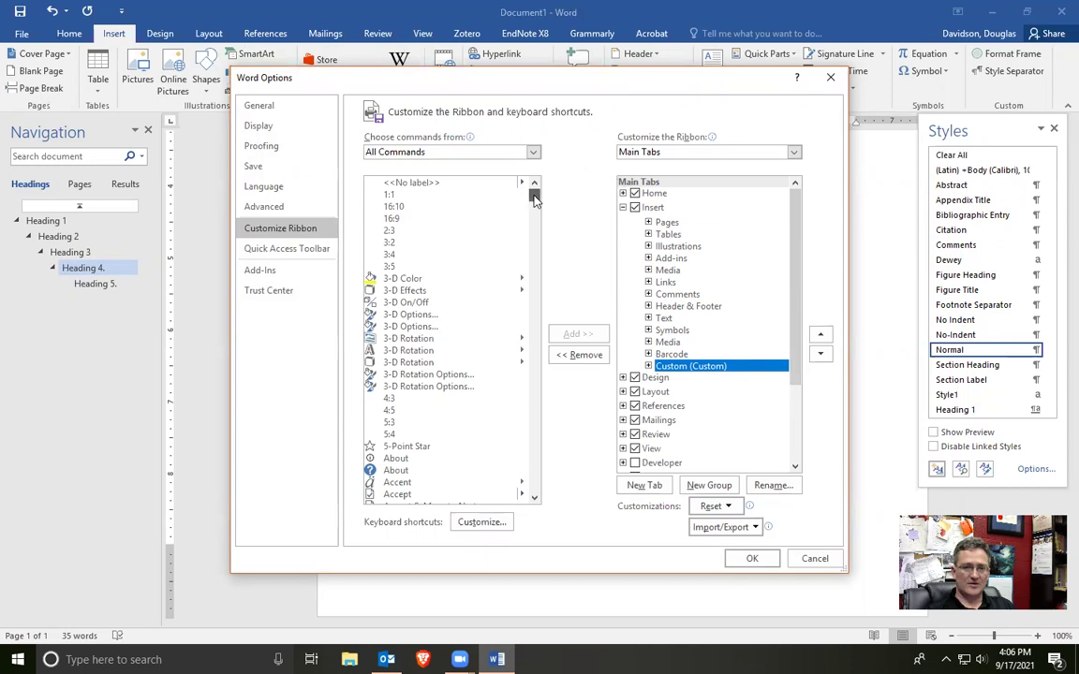
- Scroll the All Commands list to select Style Separator, then close Word Options unchanged
{"action": "left_click_drag", "start_coordinate": [534, 200], "coordinate": [572, 328]}
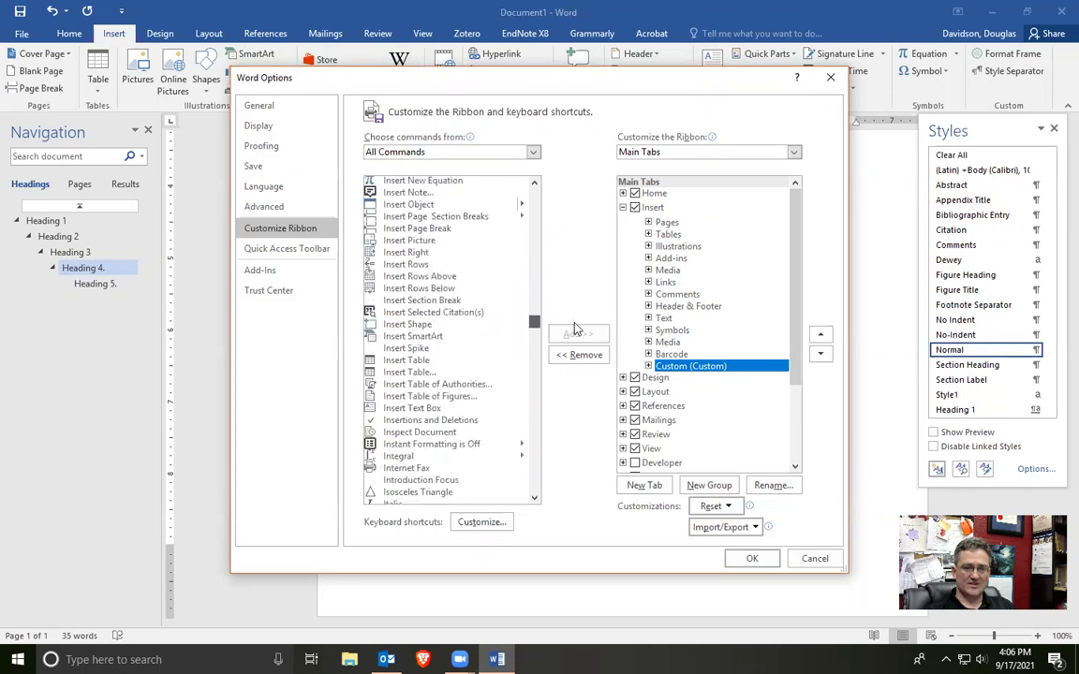
{"action": "left_click_drag", "start_coordinate": [575, 328], "coordinate": [573, 329]}
{"action": "left_click_drag", "start_coordinate": [534, 321], "coordinate": [551, 457]}
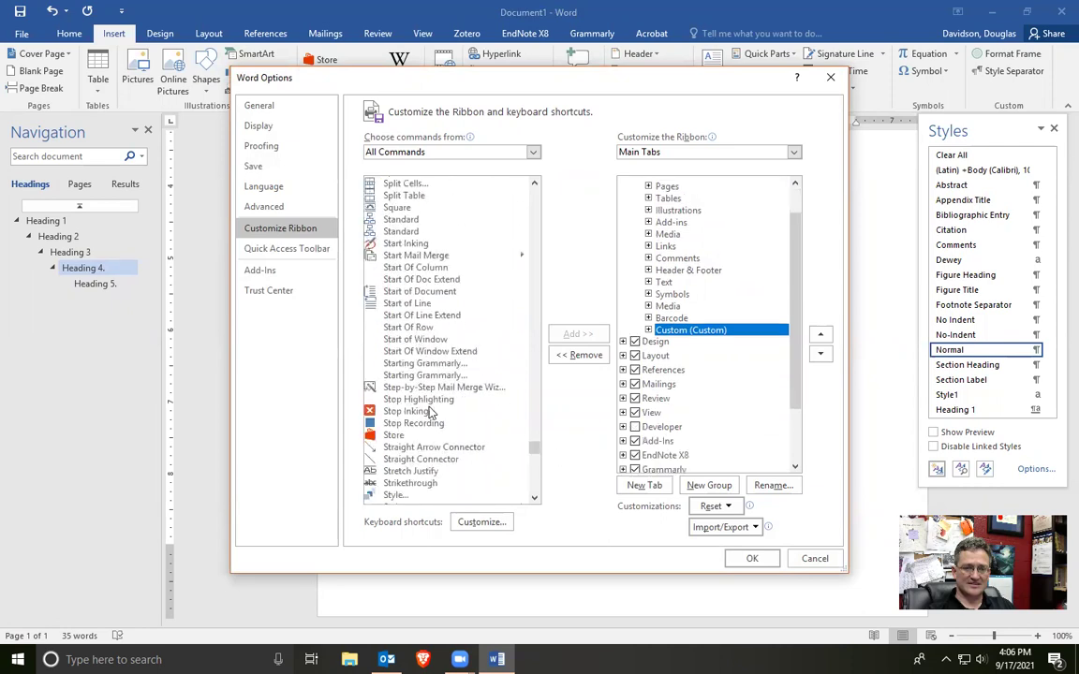
{"action": "left_click", "coordinate": [532, 499]}
{"action": "scroll", "coordinate": [530, 496], "scroll_direction": "down", "scroll_amount": 3}
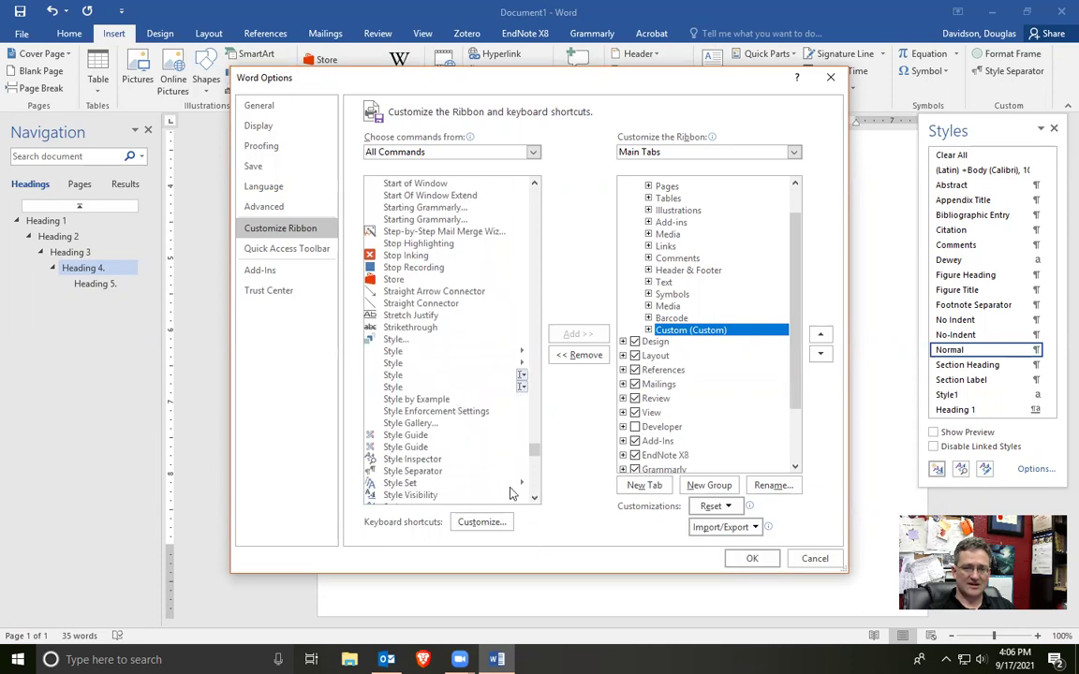
{"action": "left_click", "coordinate": [535, 498]}
{"action": "left_click", "coordinate": [535, 498]}
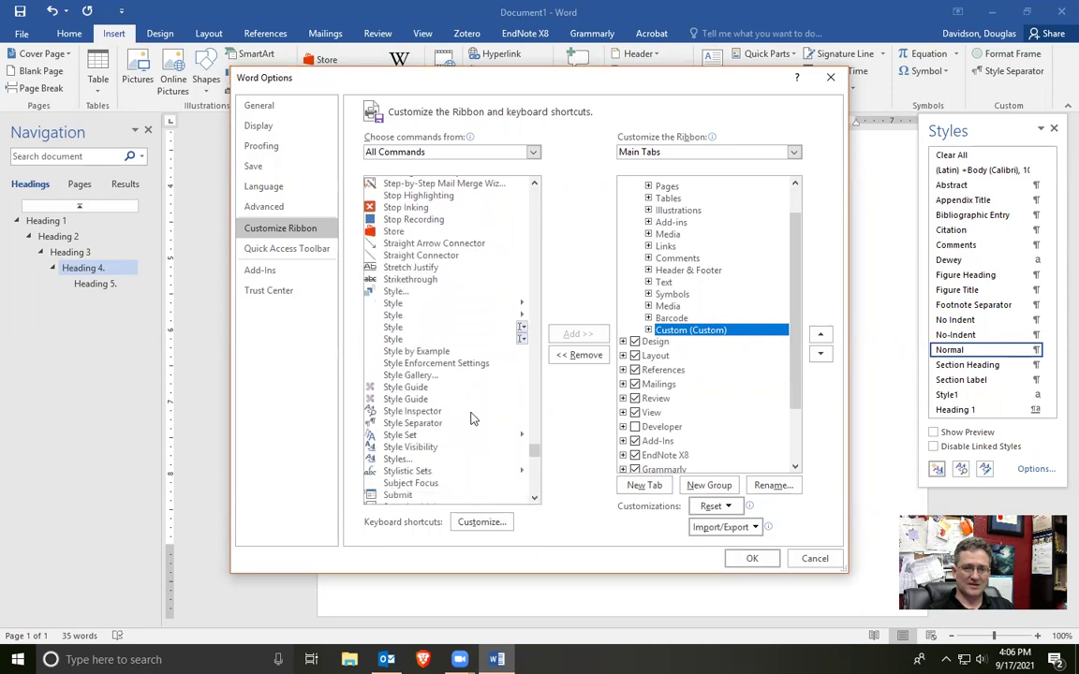
{"action": "left_click", "coordinate": [415, 424]}
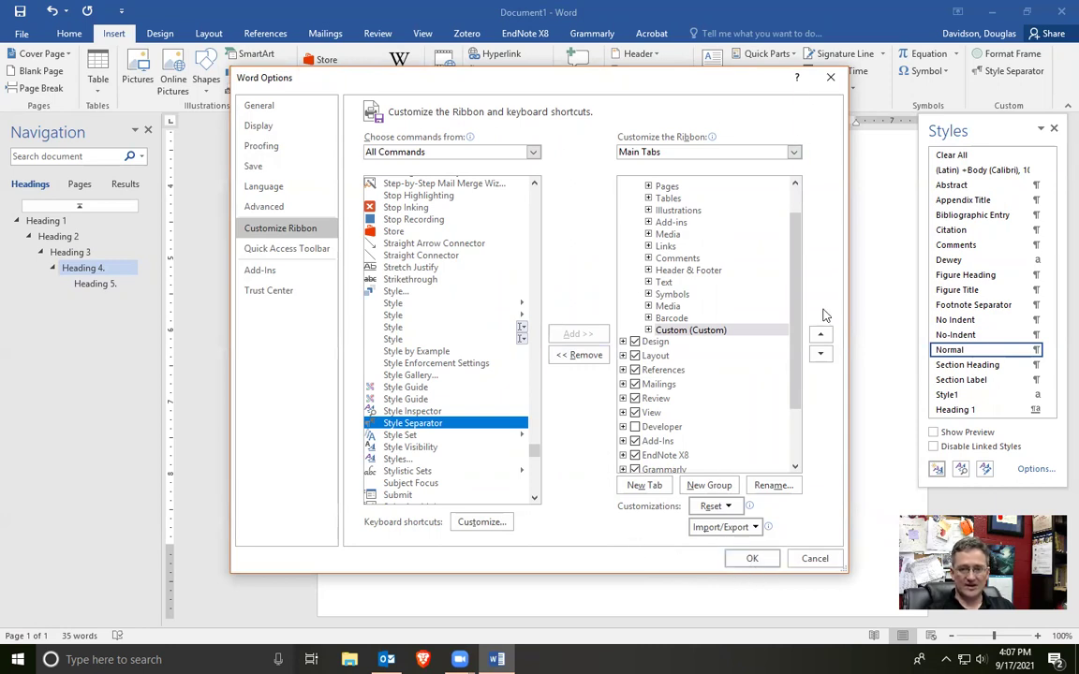
{"action": "left_click", "coordinate": [830, 77]}
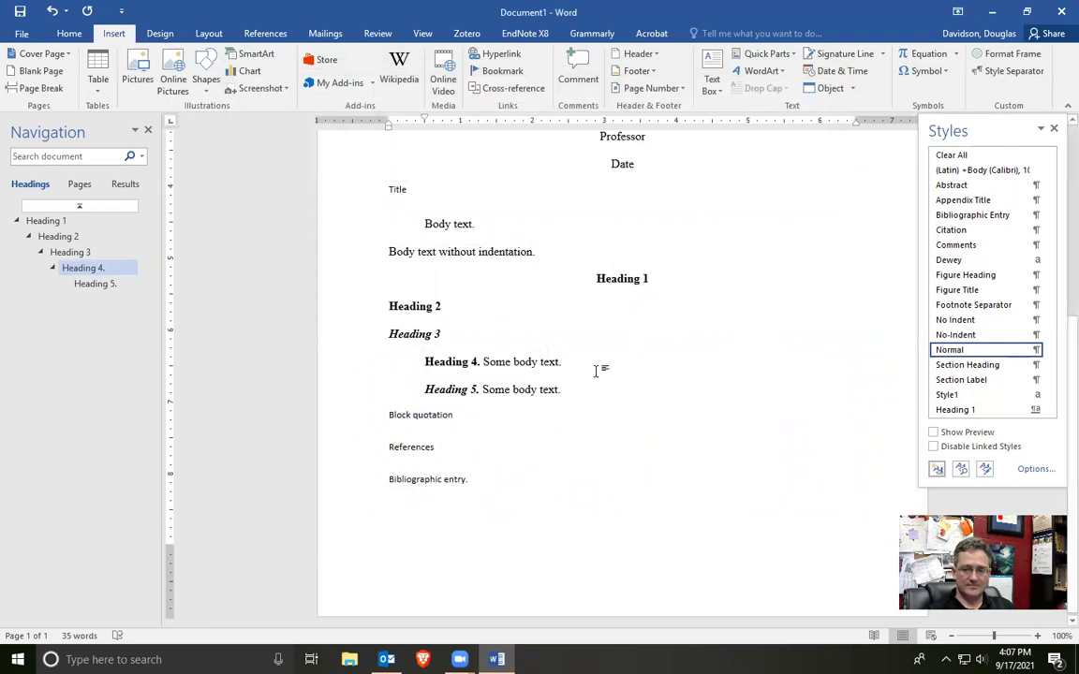
- Select the Block quotation line and scroll the Home Styles gallery to right-click Quote
{"action": "left_click", "coordinate": [337, 426]}
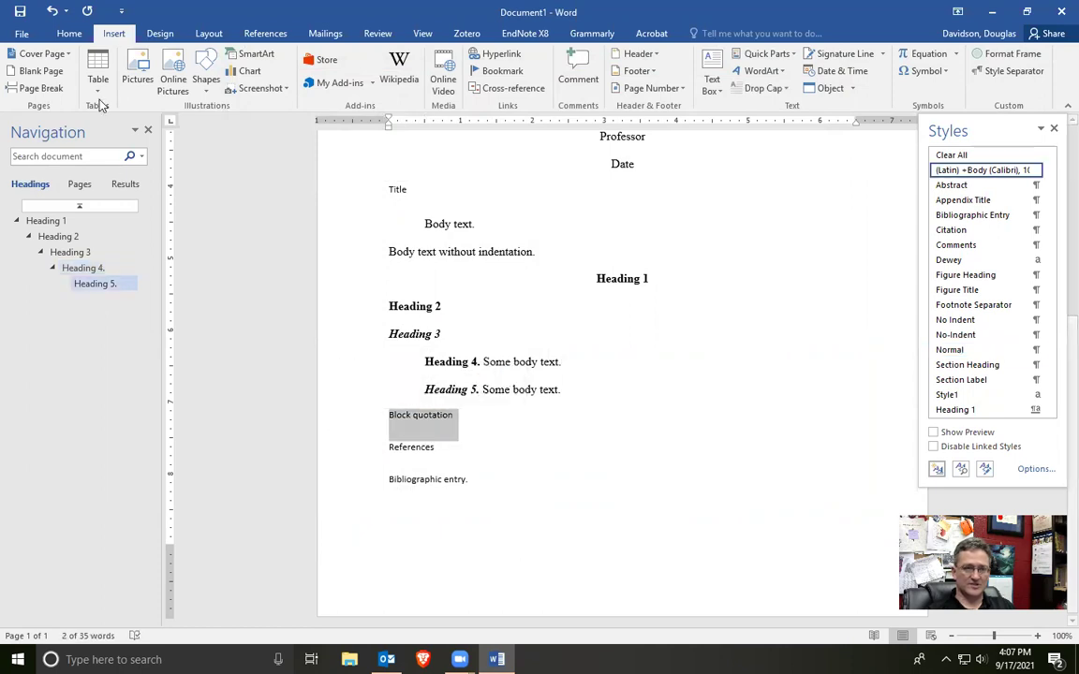
{"action": "left_click", "coordinate": [78, 35]}
{"action": "left_click", "coordinate": [765, 70]}
{"action": "left_click", "coordinate": [765, 70]}
{"action": "left_click", "coordinate": [764, 70]}
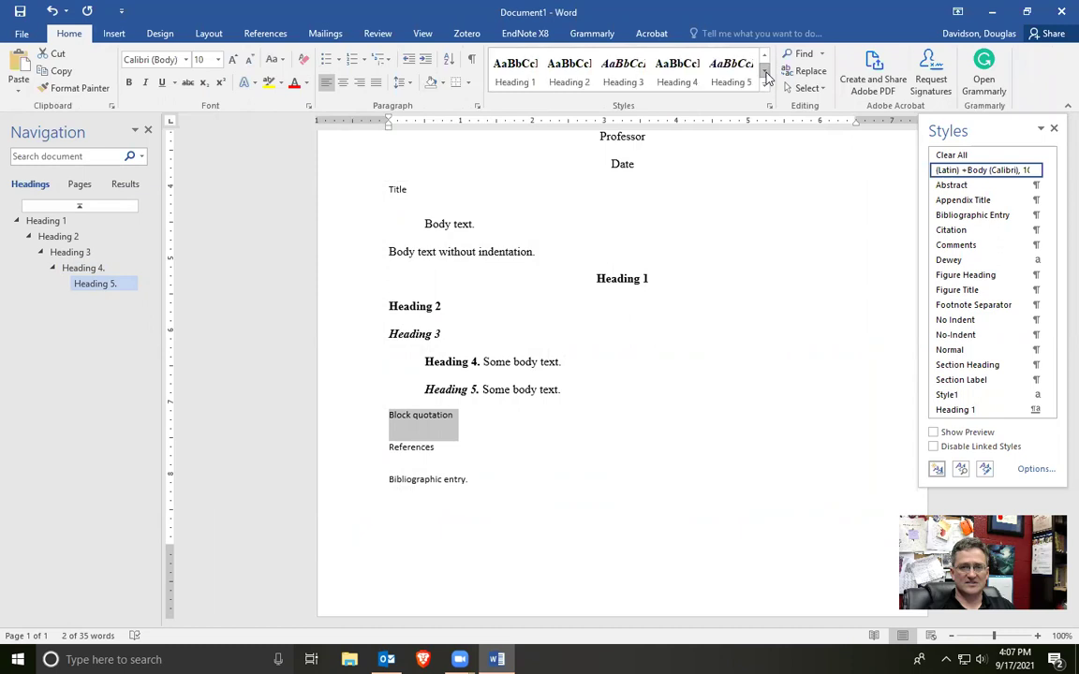
{"action": "left_click", "coordinate": [765, 70]}
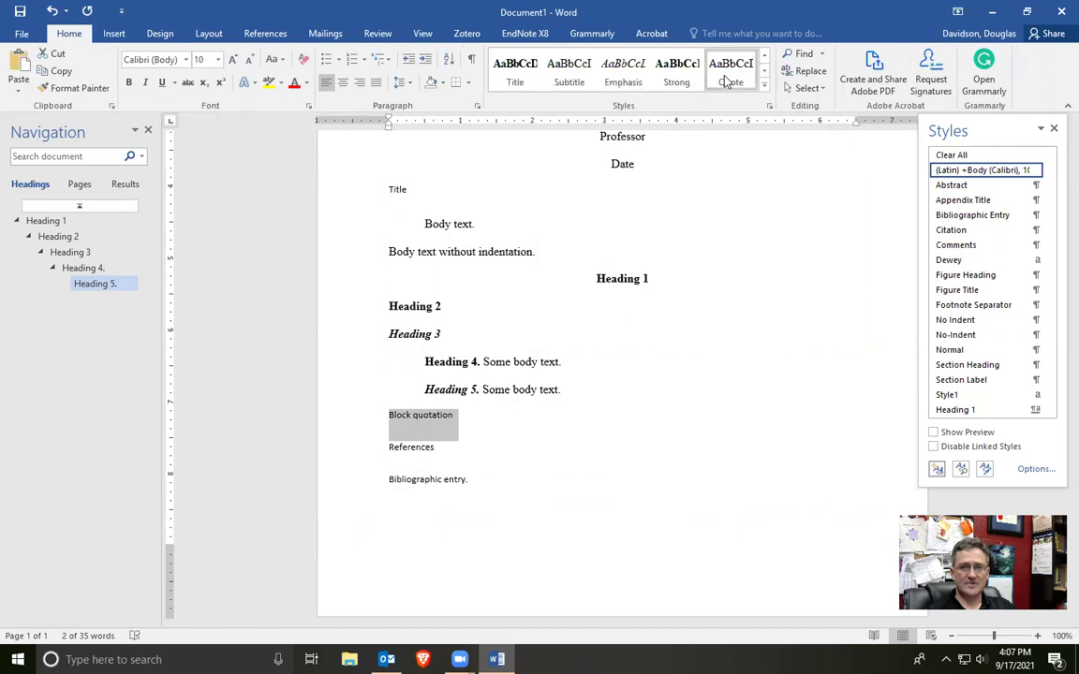
{"action": "right_click", "coordinate": [737, 79]}
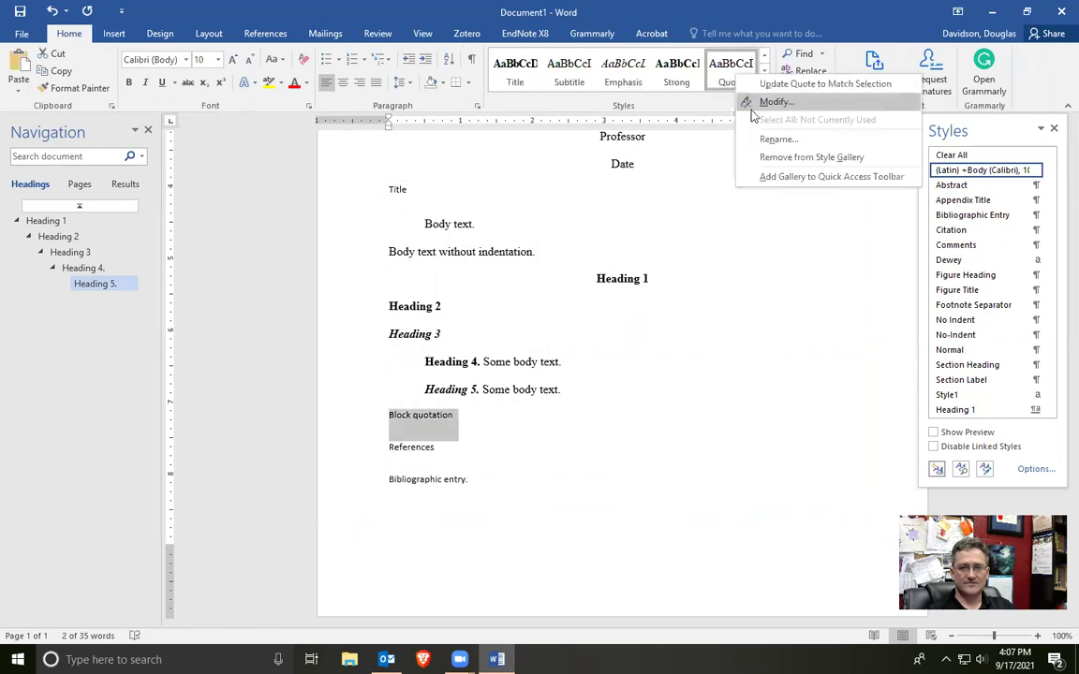
- Start modifying the Quote style, keeping automatic font colour and left alignment
{"action": "left_click", "coordinate": [770, 102]}
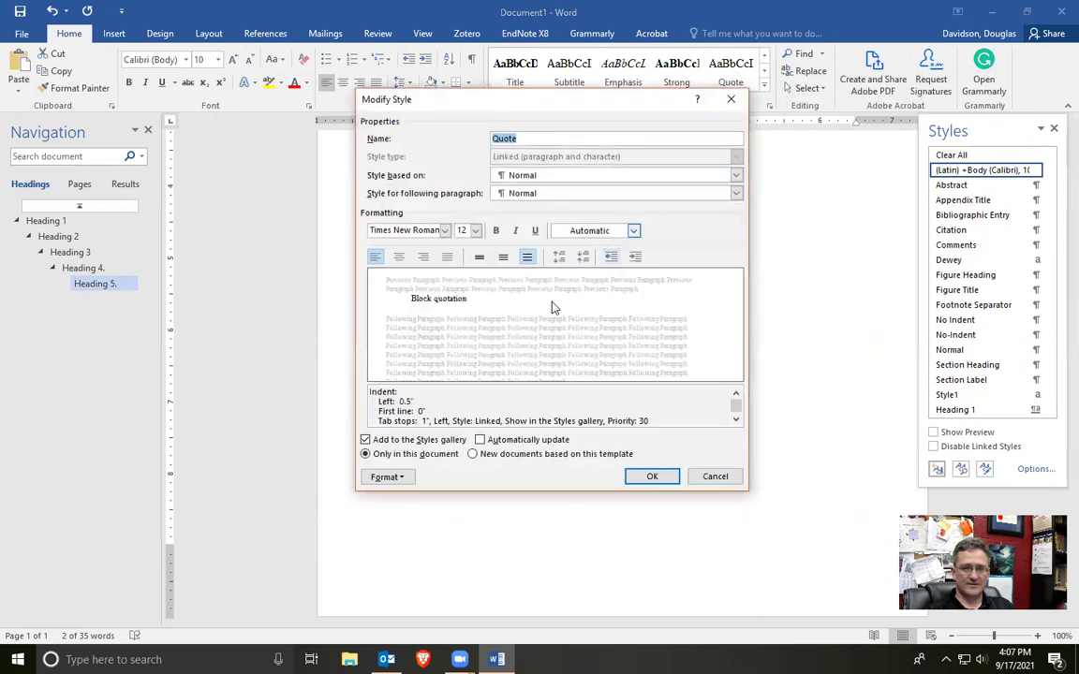
{"action": "left_click", "coordinate": [630, 231]}
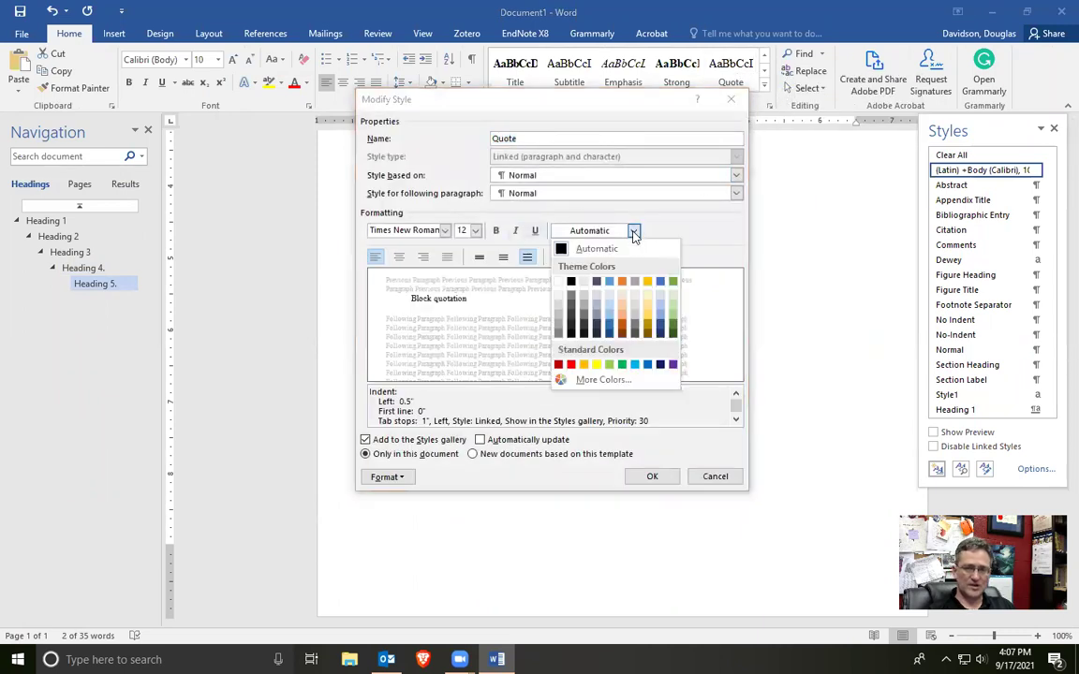
{"action": "left_click", "coordinate": [609, 248]}
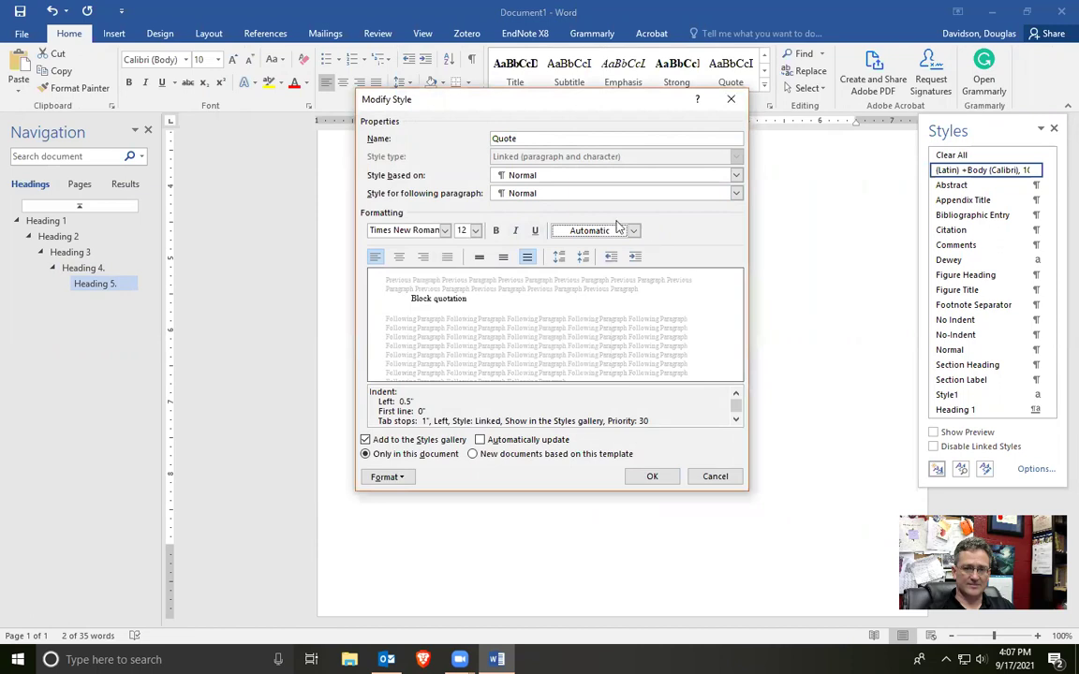
{"action": "left_click", "coordinate": [375, 259]}
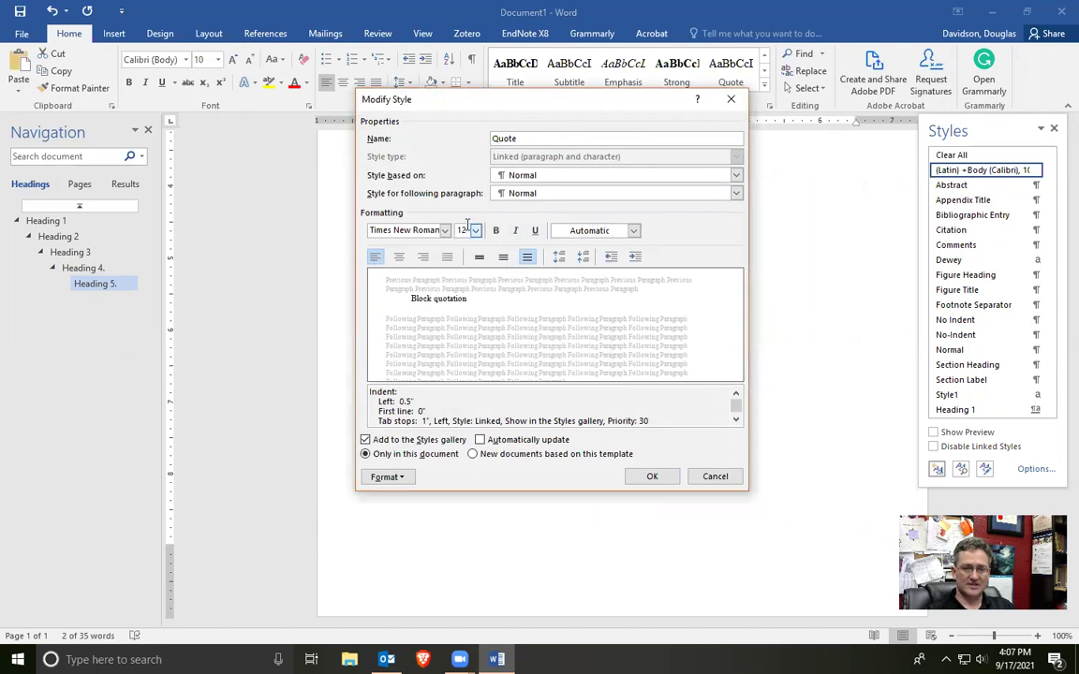
- Confirm the Quote paragraph settings: 0.5" left indent with no special first-line indent
{"action": "left_click", "coordinate": [387, 478]}
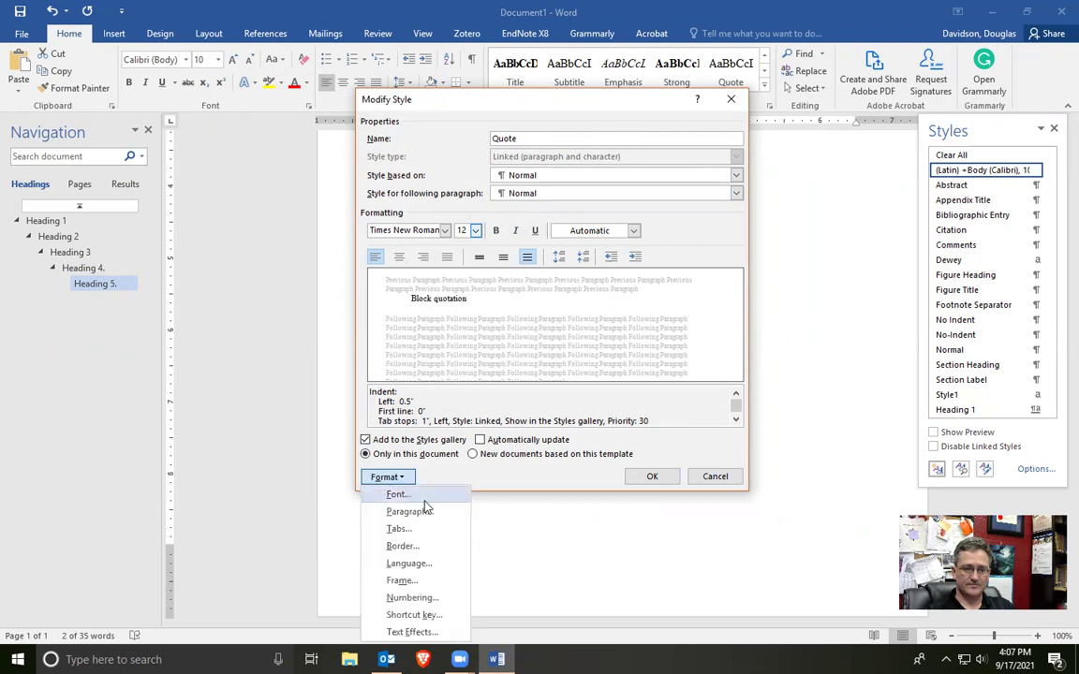
{"action": "left_click", "coordinate": [360, 578]}
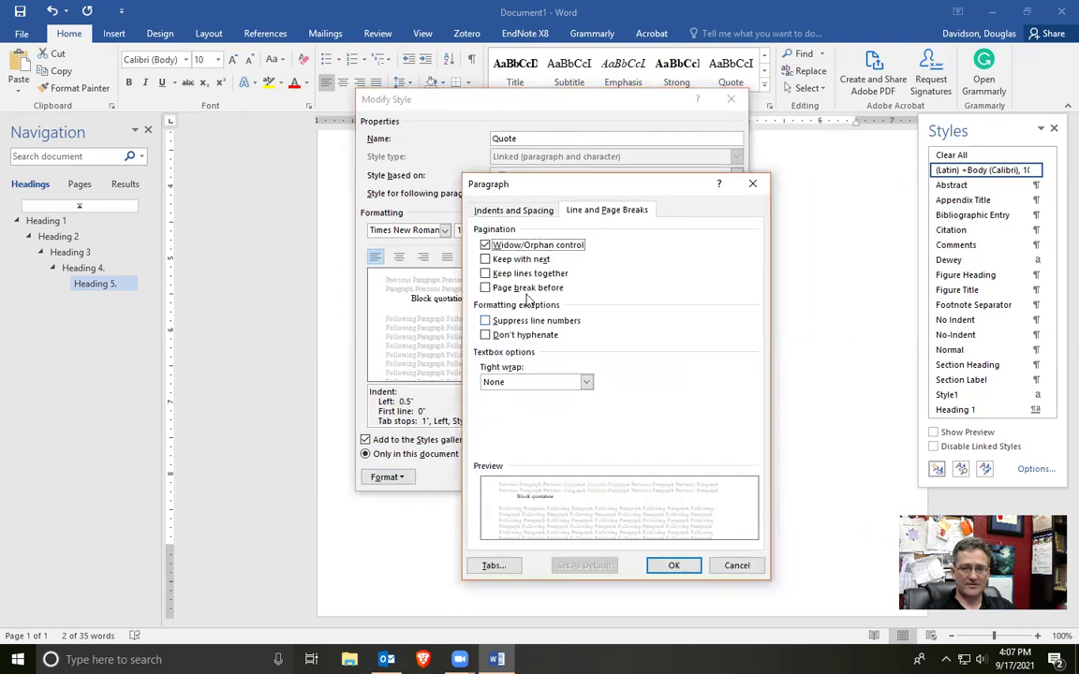
{"action": "left_click", "coordinate": [521, 211]}
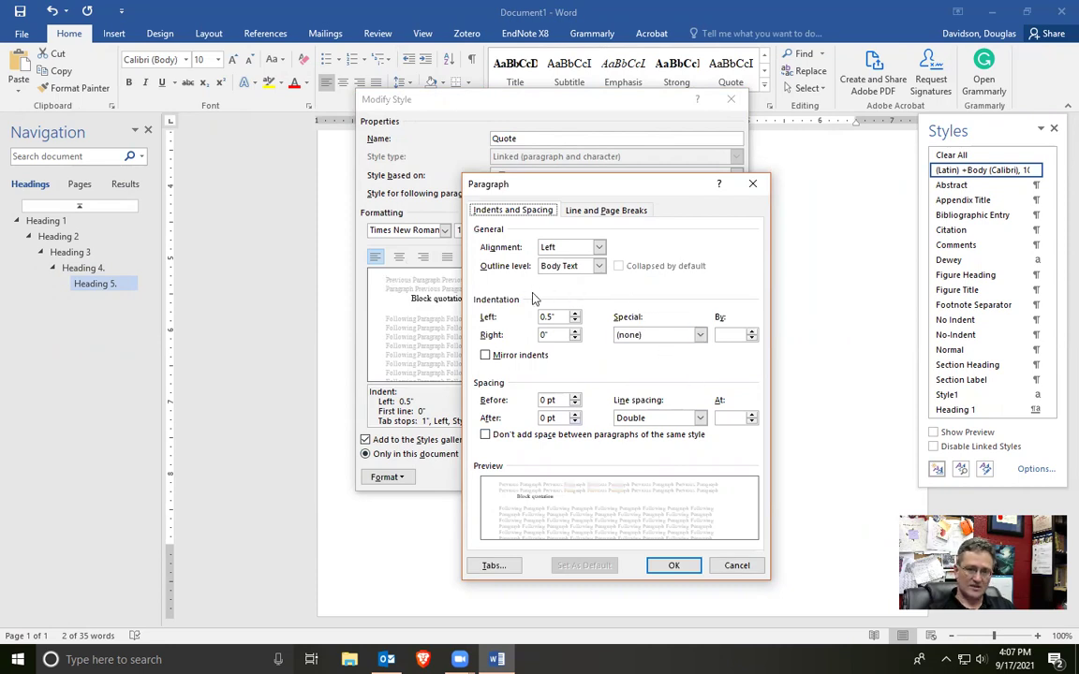
{"action": "left_click", "coordinate": [657, 336]}
{"action": "left_click", "coordinate": [658, 344]}
{"action": "left_click", "coordinate": [656, 335]}
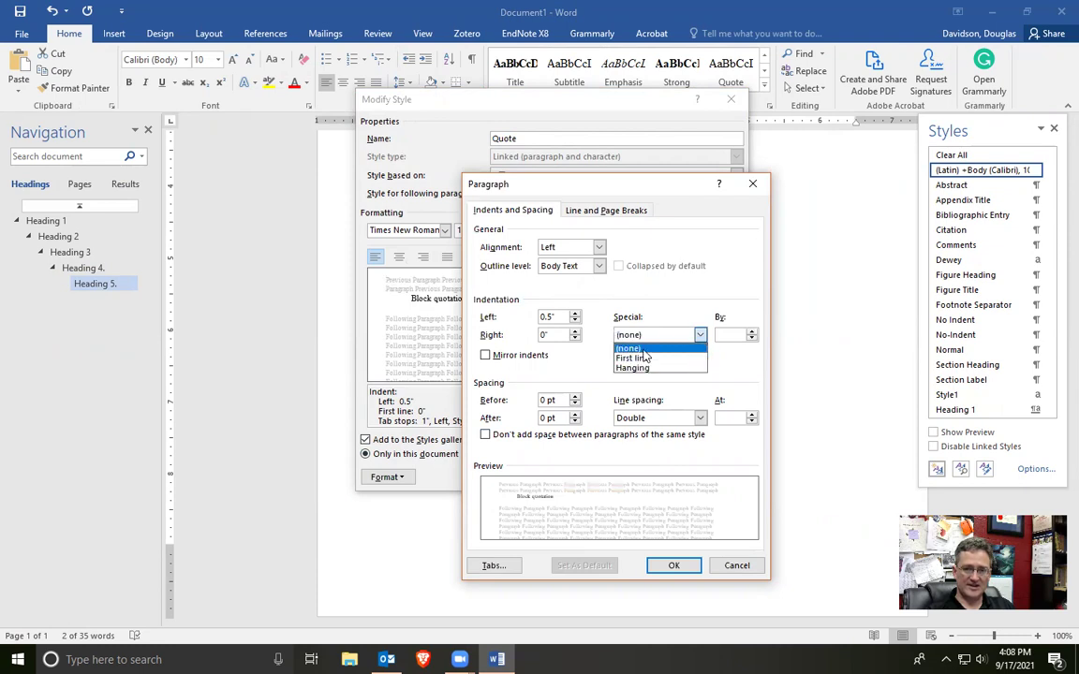
{"action": "left_click", "coordinate": [643, 349]}
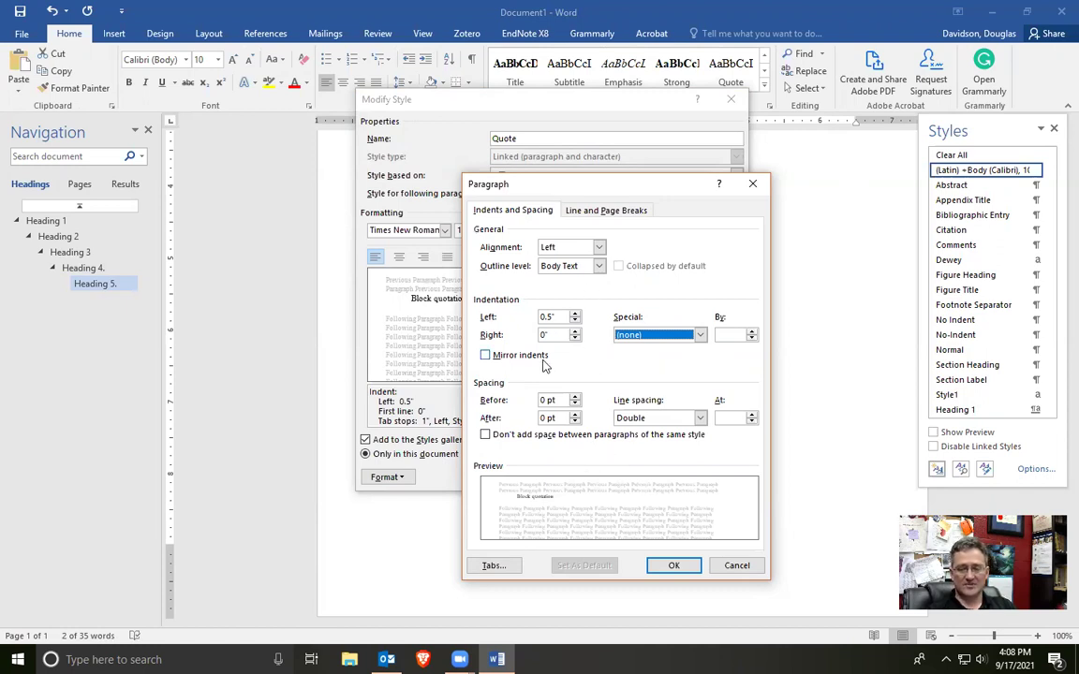
- Accept the 1" tab stop and save the Quote style changes
{"action": "left_click", "coordinate": [496, 572]}
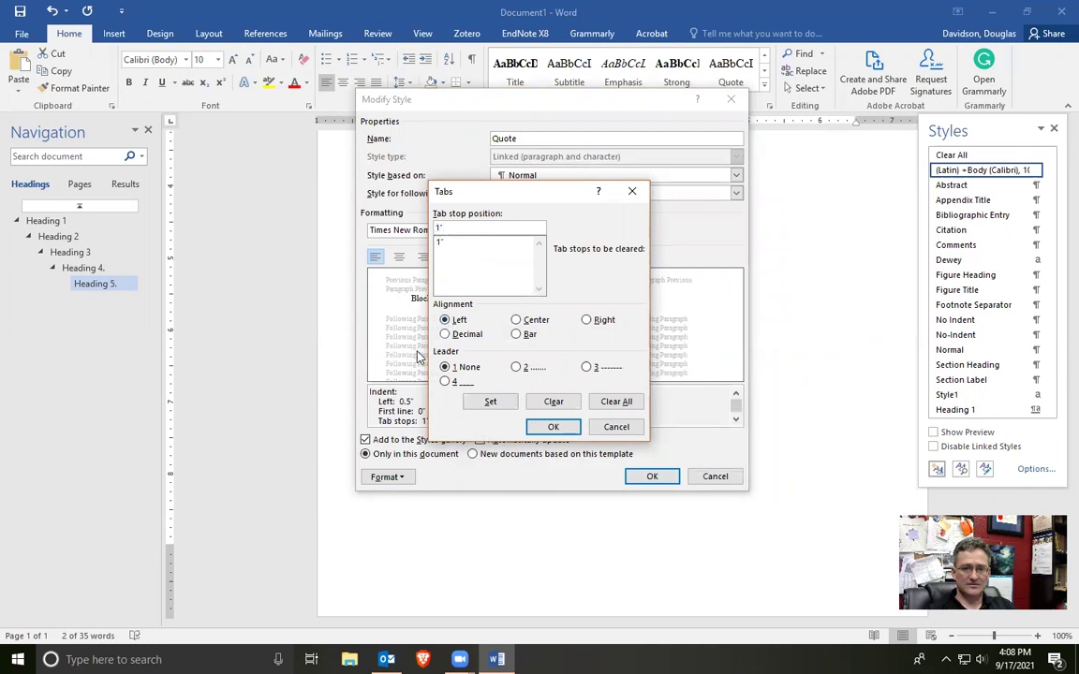
{"action": "left_click", "coordinate": [554, 428]}
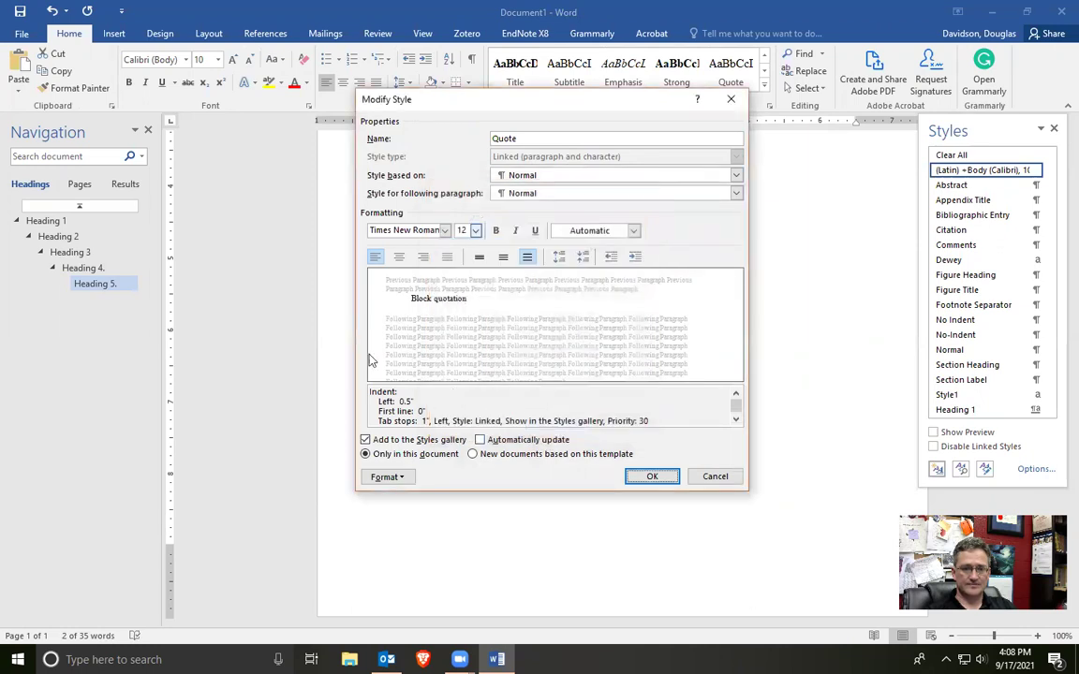
{"action": "left_click", "coordinate": [636, 480]}
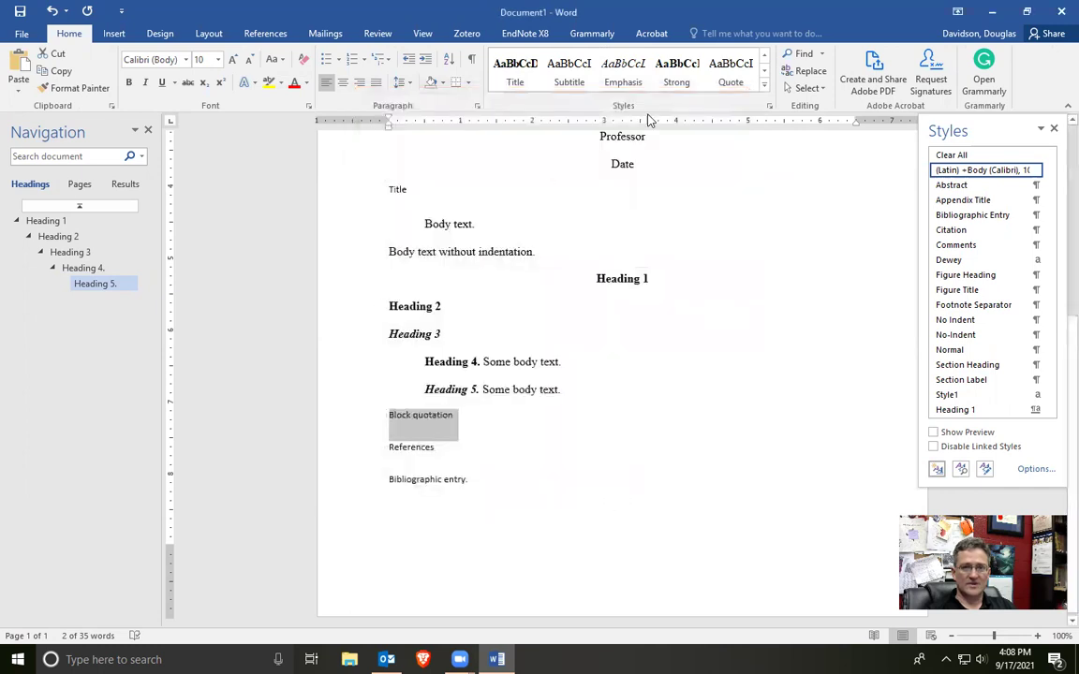
- Apply Quote to the Block quotation line and extend its text to end 'I love being a block quotation.'
{"action": "left_click", "coordinate": [732, 70]}
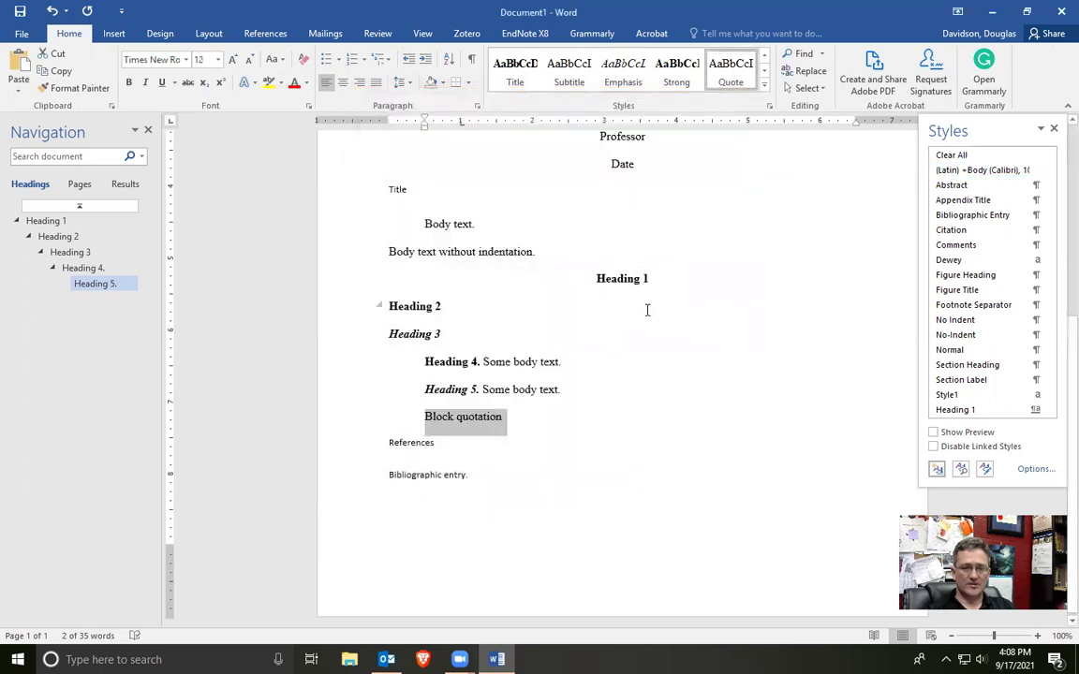
{"action": "left_click", "coordinate": [530, 421]}
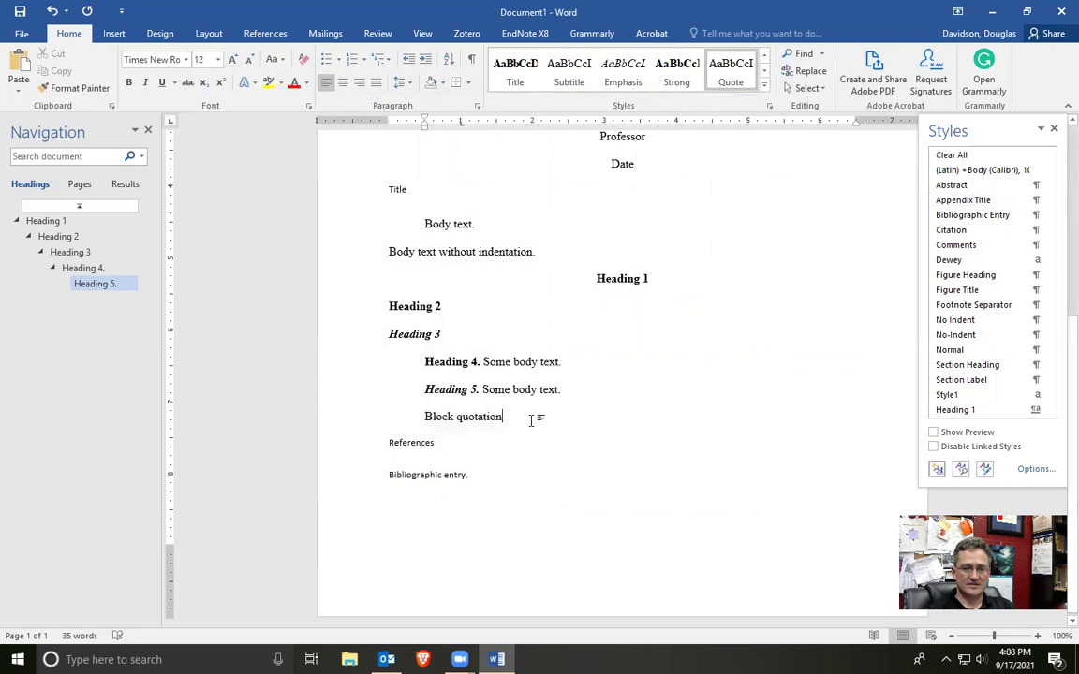
{"action": "type", "text": ". I am a blo"}
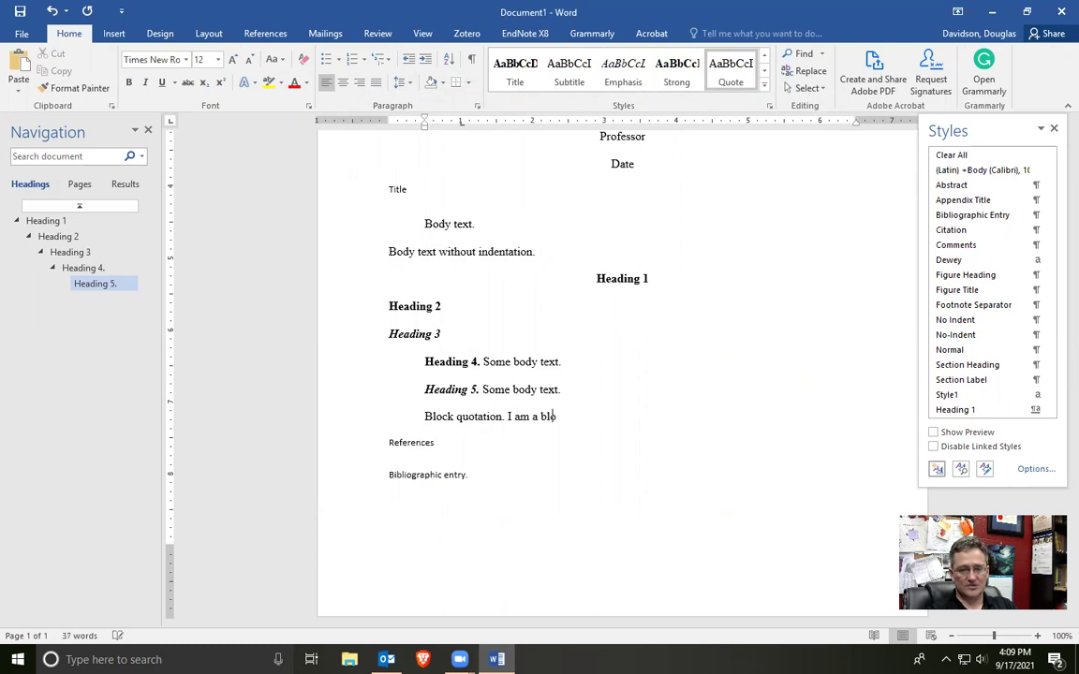
{"action": "type", "text": "ck quo"}
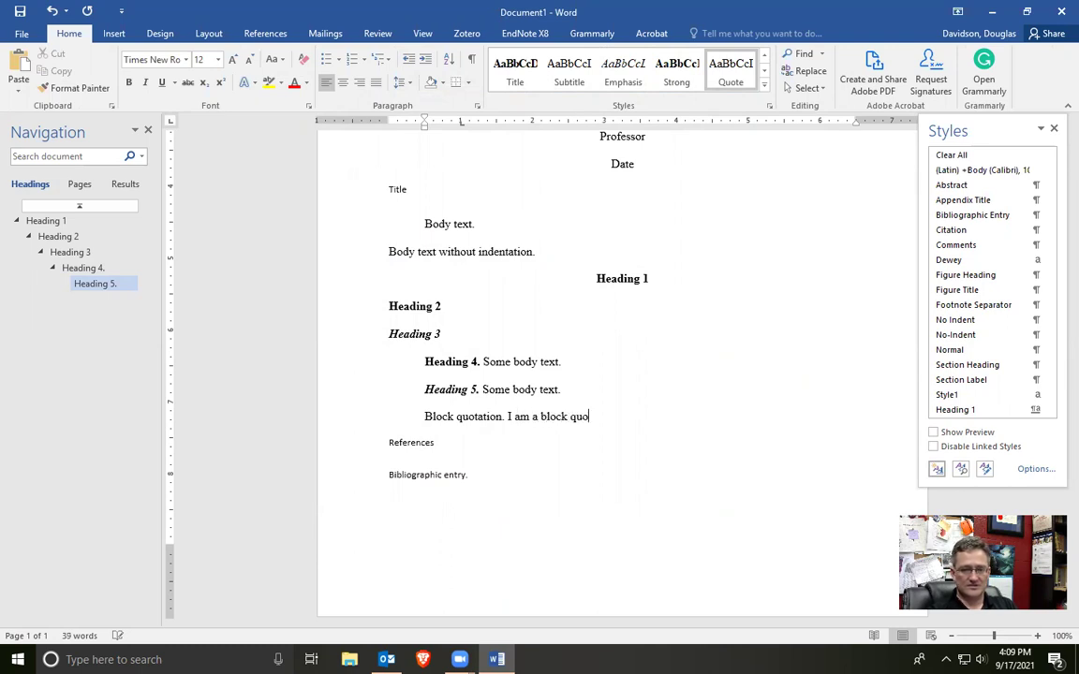
{"action": "type", "text": "tation. I love being a bl"}
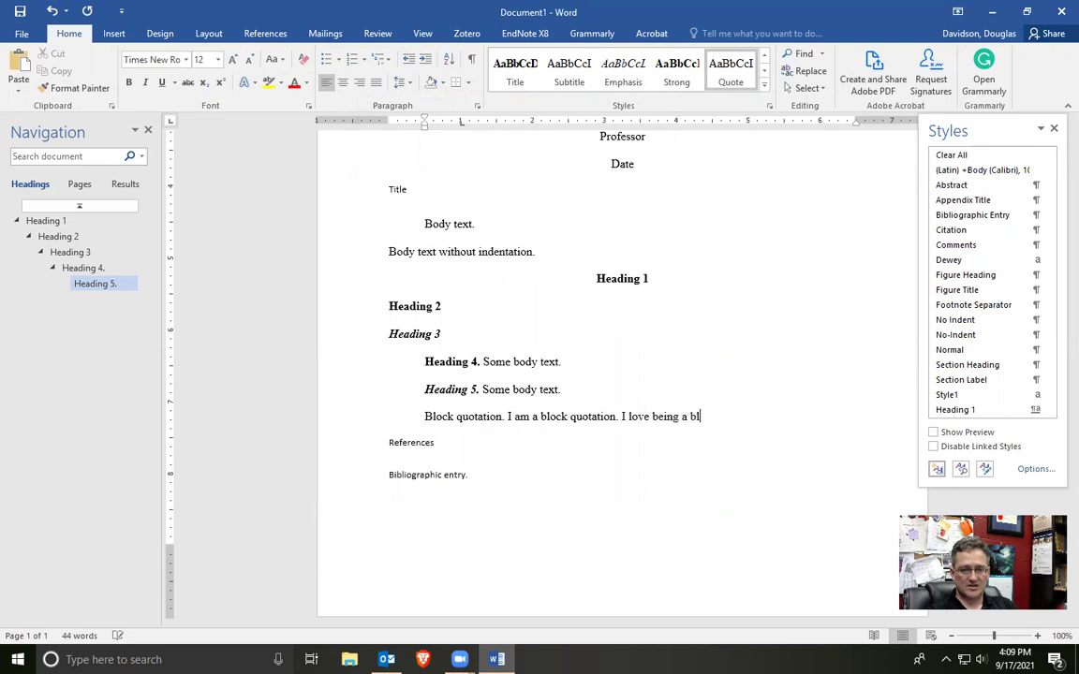
{"action": "type", "text": "ock qui"}
{"action": "type", "text": "tation."}
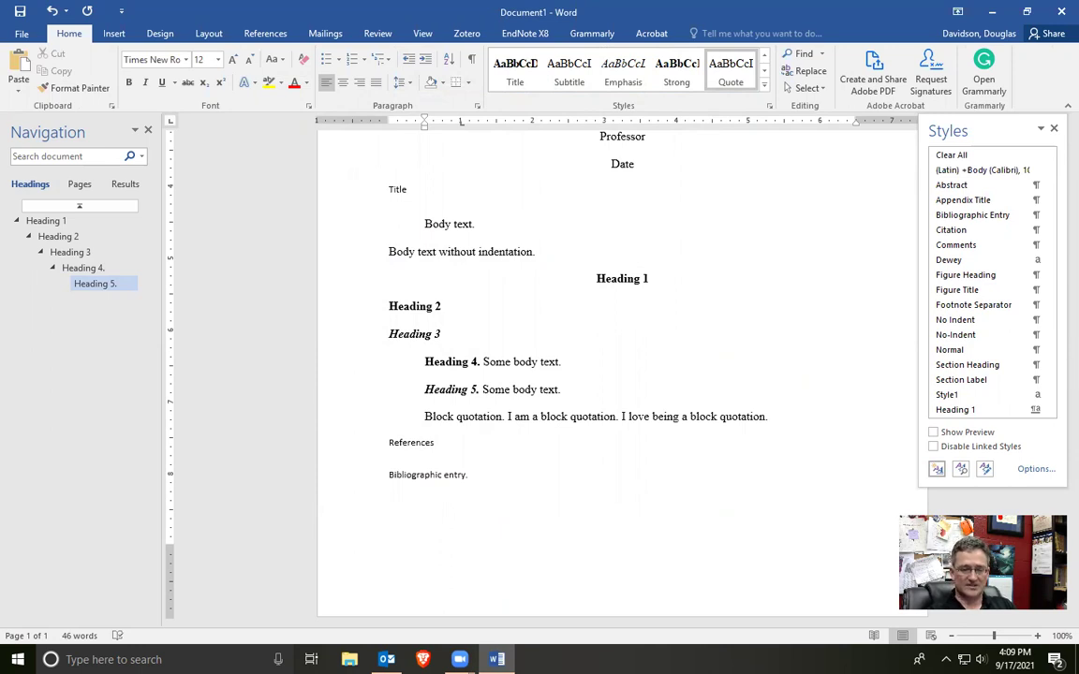
- Add a second Quote paragraph: 'This is the second paragraph of the block quotation.'
{"action": "key", "text": "Return"}
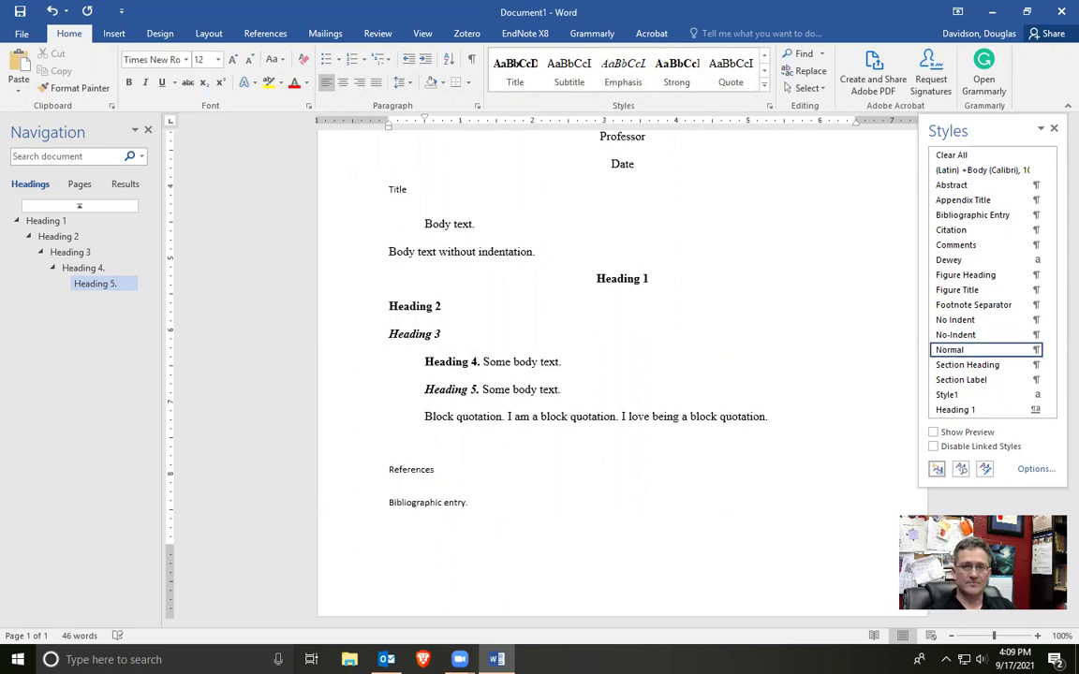
{"action": "left_click", "coordinate": [739, 62]}
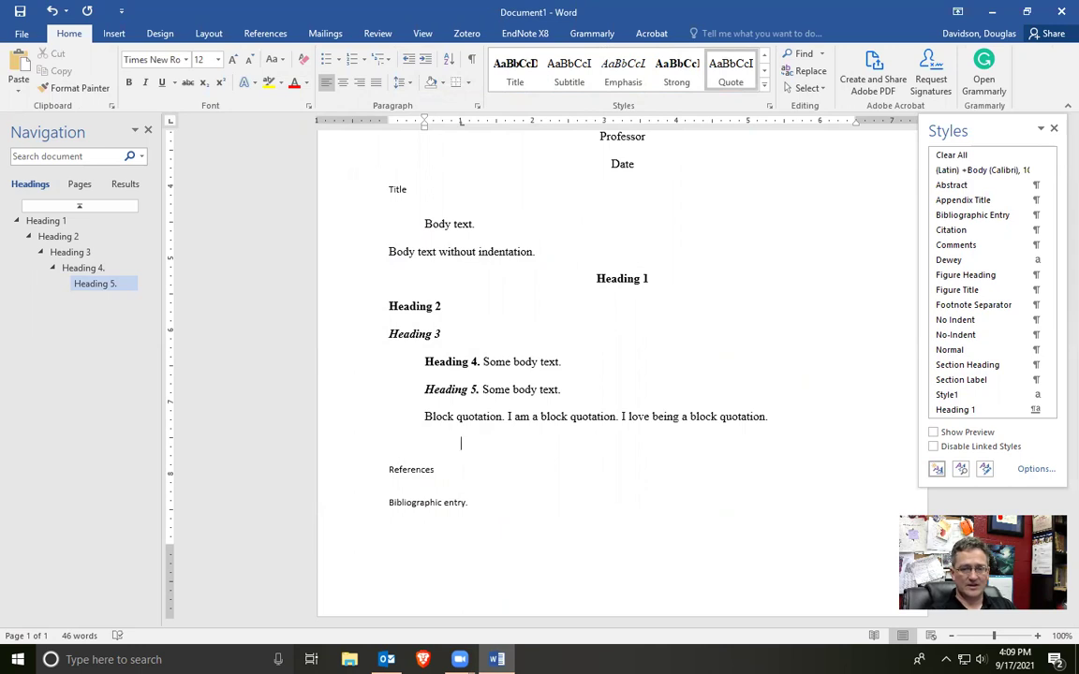
{"action": "type", "text": "This"}
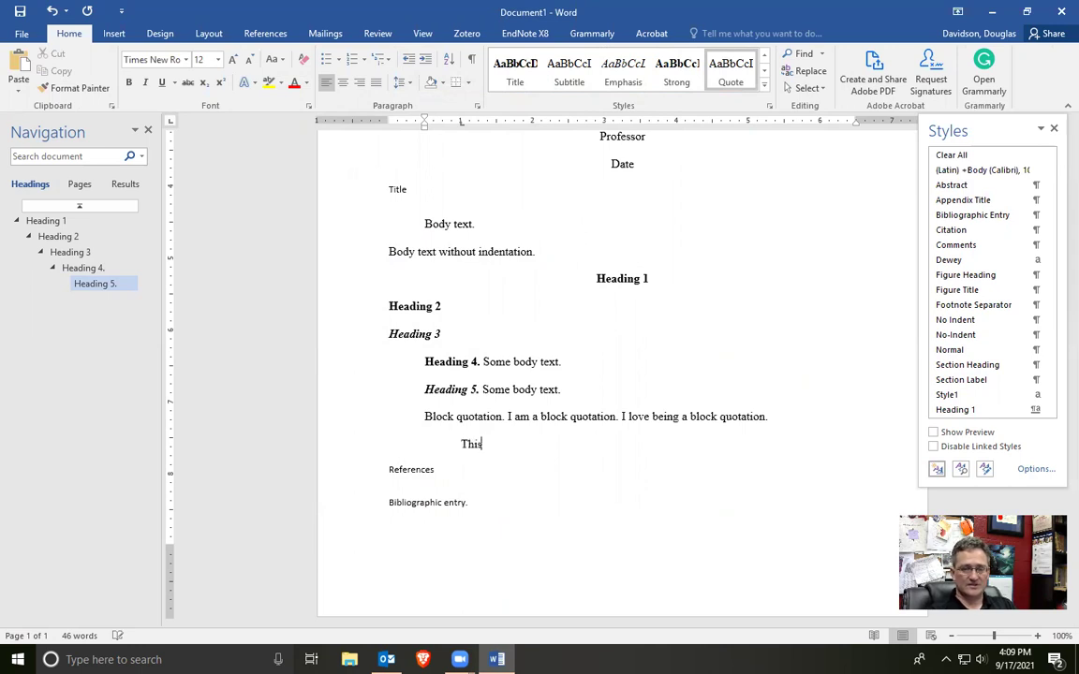
{"action": "type", "text": " is the second paragraph o"}
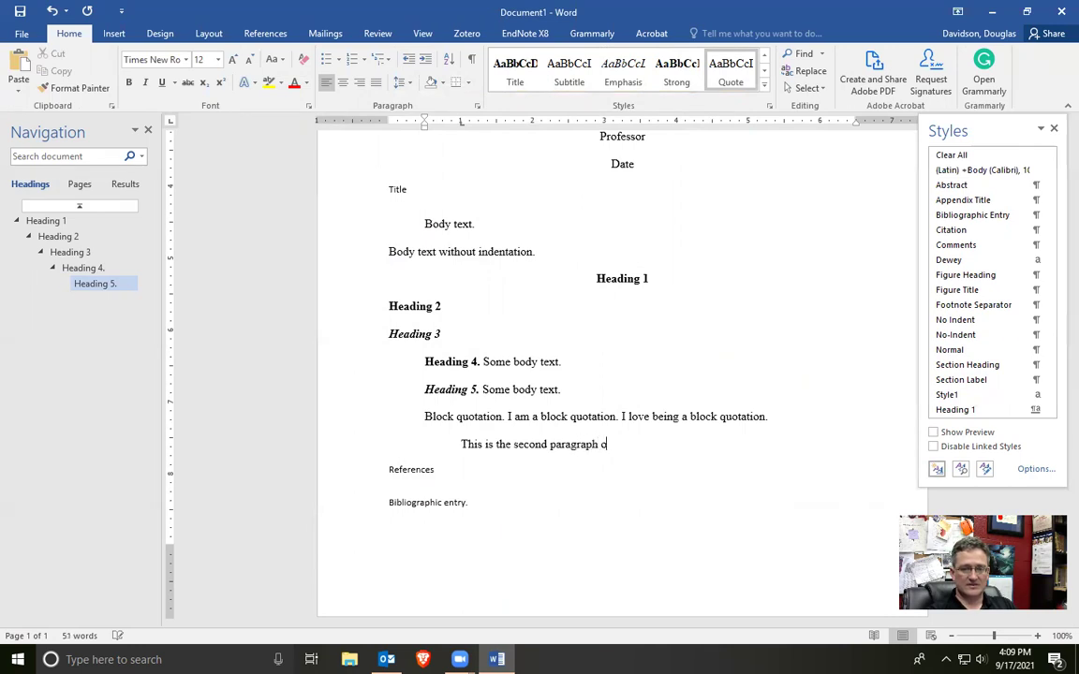
{"action": "type", "text": "f the block quotation."}
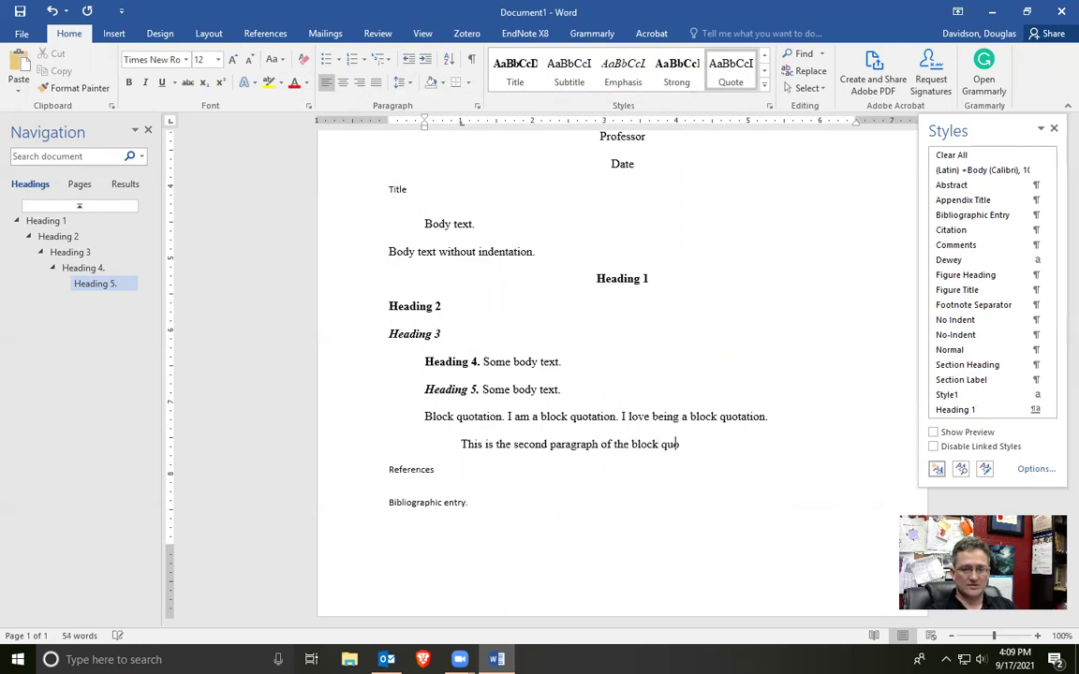
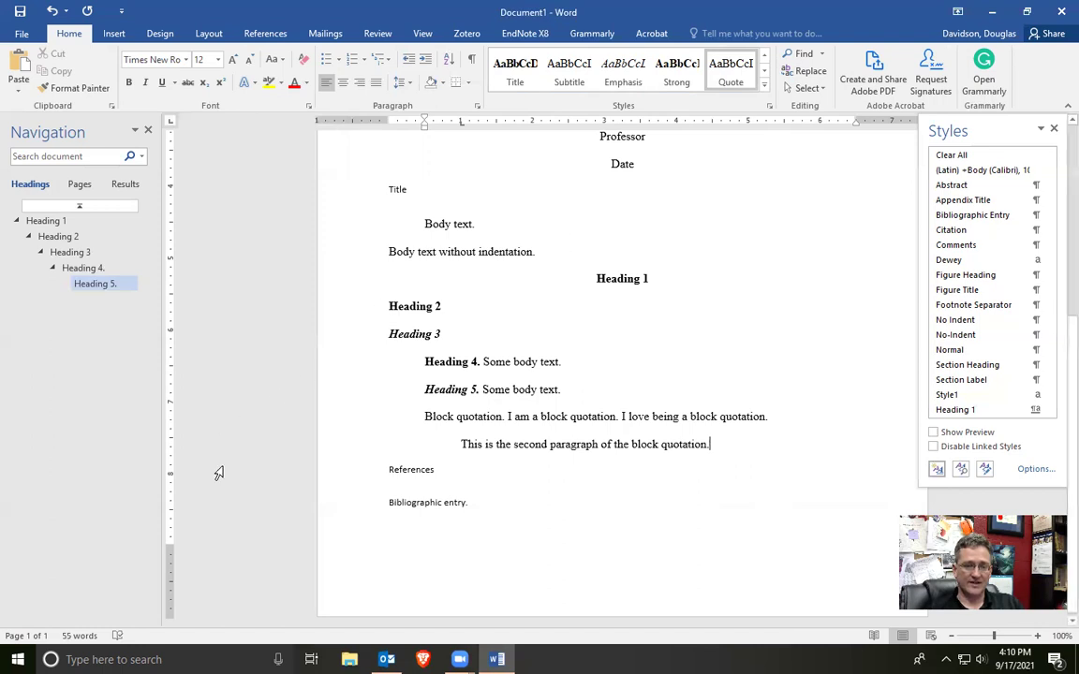
- Merge the block quotation's second paragraph into the first, then split it back with a tab indent
{"action": "left_click", "coordinate": [463, 444]}
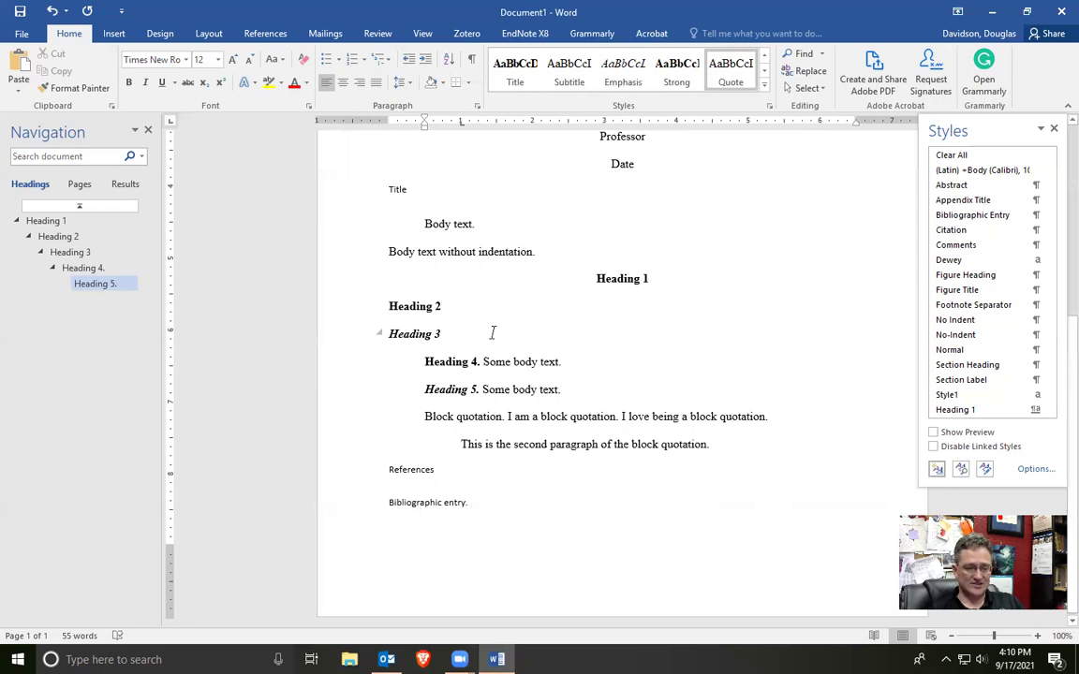
{"action": "key", "text": "BackSpace"}
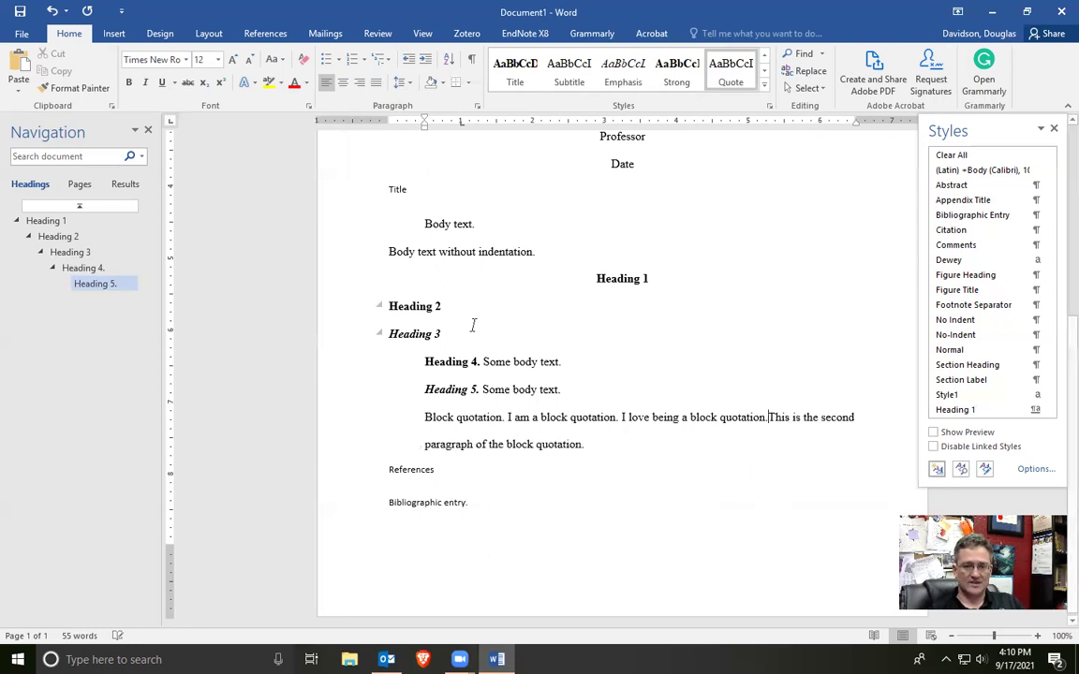
{"action": "key", "text": "Return"}
{"action": "key", "text": "Tab"}
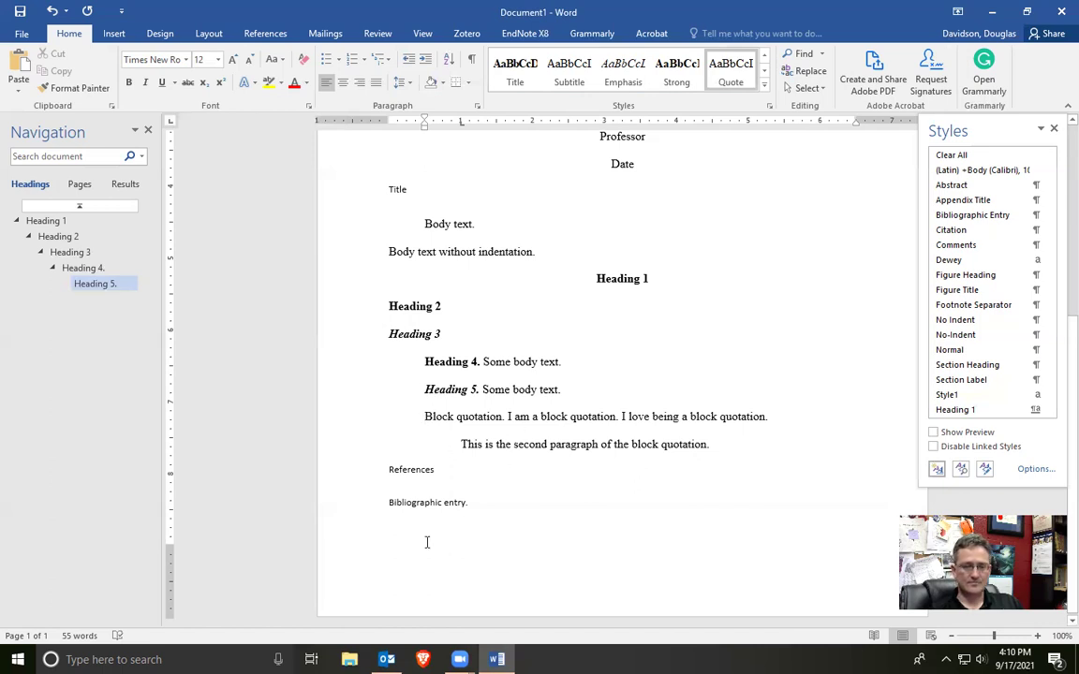
- From the Title line, start a new style named Section Label2 based on Heading 1
{"action": "scroll", "coordinate": [426, 414], "scroll_direction": "up", "scroll_amount": 2}
{"action": "scroll", "coordinate": [457, 409], "scroll_direction": "down", "scroll_amount": 2}
{"action": "scroll", "coordinate": [348, 415], "scroll_direction": "up", "scroll_amount": 3}
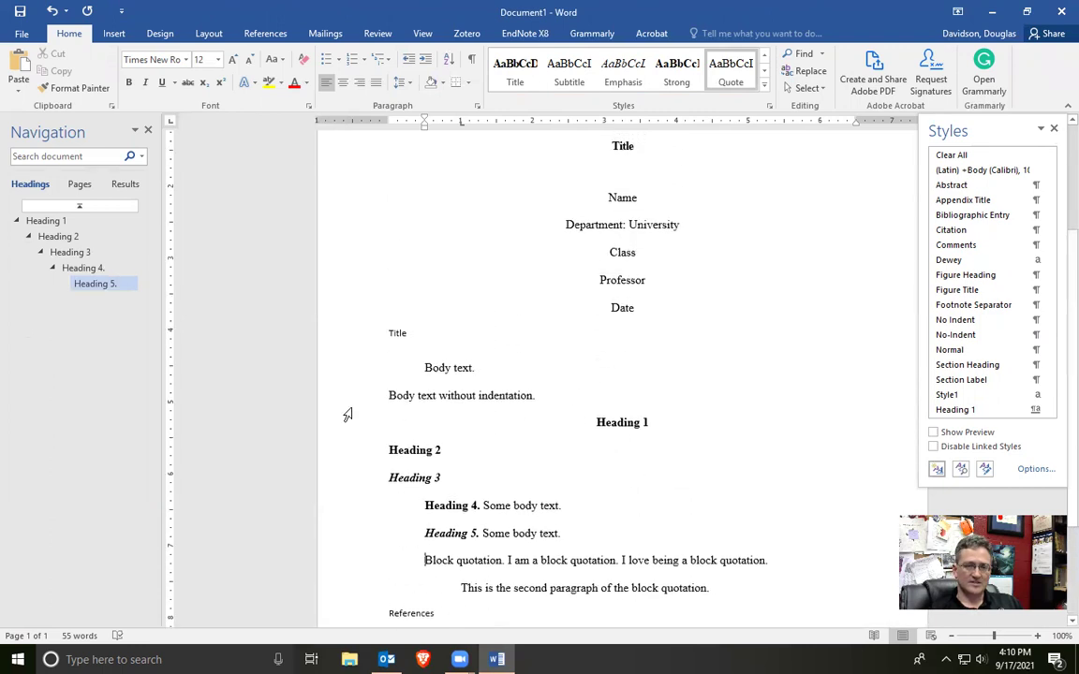
{"action": "left_click", "coordinate": [334, 336]}
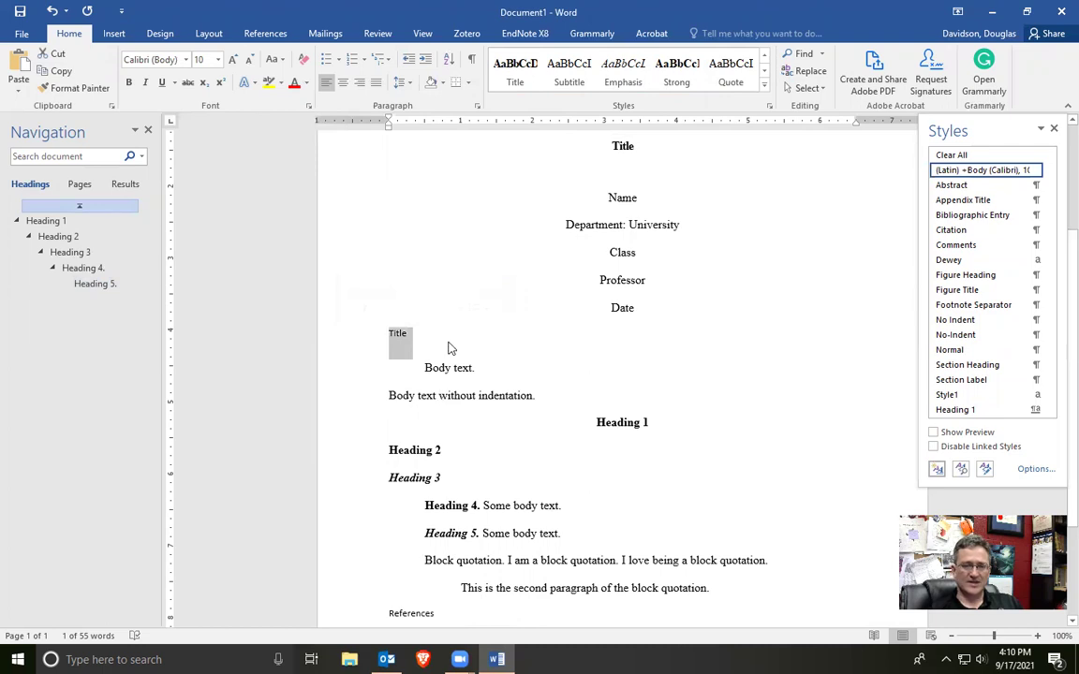
{"action": "left_click", "coordinate": [938, 470]}
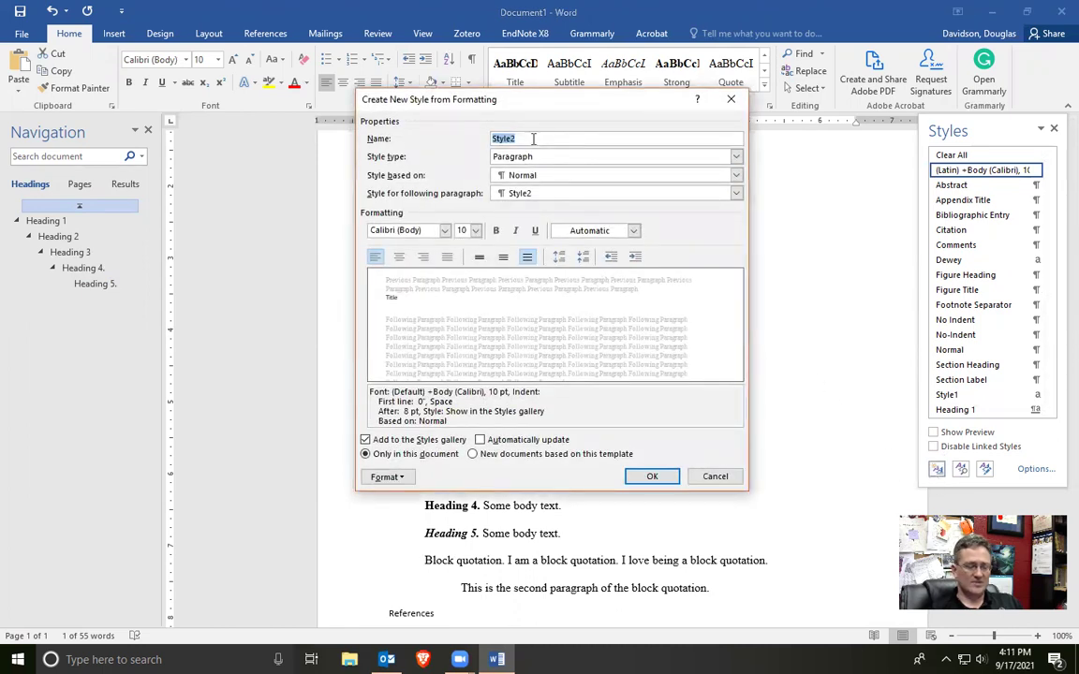
{"action": "type", "text": "Section Labe"}
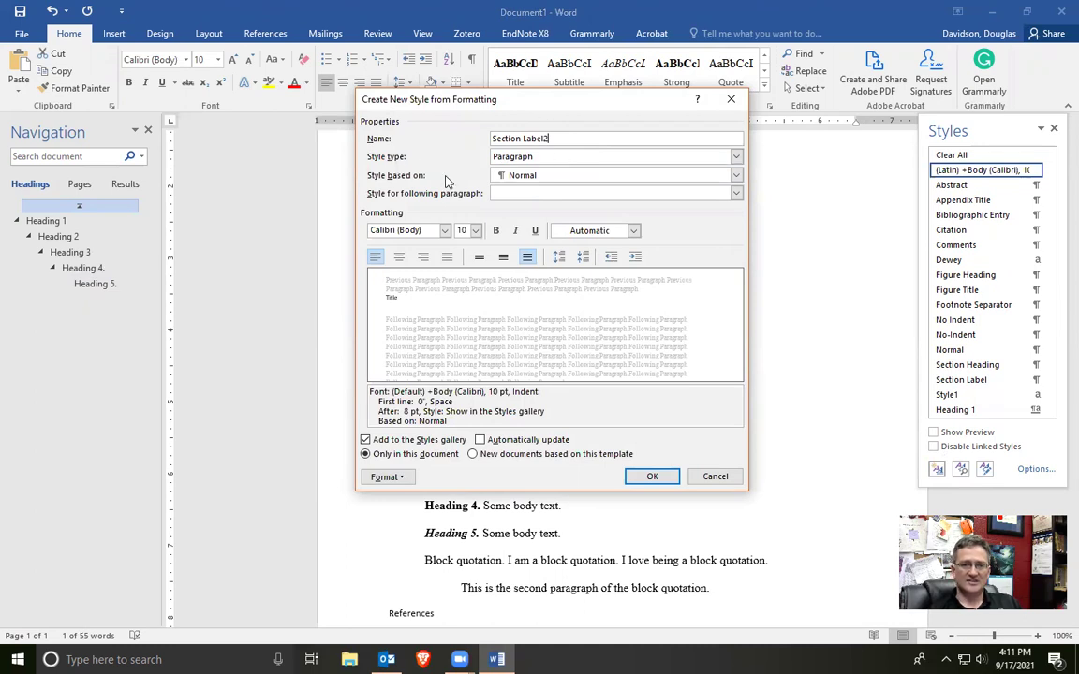
{"action": "left_click", "coordinate": [578, 175]}
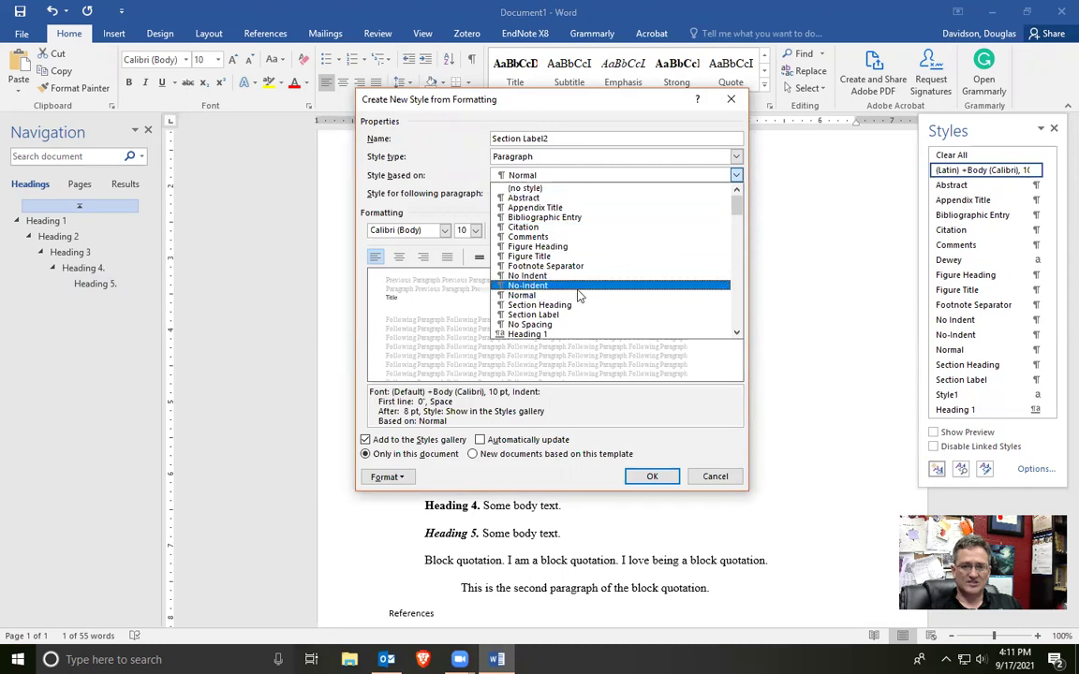
{"action": "scroll", "coordinate": [577, 295], "scroll_direction": "down", "scroll_amount": 1}
{"action": "scroll", "coordinate": [577, 295], "scroll_direction": "down", "scroll_amount": 1}
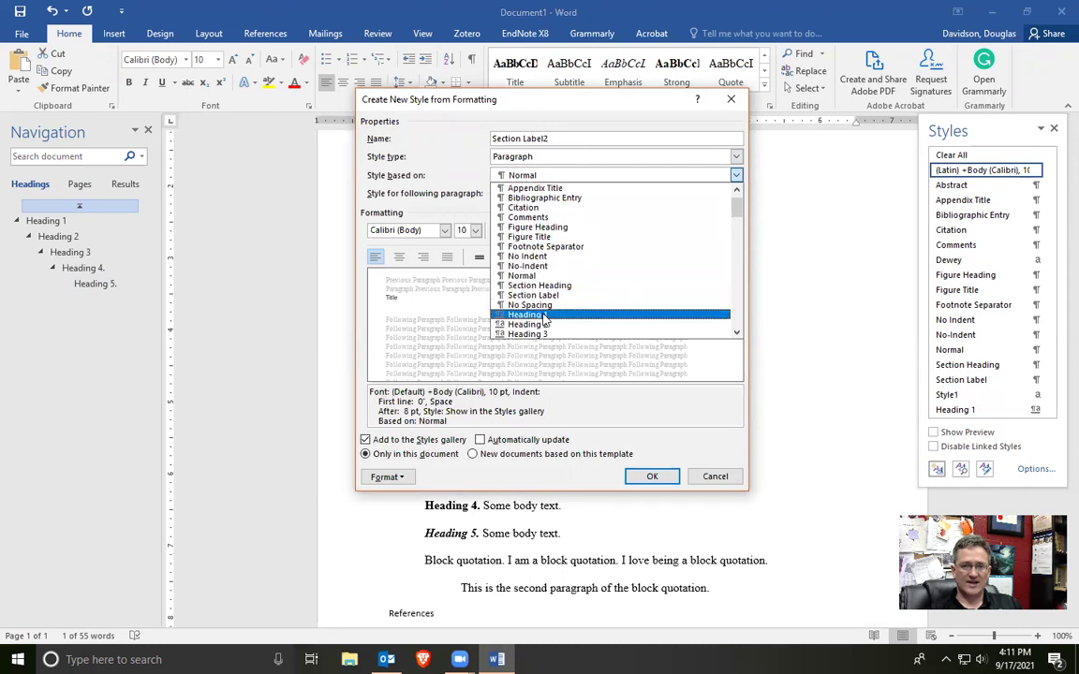
{"action": "left_click", "coordinate": [544, 316]}
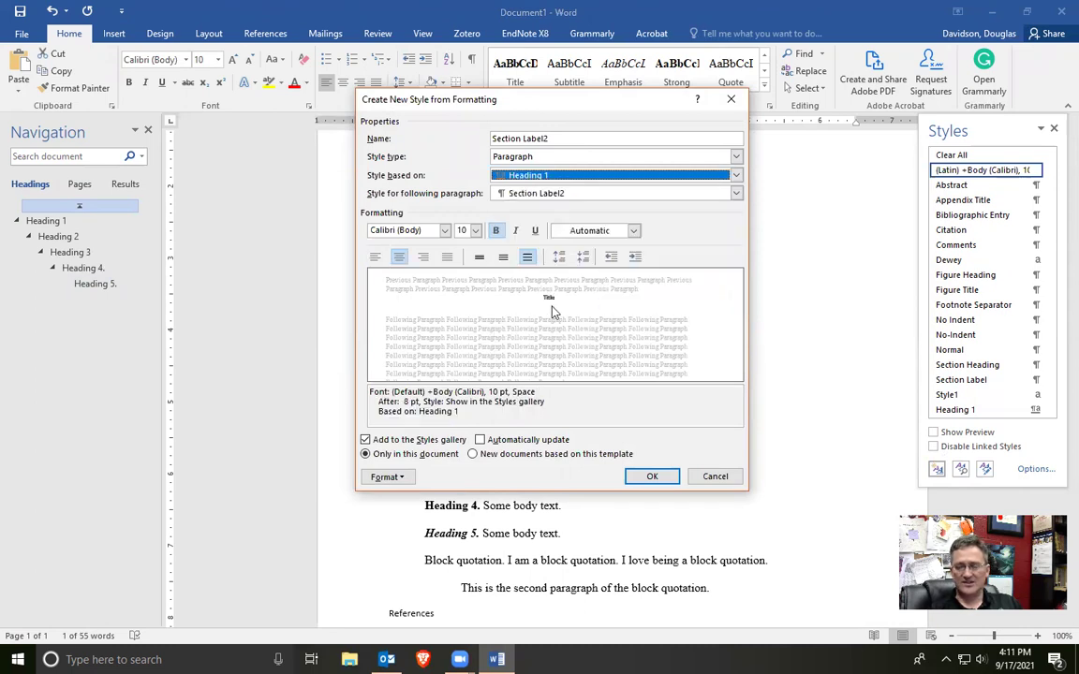
- Make Normal the following style and set the style font to Times New Roman 12
{"action": "left_click", "coordinate": [578, 197]}
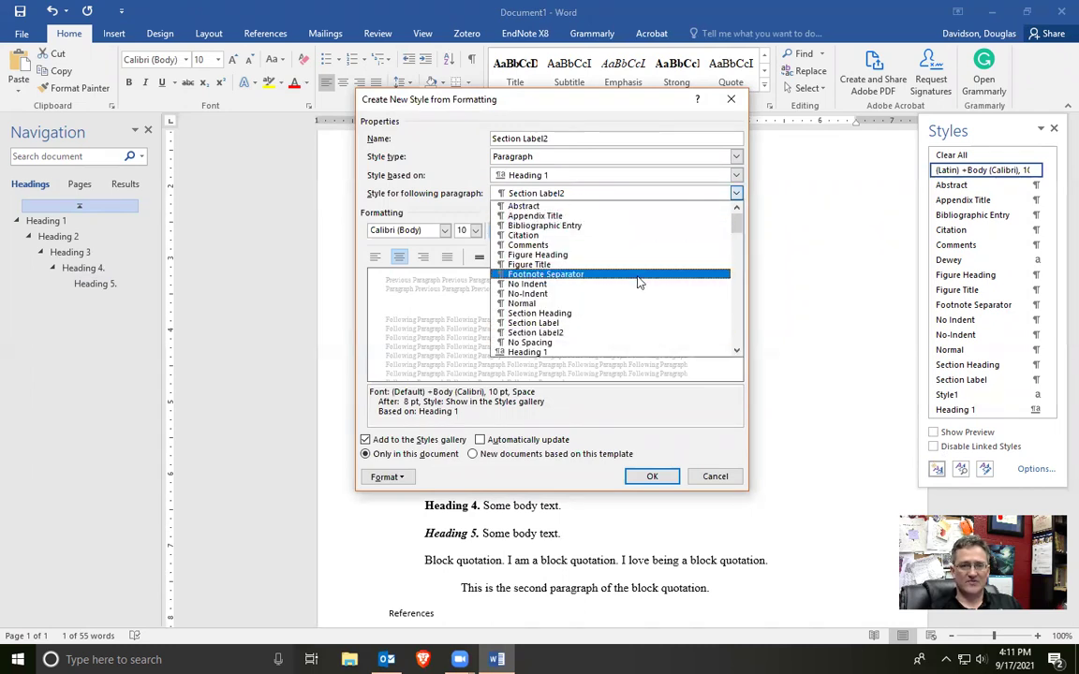
{"action": "scroll", "coordinate": [585, 280], "scroll_direction": "down", "scroll_amount": 2}
{"action": "left_click", "coordinate": [584, 283]}
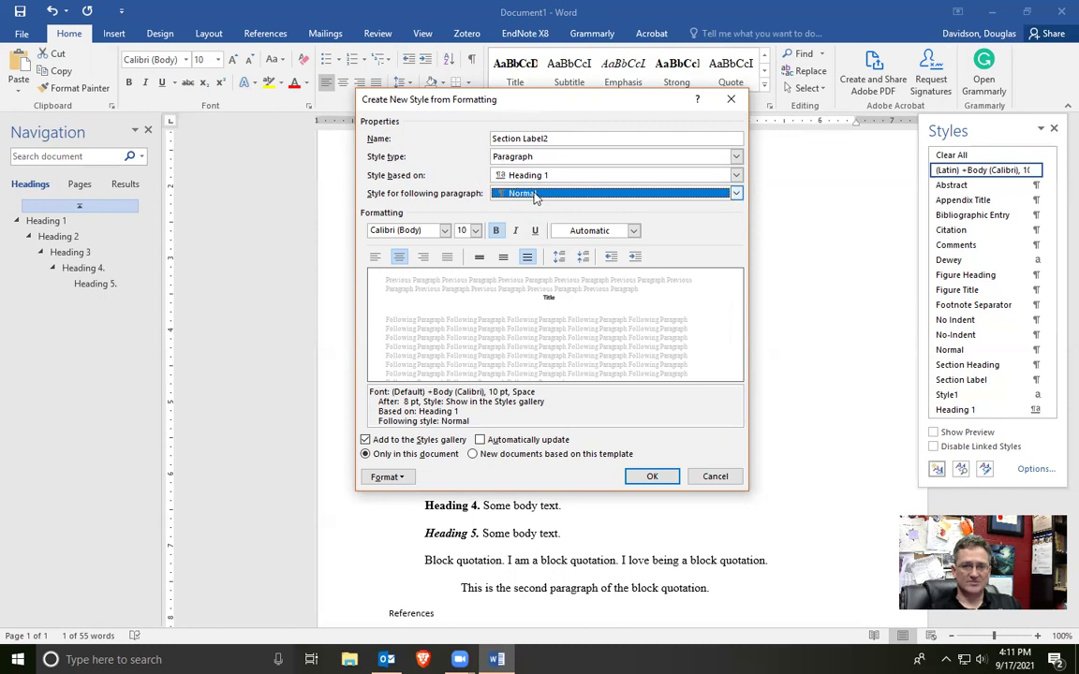
{"action": "left_click", "coordinate": [445, 230]}
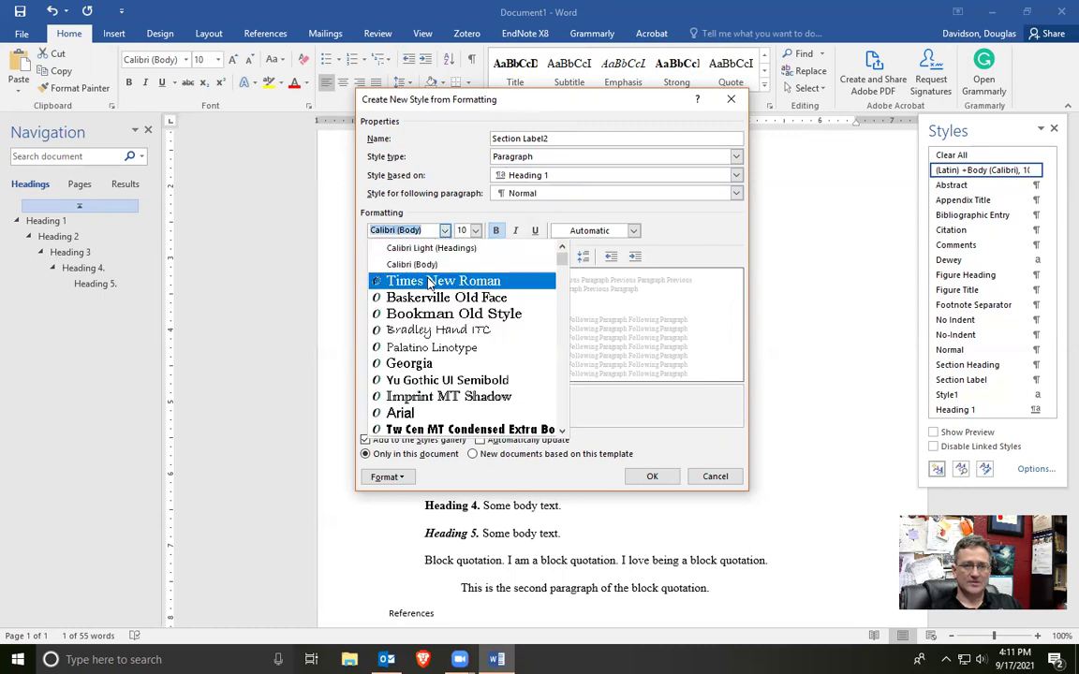
{"action": "left_click", "coordinate": [429, 281]}
{"action": "left_click", "coordinate": [475, 230]}
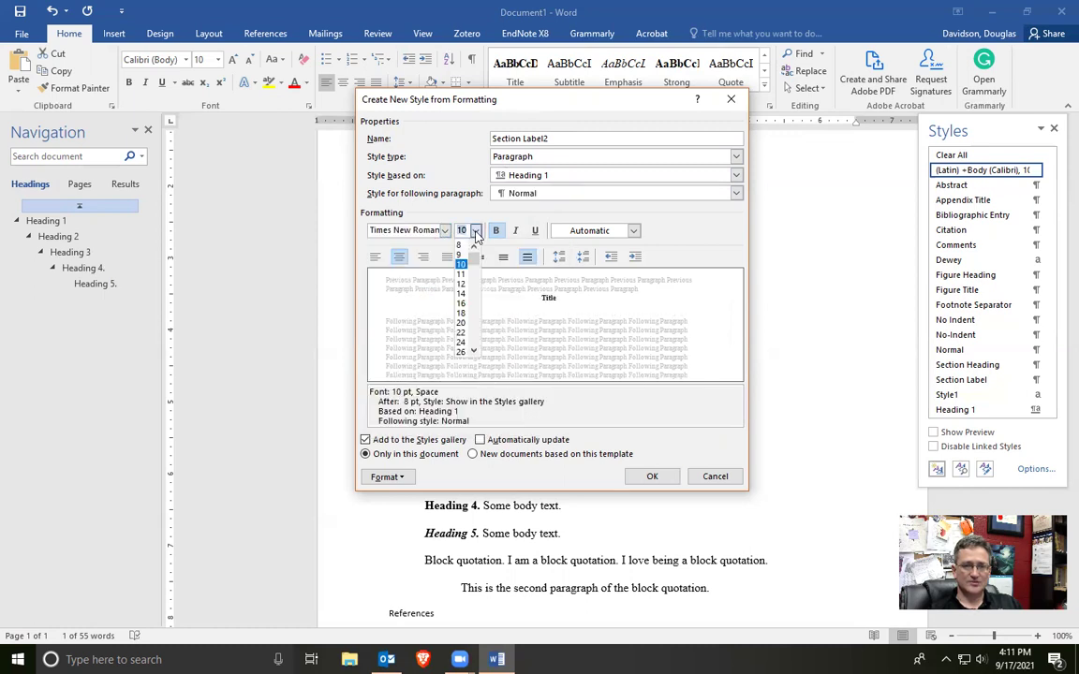
{"action": "left_click", "coordinate": [460, 285]}
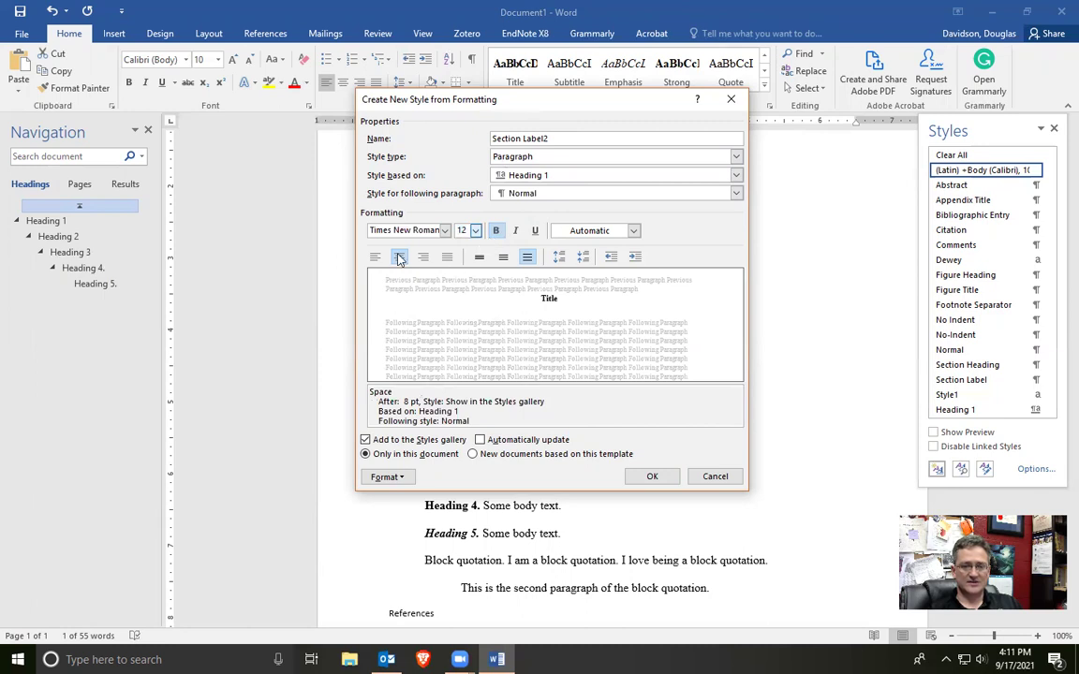
{"action": "left_click", "coordinate": [401, 477]}
- Give the style 0 pt after, no special indent and page break before, then cancel the style
{"action": "left_click", "coordinate": [412, 511]}
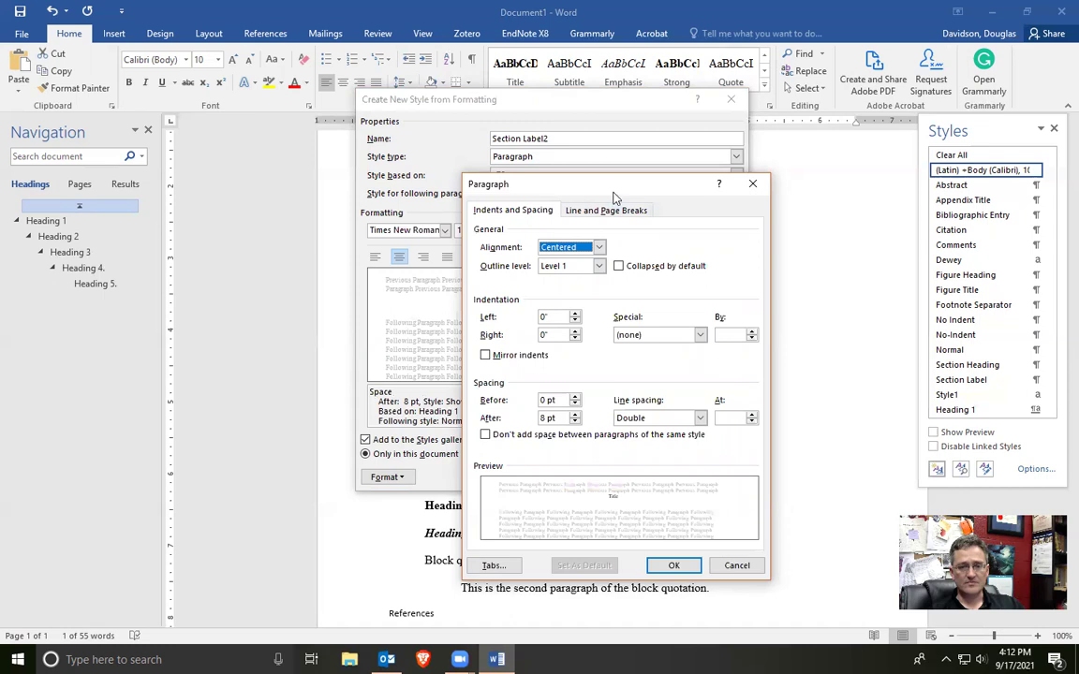
{"action": "left_click", "coordinate": [575, 421]}
{"action": "left_click", "coordinate": [575, 421]}
{"action": "left_click", "coordinate": [541, 418]}
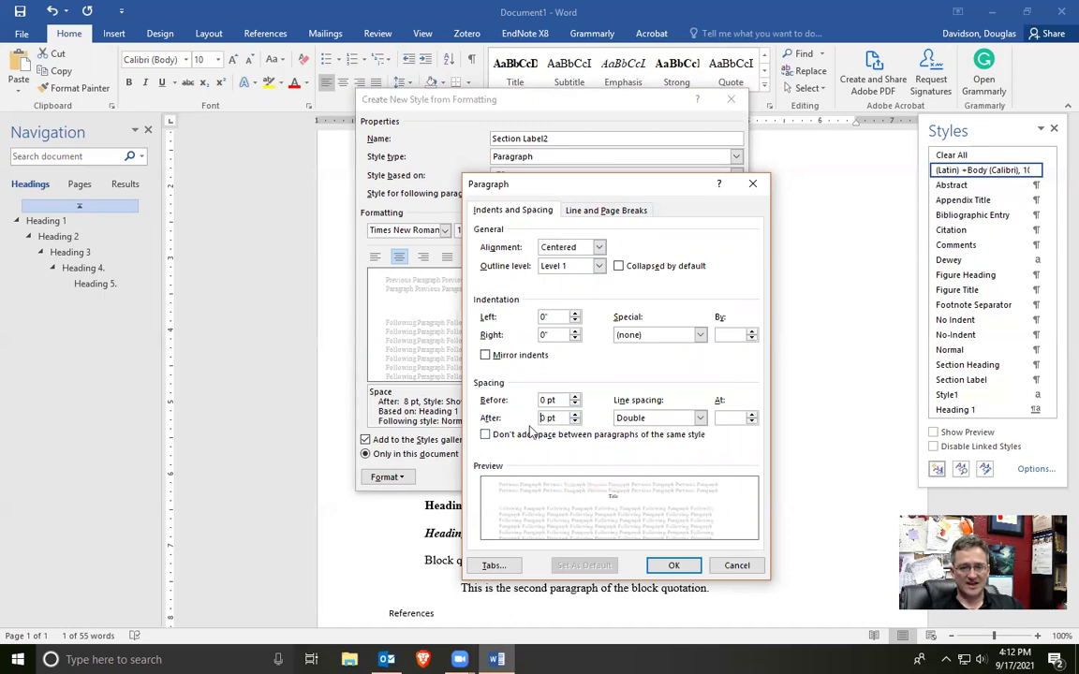
{"action": "left_click", "coordinate": [702, 334]}
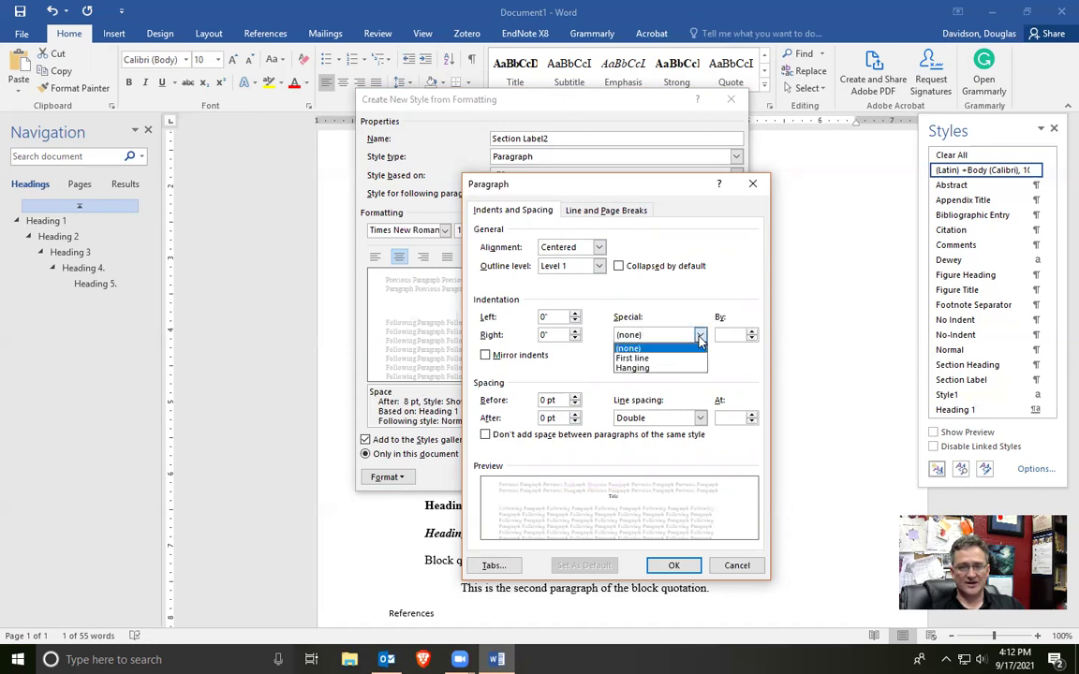
{"action": "left_click", "coordinate": [629, 350]}
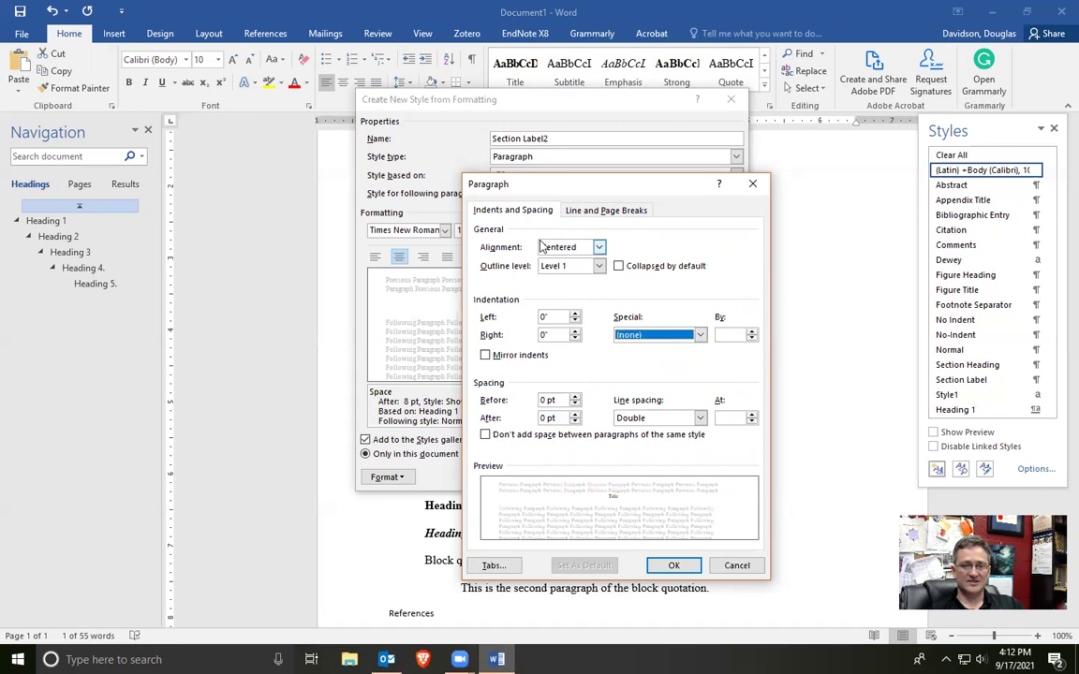
{"action": "left_click", "coordinate": [606, 211]}
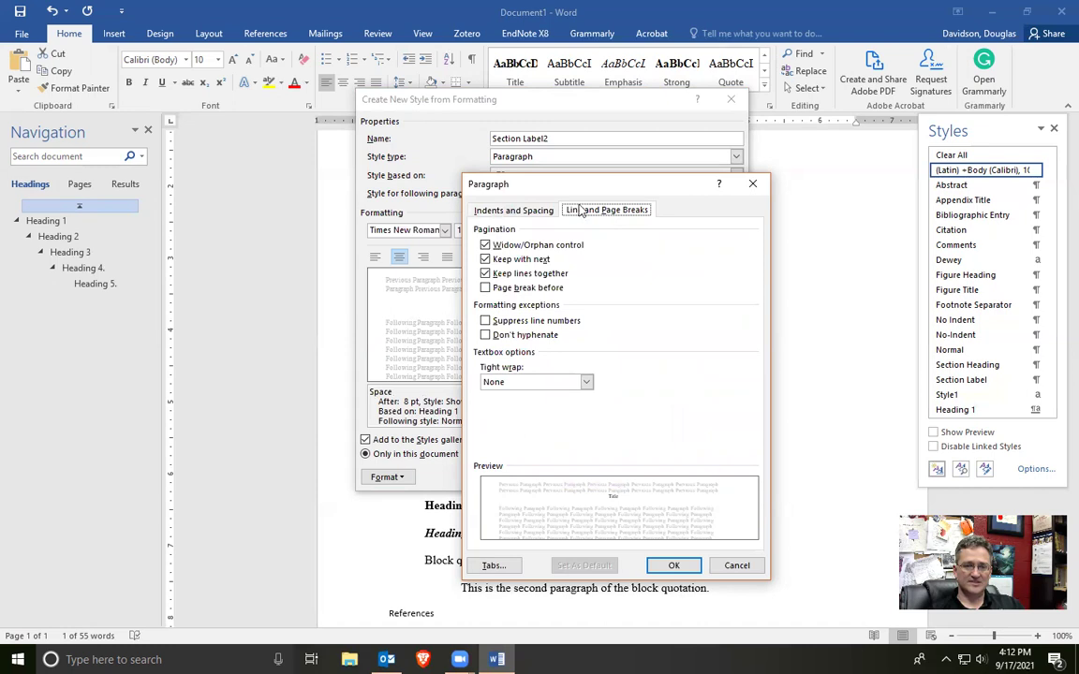
{"action": "left_click", "coordinate": [484, 288]}
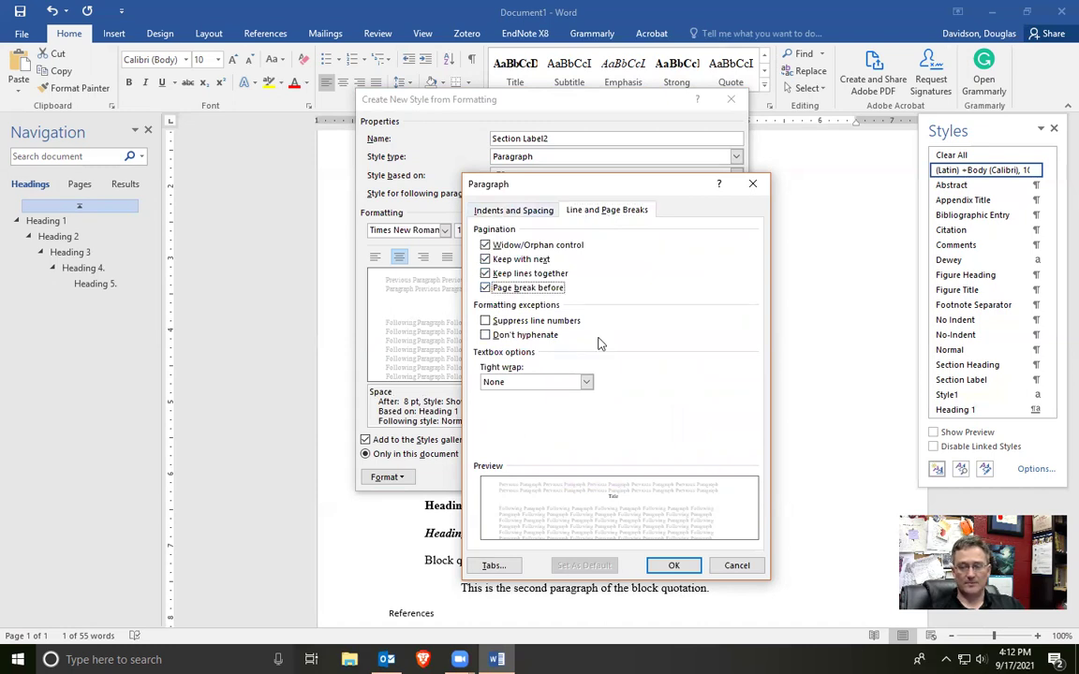
{"action": "left_click", "coordinate": [673, 565]}
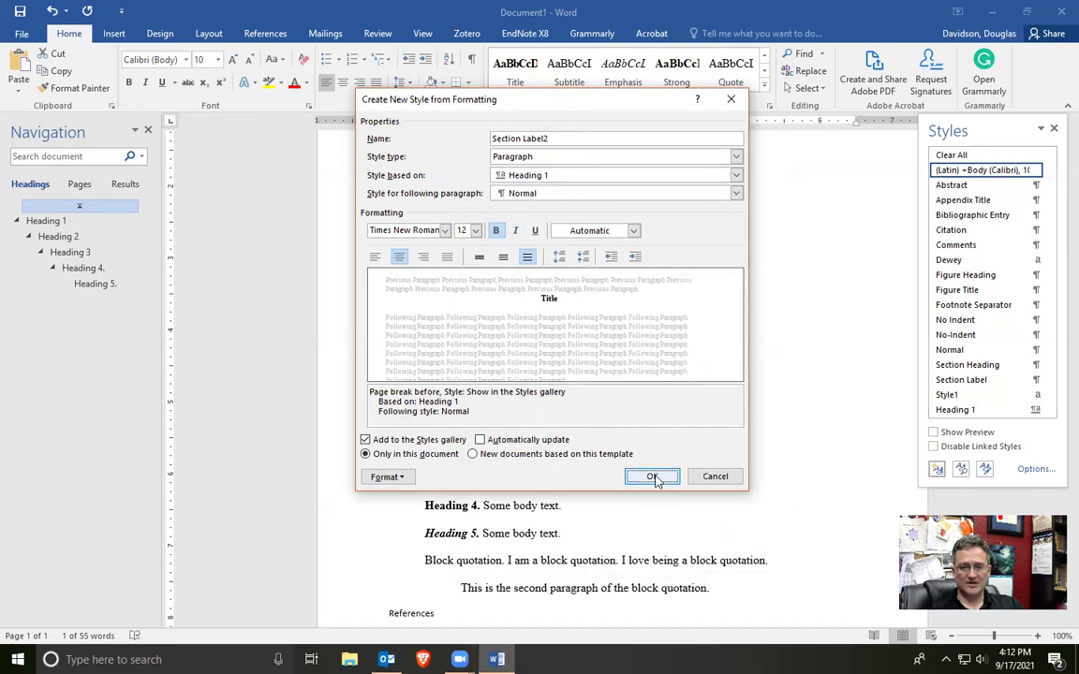
{"action": "left_click", "coordinate": [719, 479]}
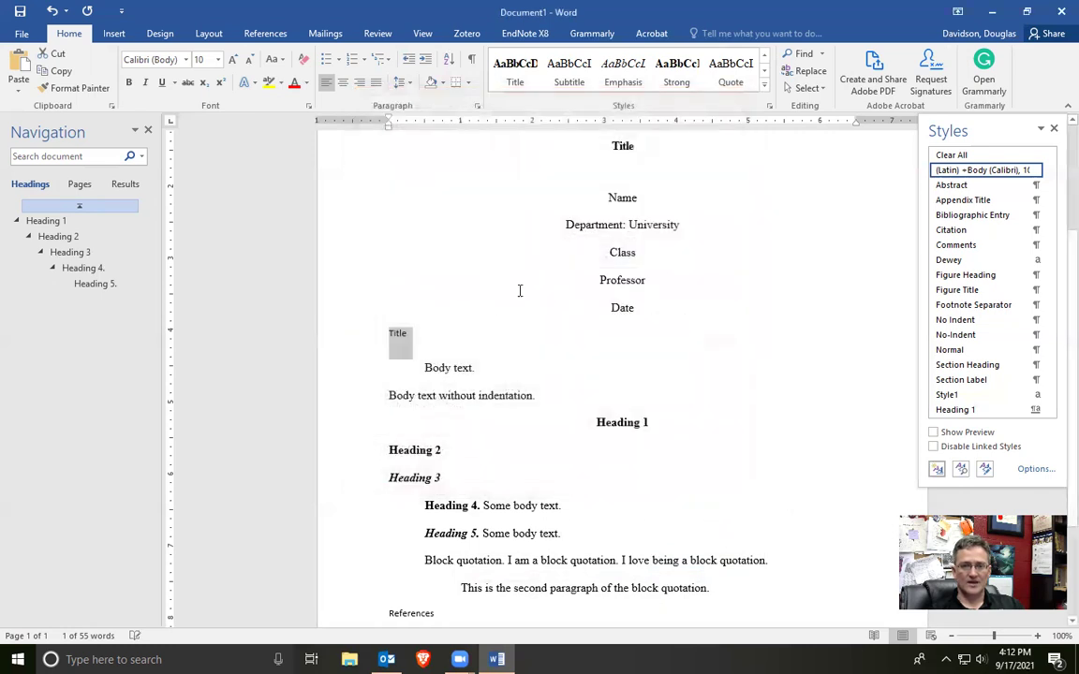
- Apply the Section Label quick style to the Title line and check the Title and Body text styles
{"action": "left_click", "coordinate": [765, 70]}
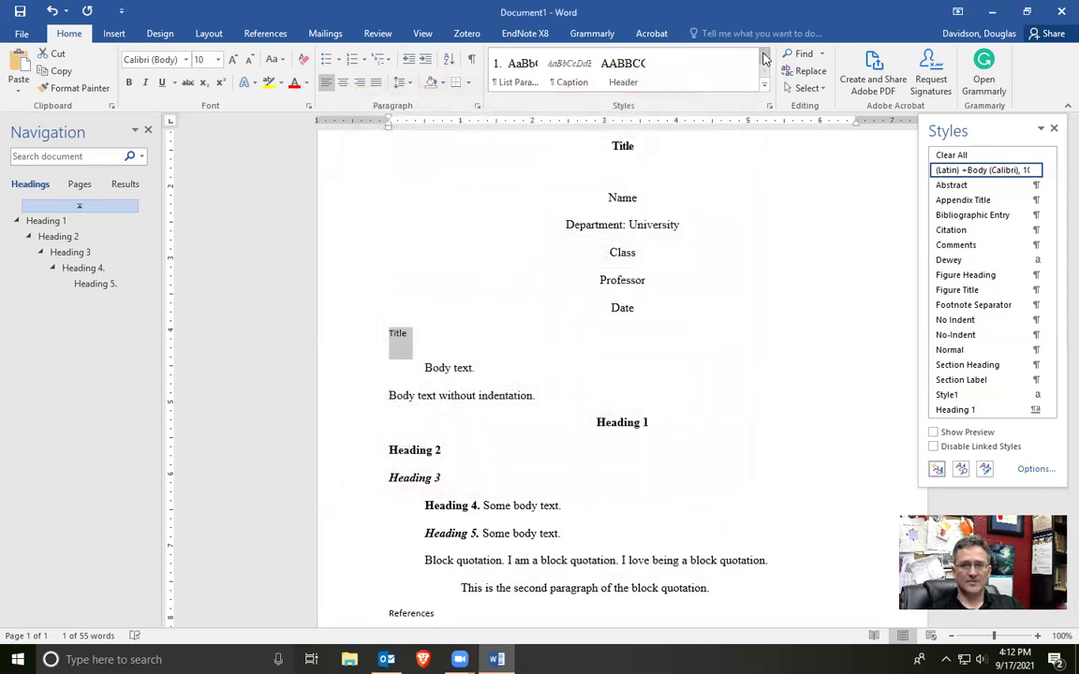
{"action": "left_click", "coordinate": [764, 56]}
{"action": "left_click", "coordinate": [764, 70]}
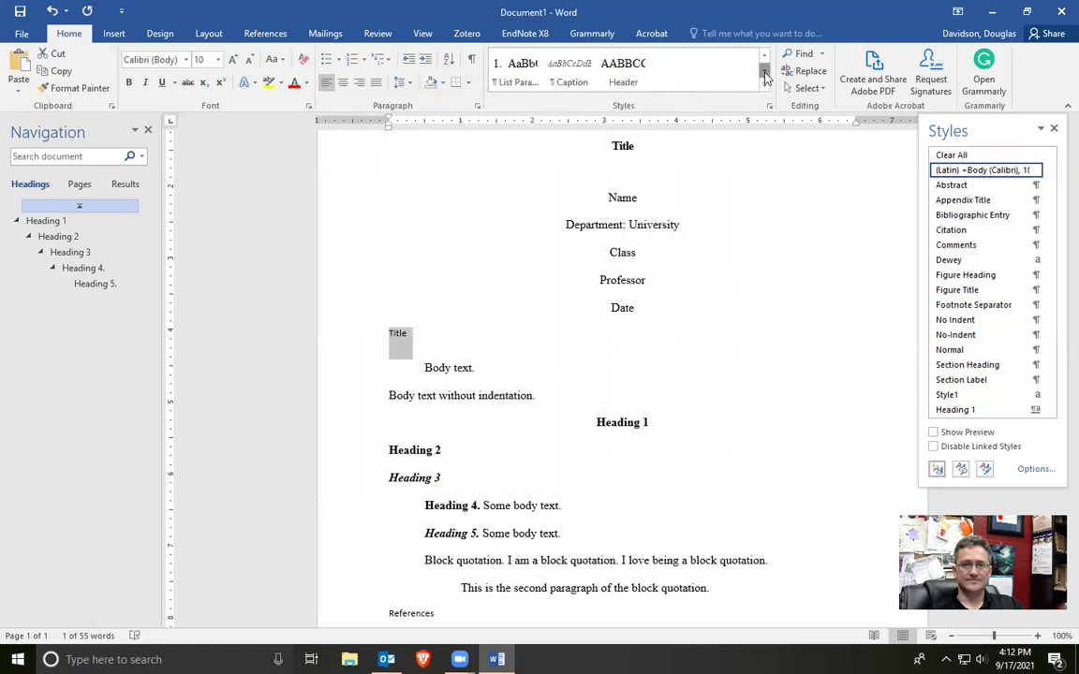
{"action": "left_click", "coordinate": [764, 59]}
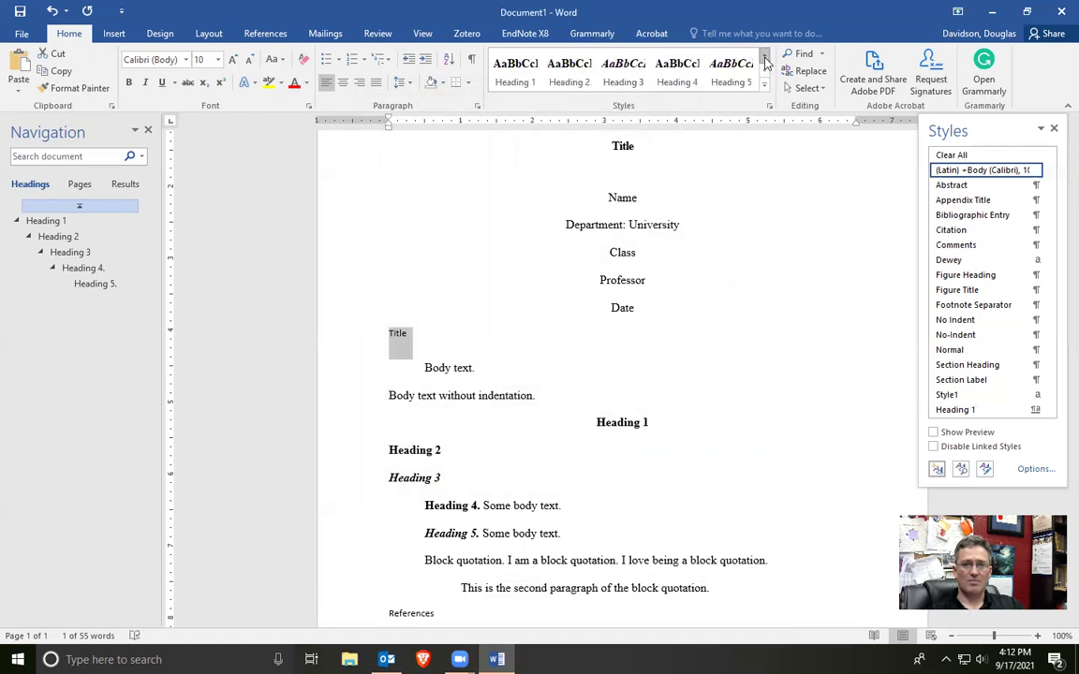
{"action": "left_click", "coordinate": [765, 57]}
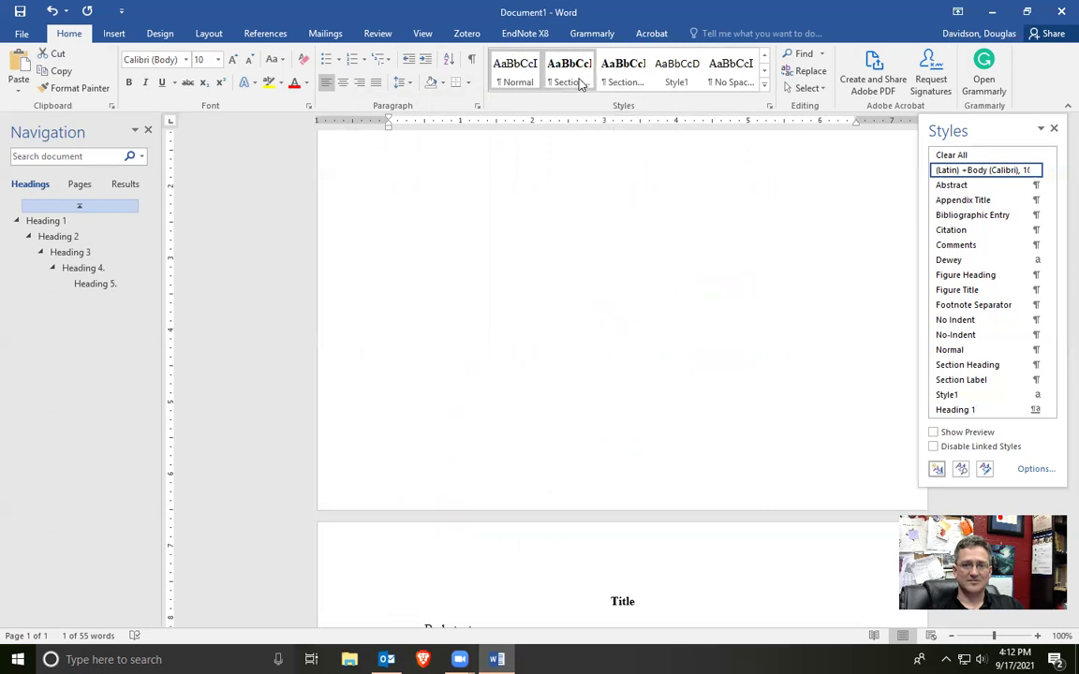
{"action": "left_click", "coordinate": [618, 82]}
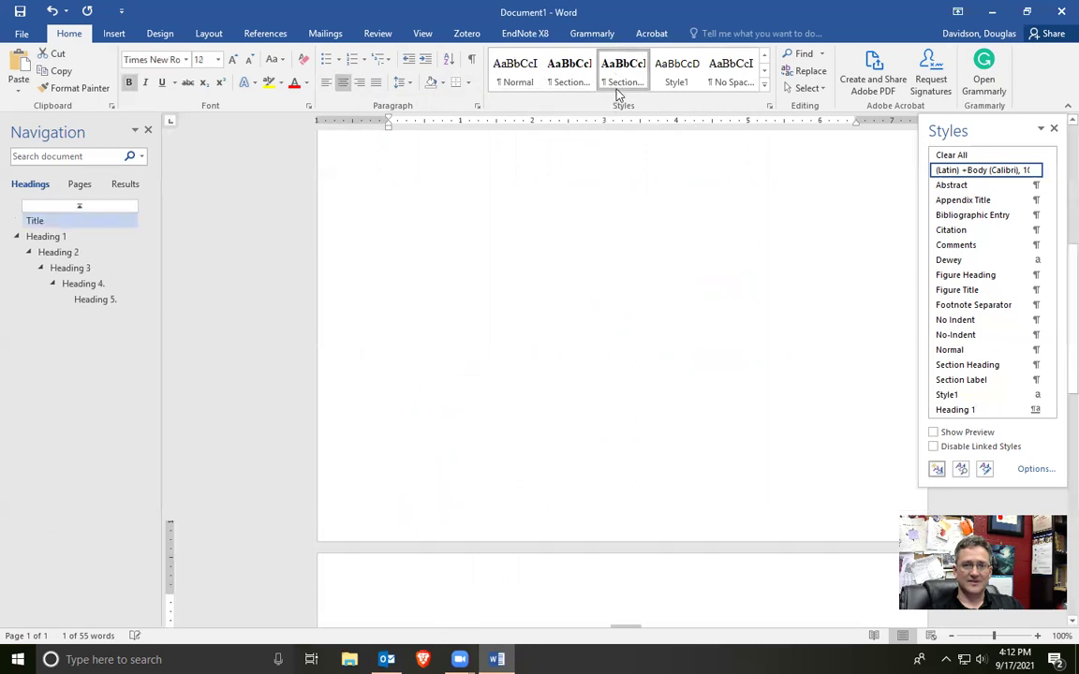
{"action": "scroll", "coordinate": [696, 366], "scroll_direction": "up", "scroll_amount": 3}
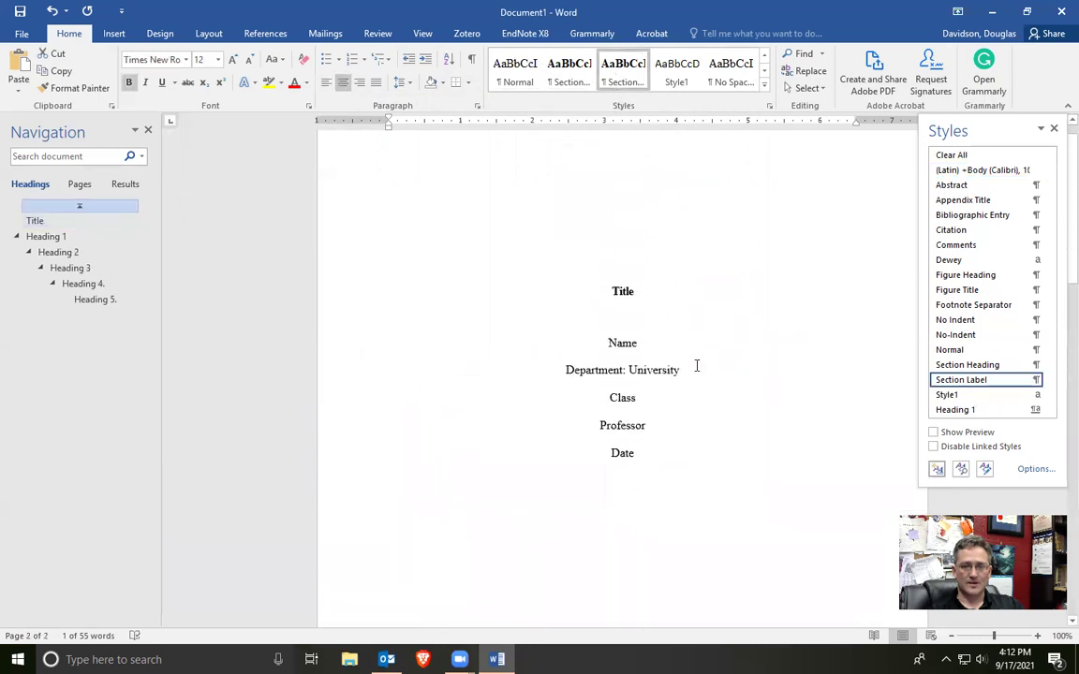
{"action": "scroll", "coordinate": [691, 365], "scroll_direction": "down", "scroll_amount": 5}
{"action": "scroll", "coordinate": [692, 365], "scroll_direction": "down", "scroll_amount": 10}
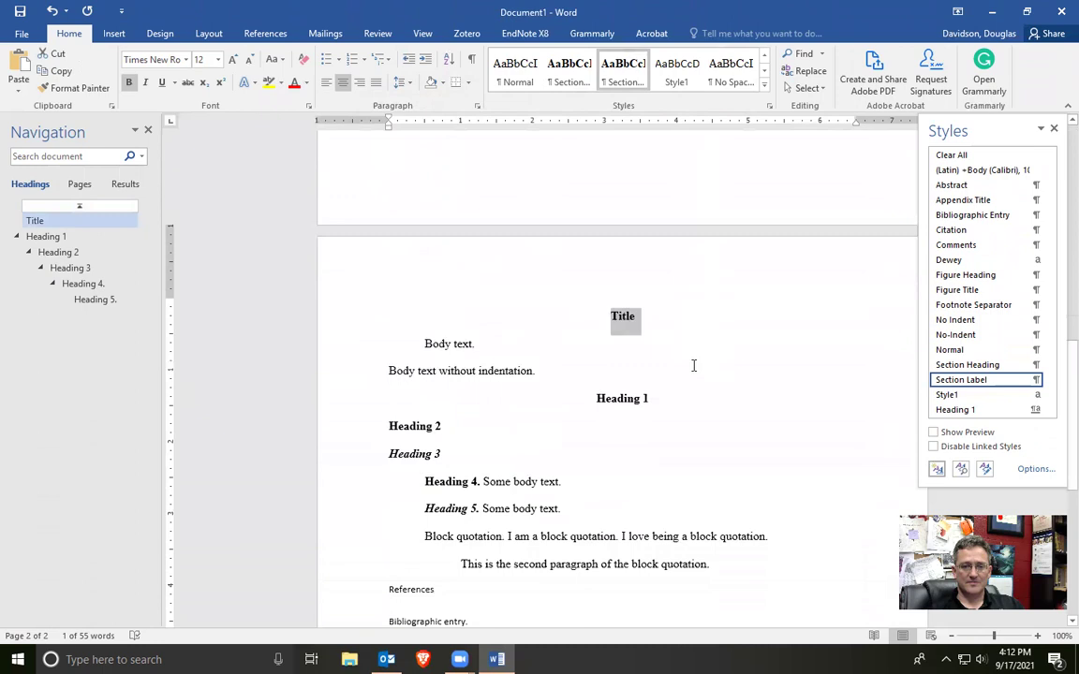
{"action": "left_click", "coordinate": [680, 302]}
{"action": "left_click", "coordinate": [622, 271]}
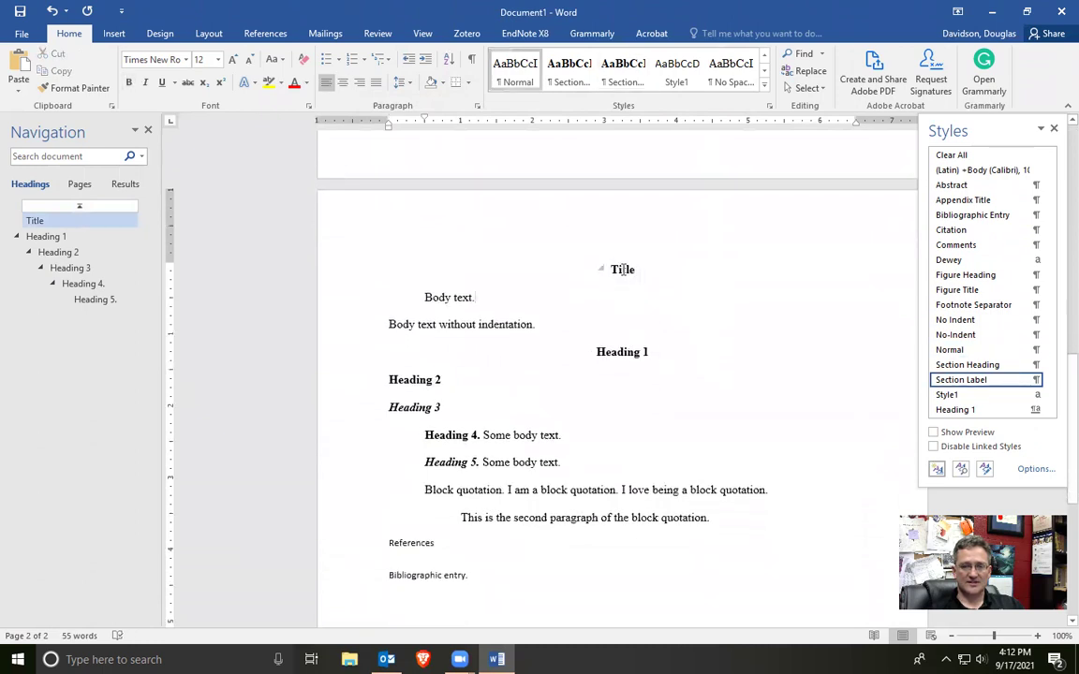
- Apply the Section Label style to the References line
{"action": "scroll", "coordinate": [434, 309], "scroll_direction": "down", "scroll_amount": 3}
{"action": "scroll", "coordinate": [417, 313], "scroll_direction": "up", "scroll_amount": 2}
{"action": "scroll", "coordinate": [454, 323], "scroll_direction": "up", "scroll_amount": 12}
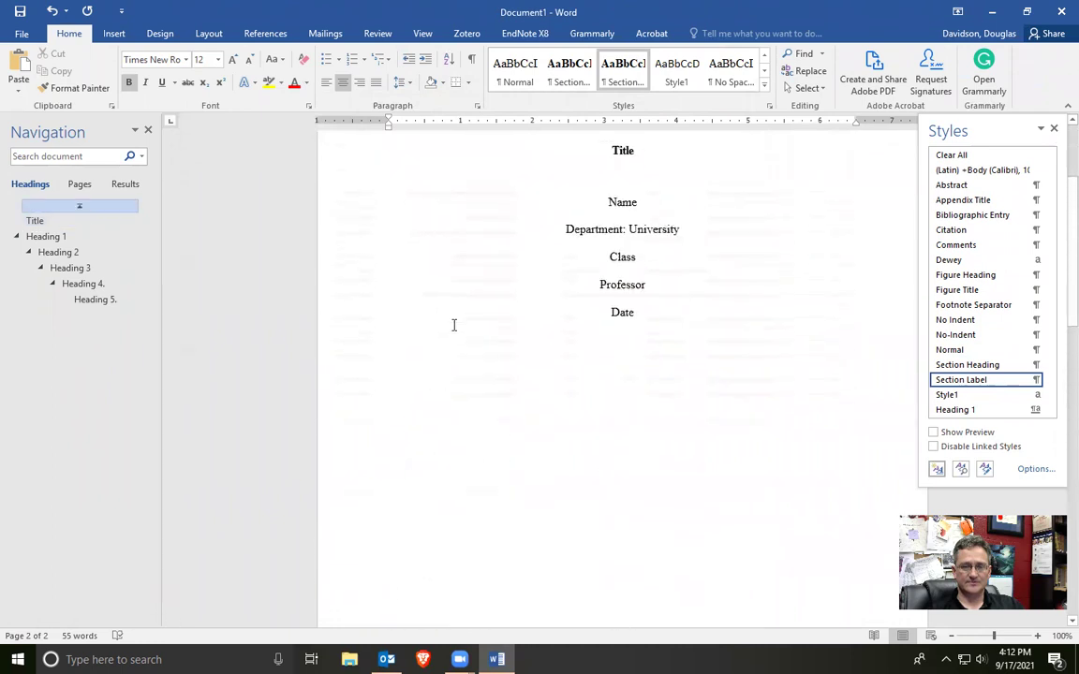
{"action": "scroll", "coordinate": [455, 316], "scroll_direction": "down", "scroll_amount": 5}
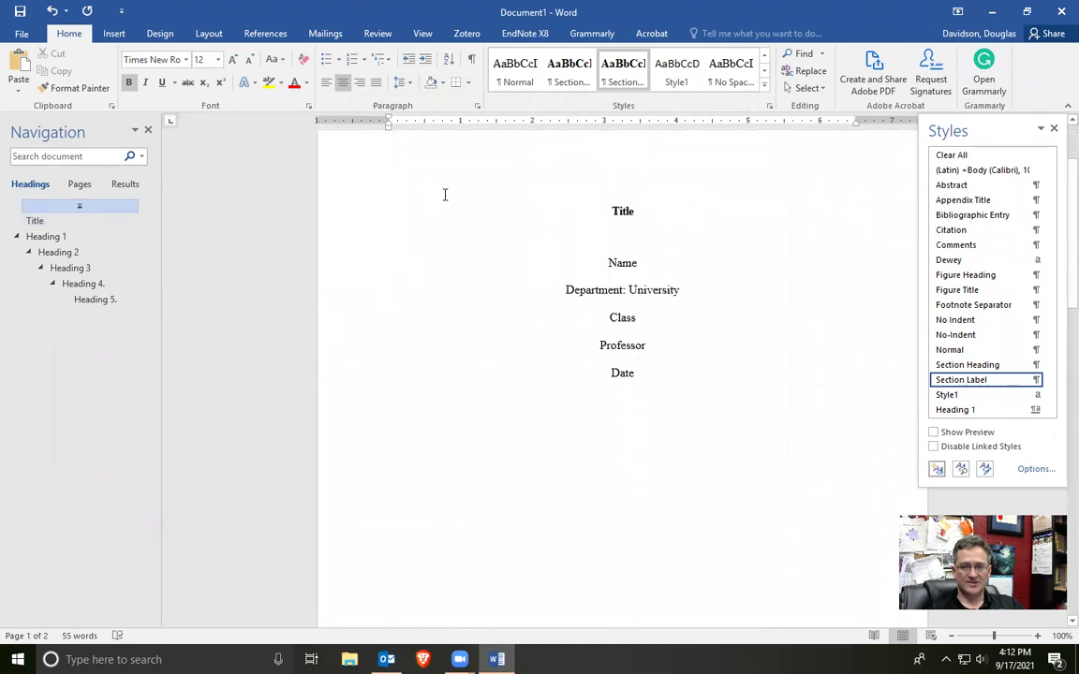
{"action": "scroll", "coordinate": [469, 279], "scroll_direction": "up", "scroll_amount": 1}
{"action": "scroll", "coordinate": [496, 252], "scroll_direction": "up", "scroll_amount": 3}
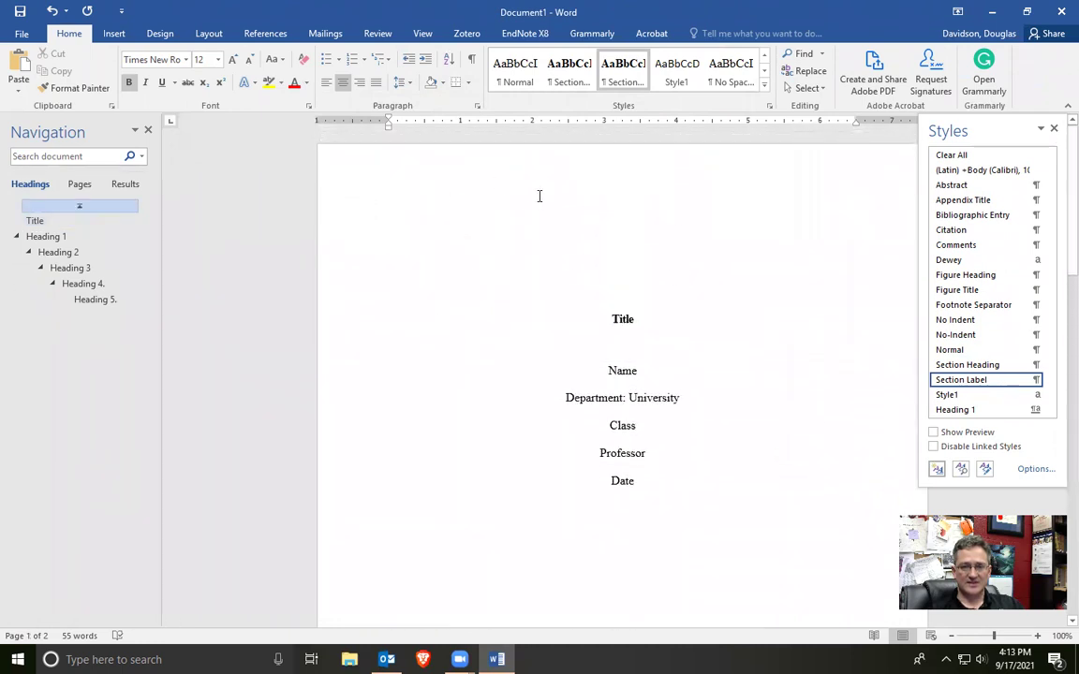
{"action": "scroll", "coordinate": [640, 374], "scroll_direction": "down", "scroll_amount": 3}
{"action": "scroll", "coordinate": [646, 387], "scroll_direction": "down", "scroll_amount": 12}
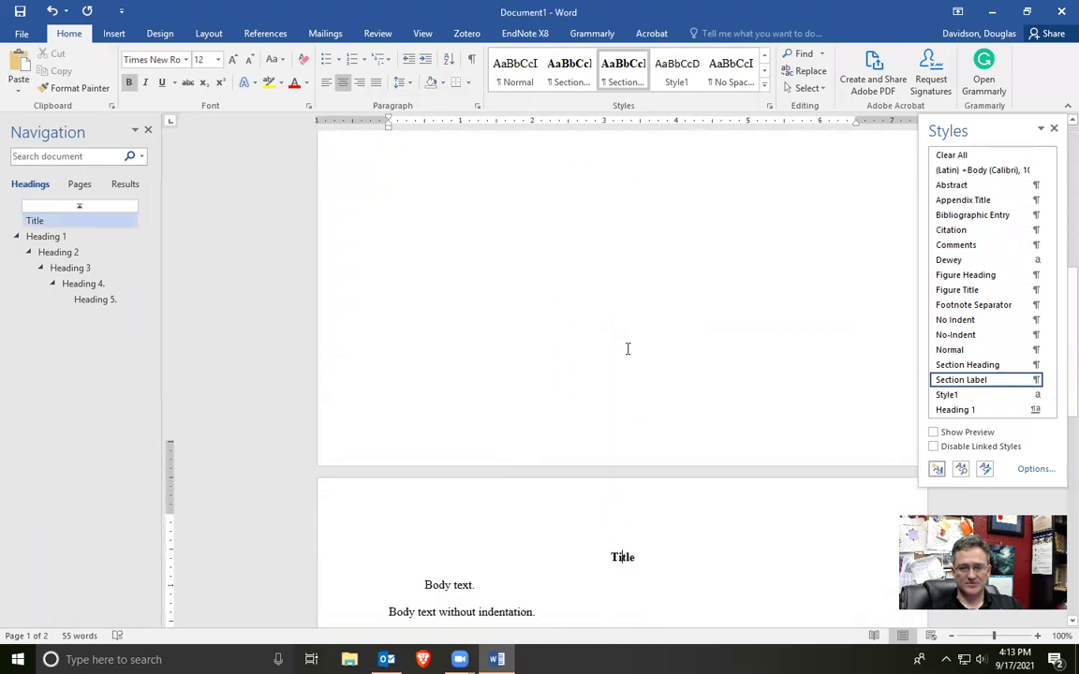
{"action": "left_click", "coordinate": [309, 365]}
{"action": "left_click", "coordinate": [618, 79]}
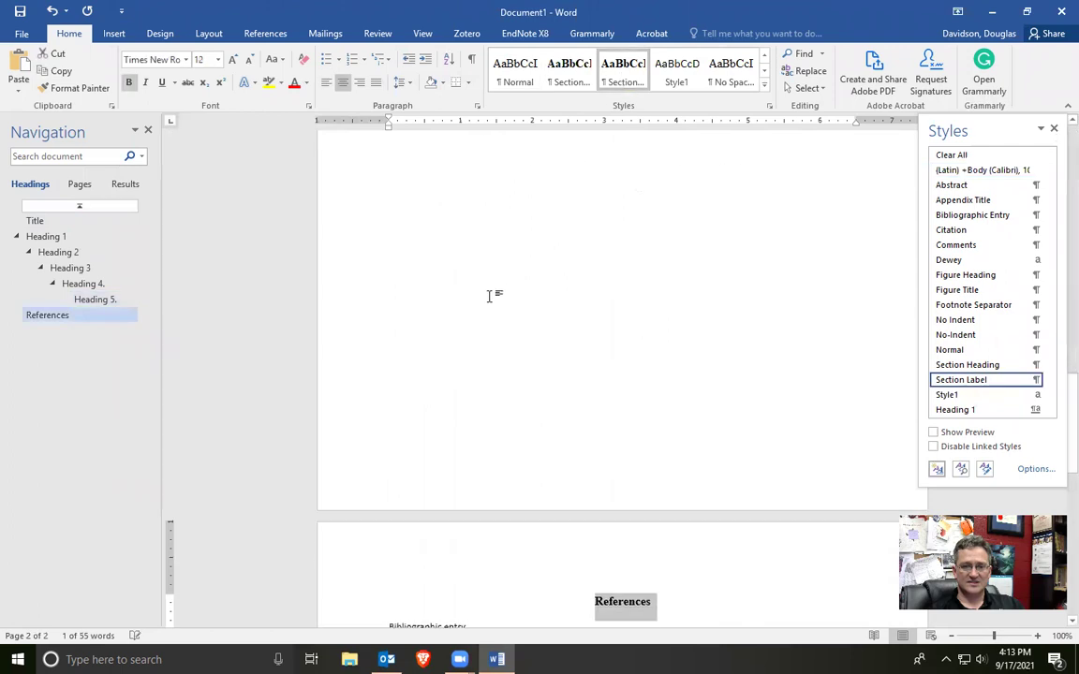
{"action": "scroll", "coordinate": [674, 403], "scroll_direction": "up", "scroll_amount": 5}
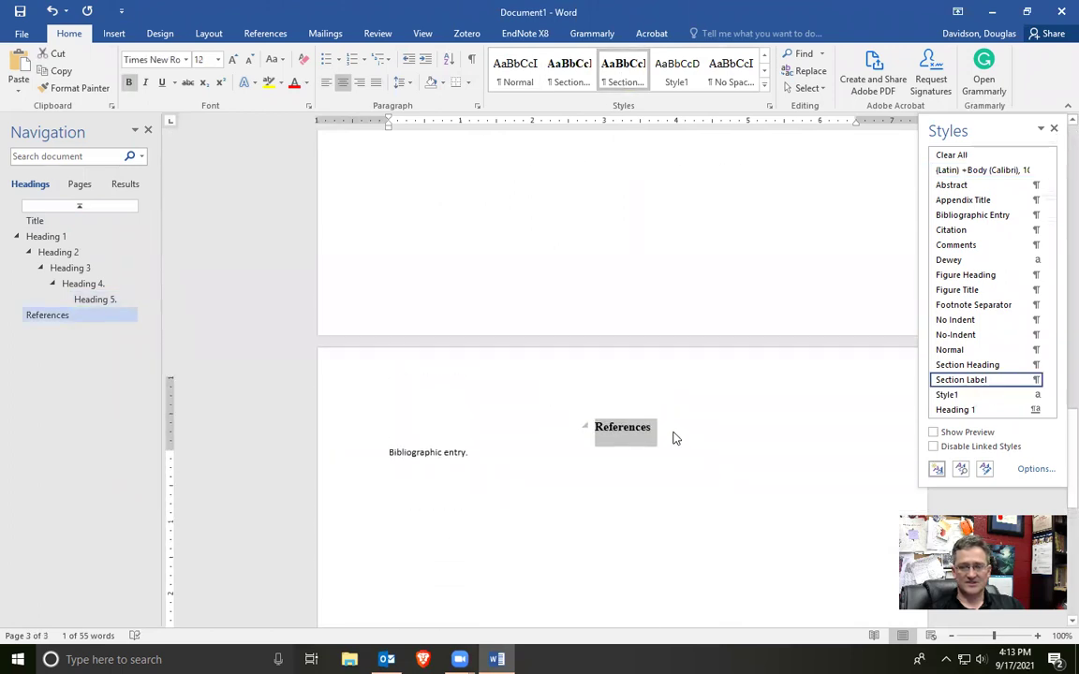
{"action": "scroll", "coordinate": [642, 369], "scroll_direction": "up", "scroll_amount": 10}
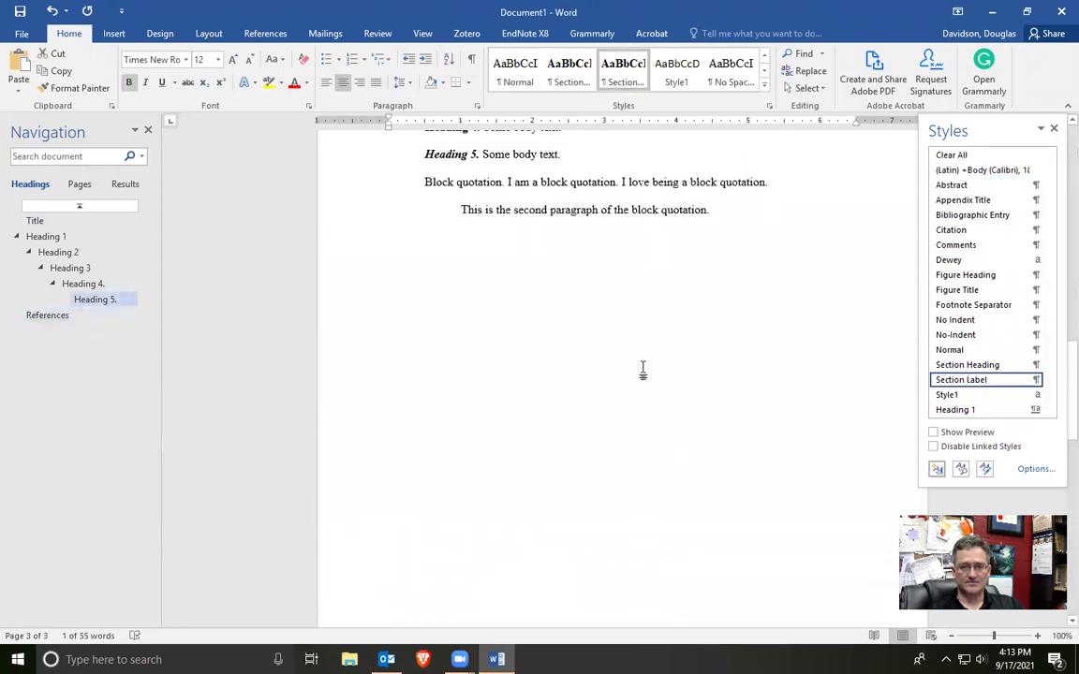
{"action": "scroll", "coordinate": [637, 372], "scroll_direction": "up", "scroll_amount": 15}
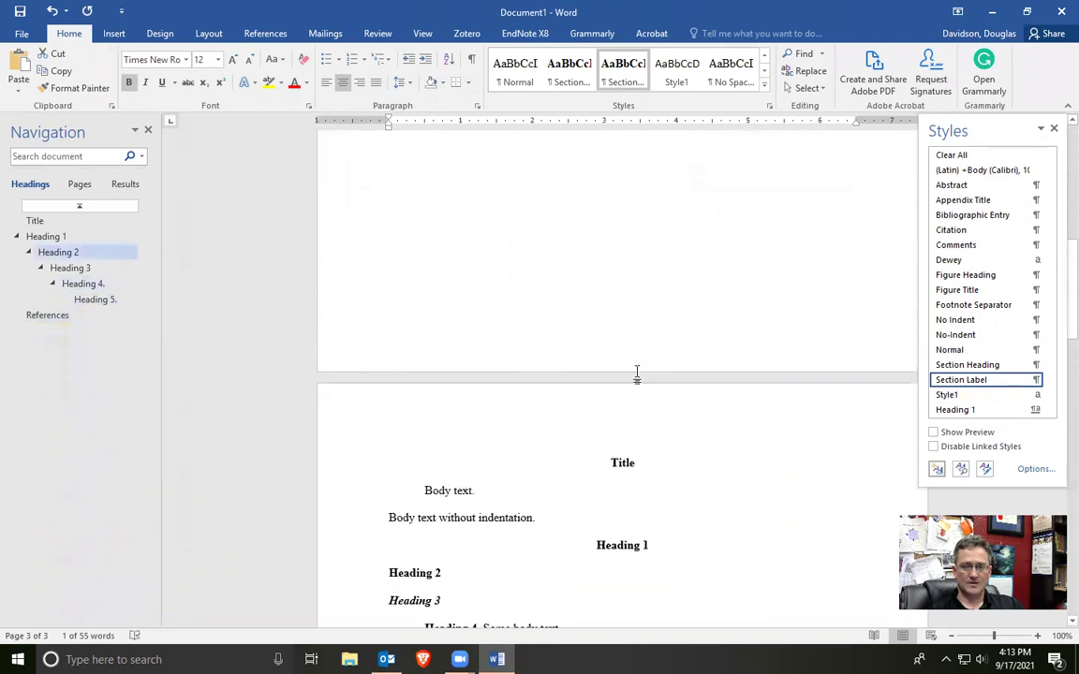
{"action": "scroll", "coordinate": [628, 374], "scroll_direction": "down", "scroll_amount": 20}
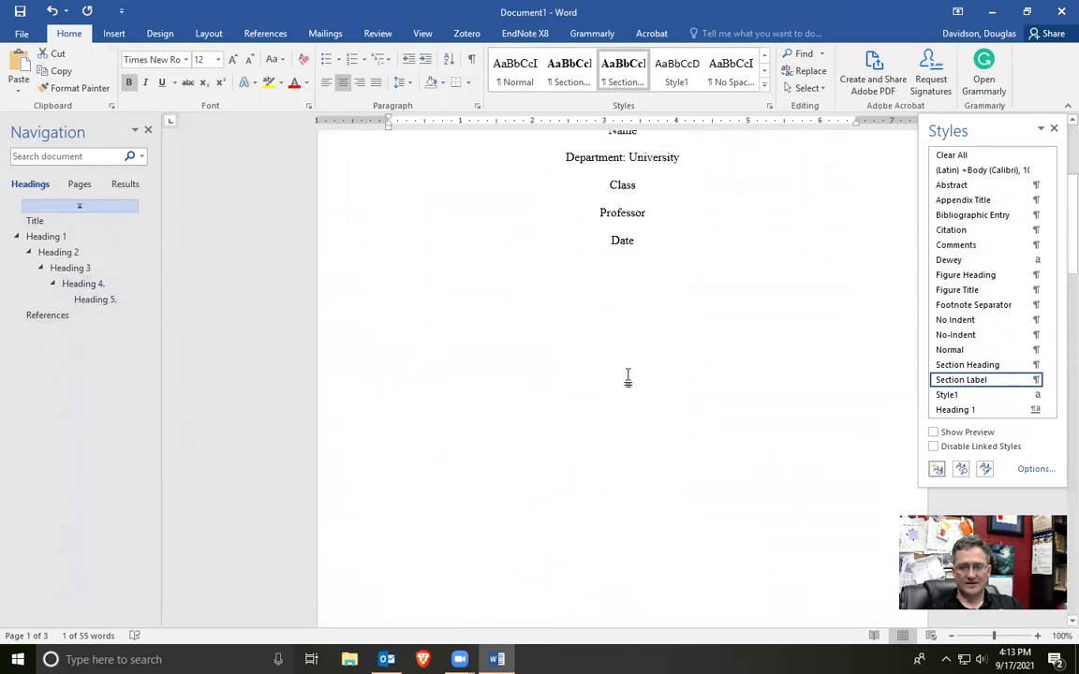
{"action": "scroll", "coordinate": [614, 374], "scroll_direction": "down", "scroll_amount": 3}
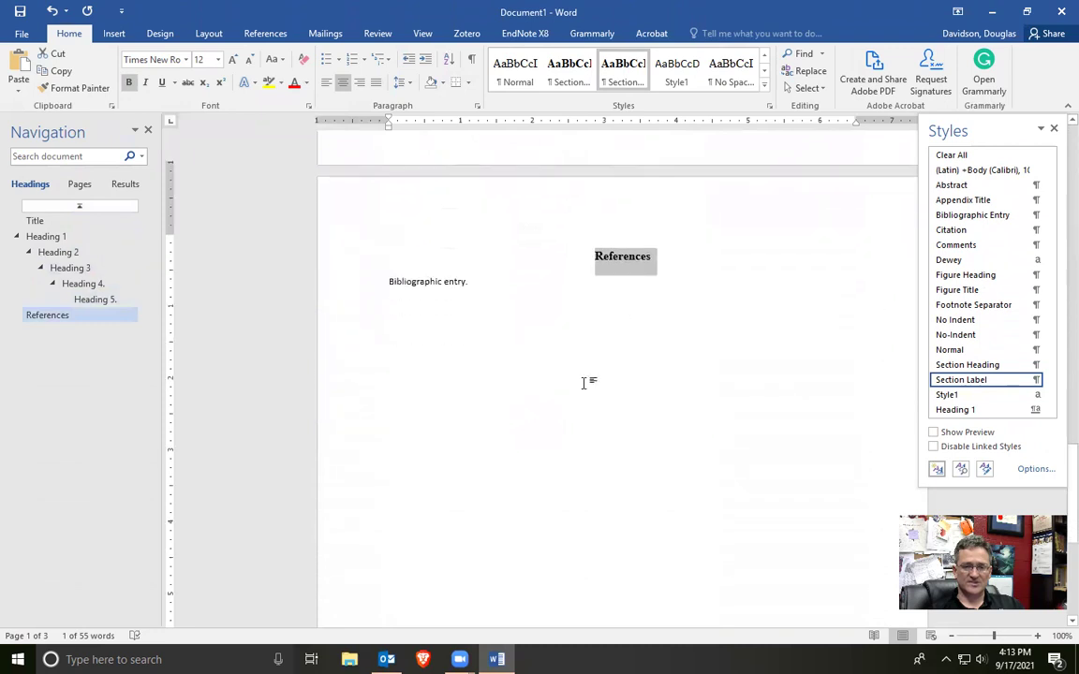
- From the bibliographic entry, start a new style named Bibliographic Entry based on Normal
{"action": "left_click", "coordinate": [343, 275]}
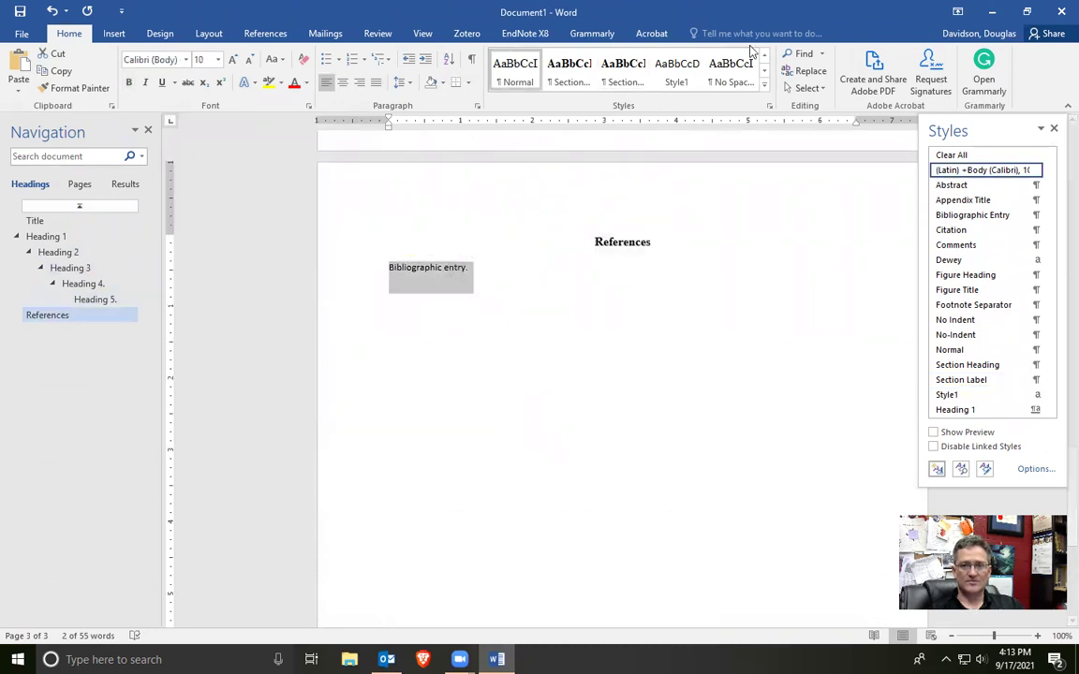
{"action": "left_click", "coordinate": [765, 71]}
{"action": "left_click", "coordinate": [765, 72]}
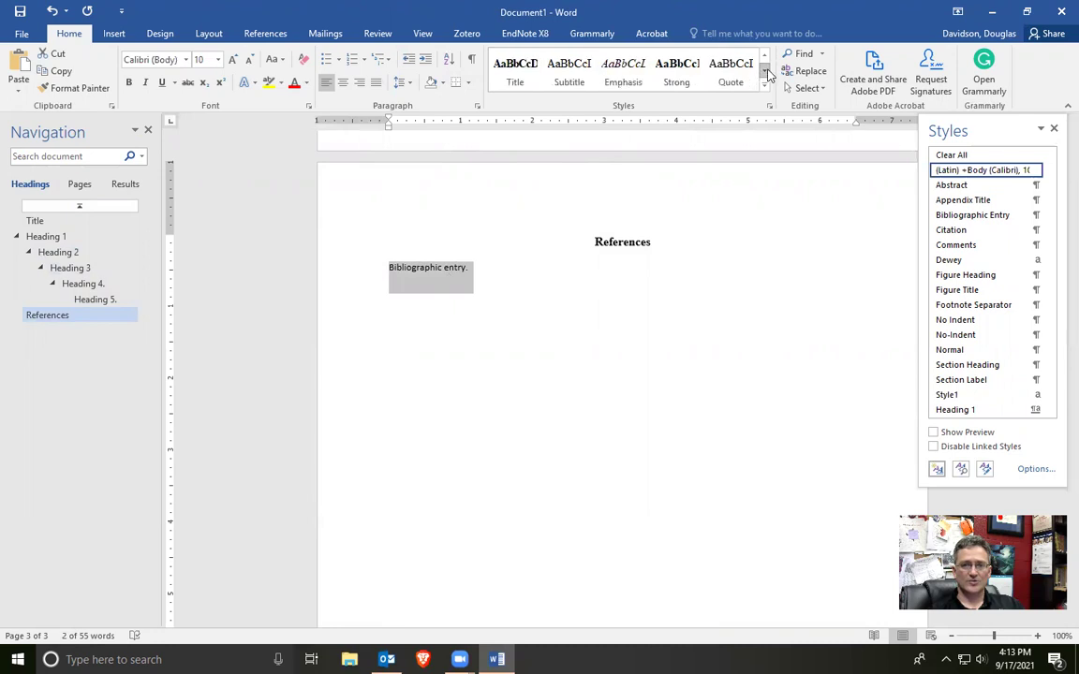
{"action": "left_click", "coordinate": [765, 71]}
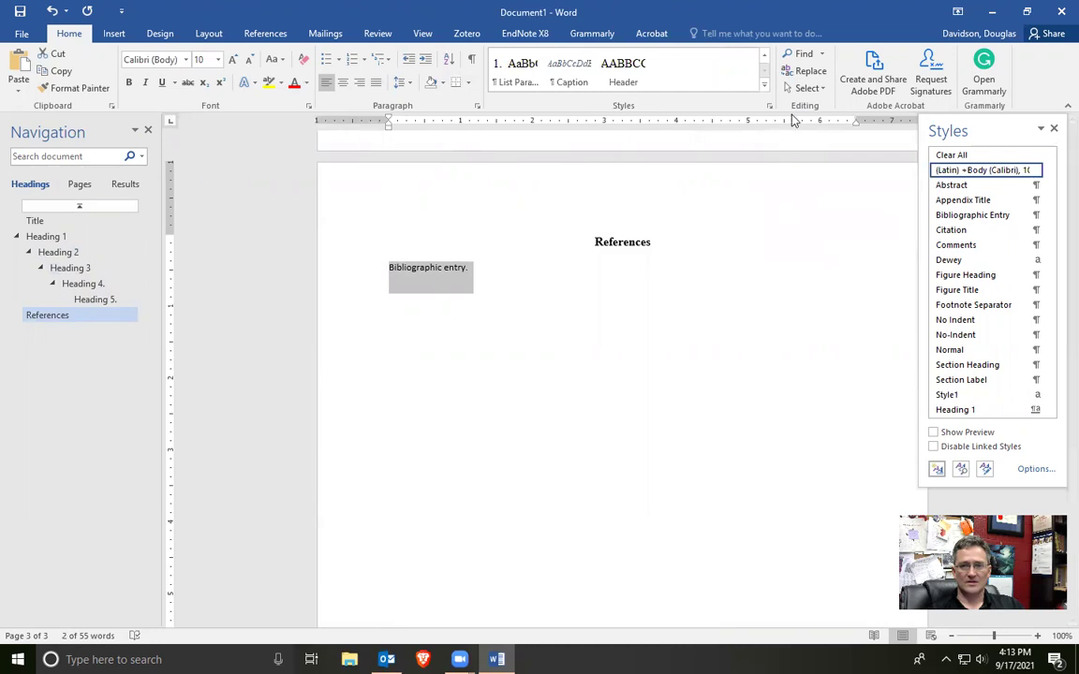
{"action": "left_click", "coordinate": [938, 471]}
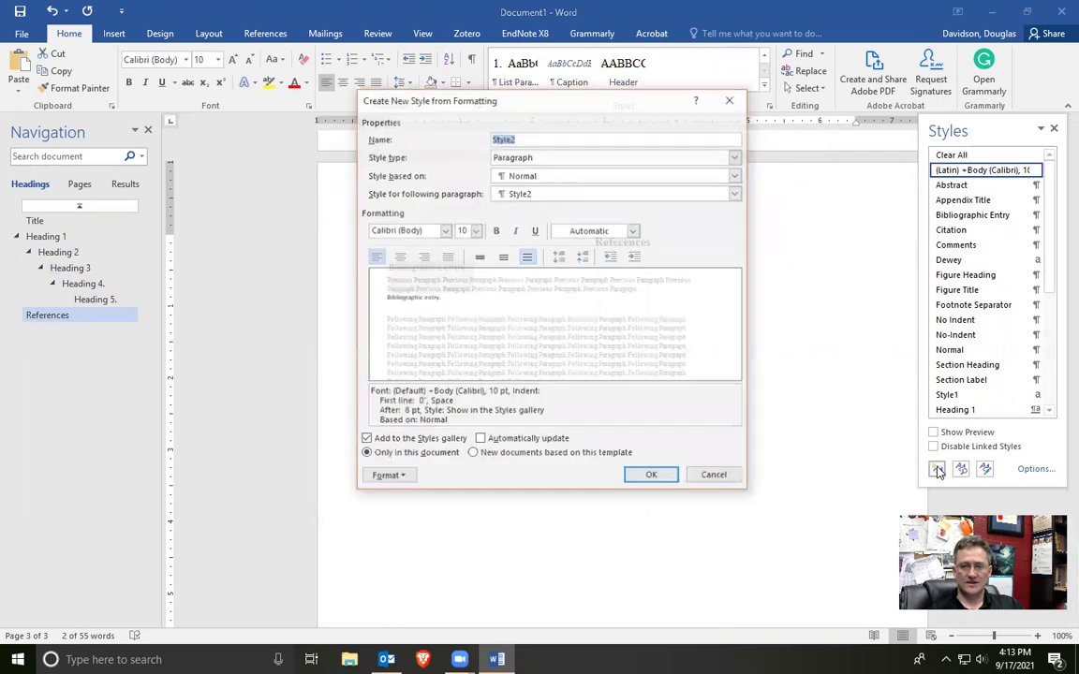
{"action": "type", "text": "Bibliograph"}
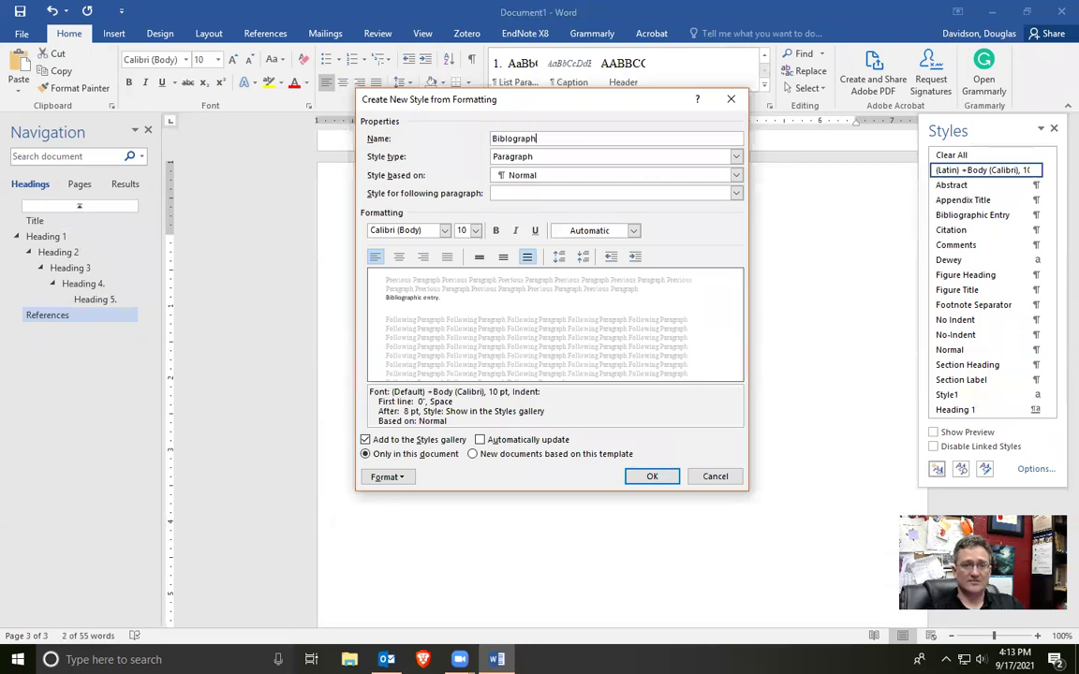
{"action": "type", "text": "ic Entry"}
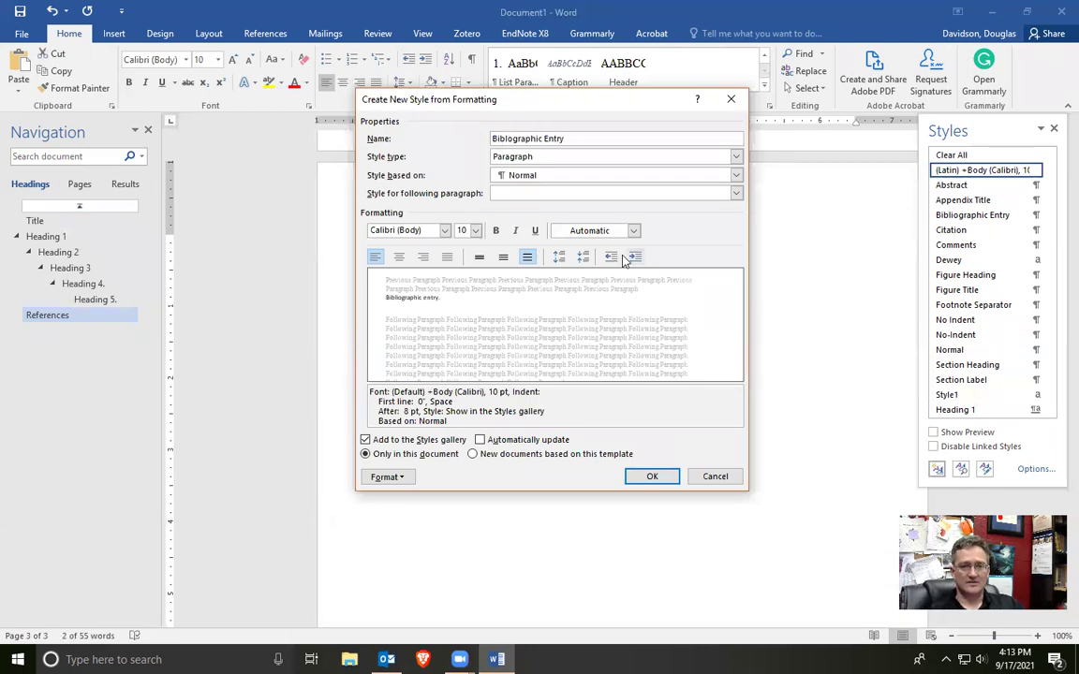
{"action": "left_click", "coordinate": [574, 176]}
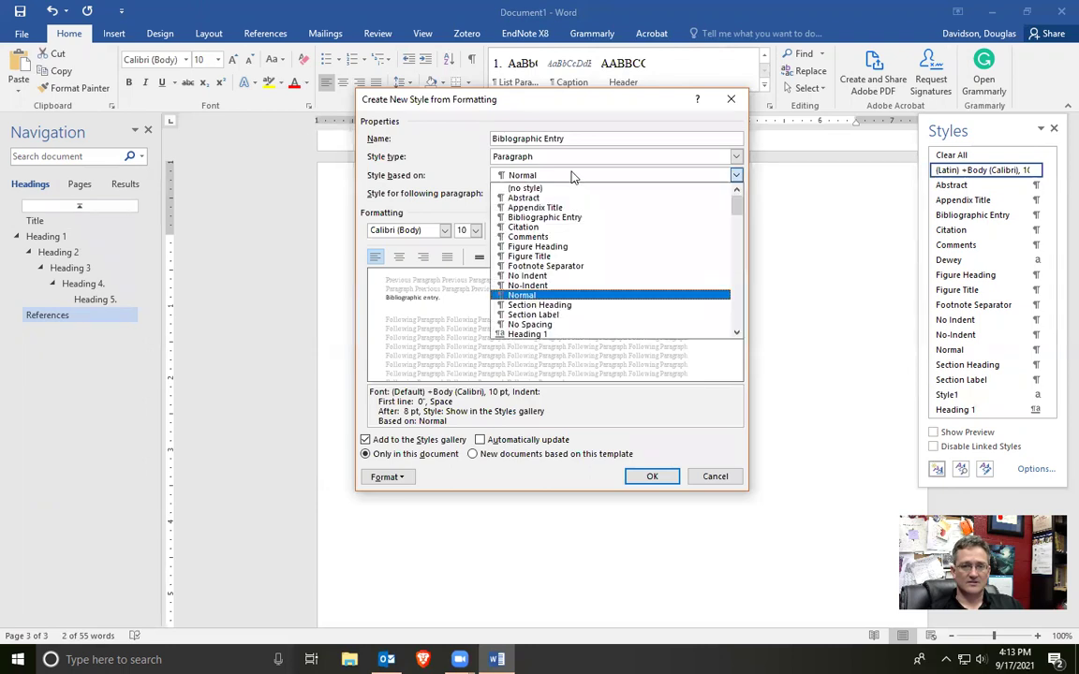
{"action": "left_click", "coordinate": [545, 295]}
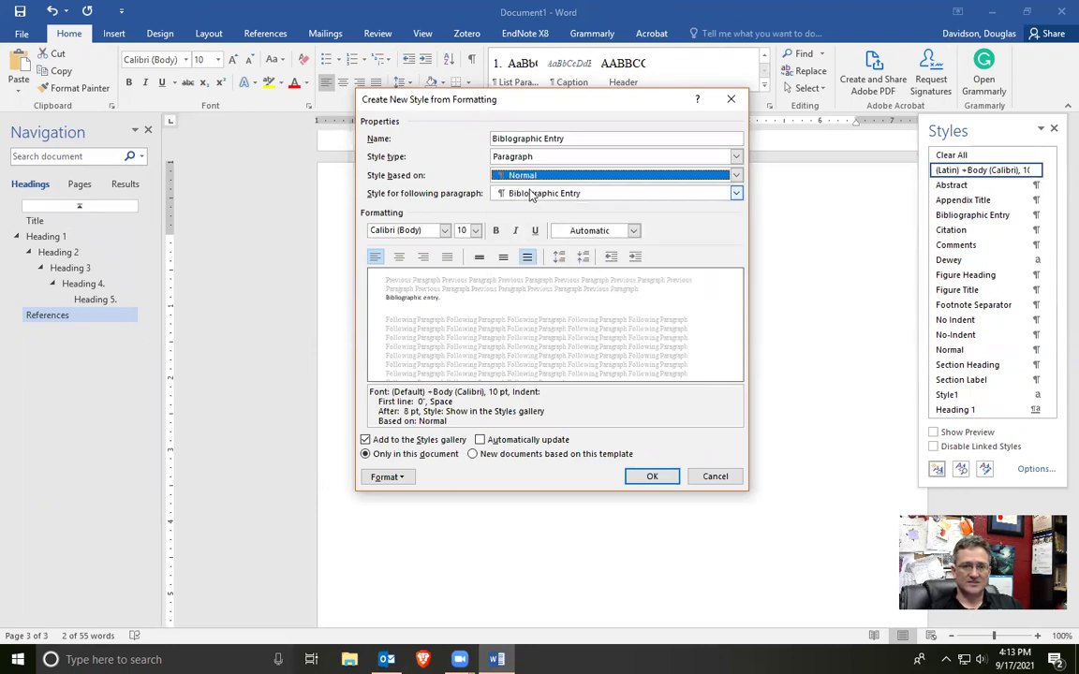
- Make the style followed by itself, in Times New Roman 12 pt, double-spaced
{"action": "left_click", "coordinate": [491, 193]}
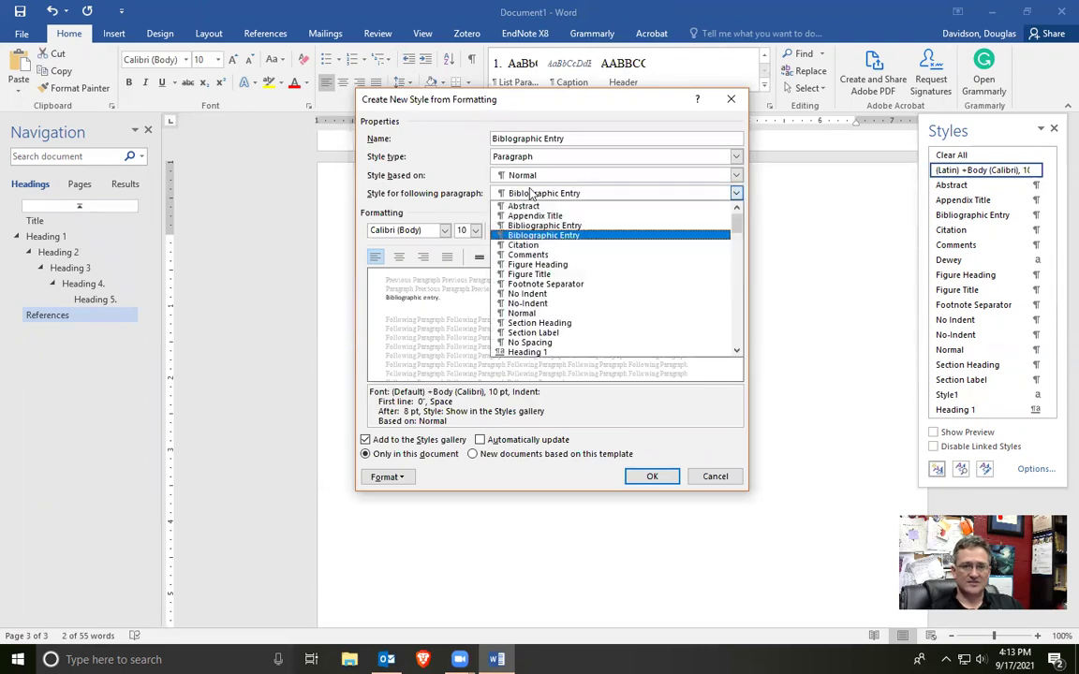
{"action": "left_click", "coordinate": [526, 236]}
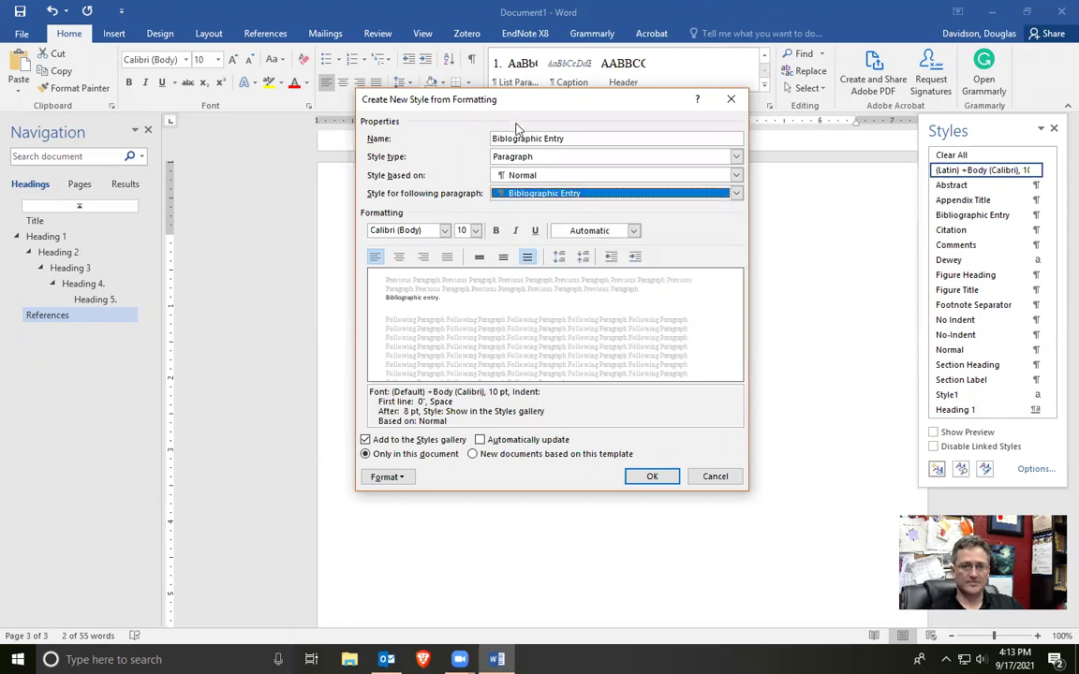
{"action": "left_click", "coordinate": [443, 235]}
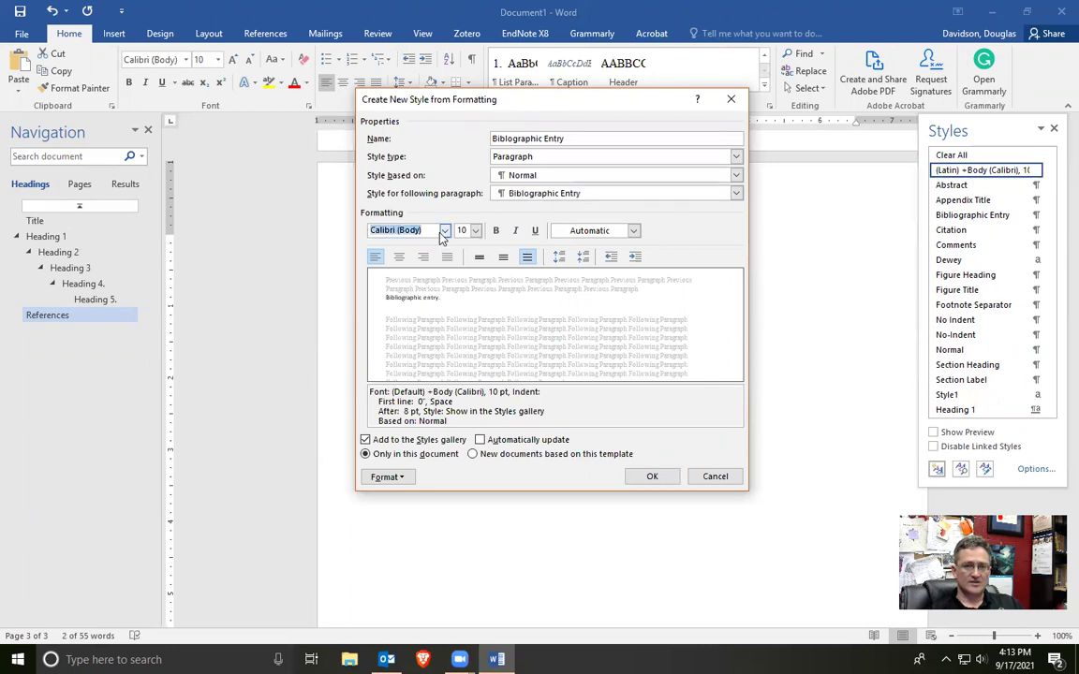
{"action": "left_click", "coordinate": [445, 233]}
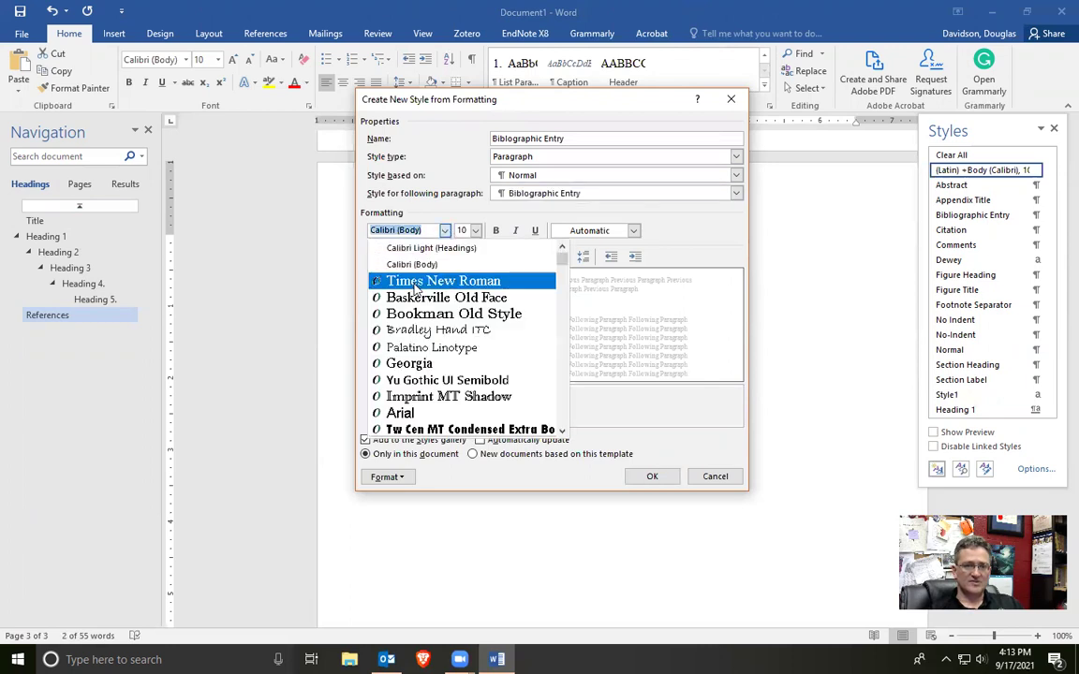
{"action": "left_click", "coordinate": [413, 279]}
{"action": "left_click", "coordinate": [477, 233]}
{"action": "left_click", "coordinate": [464, 286]}
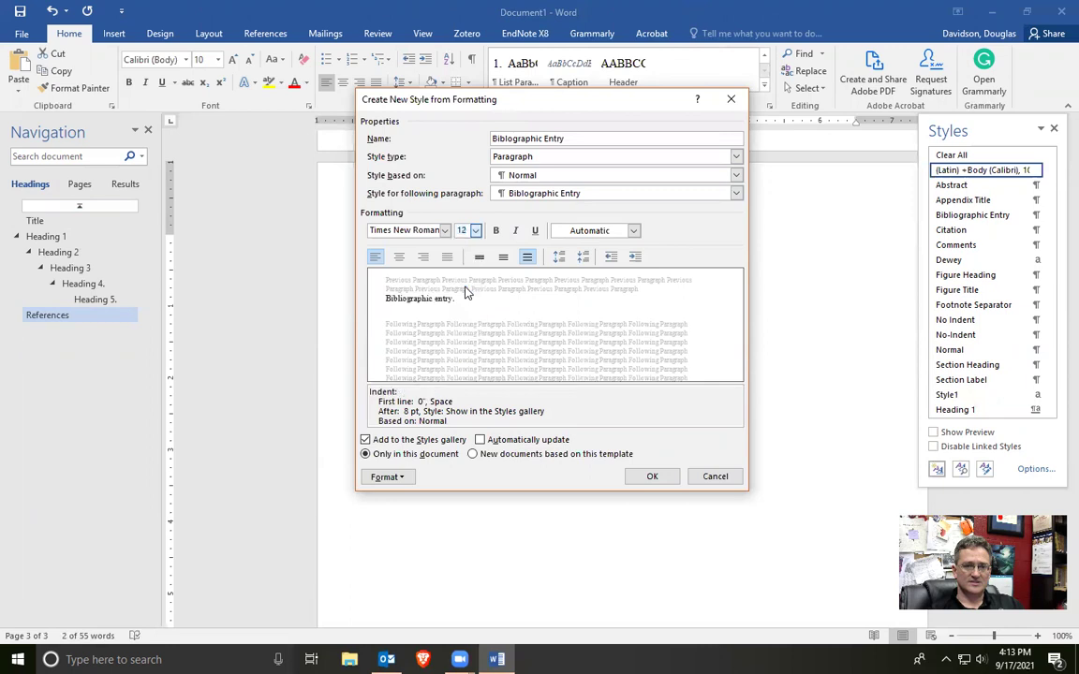
{"action": "left_click", "coordinate": [527, 258]}
{"action": "left_click", "coordinate": [386, 478]}
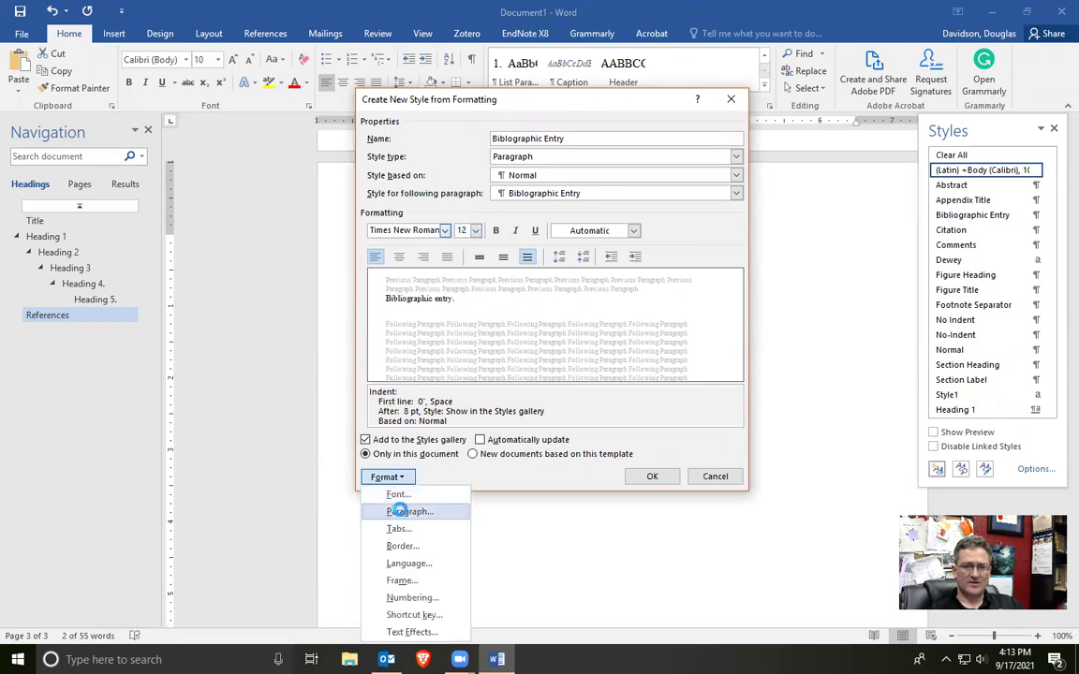
- Set the style's spacing after to 0 pt and give it a 0.5" hanging indent
{"action": "left_click", "coordinate": [399, 511]}
{"action": "left_click", "coordinate": [513, 210]}
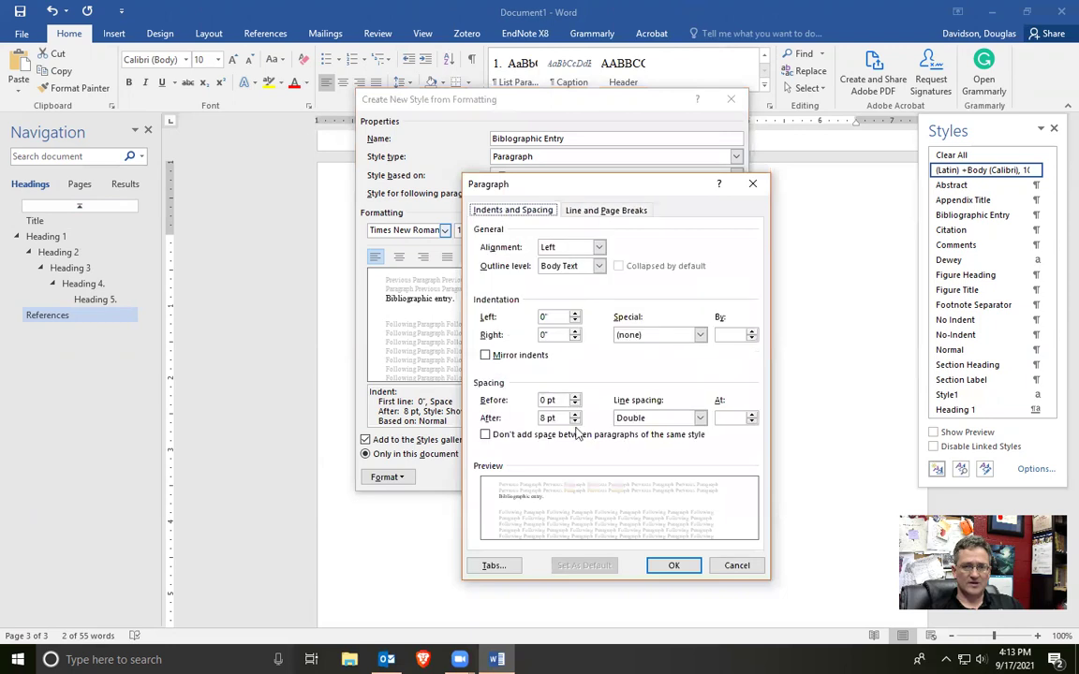
{"action": "left_click", "coordinate": [542, 417]}
{"action": "key", "text": "Delete"}
{"action": "type", "text": "0"}
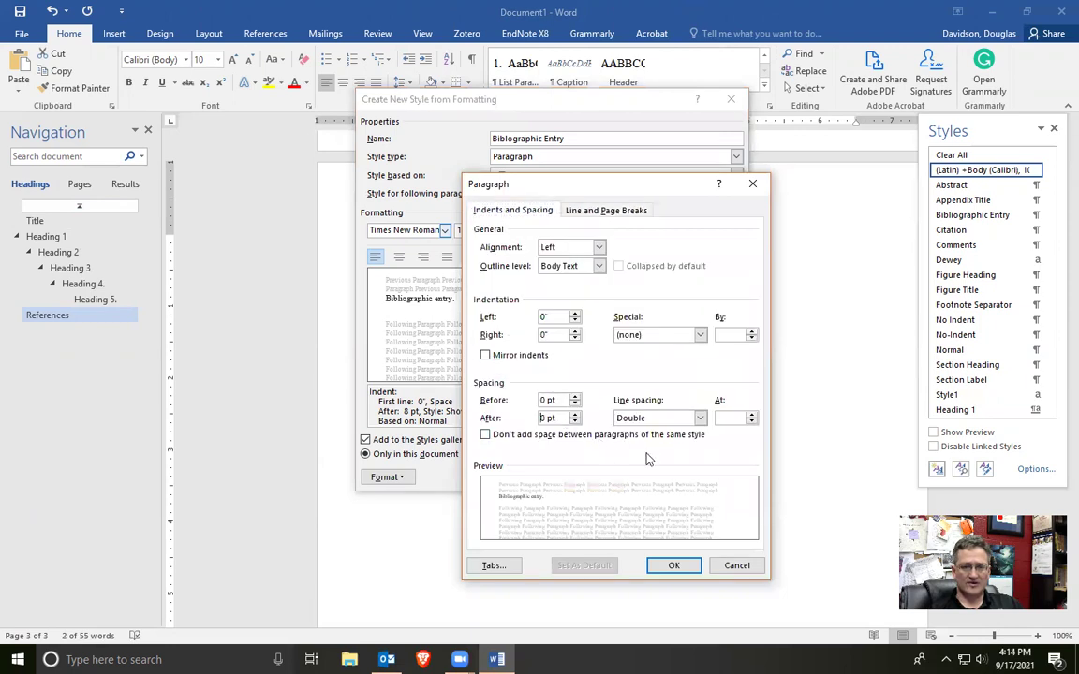
{"action": "left_click", "coordinate": [700, 337]}
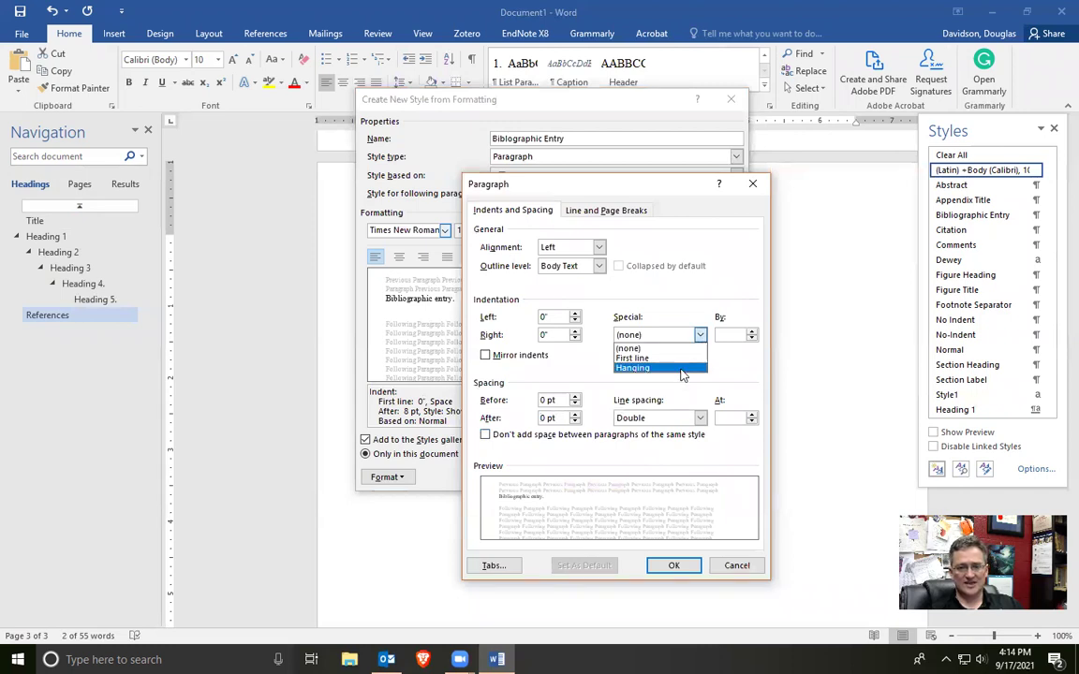
{"action": "left_click", "coordinate": [683, 369]}
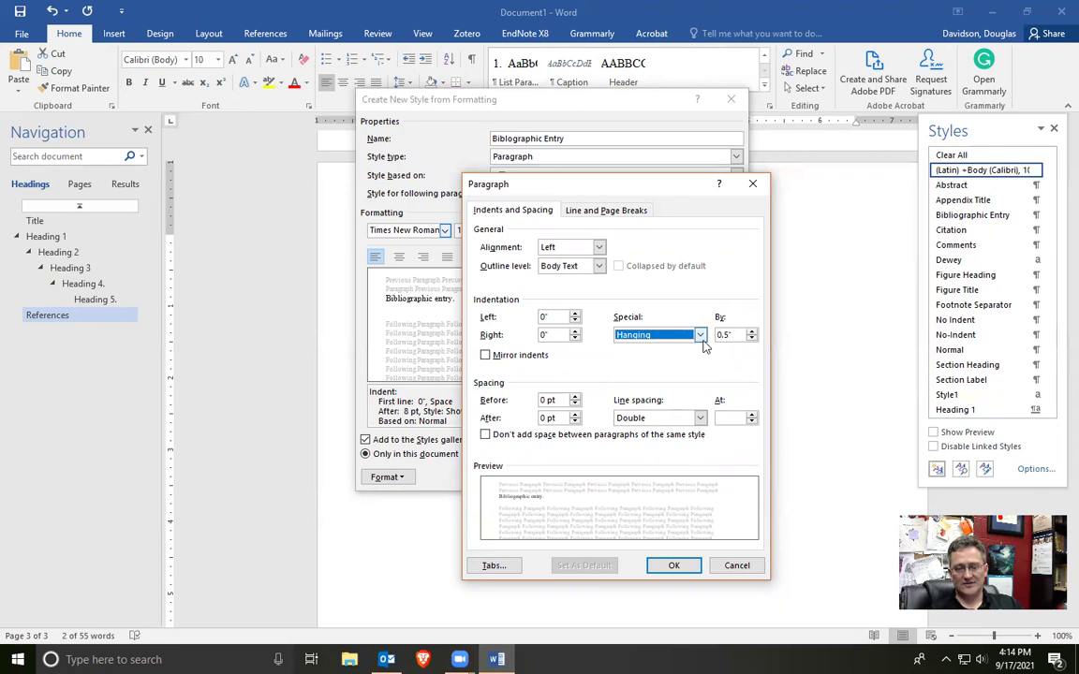
{"action": "left_click", "coordinate": [672, 567]}
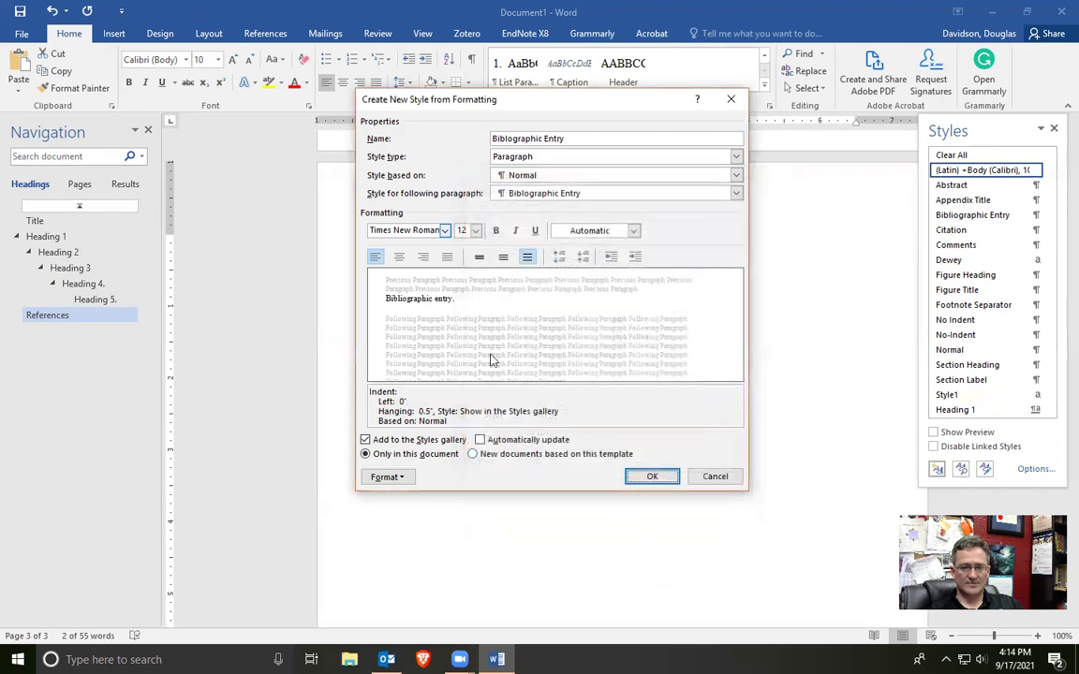
- Enable automatic updating and new-document availability, then create and apply the style
{"action": "left_click", "coordinate": [472, 454]}
{"action": "left_click", "coordinate": [479, 439]}
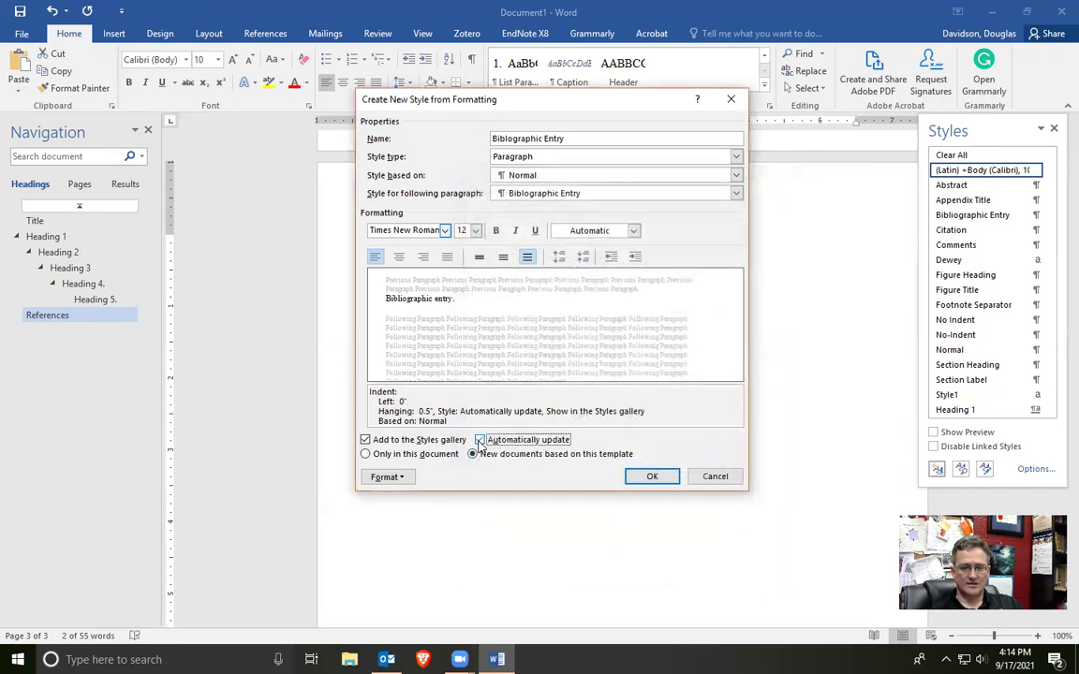
{"action": "left_click", "coordinate": [652, 477]}
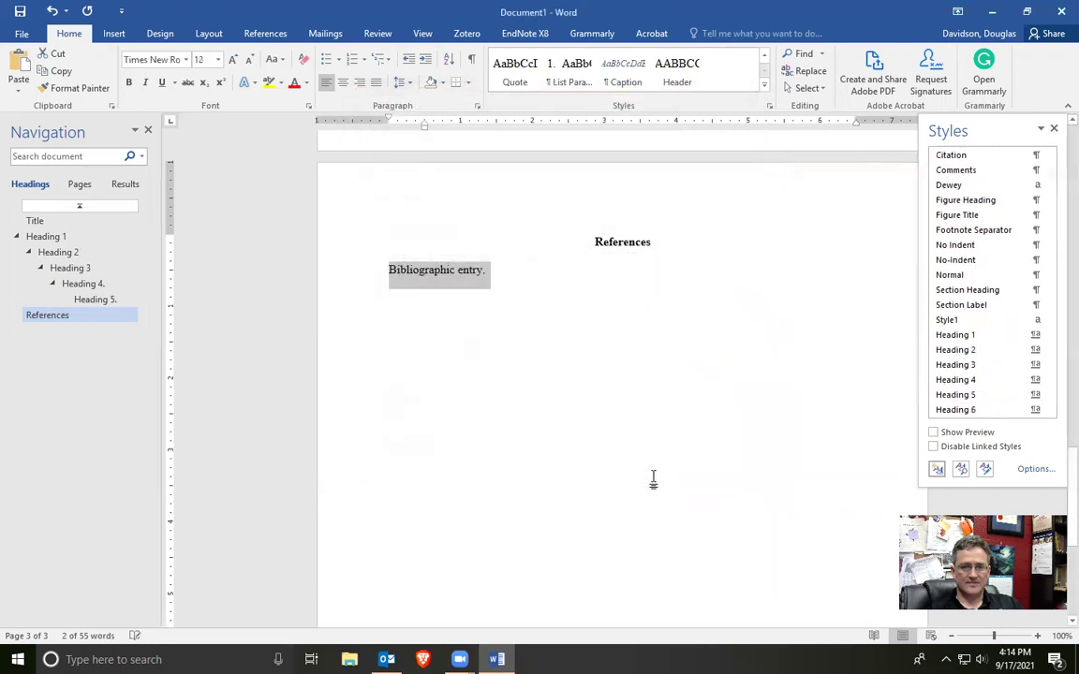
- Place the cursor after the reference entry and scroll back up to the title page
{"action": "left_click", "coordinate": [510, 316]}
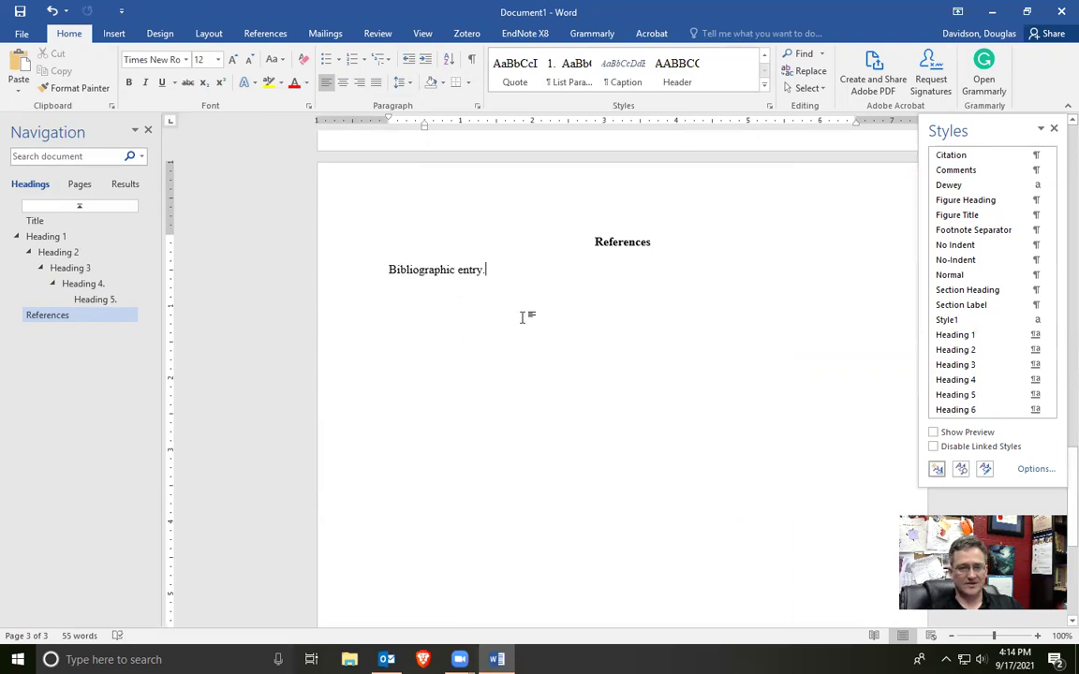
{"action": "scroll", "coordinate": [532, 291], "scroll_direction": "up", "scroll_amount": 3}
{"action": "scroll", "coordinate": [559, 405], "scroll_direction": "up", "scroll_amount": 10}
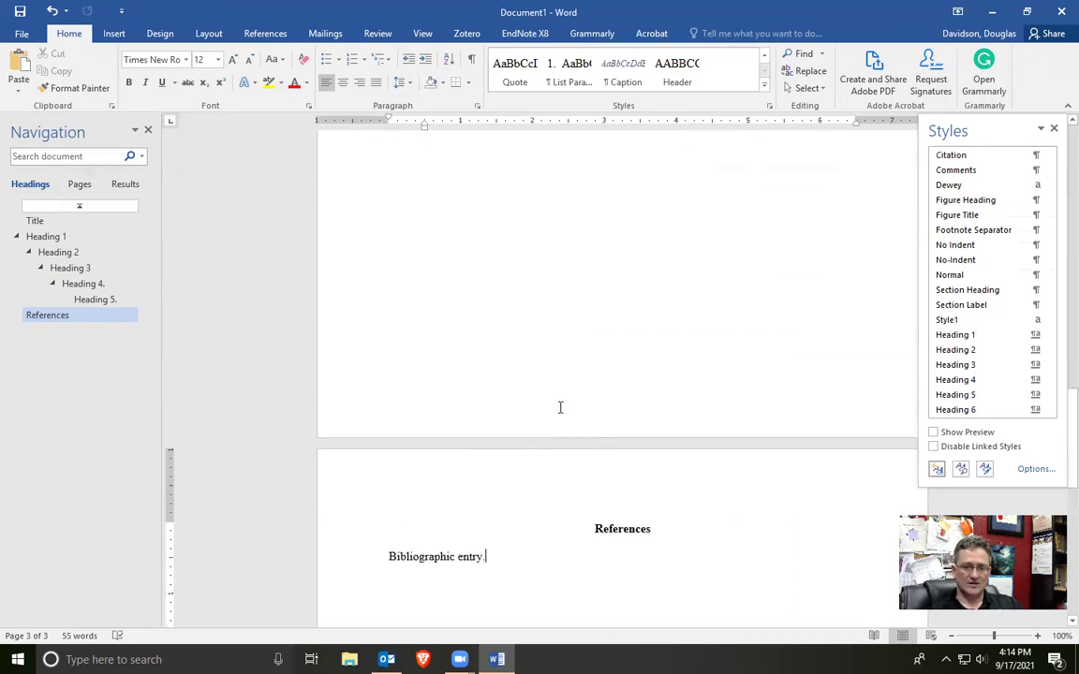
{"action": "scroll", "coordinate": [550, 416], "scroll_direction": "up", "scroll_amount": 7}
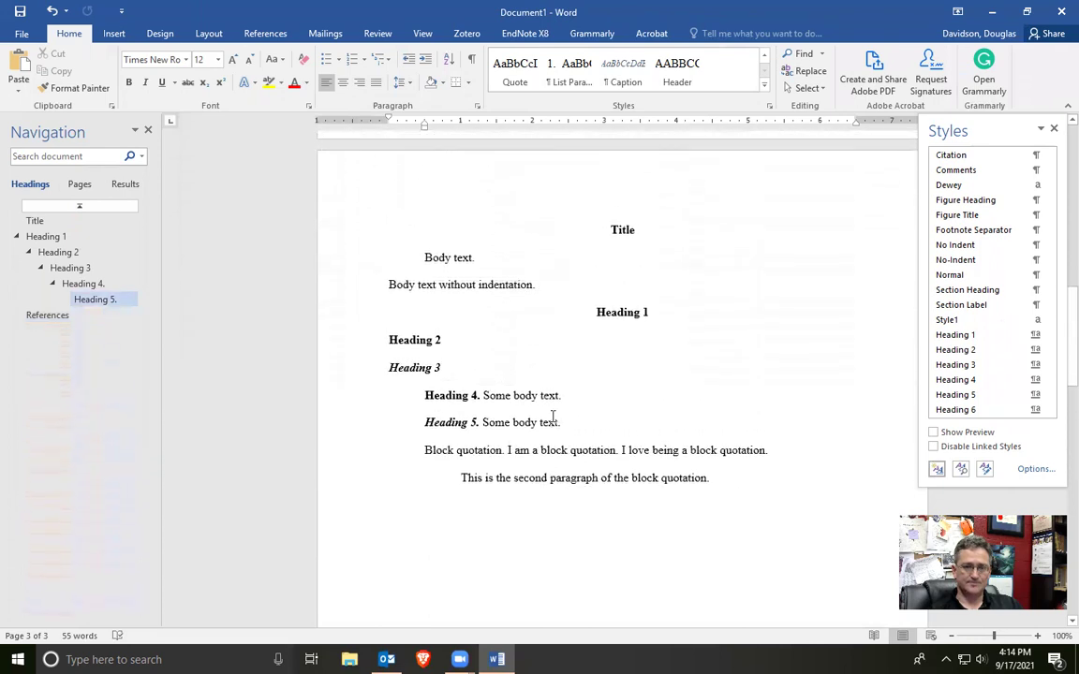
{"action": "scroll", "coordinate": [551, 417], "scroll_direction": "down", "scroll_amount": 4}
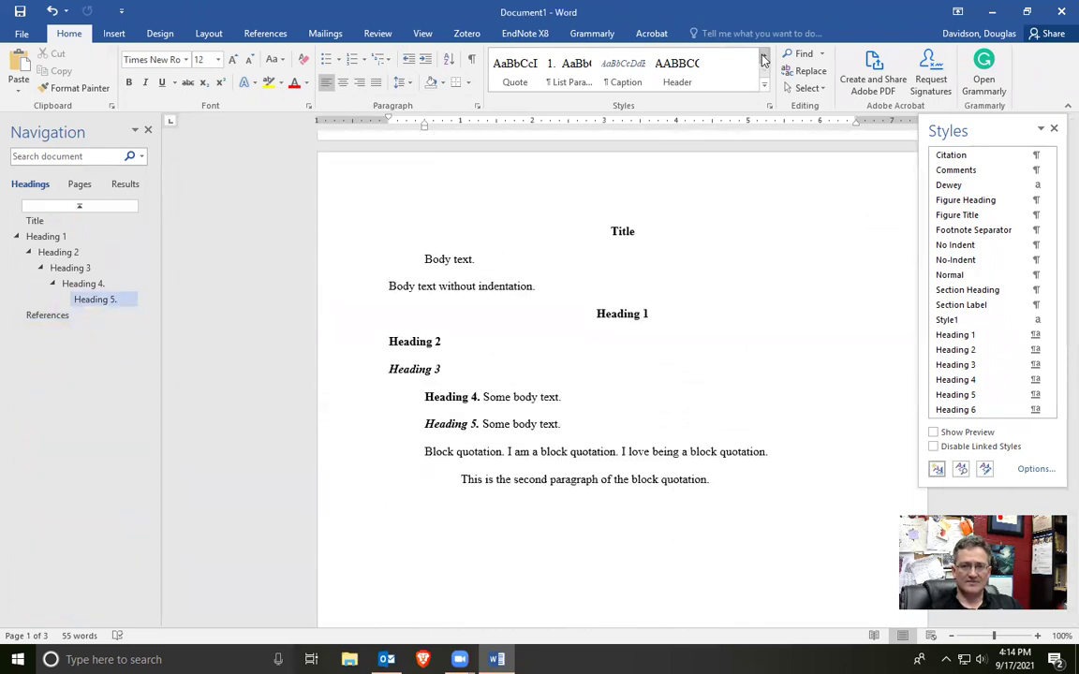
{"action": "scroll", "coordinate": [709, 300], "scroll_direction": "up", "scroll_amount": 2}
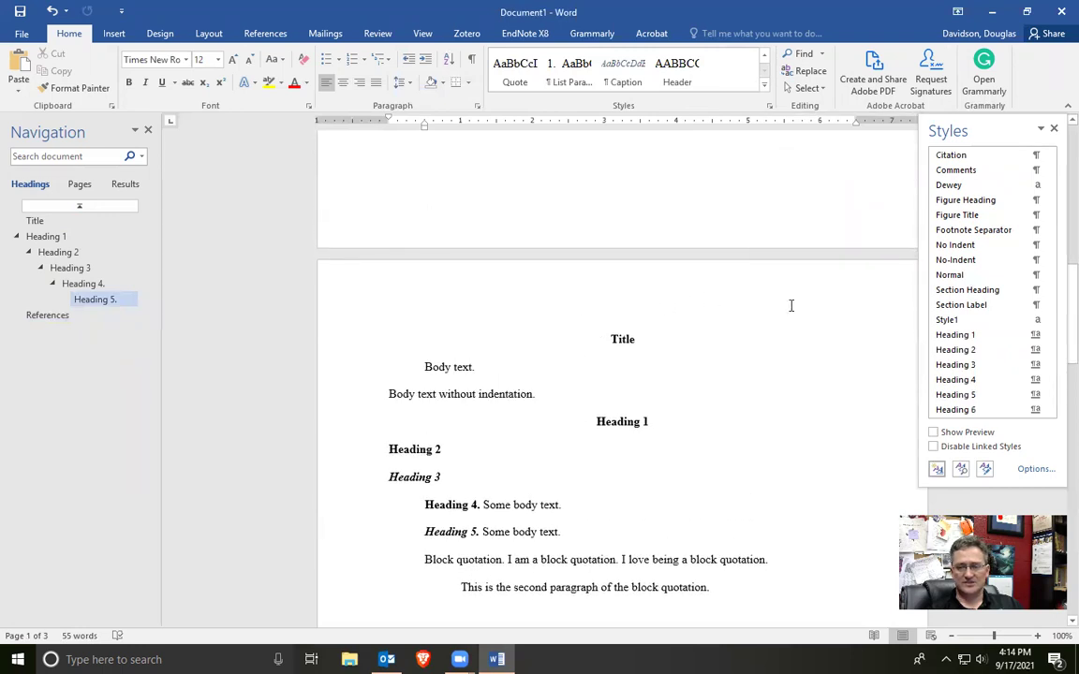
{"action": "scroll", "coordinate": [801, 341], "scroll_direction": "up", "scroll_amount": 15}
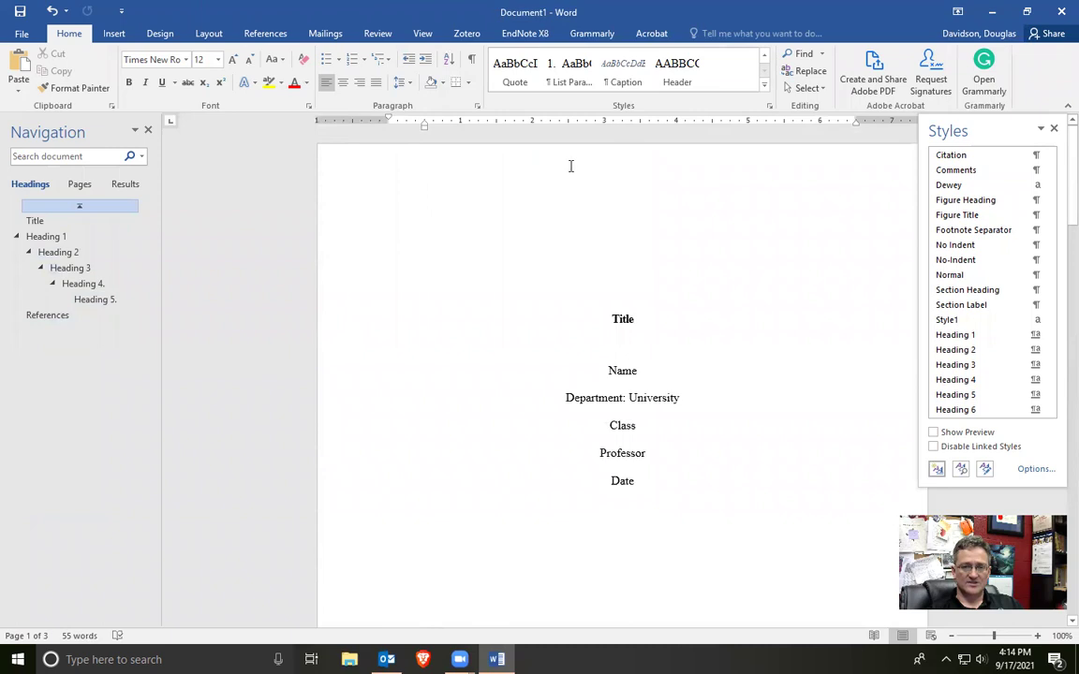
- Open the page header for editing and bring up Manage Styles on the Header style
{"action": "double_click", "coordinate": [632, 160]}
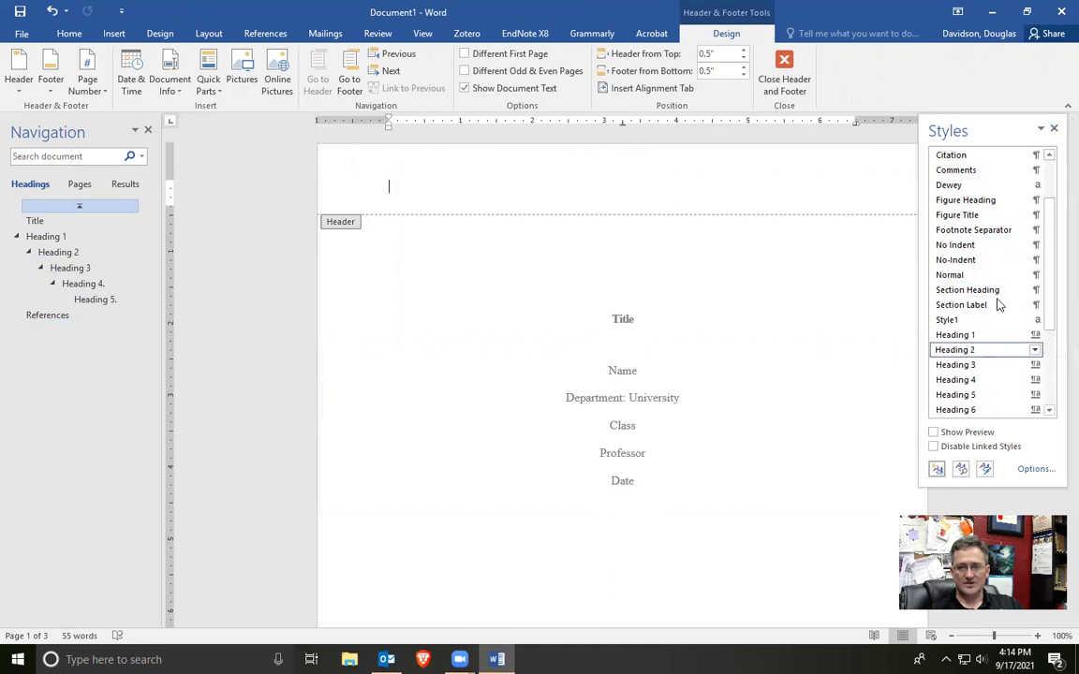
{"action": "left_click", "coordinate": [986, 470]}
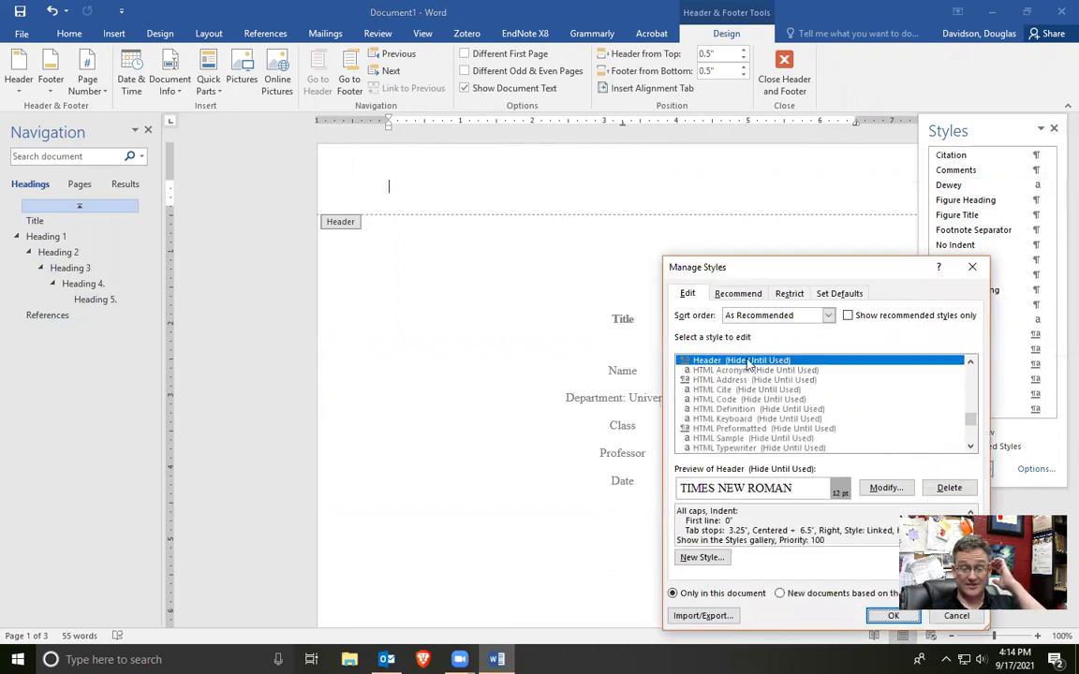
- Rename the Header style to Running Head, based on Normal and left-aligned
{"action": "left_click", "coordinate": [885, 488]}
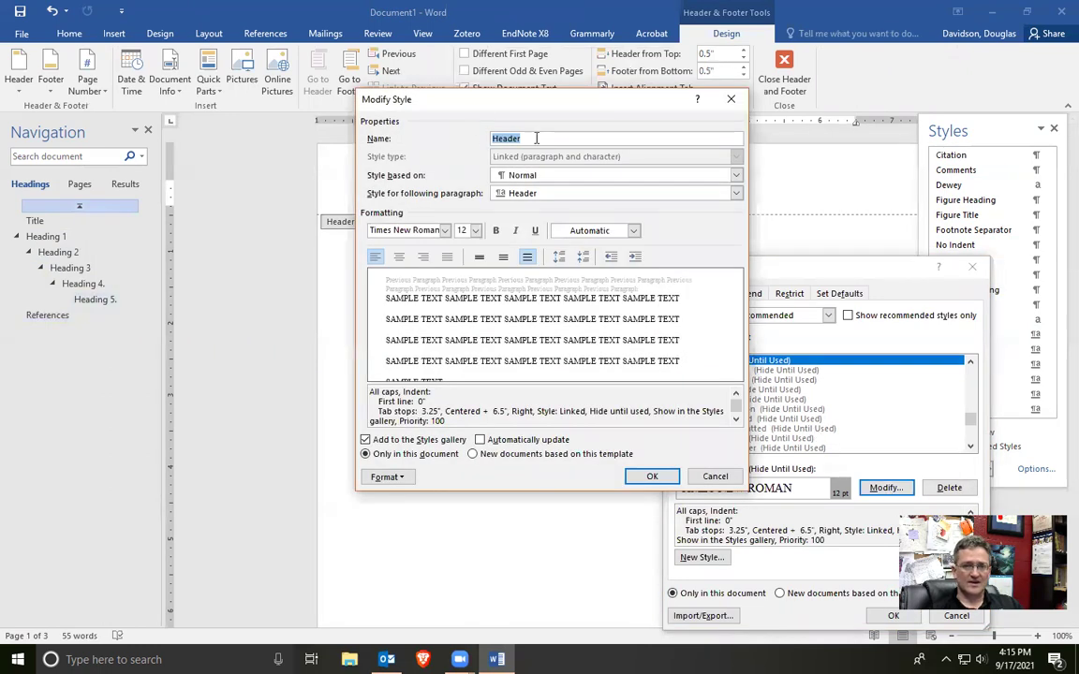
{"action": "type", "text": "Na"}
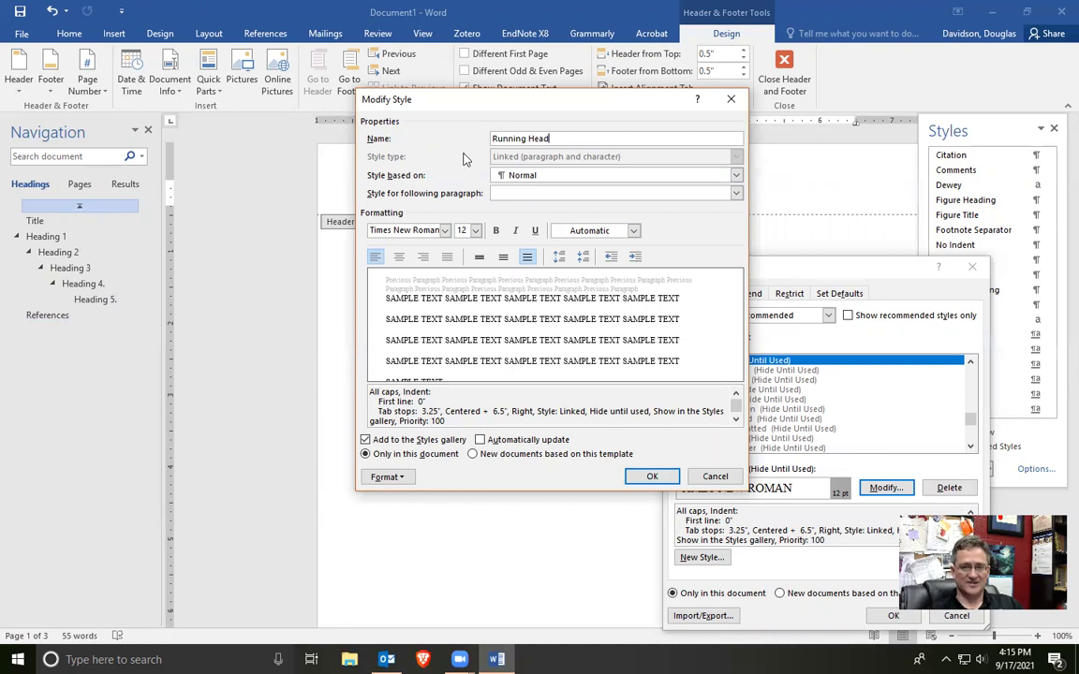
{"action": "left_click", "coordinate": [537, 180]}
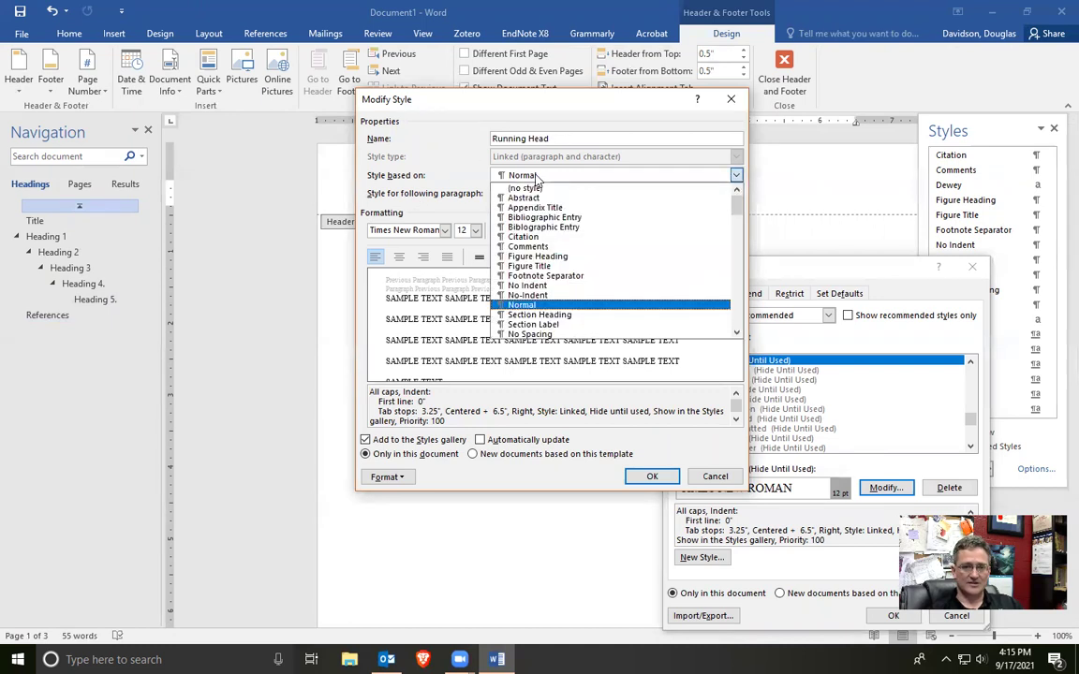
{"action": "left_click", "coordinate": [539, 176]}
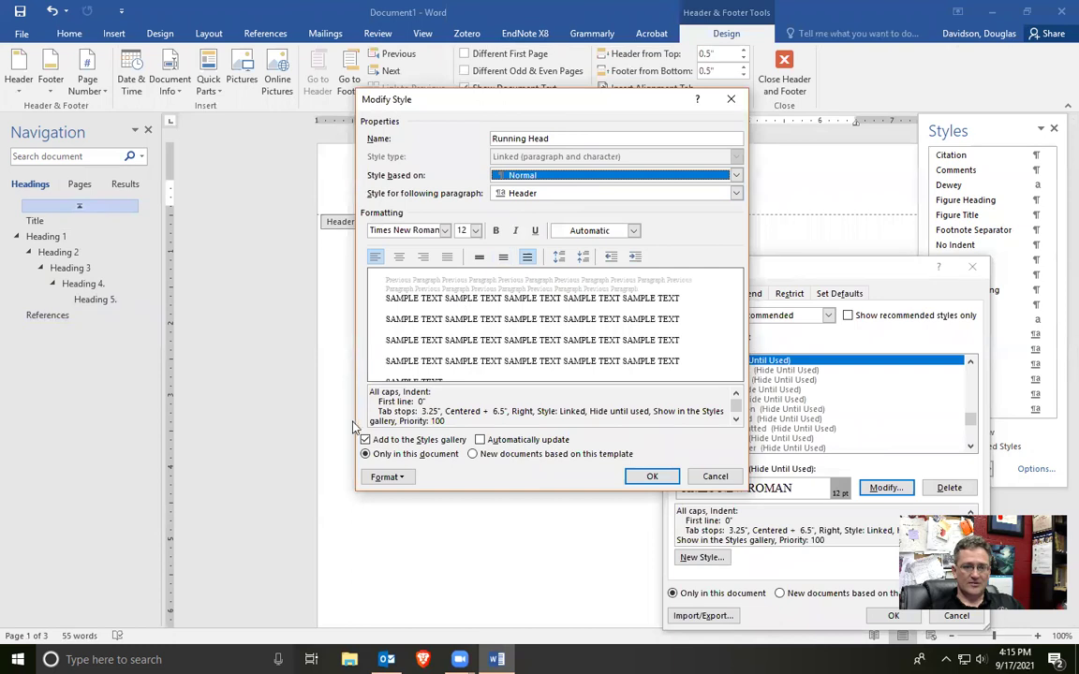
{"action": "left_click", "coordinate": [375, 258]}
- Set the Running Head paragraph's special indent to none
{"action": "left_click", "coordinate": [399, 478]}
{"action": "left_click", "coordinate": [412, 511]}
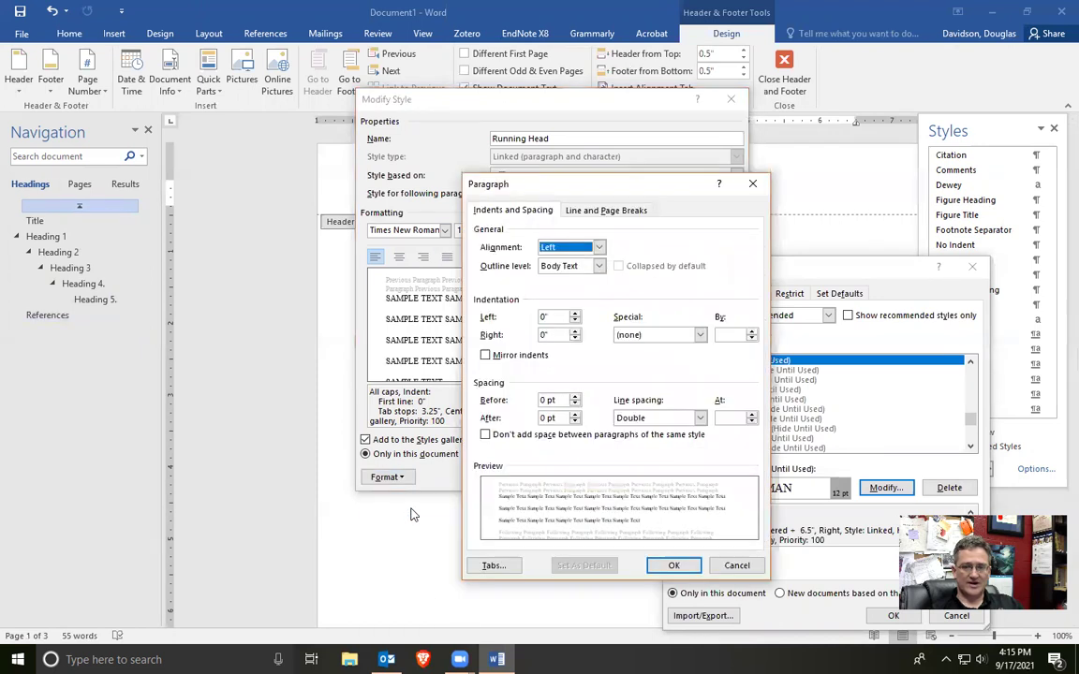
{"action": "left_click", "coordinate": [698, 337]}
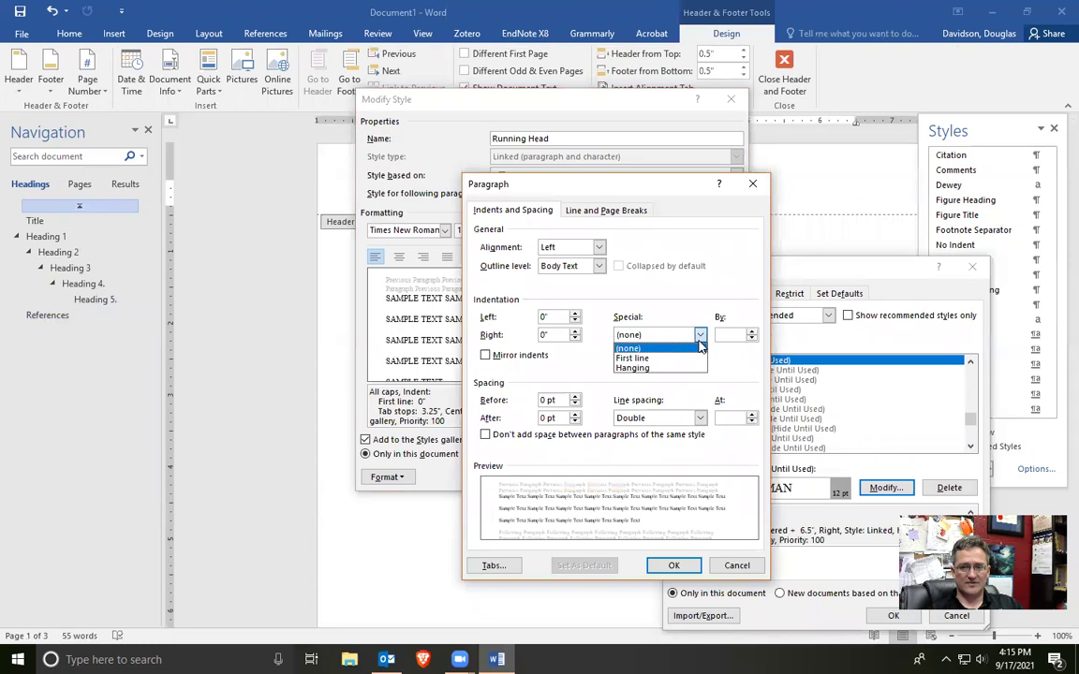
{"action": "left_click", "coordinate": [671, 349]}
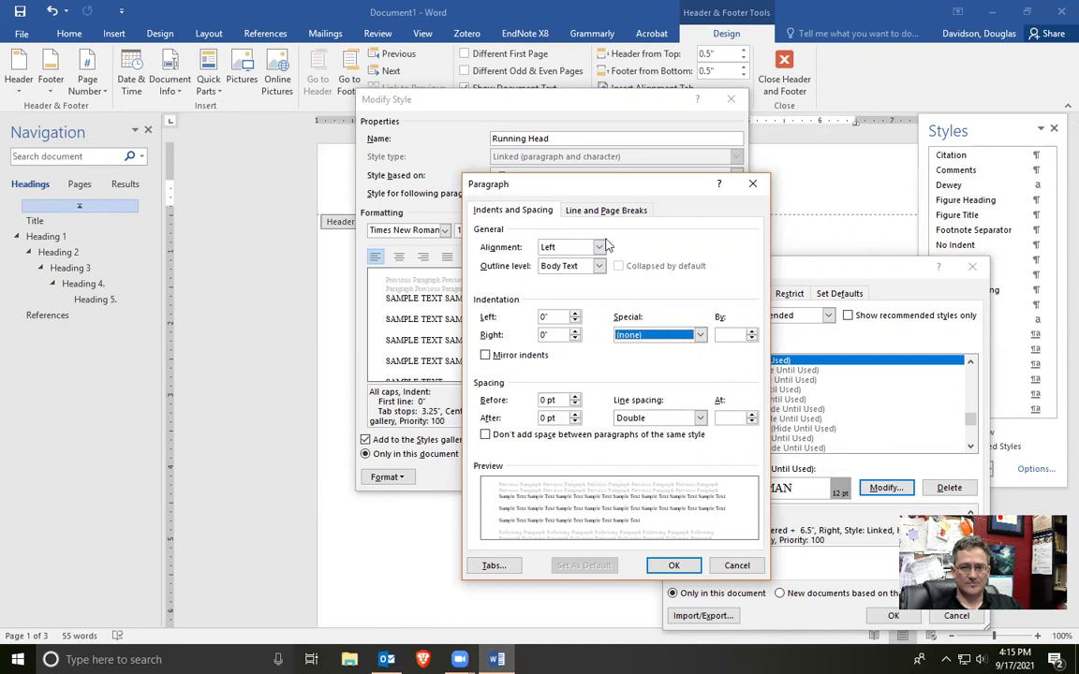
{"action": "left_click", "coordinate": [673, 566]}
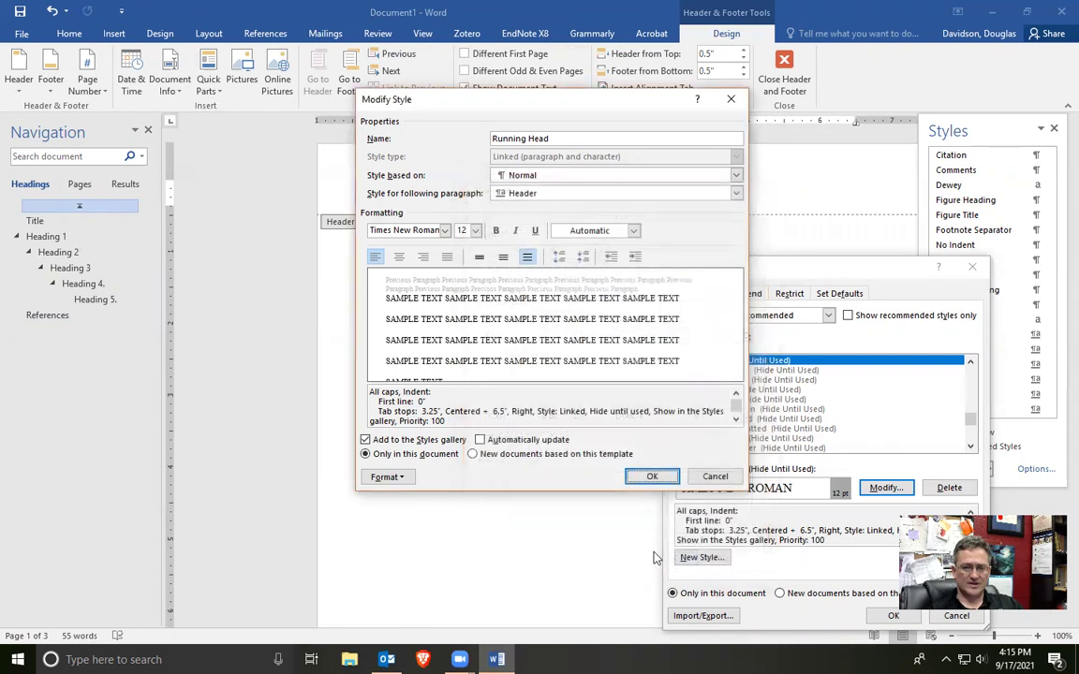
{"action": "left_click", "coordinate": [401, 478]}
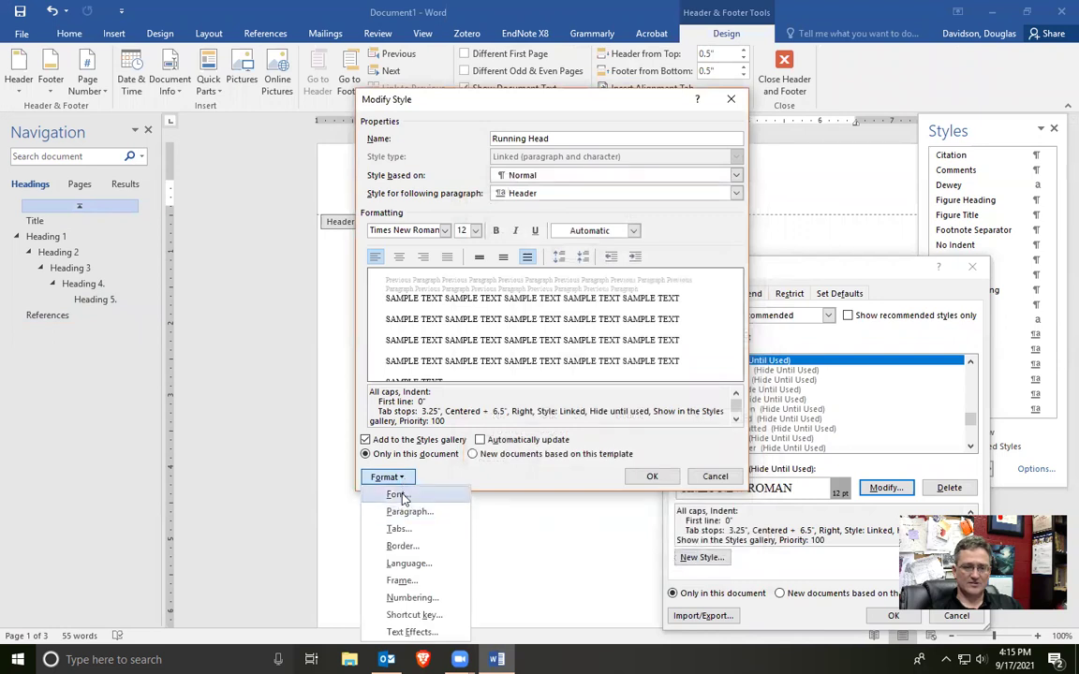
- Keep all caps in the Running Head font, and enable automatic updating and new-document availability
{"action": "left_click", "coordinate": [398, 495]}
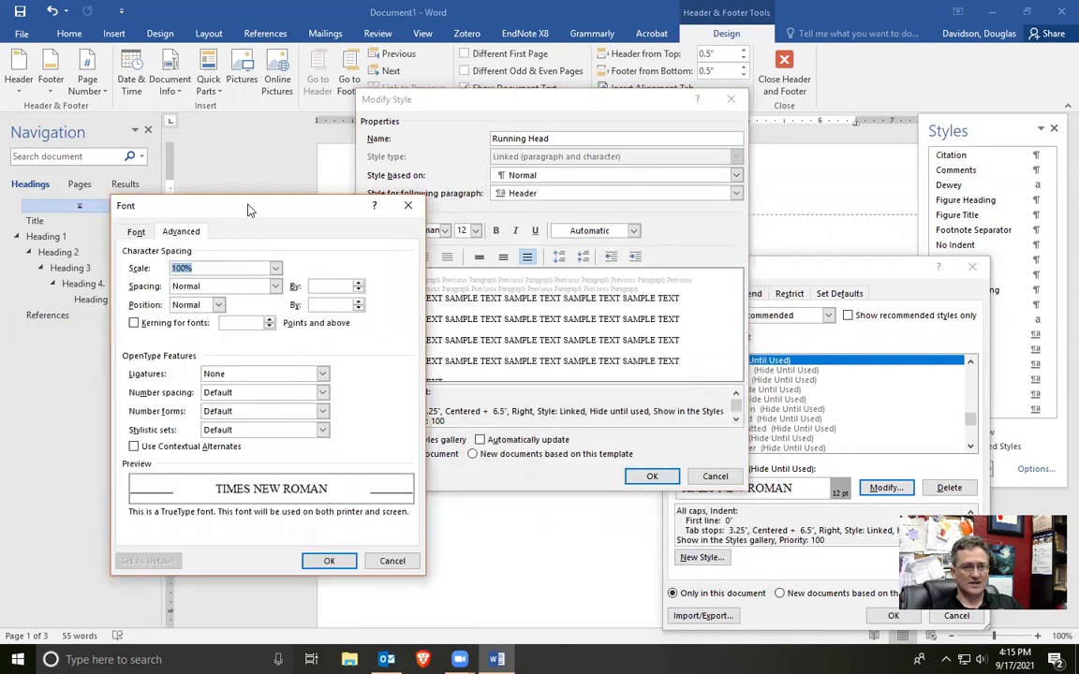
{"action": "left_click_drag", "start_coordinate": [243, 204], "coordinate": [383, 163]}
{"action": "left_click", "coordinate": [277, 193]}
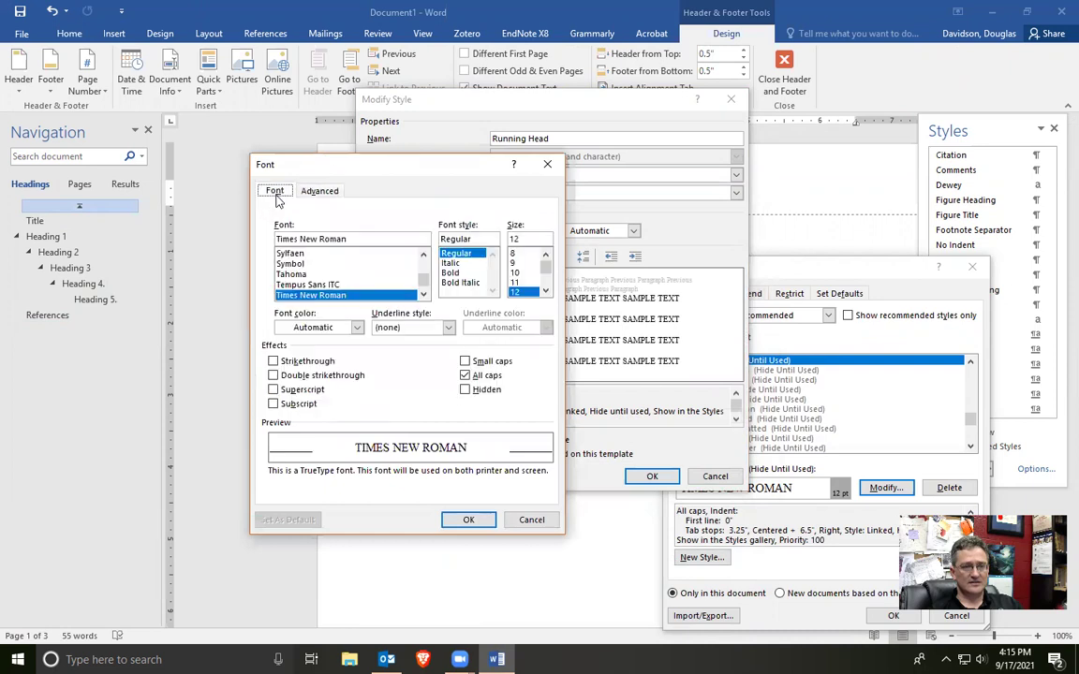
{"action": "left_click", "coordinate": [465, 375]}
{"action": "left_click", "coordinate": [464, 375]}
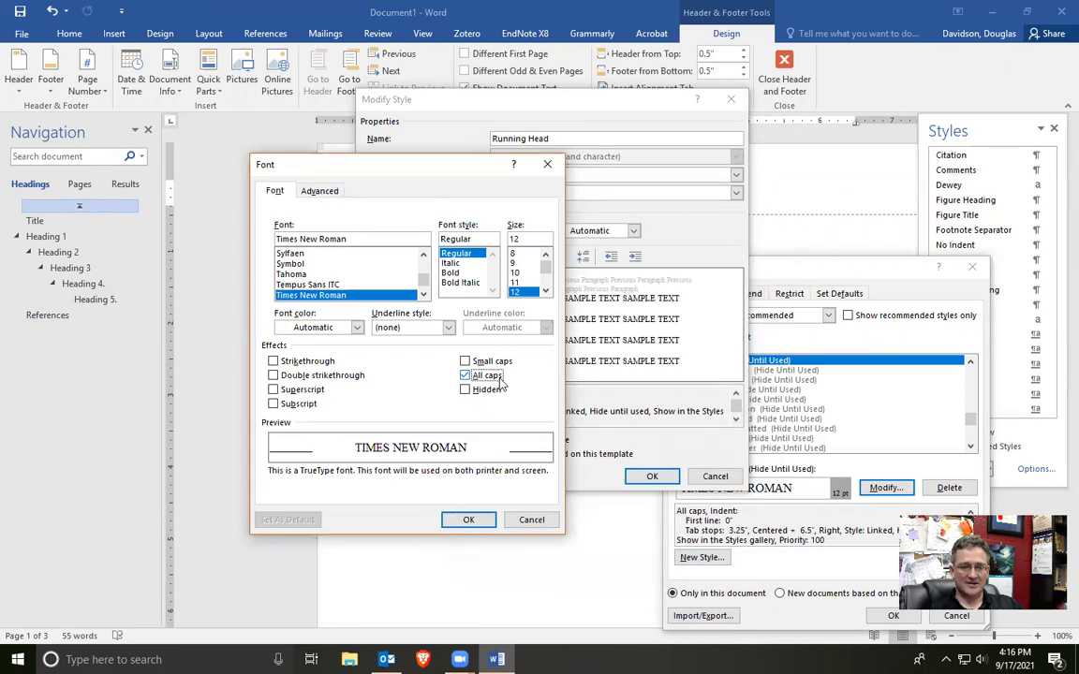
{"action": "left_click", "coordinate": [465, 519]}
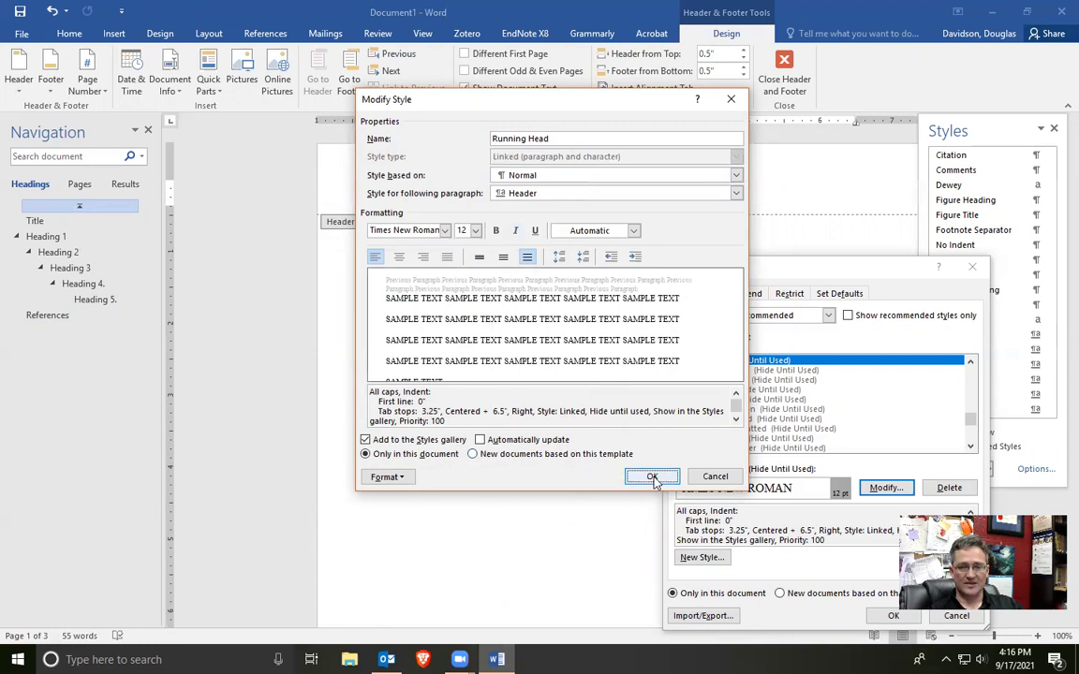
{"action": "left_click", "coordinate": [488, 453]}
{"action": "left_click", "coordinate": [491, 439]}
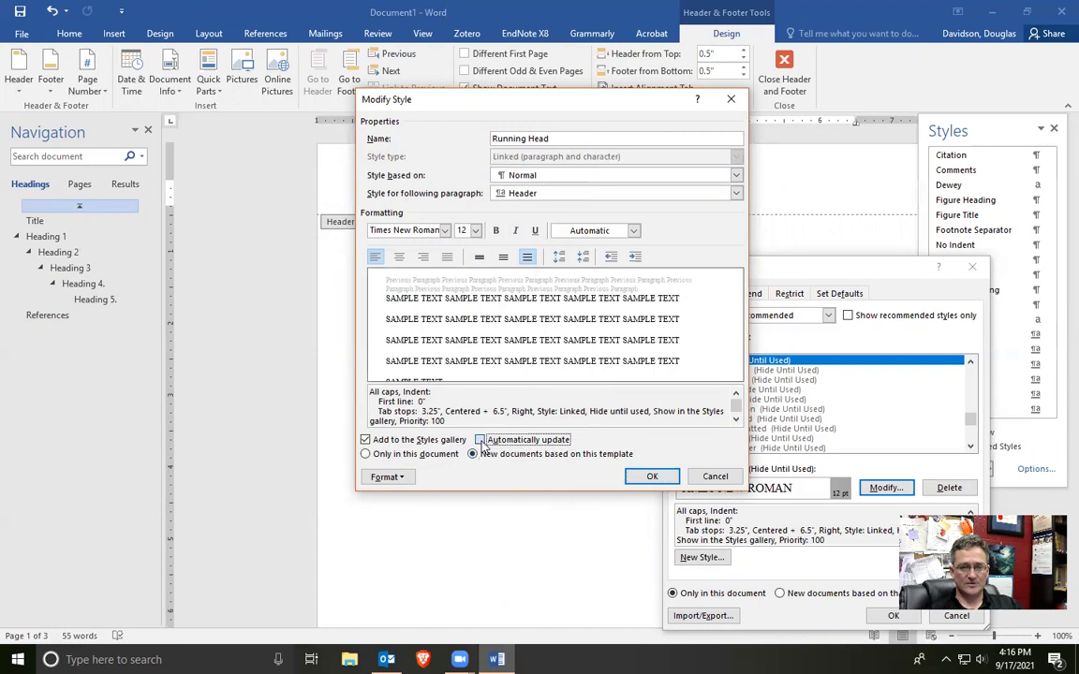
- Save the Running Head changes and apply them to new documents based on the template
{"action": "left_click", "coordinate": [650, 477]}
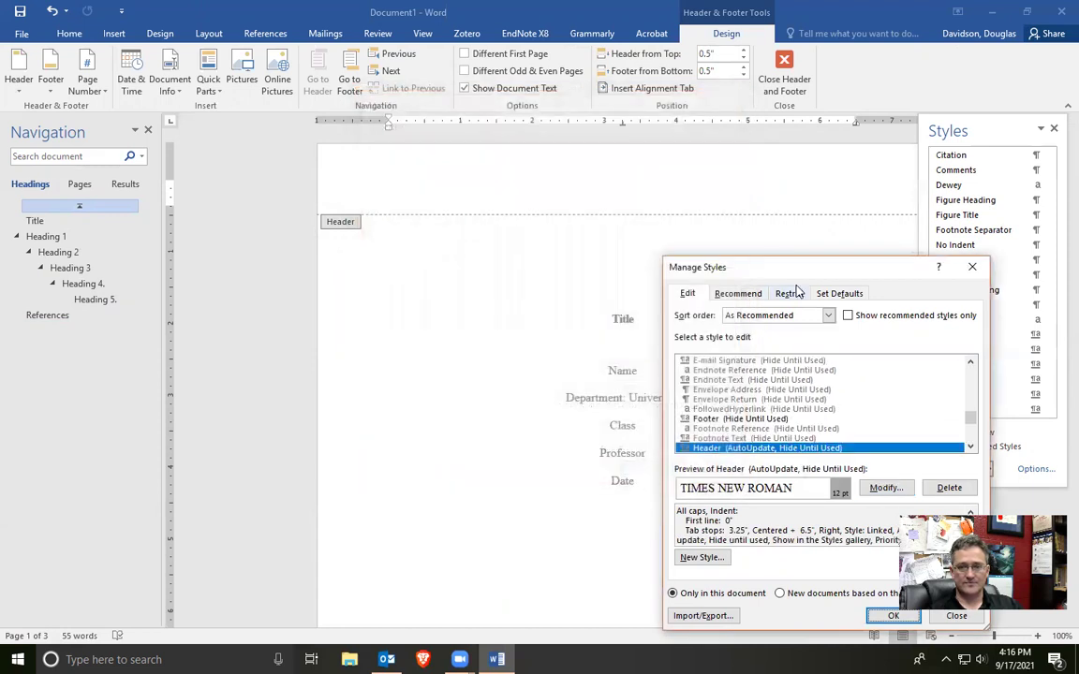
{"action": "left_click_drag", "start_coordinate": [804, 266], "coordinate": [722, 72]}
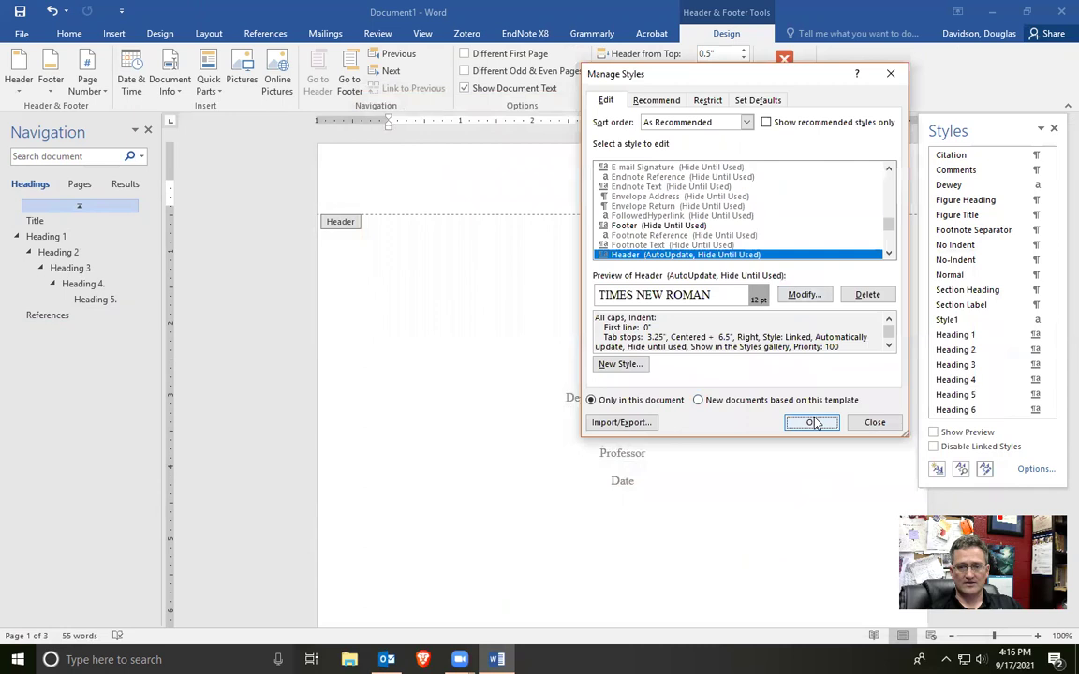
{"action": "left_click", "coordinate": [794, 402]}
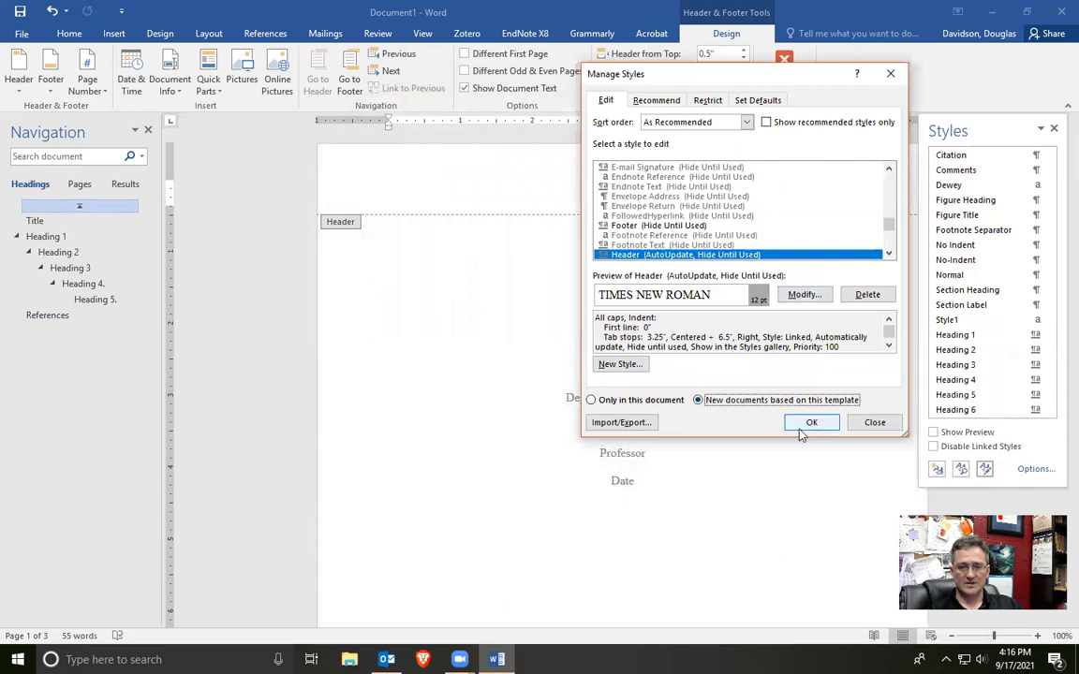
{"action": "left_click", "coordinate": [813, 423]}
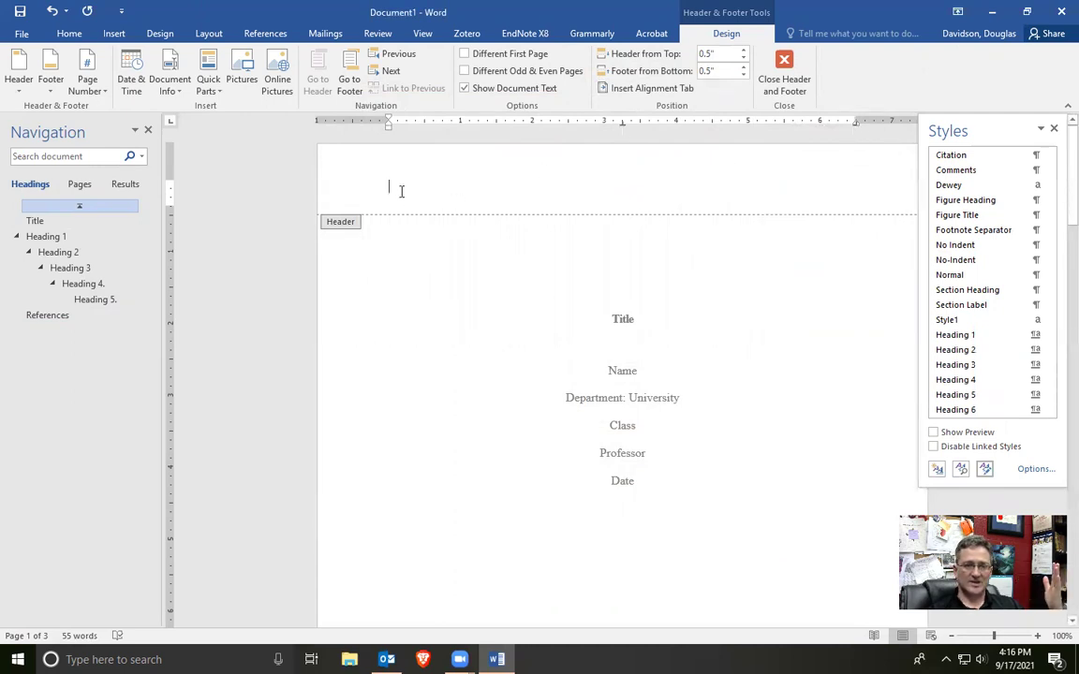
{"action": "type", "text": "ABBREVIAT"}
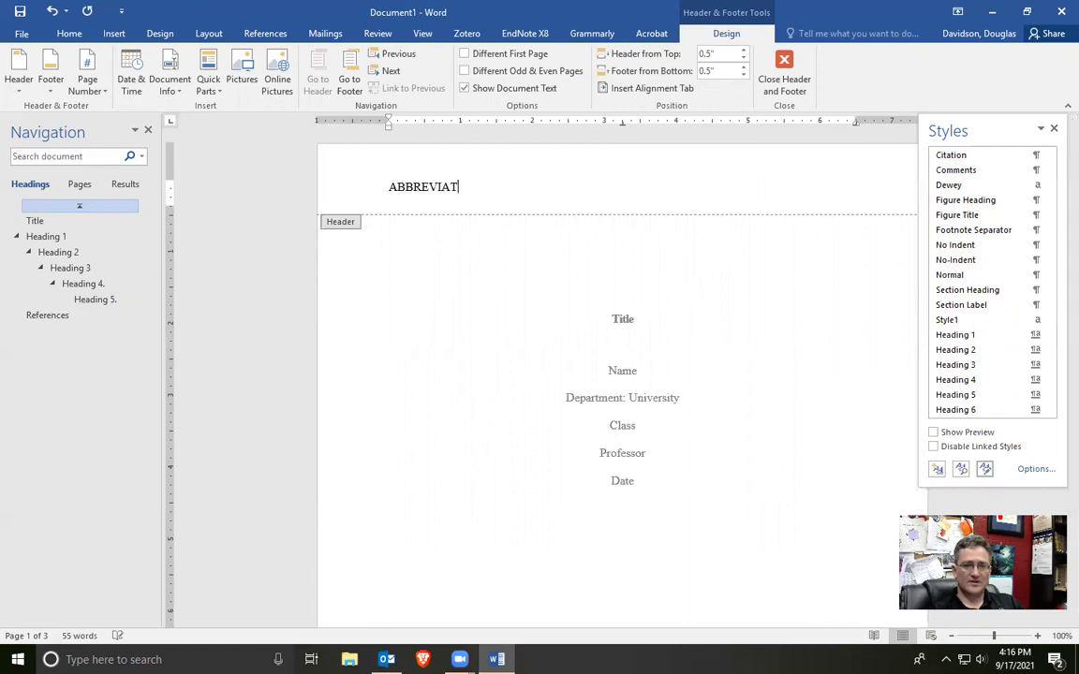
{"action": "type", "text": "ED TITLE OF MY PAPE"}
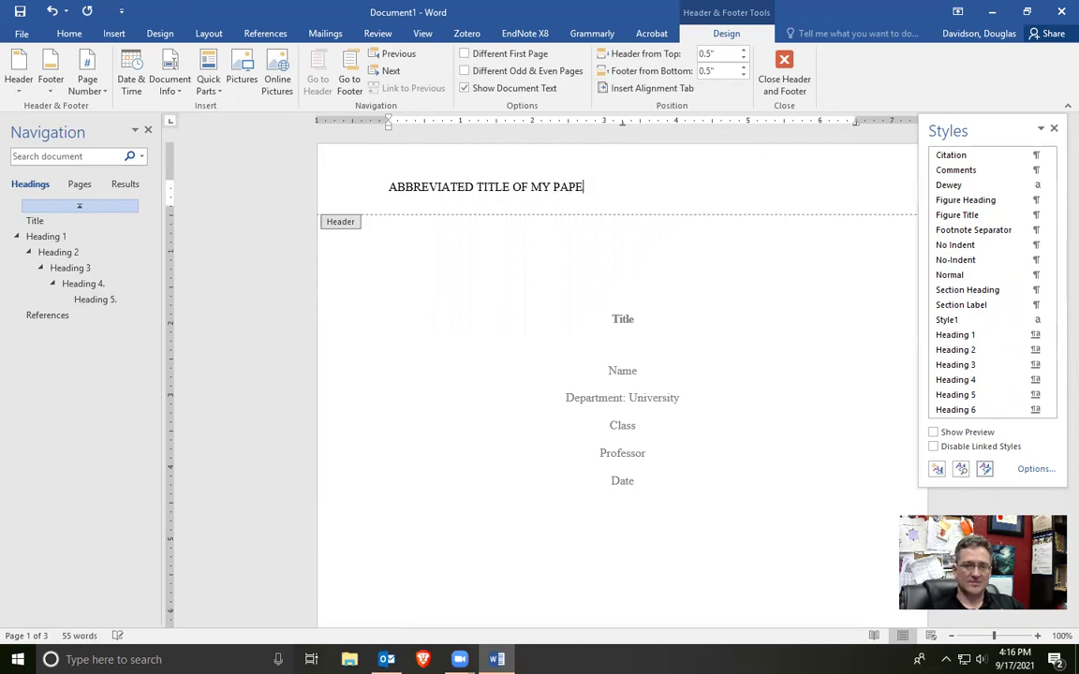
{"action": "key", "text": "BackSpace"}
{"action": "key", "text": "BackSpace"}
{"action": "key", "text": "BackSpace"}
{"action": "key", "text": "BackSpace"}
{"action": "key", "text": "BackSpace"}
{"action": "key", "text": "BackSpace"}
{"action": "key", "text": "BackSpace"}
{"action": "key", "text": "BackSpace"}
{"action": "key", "text": "BackSpace"}
{"action": "key", "text": "BackSpace"}
{"action": "key", "text": "BackSpace"}
{"action": "key", "text": "BackSpace"}
{"action": "key", "text": "BackSpace"}
{"action": "key", "text": "BackSpace"}
{"action": "key", "text": "BackSpace"}
{"action": "key", "text": "BackSpace"}
{"action": "key", "text": "BackSpace"}
{"action": "key", "text": "BackSpace"}
{"action": "key", "text": "BackSpace"}
{"action": "key", "text": "BackSpace"}
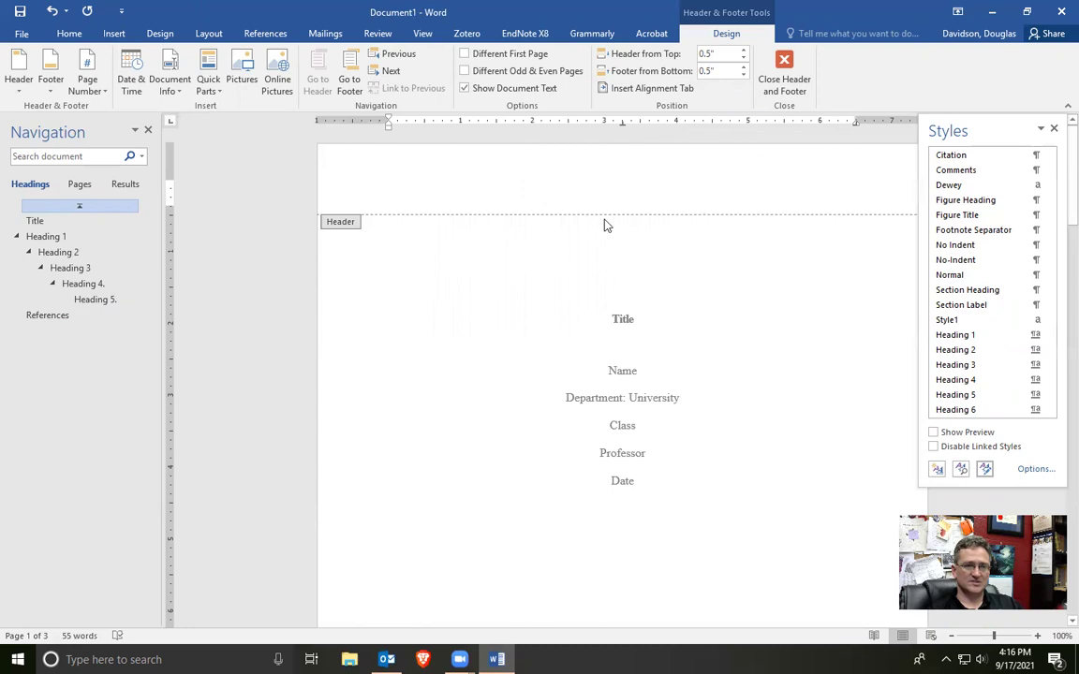
- Insert a Plain Number page number at the header's current position, then close the header
{"action": "left_click", "coordinate": [113, 33]}
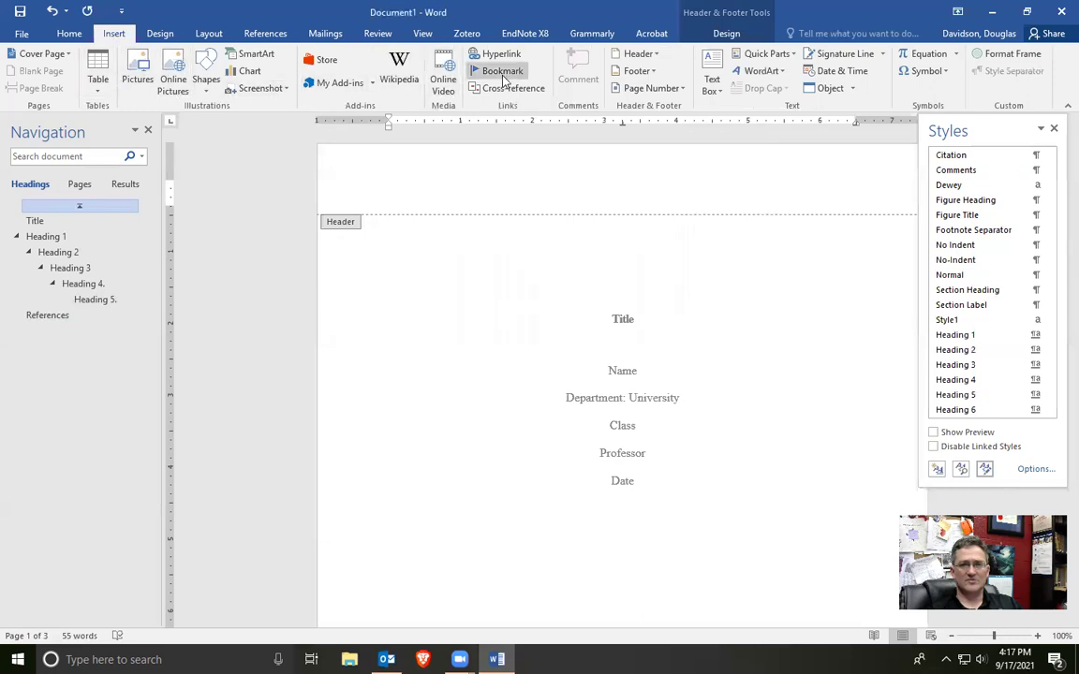
{"action": "left_click", "coordinate": [684, 89]}
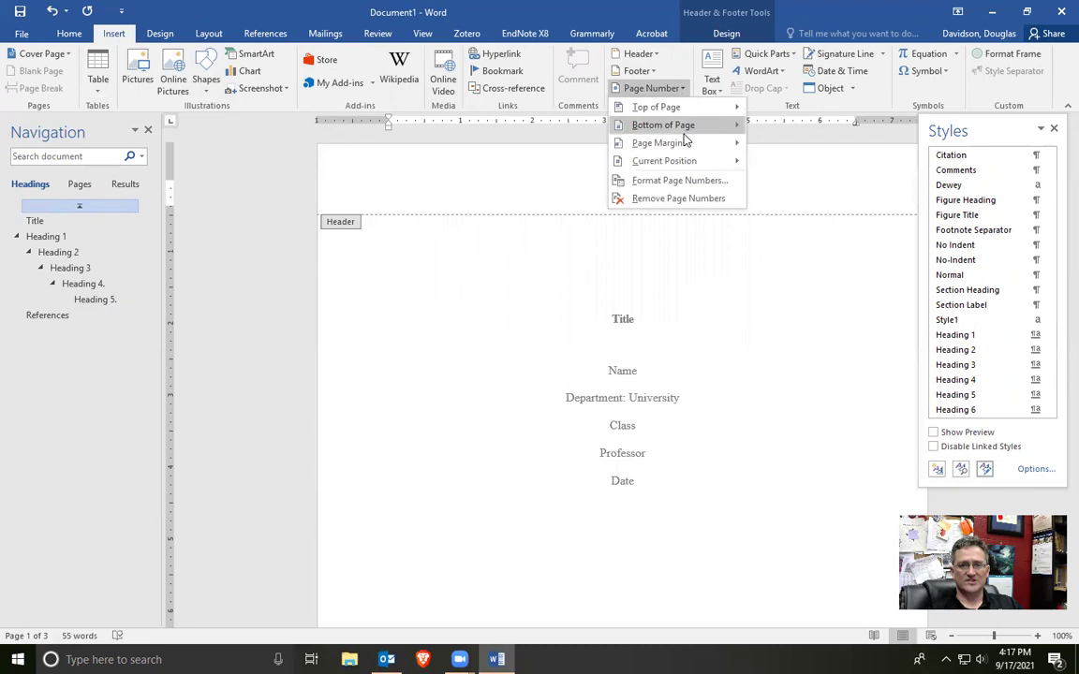
{"action": "left_click", "coordinate": [688, 160]}
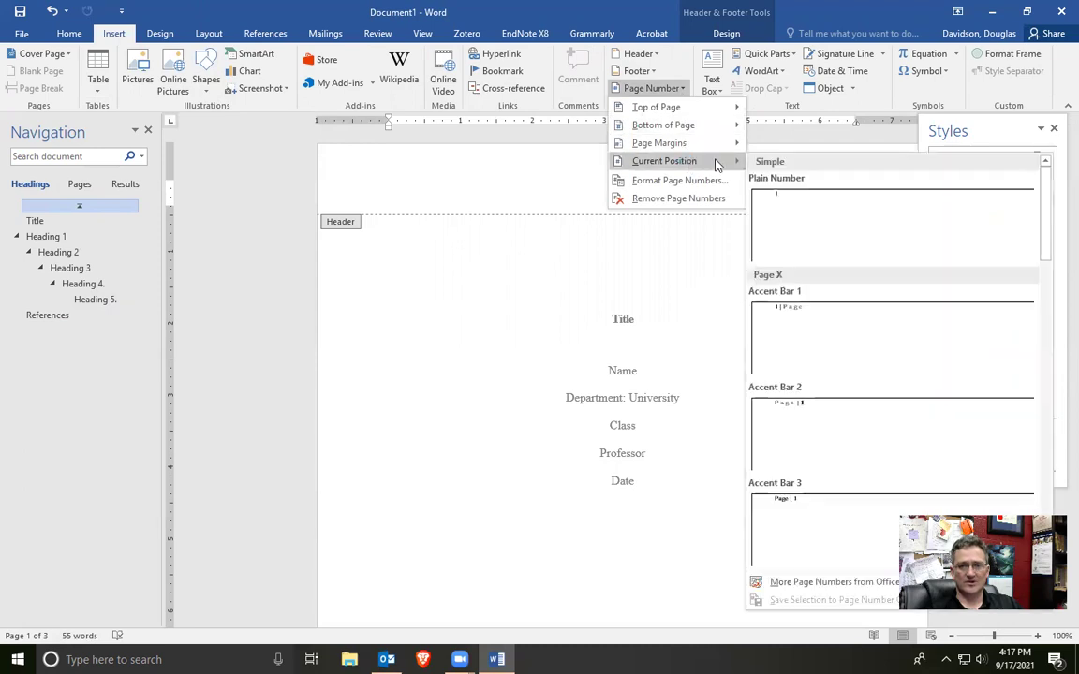
{"action": "left_click", "coordinate": [813, 208]}
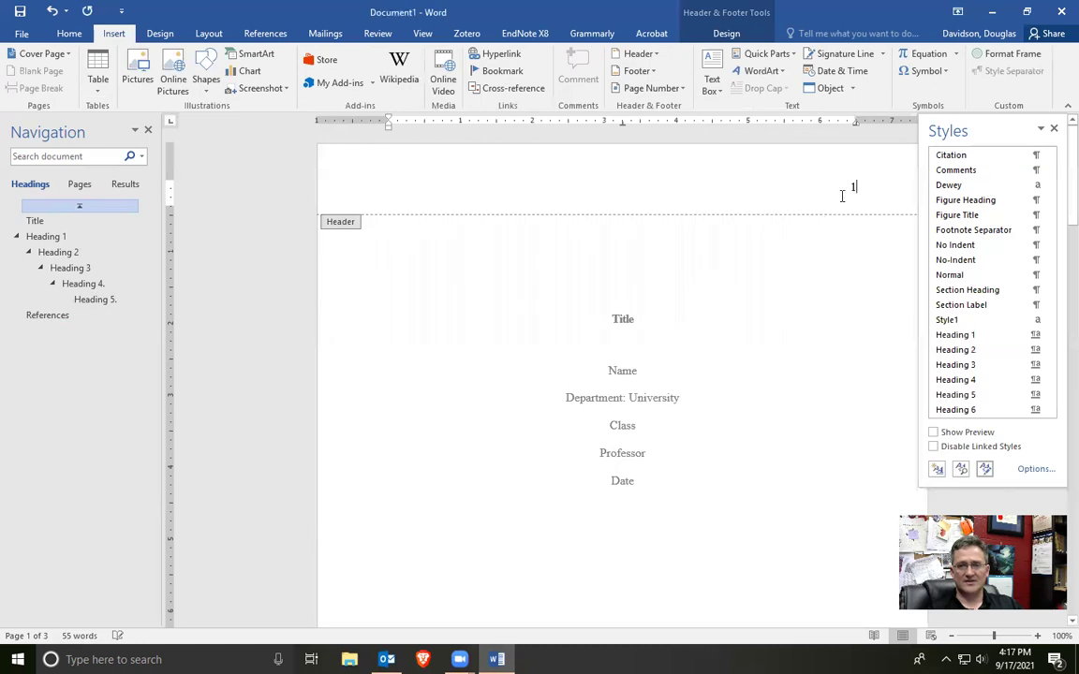
{"action": "double_click", "coordinate": [697, 319]}
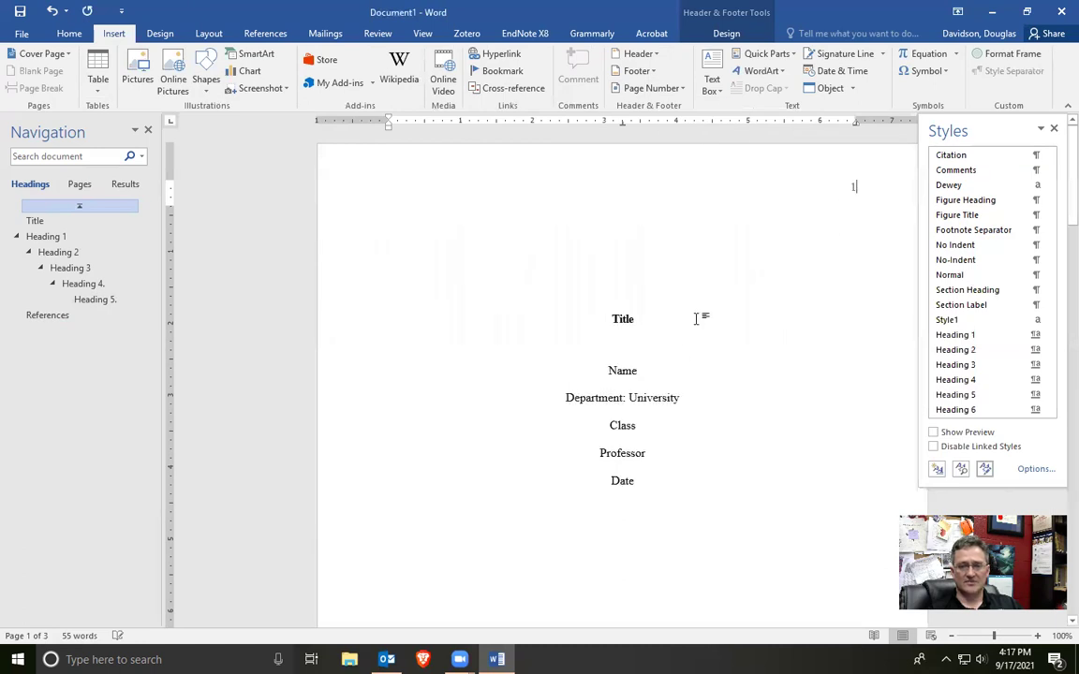
- Scroll through the document to check that pages 2 and 3 show their page numbers
{"action": "scroll", "coordinate": [840, 215], "scroll_direction": "down", "scroll_amount": 8}
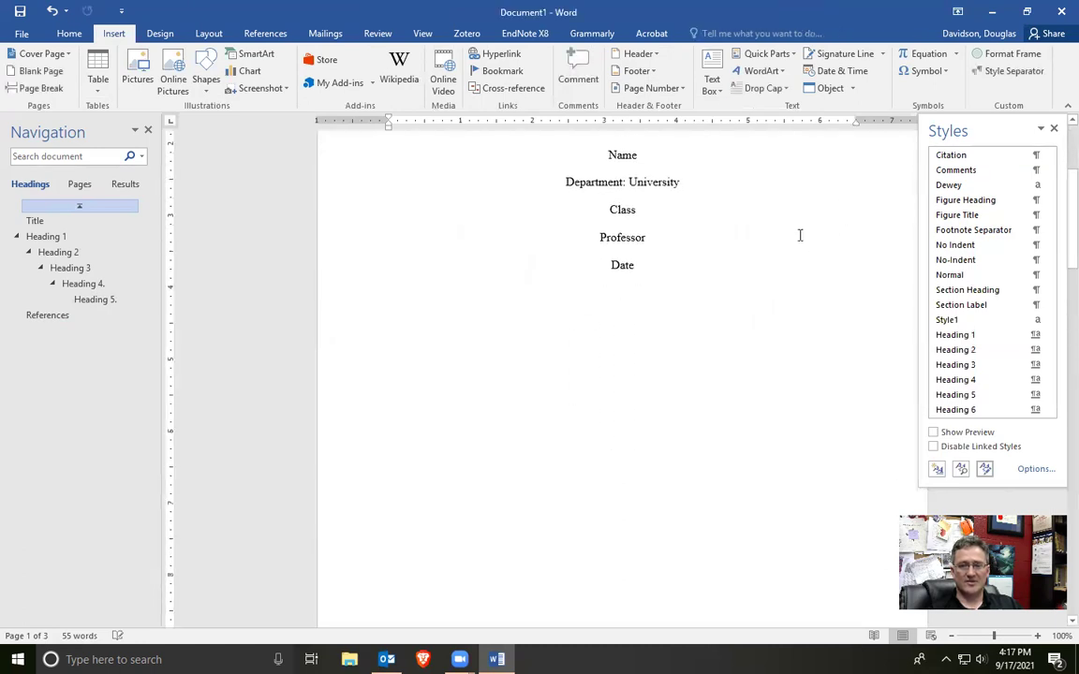
{"action": "scroll", "coordinate": [800, 235], "scroll_direction": "down", "scroll_amount": 7}
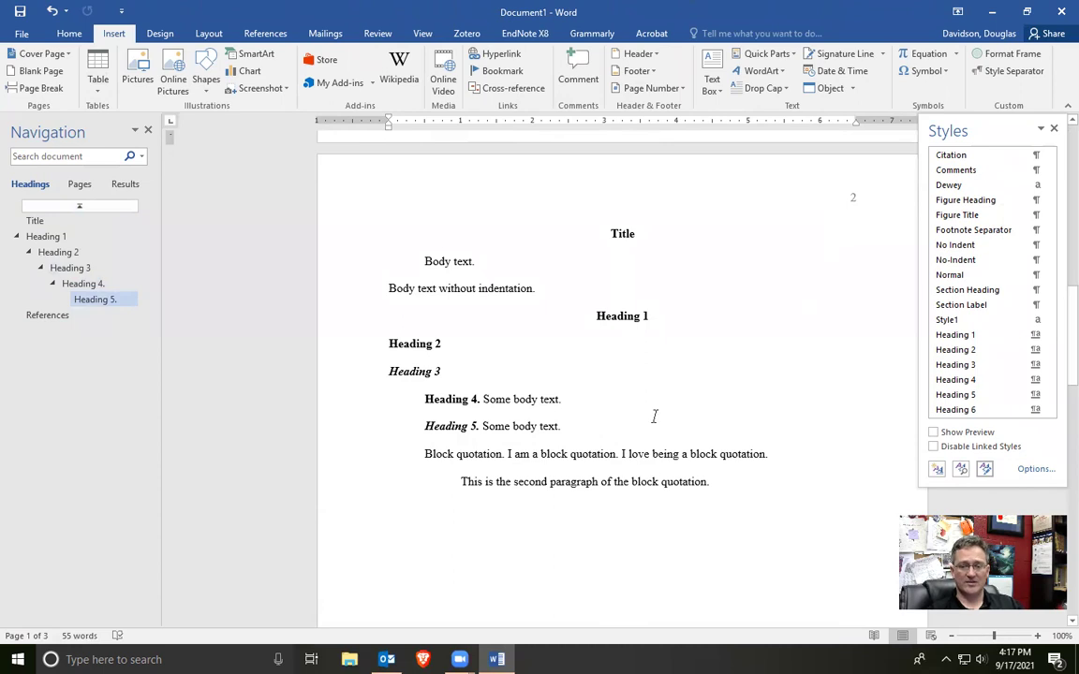
{"action": "scroll", "coordinate": [655, 255], "scroll_direction": "down", "scroll_amount": 2}
{"action": "scroll", "coordinate": [648, 277], "scroll_direction": "down", "scroll_amount": 5}
{"action": "scroll", "coordinate": [649, 287], "scroll_direction": "up", "scroll_amount": 7}
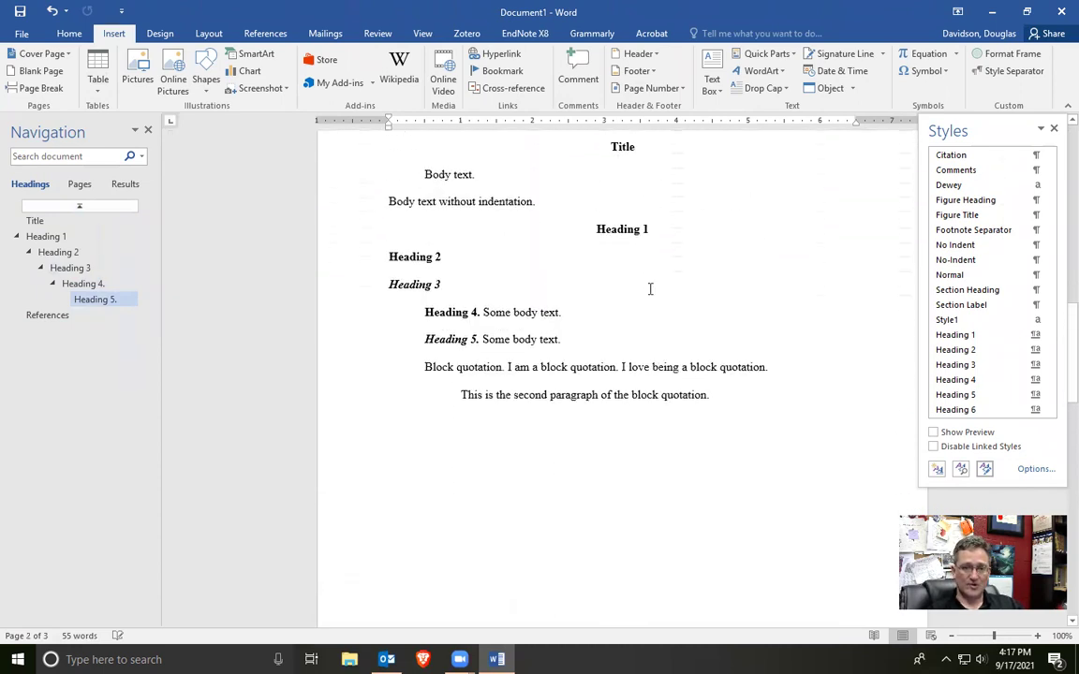
{"action": "scroll", "coordinate": [634, 314], "scroll_direction": "up", "scroll_amount": 2}
{"action": "scroll", "coordinate": [633, 313], "scroll_direction": "down", "scroll_amount": 10}
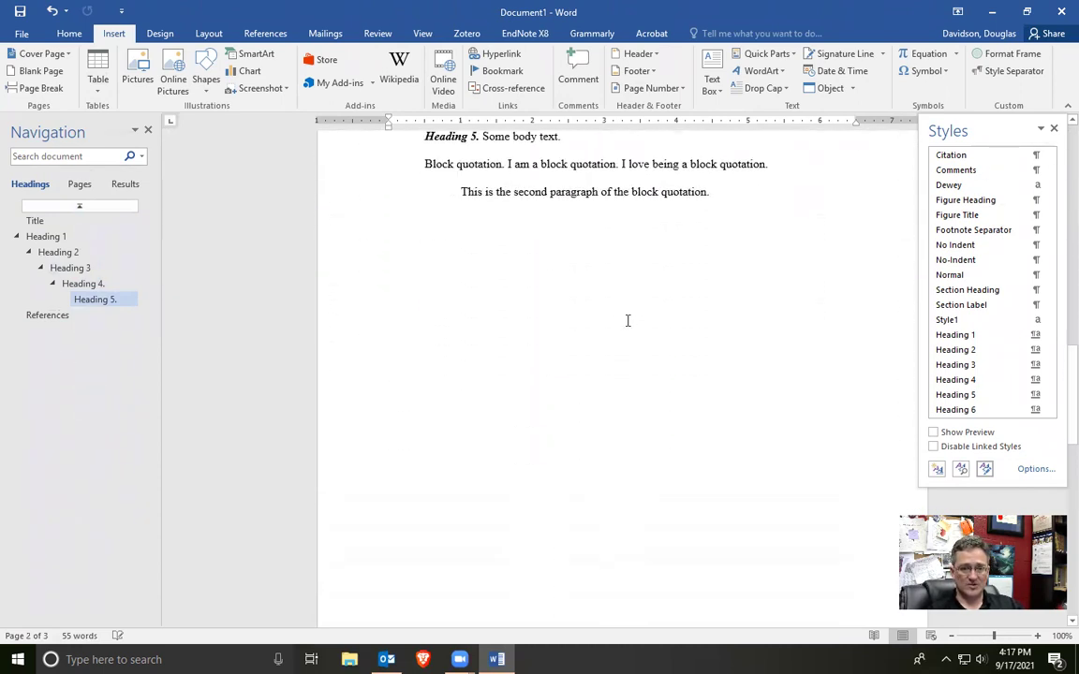
{"action": "scroll", "coordinate": [611, 298], "scroll_direction": "up", "scroll_amount": 6}
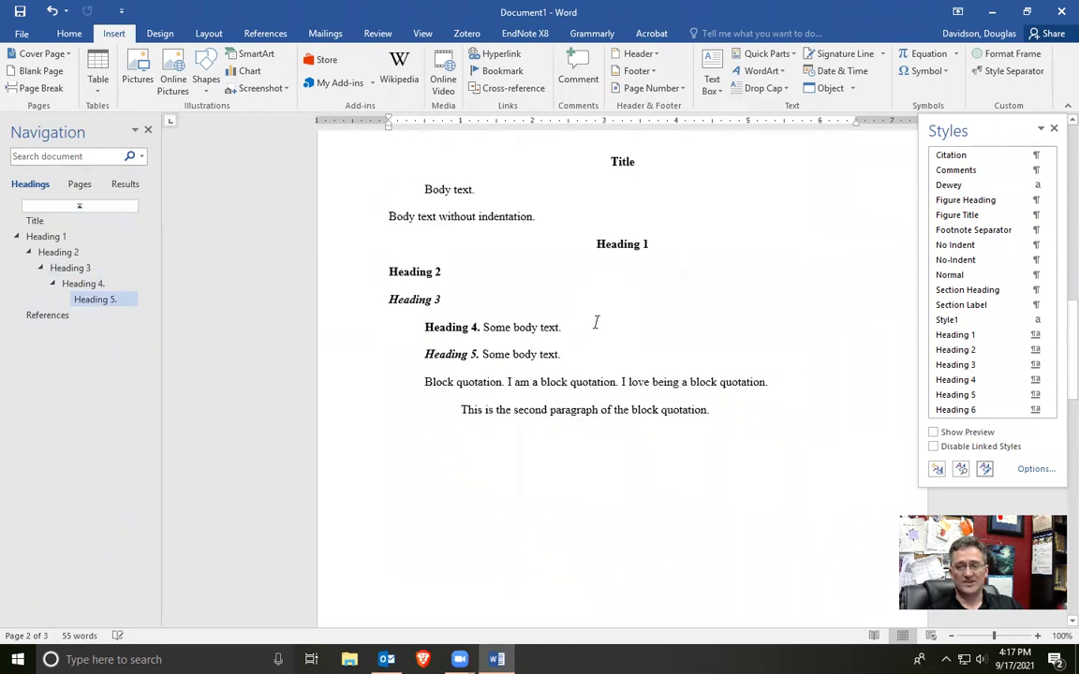
{"action": "scroll", "coordinate": [595, 322], "scroll_direction": "down", "scroll_amount": 10}
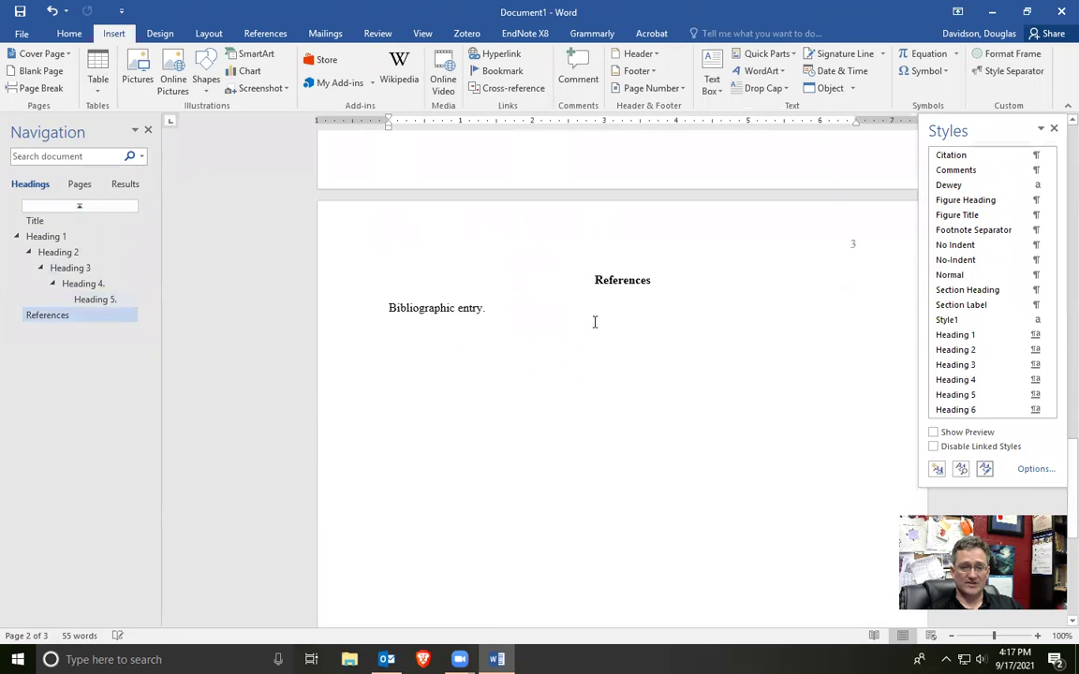
{"action": "scroll", "coordinate": [594, 322], "scroll_direction": "up", "scroll_amount": 6}
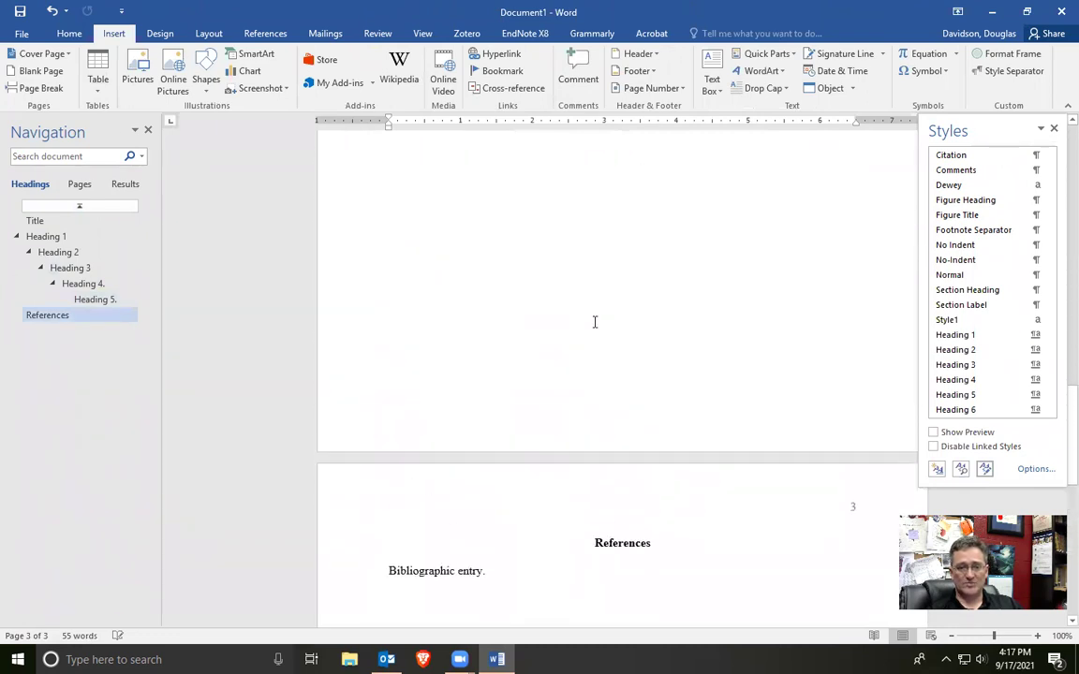
{"action": "scroll", "coordinate": [594, 322], "scroll_direction": "up", "scroll_amount": 10}
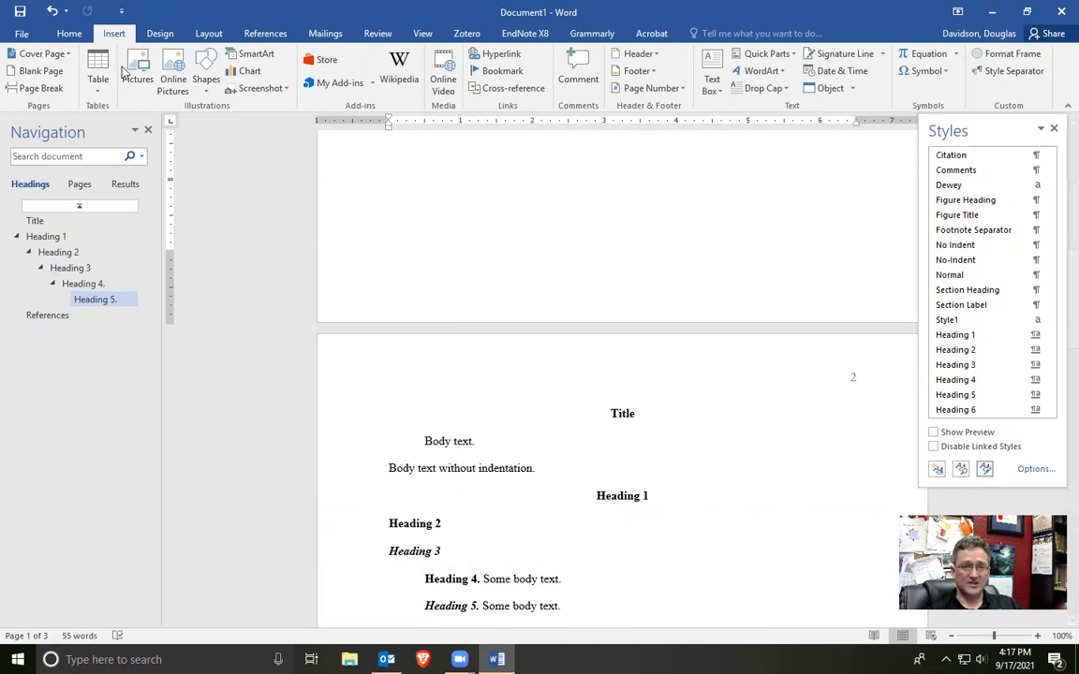
- Switch back to the Home tab's text formatting options
{"action": "left_click", "coordinate": [88, 36]}
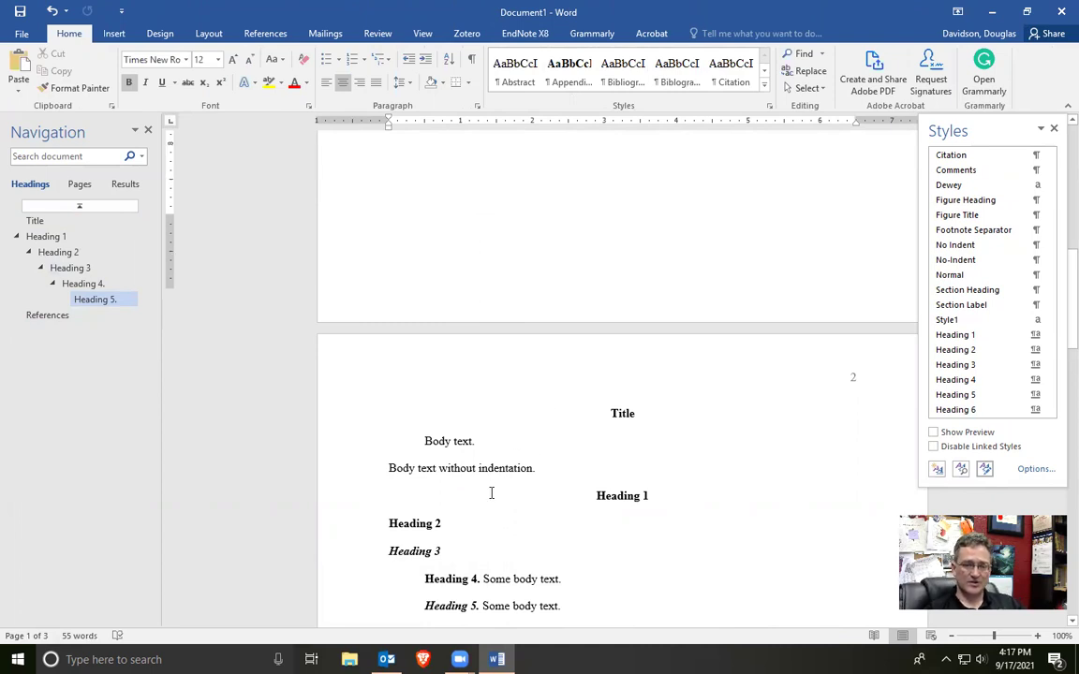
{"action": "scroll", "coordinate": [490, 493], "scroll_direction": "down", "scroll_amount": 3}
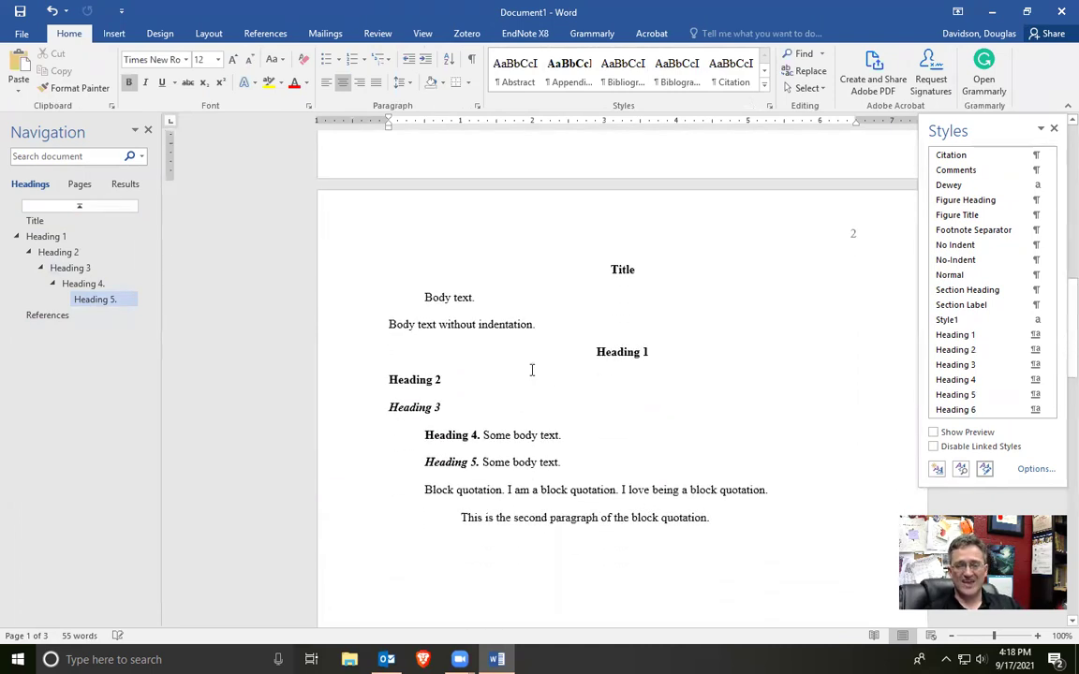
{"action": "scroll", "coordinate": [531, 369], "scroll_direction": "up", "scroll_amount": 7}
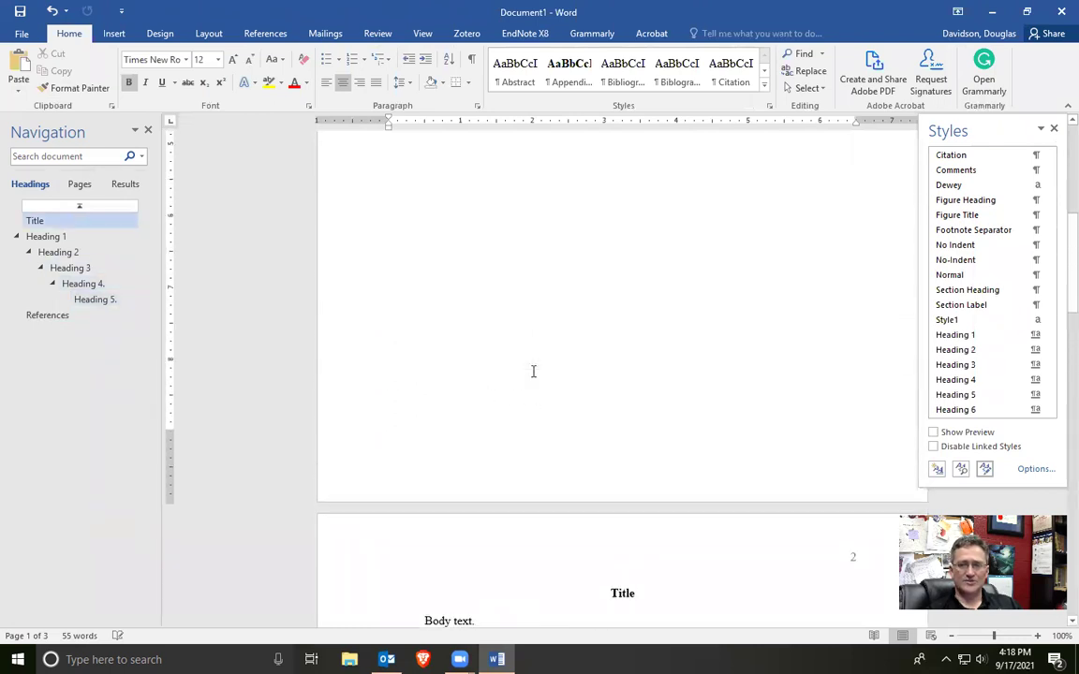
- Close the Styles pane and put the cursor at the end of the title page's Date line
{"action": "left_click", "coordinate": [1053, 131]}
{"action": "scroll", "coordinate": [562, 440], "scroll_direction": "up", "scroll_amount": 9}
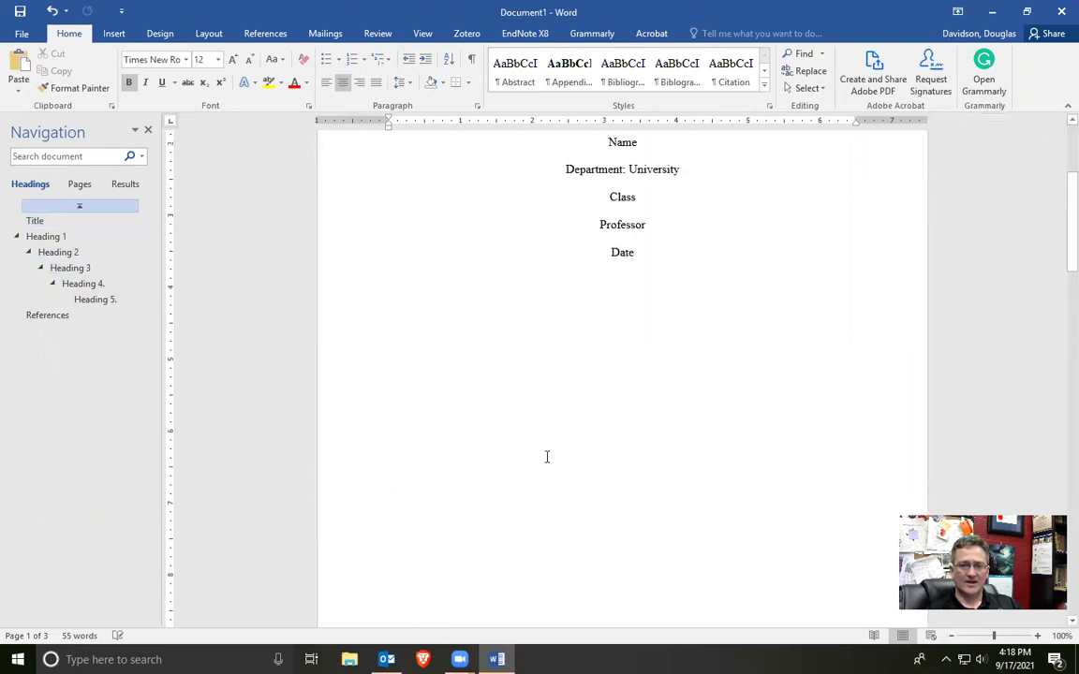
{"action": "scroll", "coordinate": [590, 323], "scroll_direction": "down", "scroll_amount": 10}
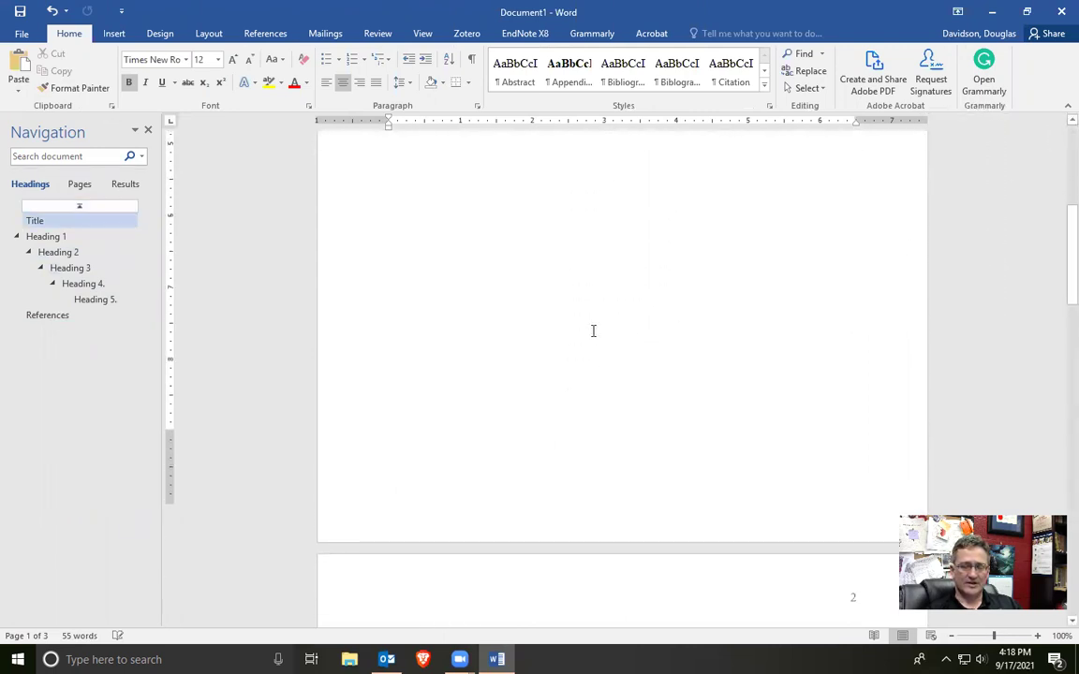
{"action": "scroll", "coordinate": [568, 407], "scroll_direction": "up", "scroll_amount": 3}
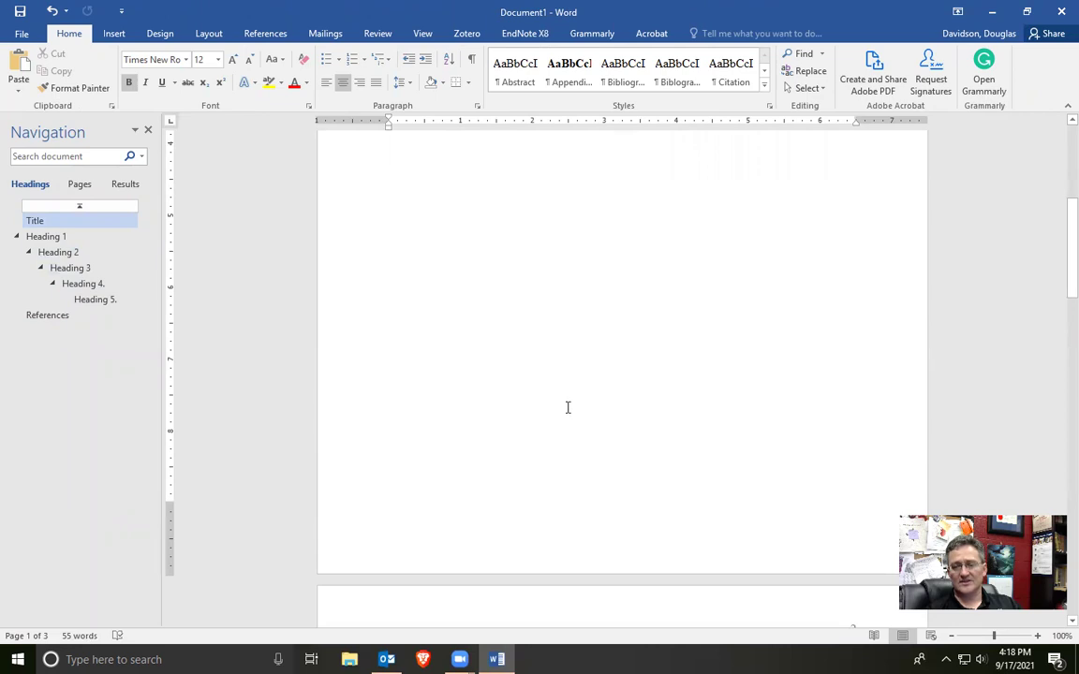
{"action": "scroll", "coordinate": [571, 417], "scroll_direction": "up", "scroll_amount": 4}
{"action": "scroll", "coordinate": [656, 356], "scroll_direction": "down", "scroll_amount": 4}
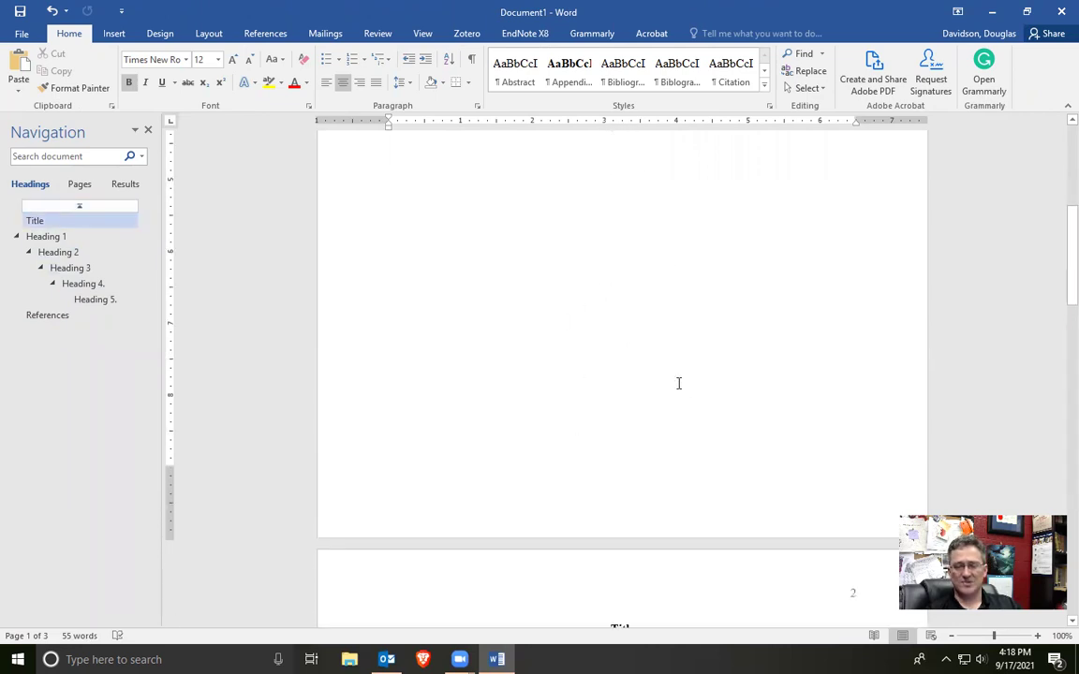
{"action": "scroll", "coordinate": [678, 383], "scroll_direction": "up", "scroll_amount": 4}
{"action": "left_click", "coordinate": [660, 274]}
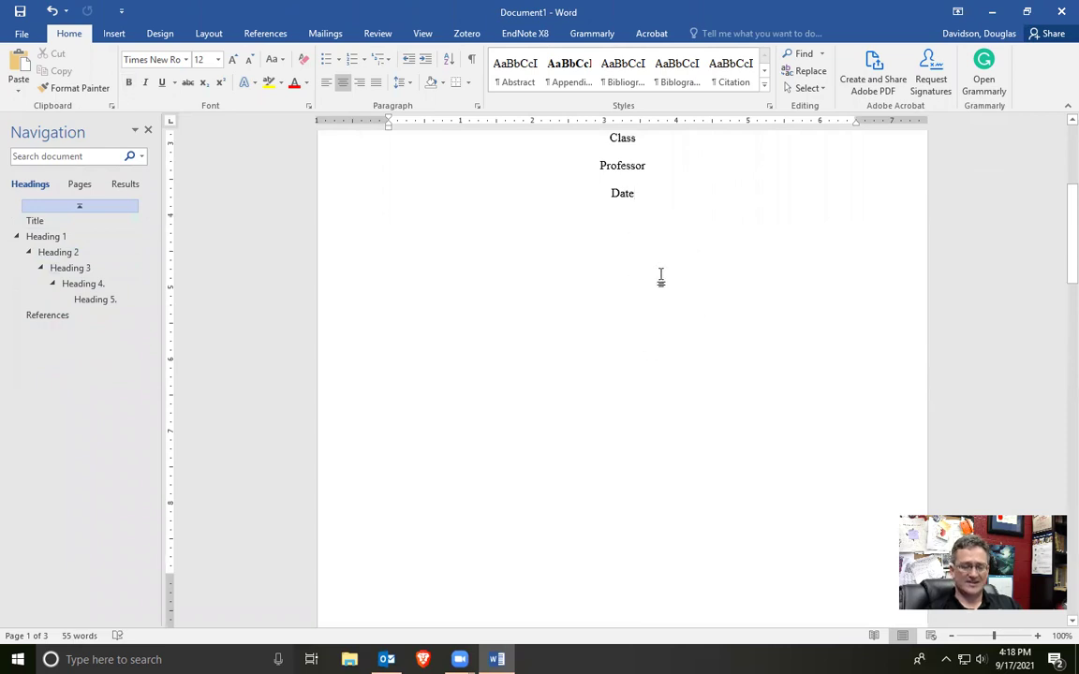
- Add an 'Author Note' line below Date and apply Heading 1 to it
{"action": "key", "text": "Return"}
{"action": "type", "text": "Aut"}
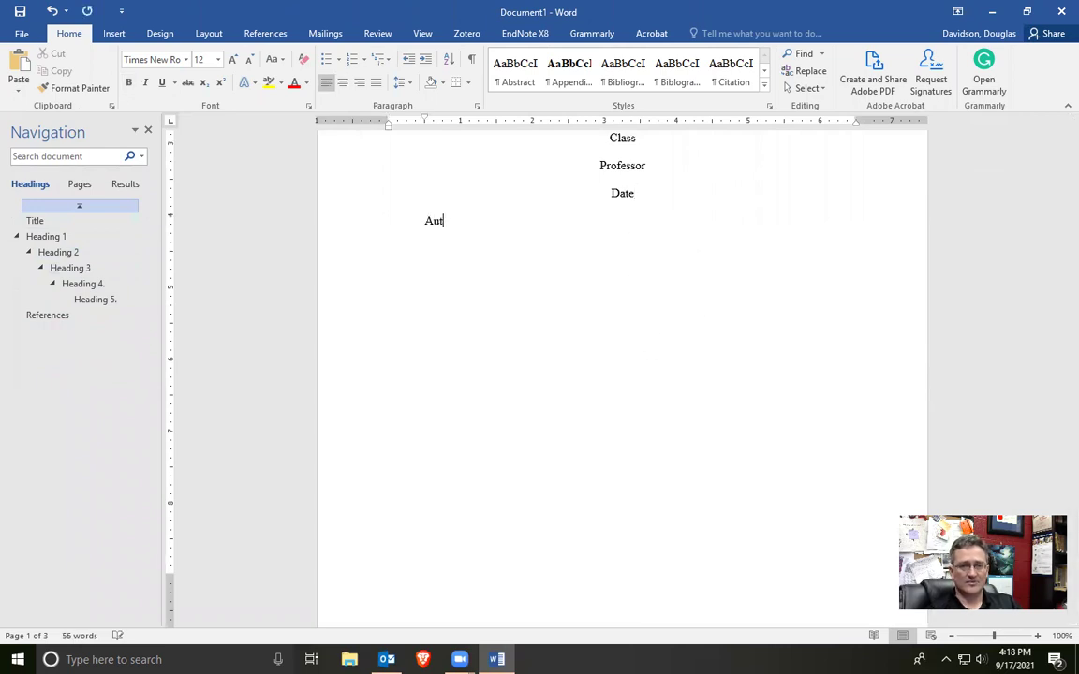
{"action": "type", "text": "hor Note"}
{"action": "left_click", "coordinate": [356, 228]}
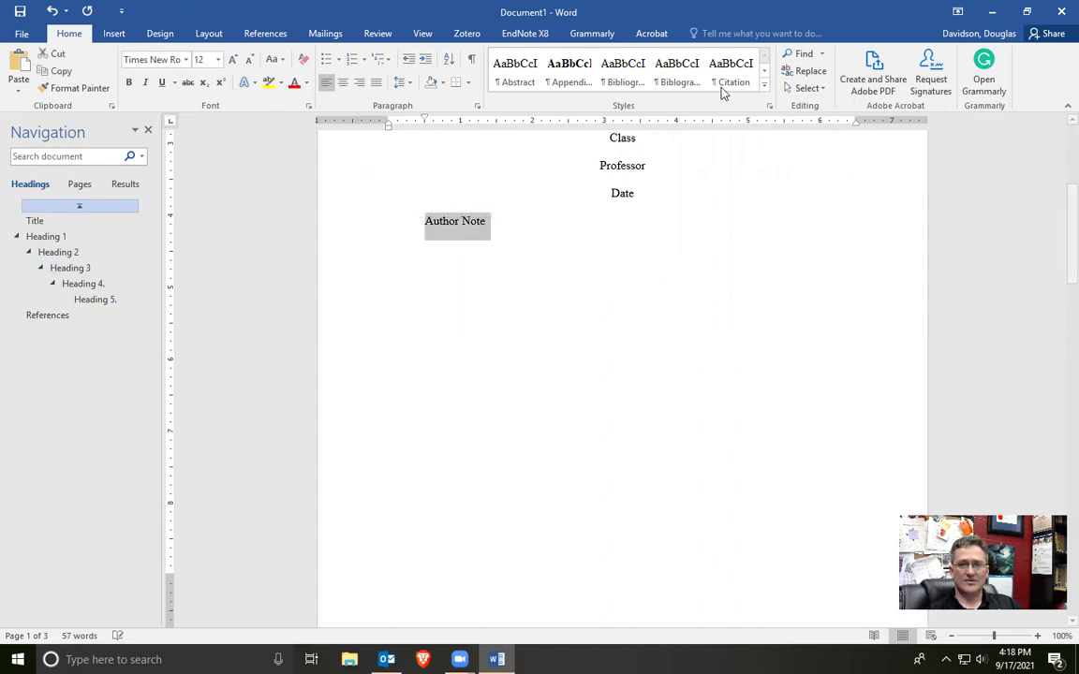
{"action": "left_click", "coordinate": [764, 70]}
{"action": "left_click", "coordinate": [764, 70]}
{"action": "left_click", "coordinate": [764, 70]}
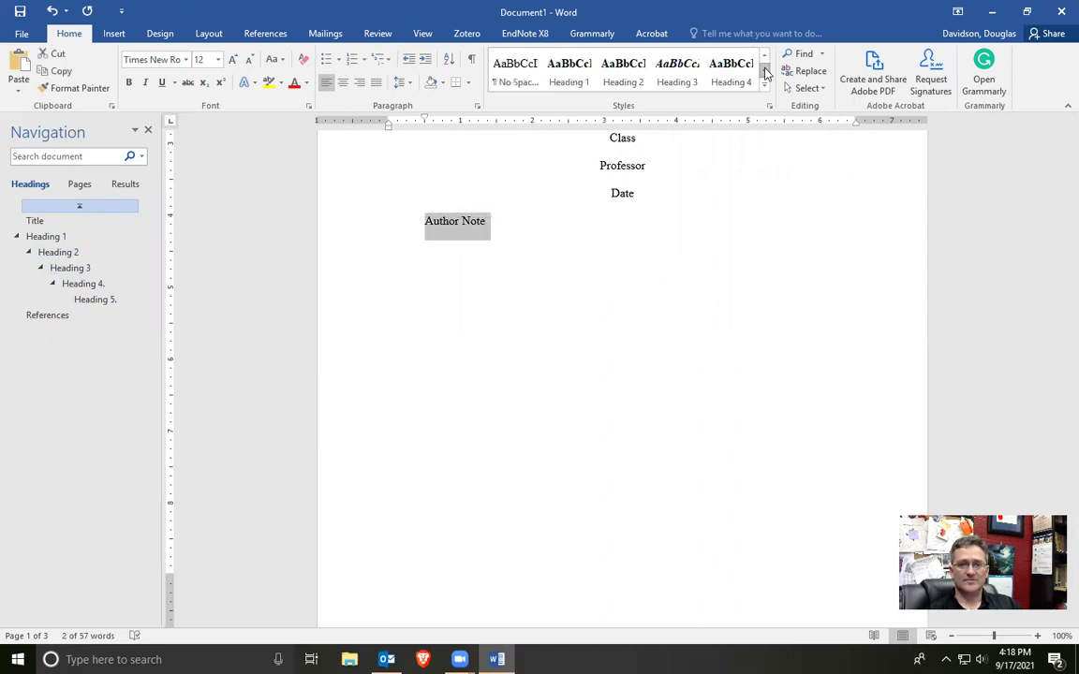
{"action": "left_click", "coordinate": [569, 70]}
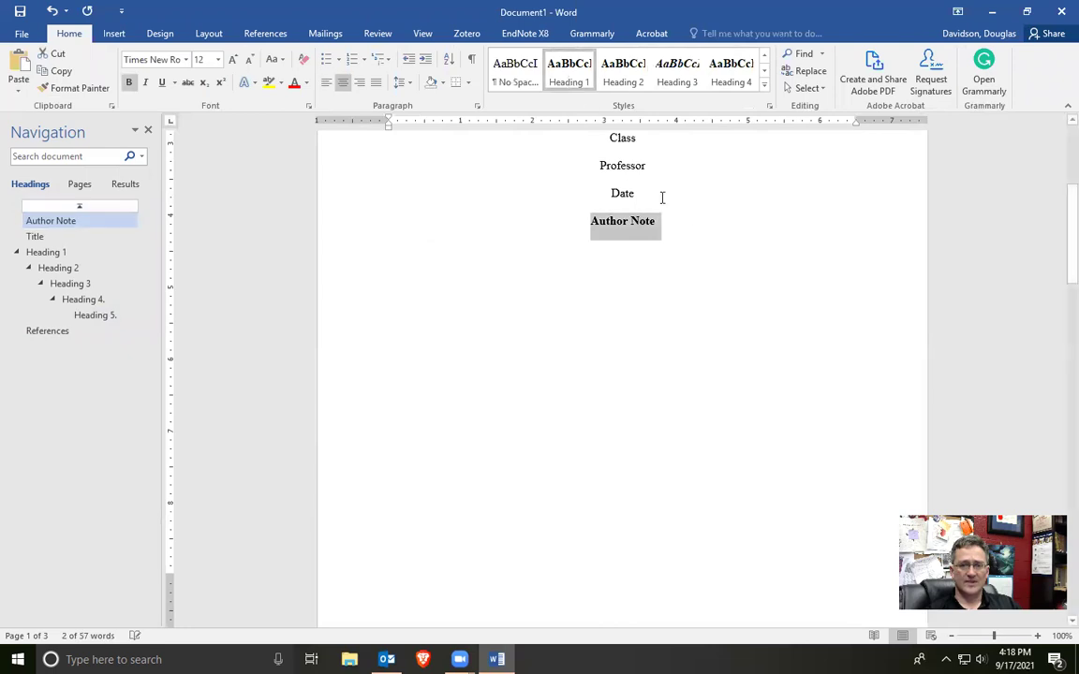
- After the heading, scroll the style gallery to Normal and begin the note text 'Content of your'
{"action": "left_click", "coordinate": [684, 219]}
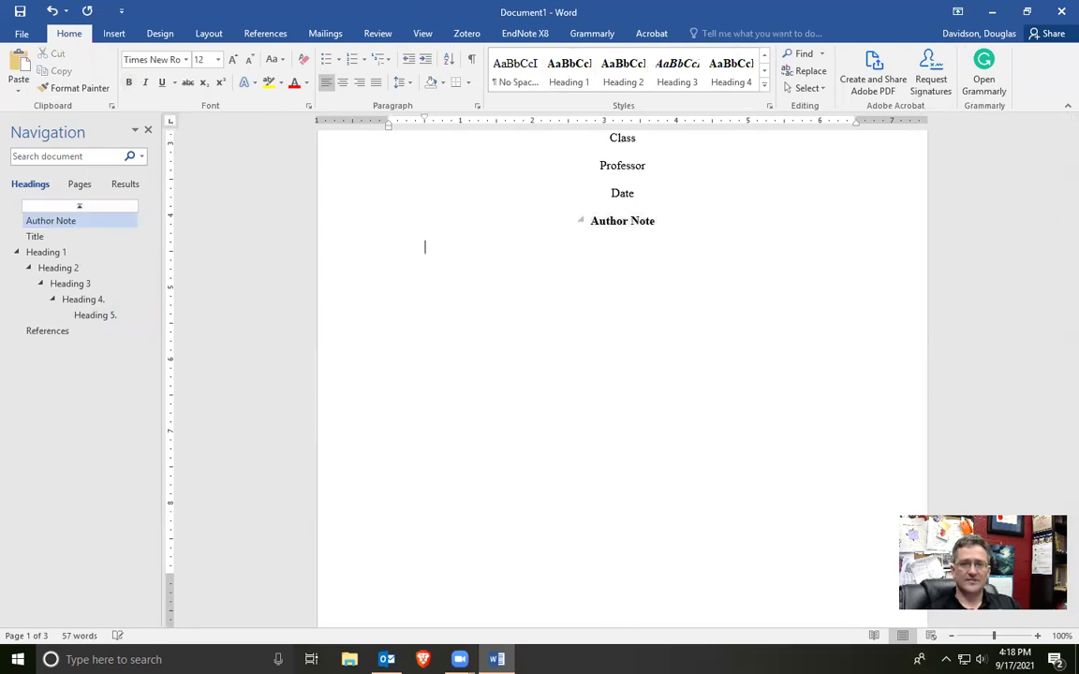
{"action": "left_click", "coordinate": [764, 75]}
{"action": "left_click", "coordinate": [765, 75]}
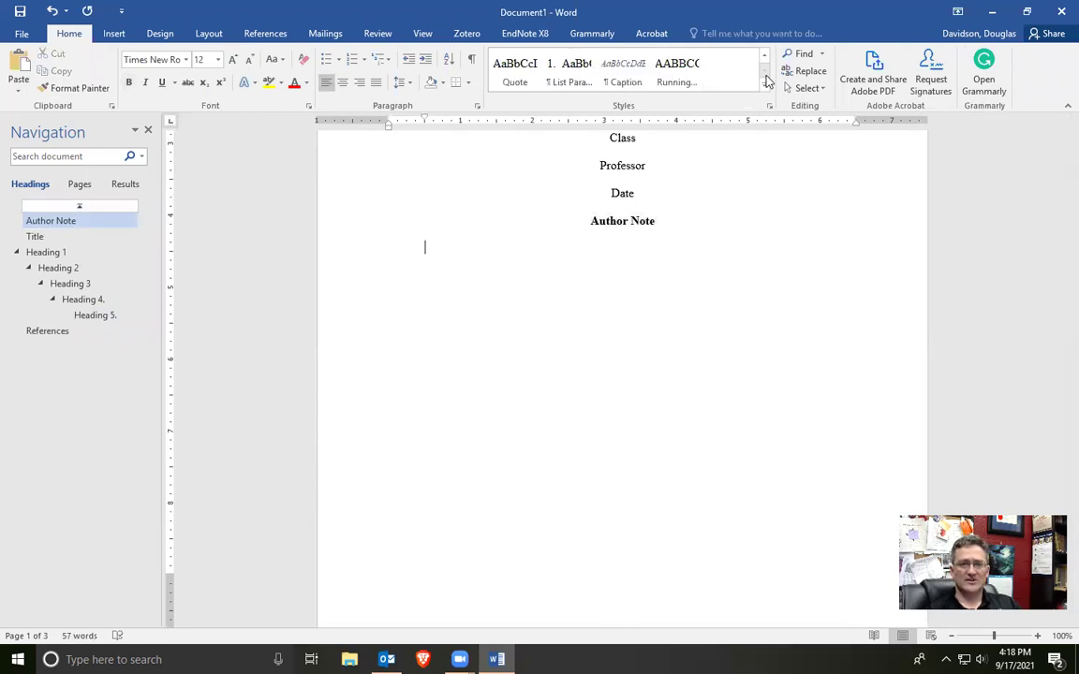
{"action": "left_click", "coordinate": [765, 56]}
{"action": "left_click", "coordinate": [765, 57]}
{"action": "left_click", "coordinate": [765, 56]}
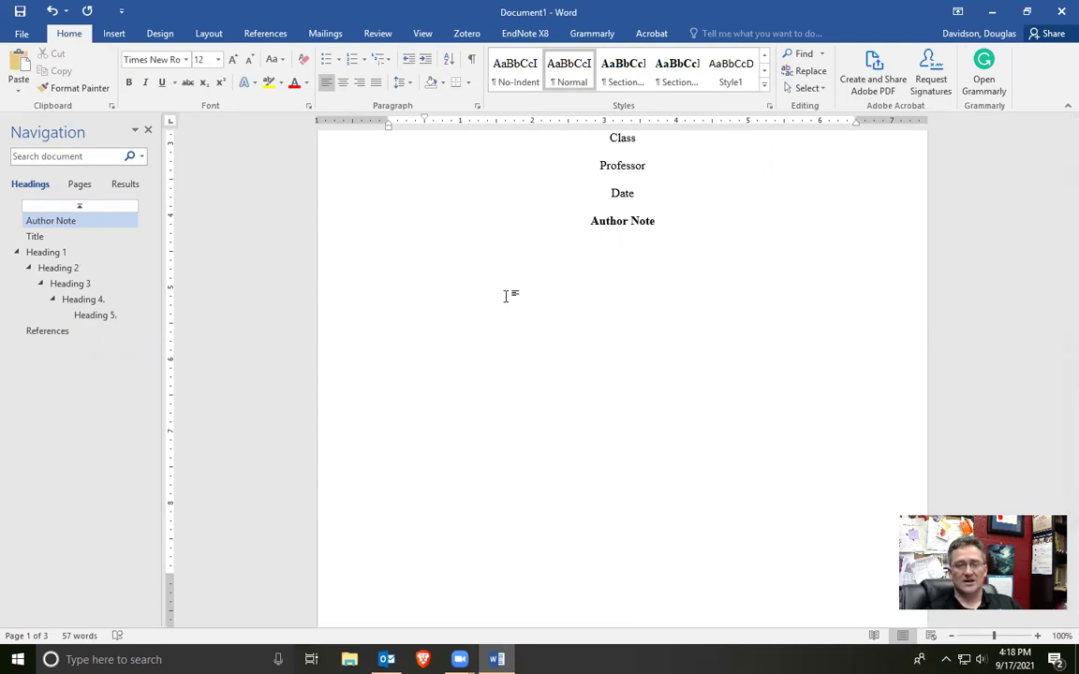
{"action": "type", "text": "Content of your note."}
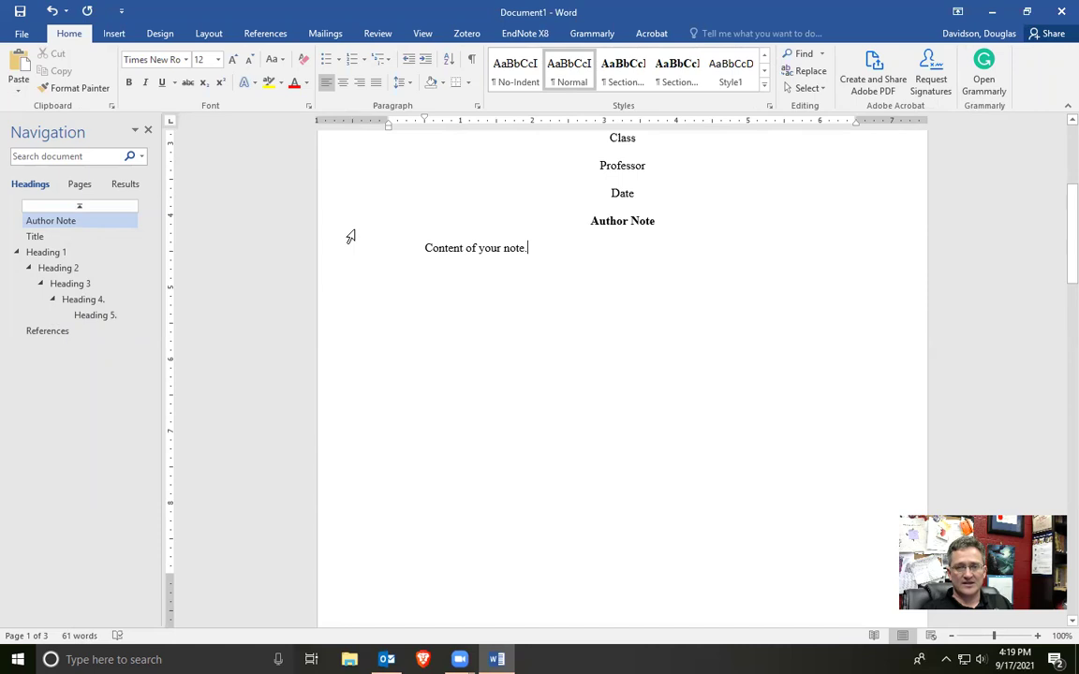
{"action": "left_click_drag", "start_coordinate": [351, 237], "coordinate": [357, 250]}
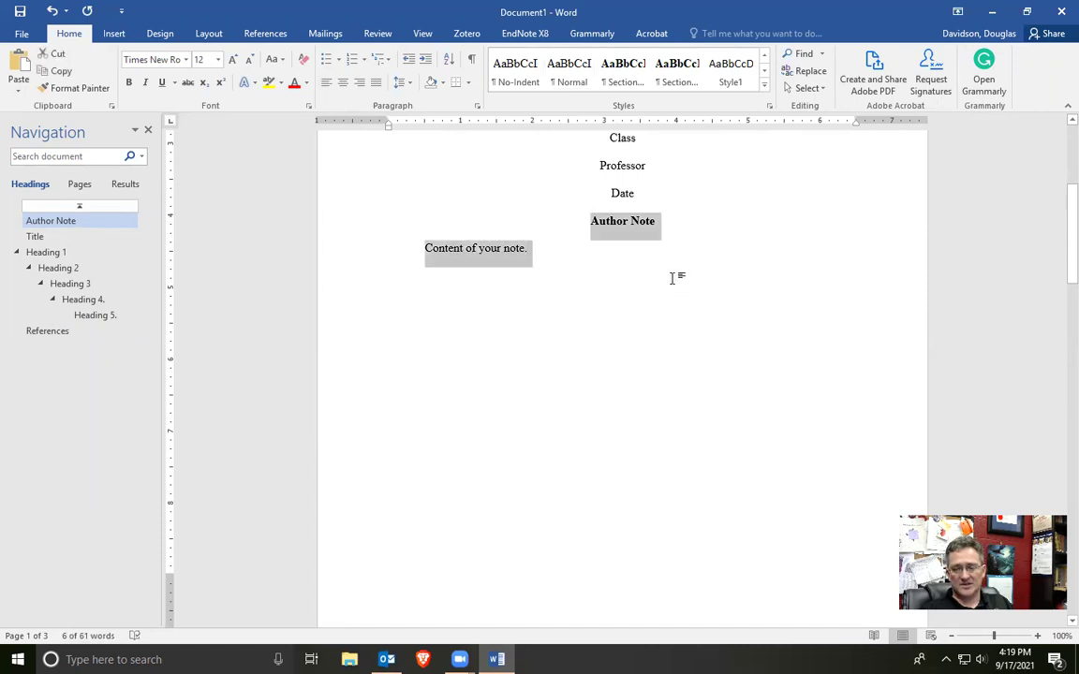
{"action": "scroll", "coordinate": [672, 278], "scroll_direction": "down", "scroll_amount": 4}
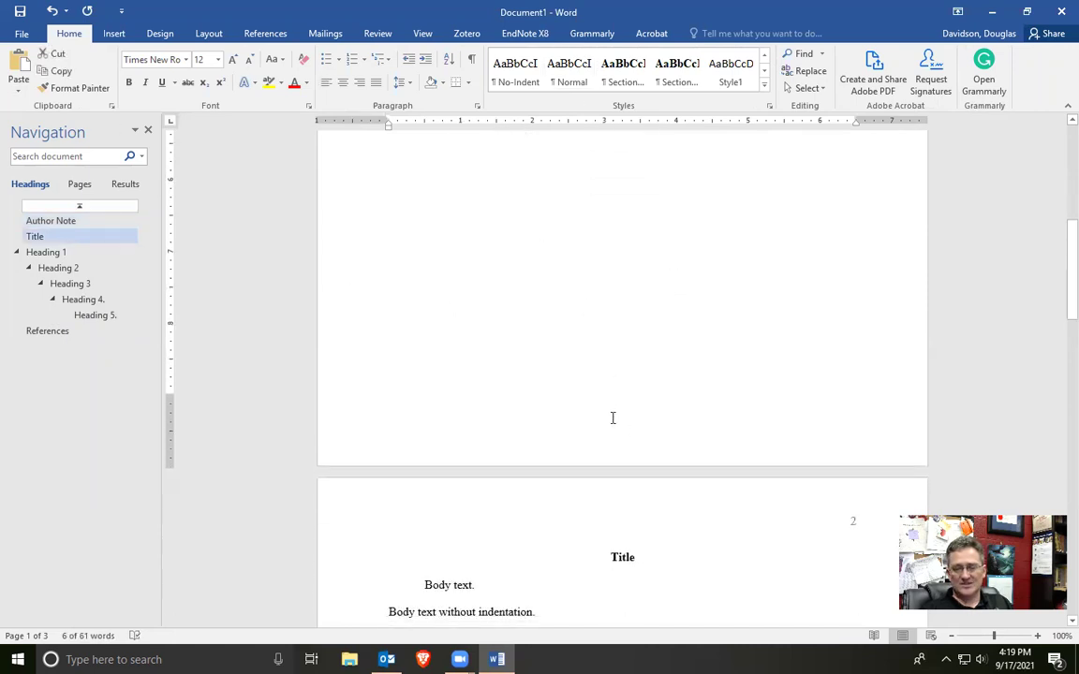
{"action": "scroll", "coordinate": [617, 412], "scroll_direction": "up", "scroll_amount": 8}
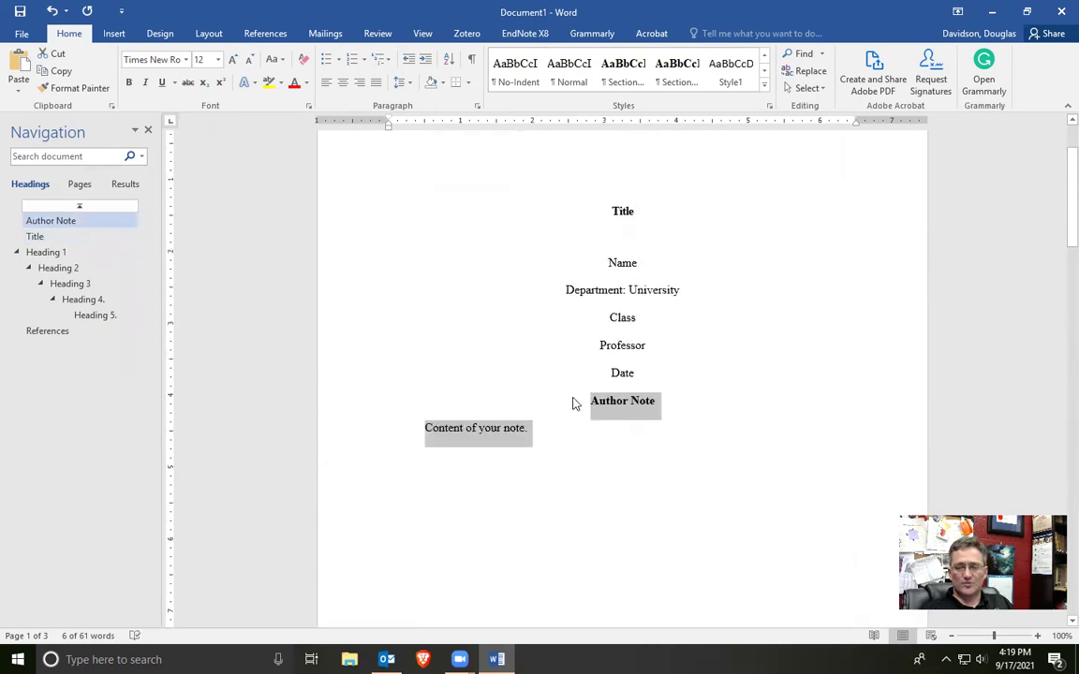
{"action": "scroll", "coordinate": [562, 406], "scroll_direction": "down", "scroll_amount": 8}
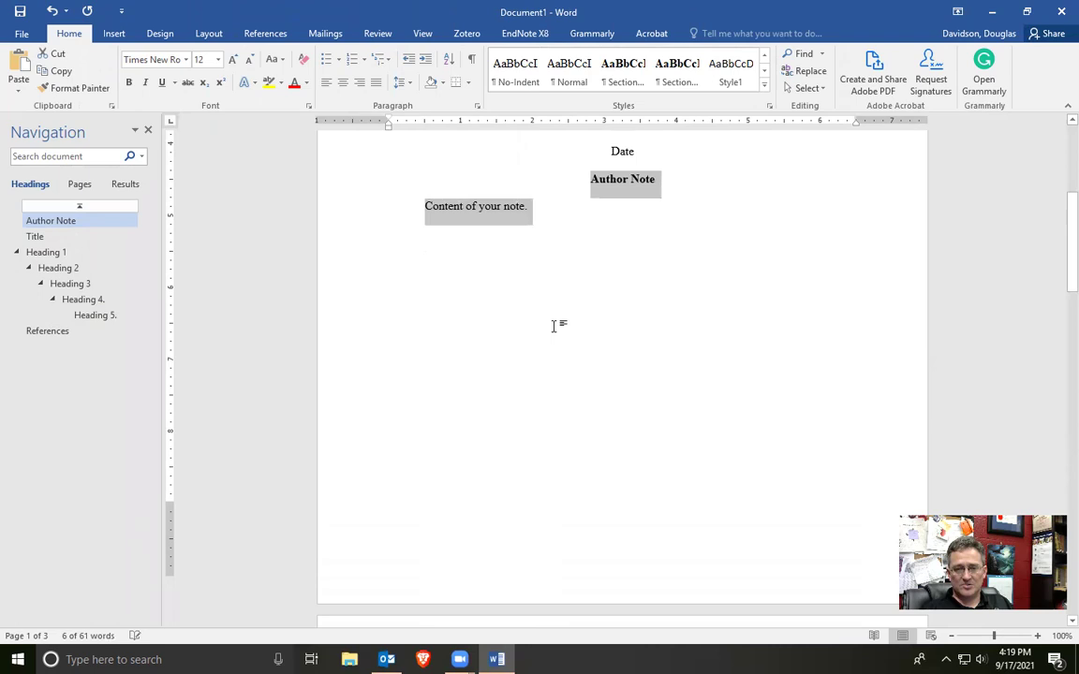
{"action": "scroll", "coordinate": [559, 374], "scroll_direction": "up", "scroll_amount": 8}
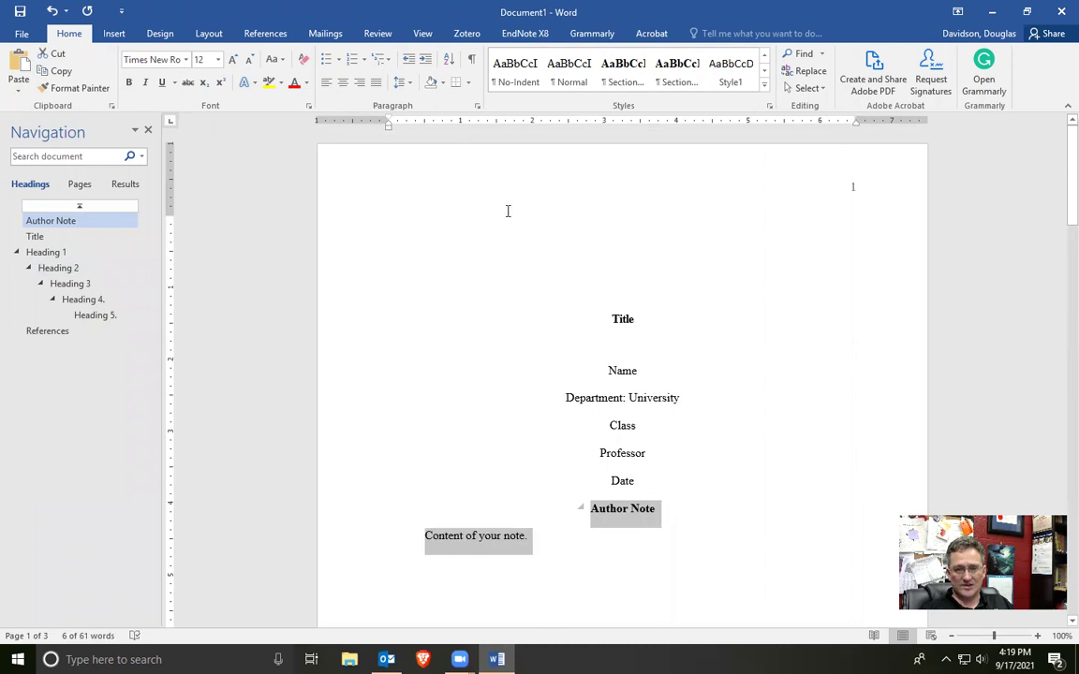
{"action": "scroll", "coordinate": [637, 403], "scroll_direction": "down", "scroll_amount": 2}
{"action": "scroll", "coordinate": [607, 215], "scroll_direction": "up", "scroll_amount": 1}
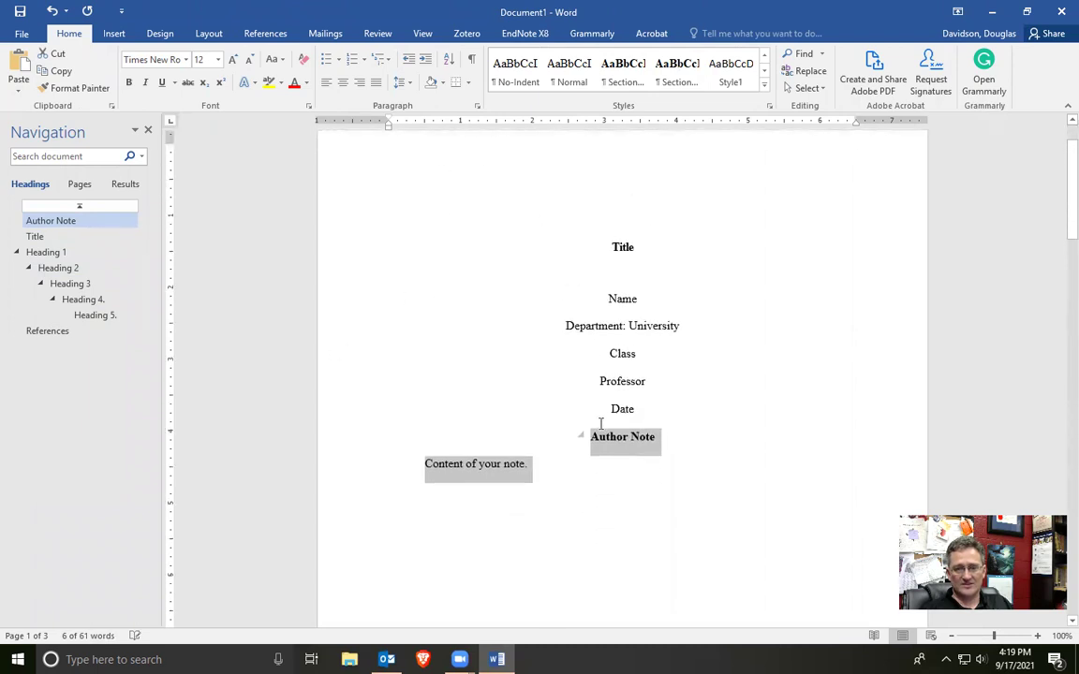
{"action": "scroll", "coordinate": [542, 447], "scroll_direction": "down", "scroll_amount": 2}
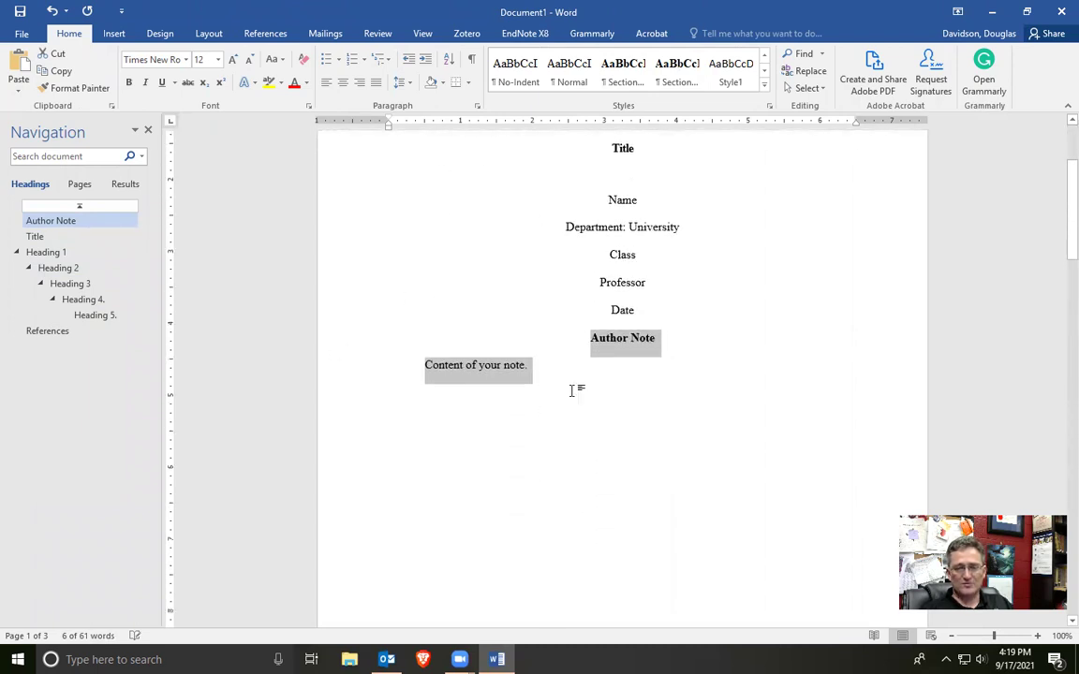
{"action": "scroll", "coordinate": [560, 342], "scroll_direction": "down", "scroll_amount": 1}
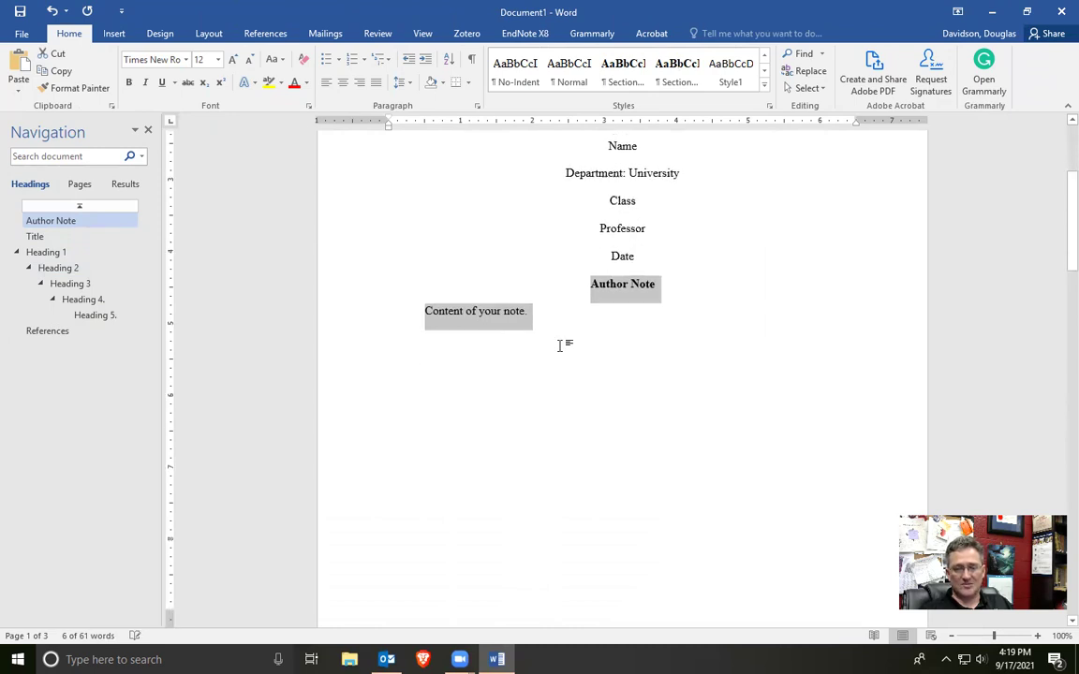
{"action": "scroll", "coordinate": [562, 319], "scroll_direction": "down", "scroll_amount": 2}
{"action": "scroll", "coordinate": [568, 324], "scroll_direction": "down", "scroll_amount": 2}
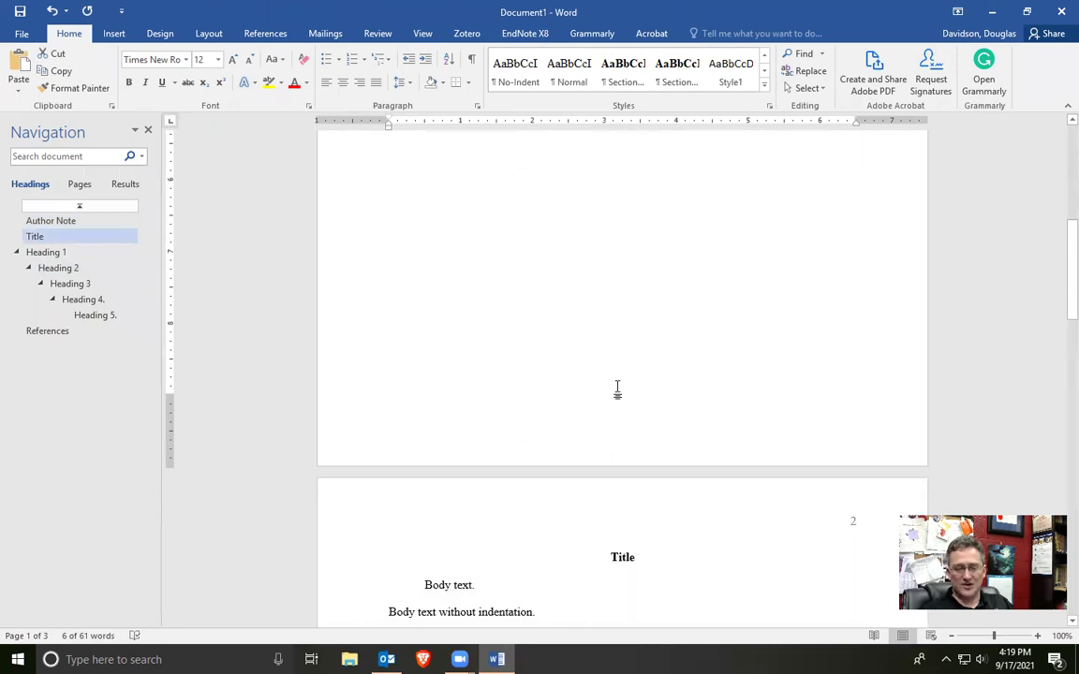
{"action": "scroll", "coordinate": [617, 389], "scroll_direction": "down", "scroll_amount": 2}
{"action": "scroll", "coordinate": [578, 414], "scroll_direction": "up", "scroll_amount": 10}
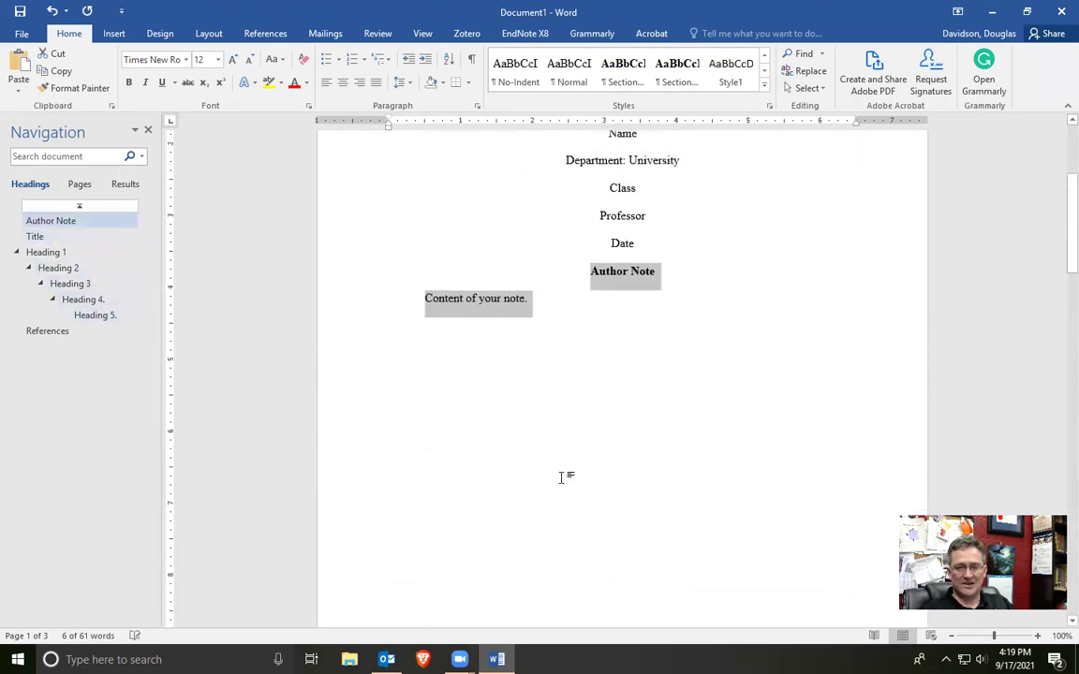
{"action": "scroll", "coordinate": [648, 450], "scroll_direction": "up", "scroll_amount": 1}
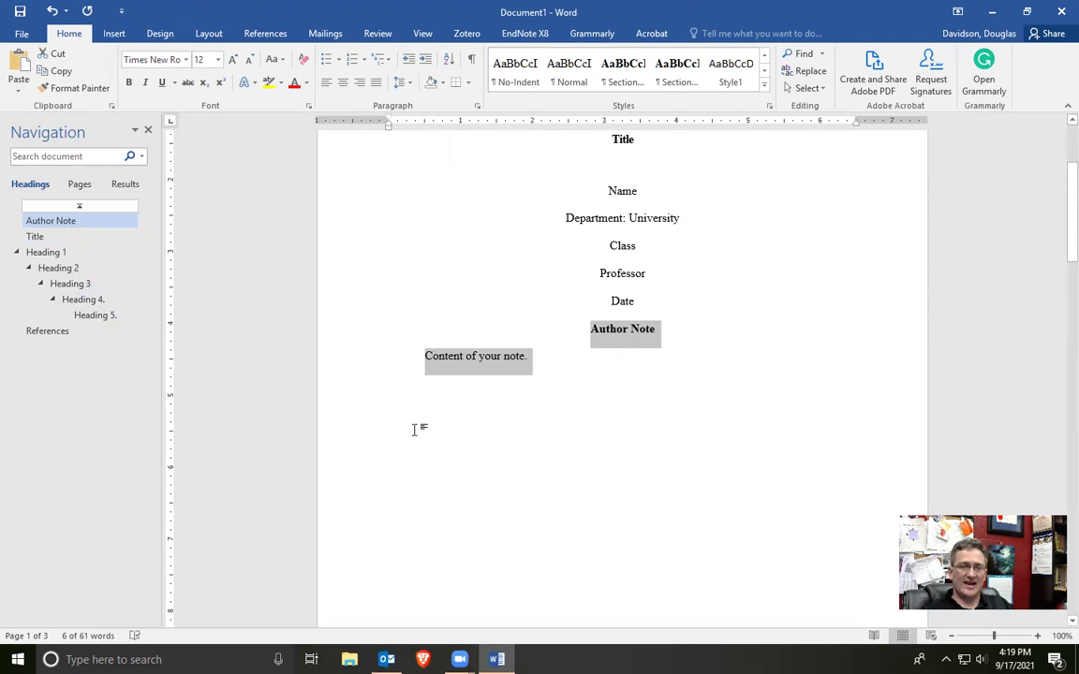
- Run the InsertFrame macro from View > Macros on the Author Note heading and note
{"action": "left_click", "coordinate": [422, 34]}
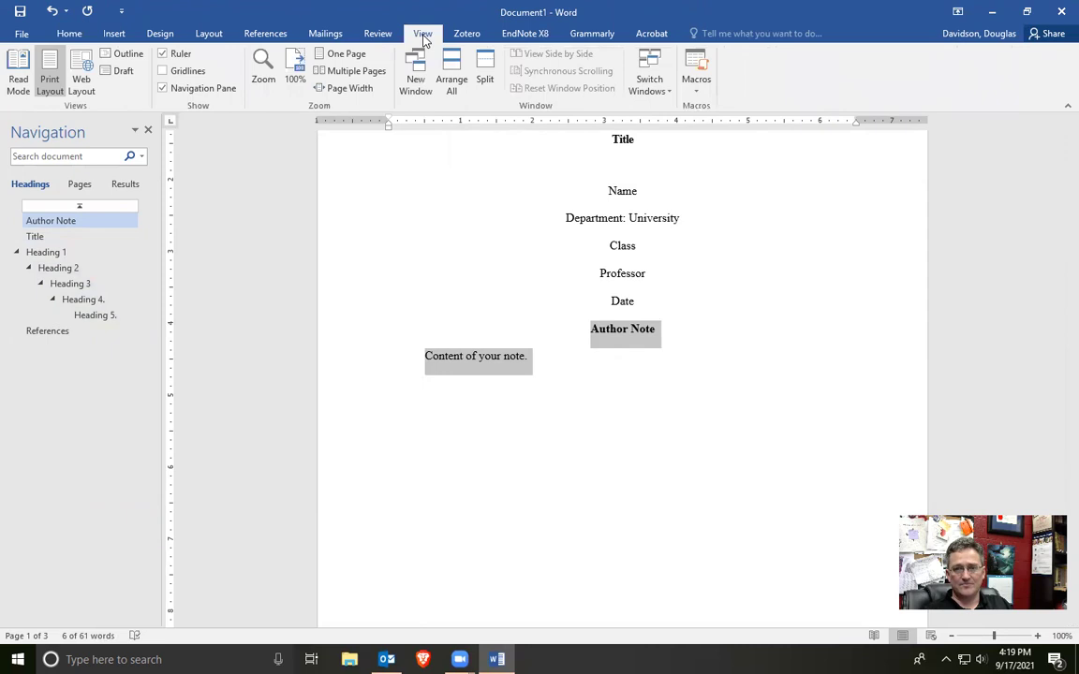
{"action": "left_click", "coordinate": [697, 64]}
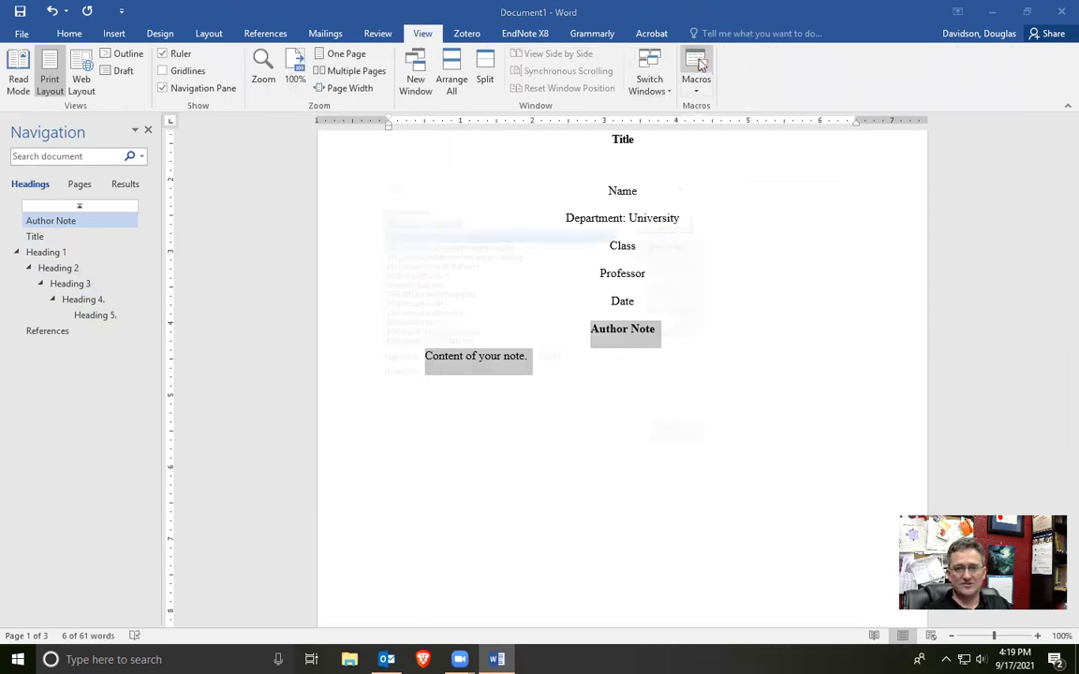
{"action": "type", "text": "I"}
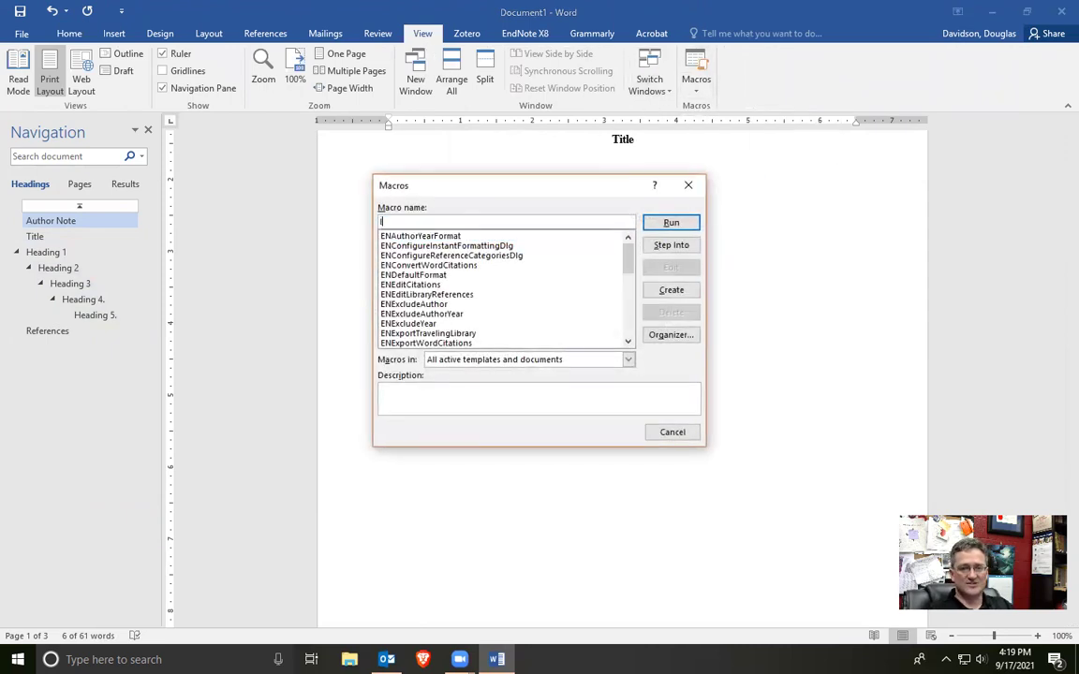
{"action": "type", "text": "nsertFra"}
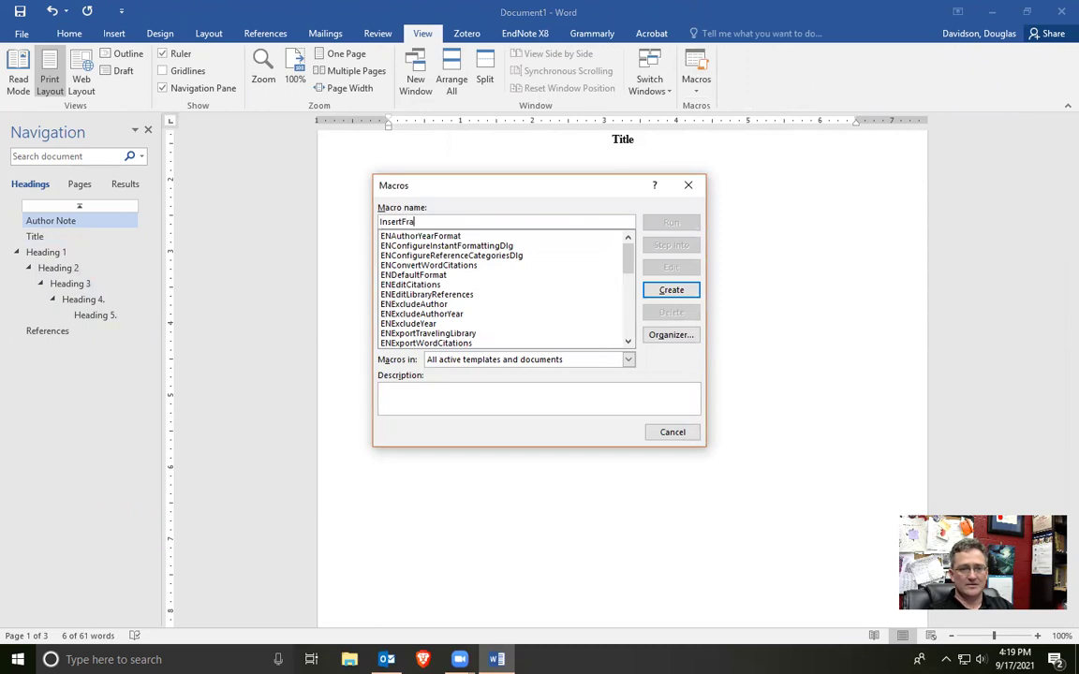
{"action": "type", "text": "me"}
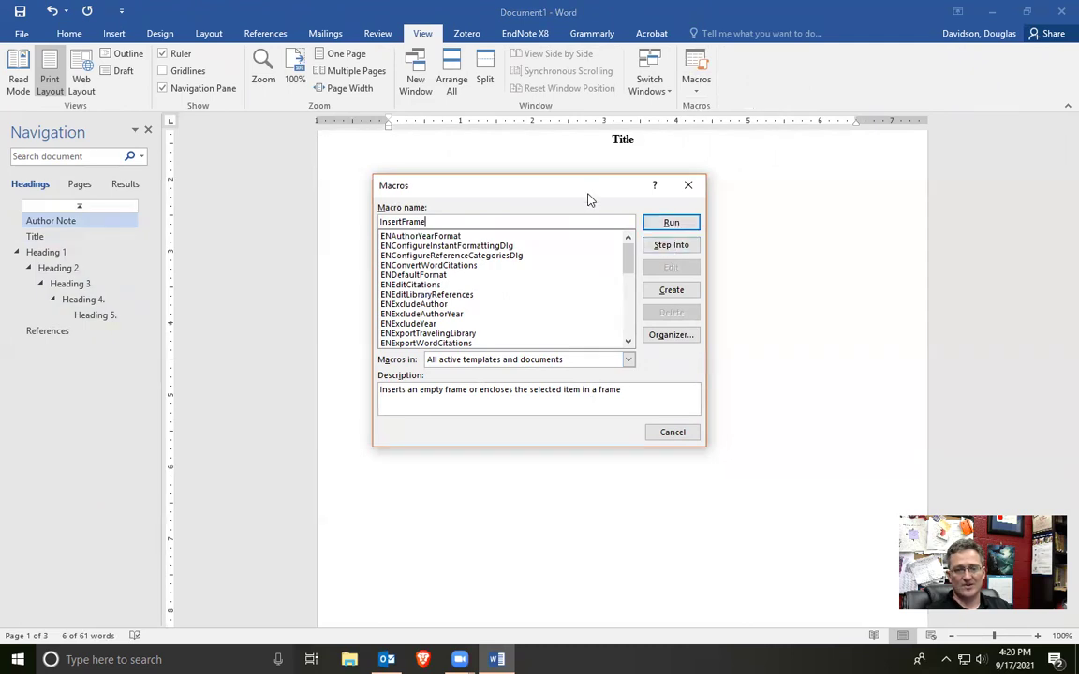
{"action": "left_click_drag", "start_coordinate": [582, 194], "coordinate": [612, 202]}
{"action": "left_click", "coordinate": [710, 236]}
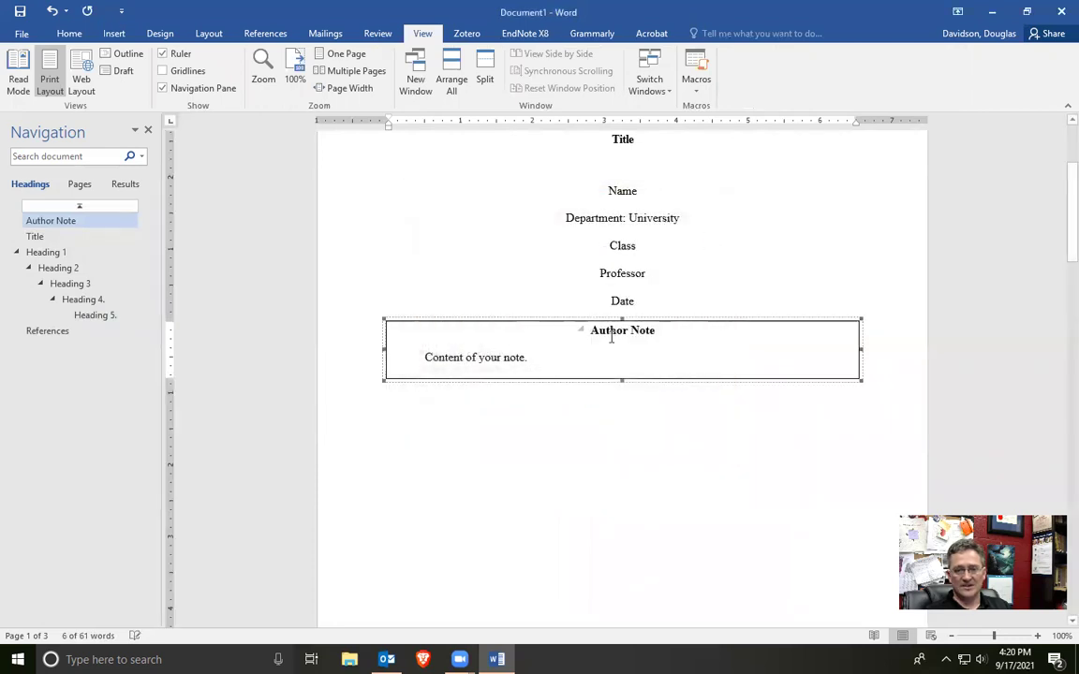
- Set the Author Note frame's vertical position relative to Page, no longer moving with text
{"action": "right_click", "coordinate": [492, 323]}
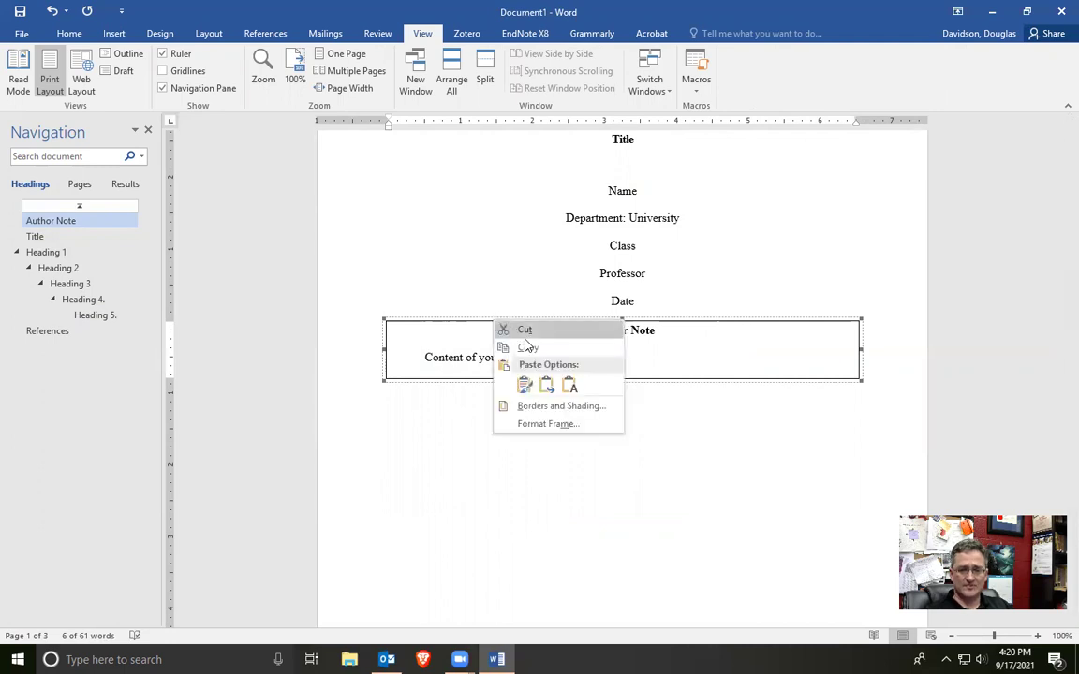
{"action": "left_click", "coordinate": [550, 424]}
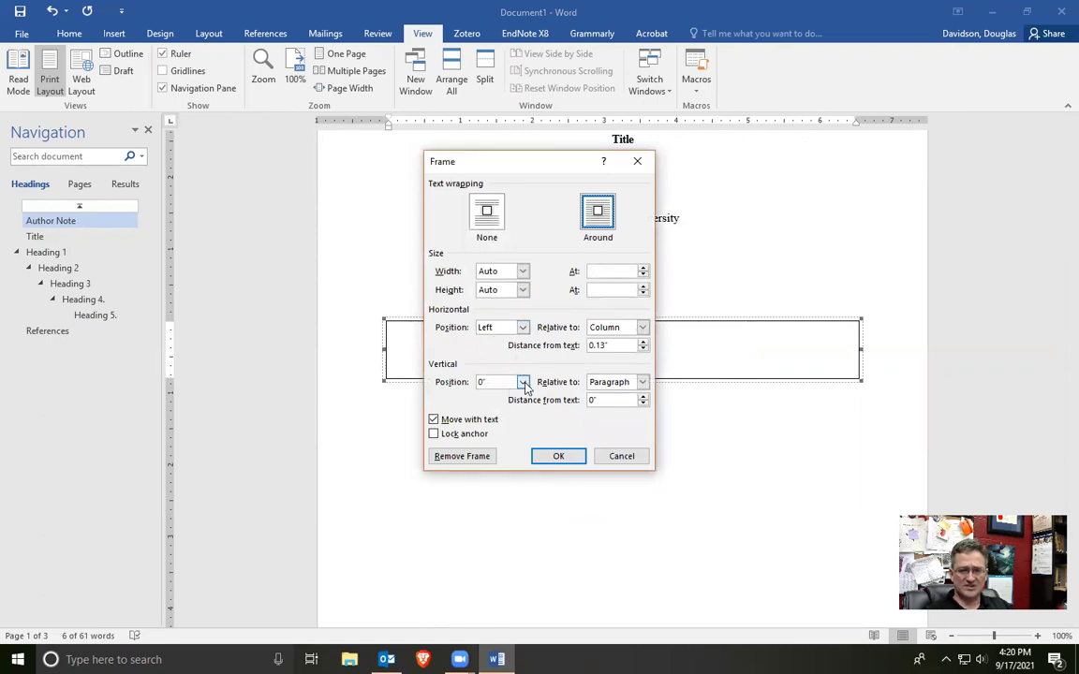
{"action": "left_click", "coordinate": [643, 383]}
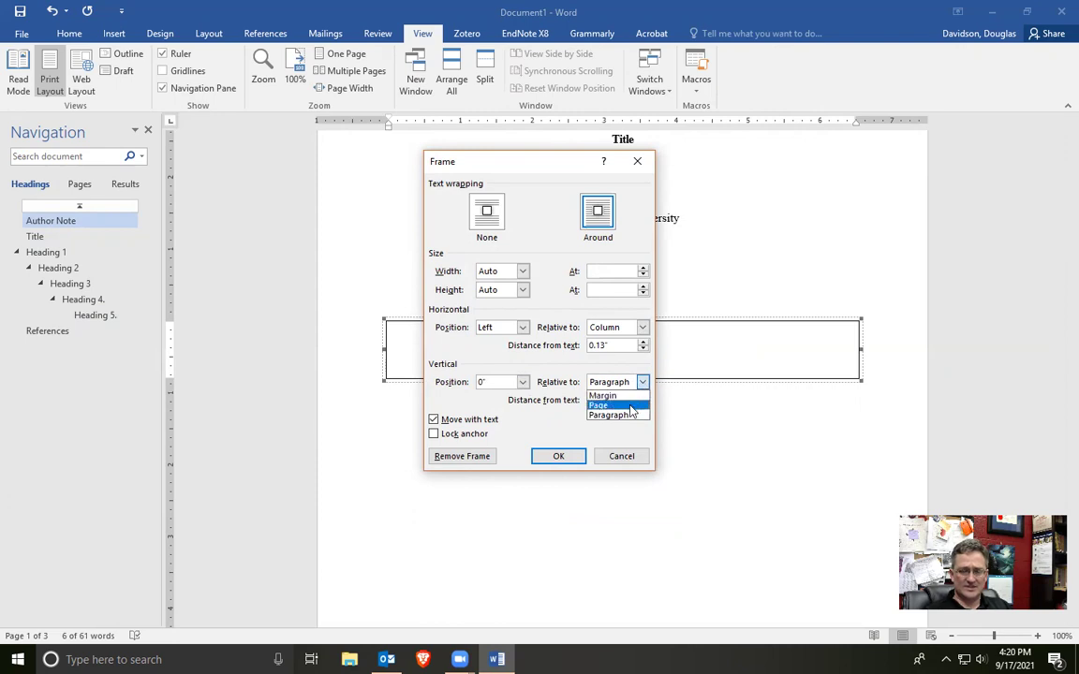
{"action": "left_click", "coordinate": [618, 406]}
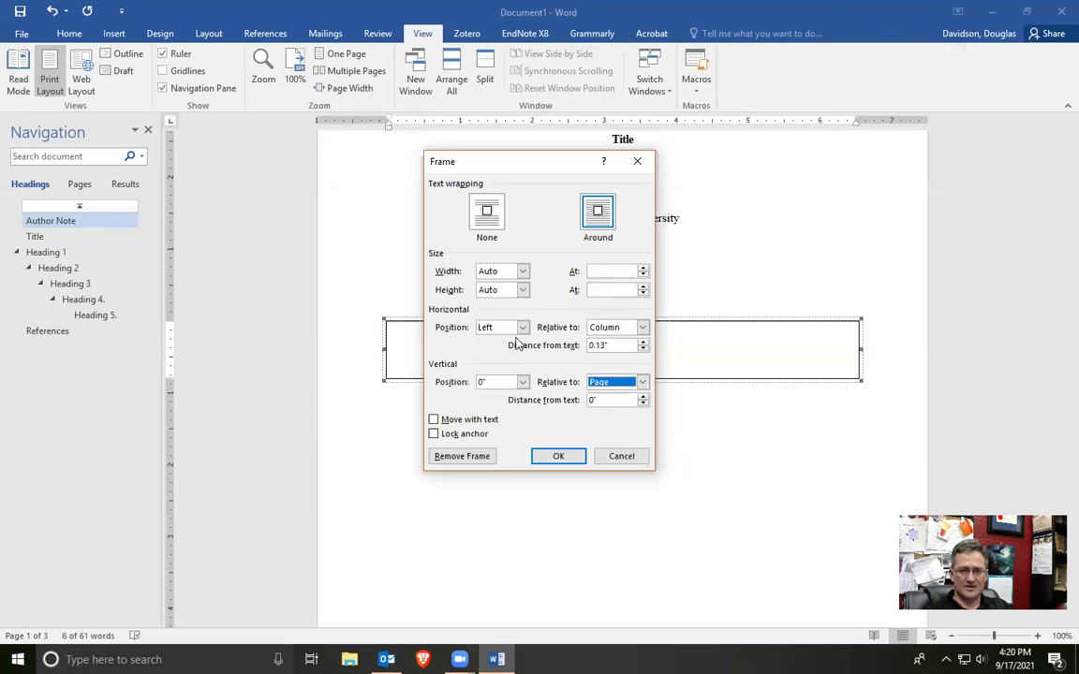
{"action": "left_click", "coordinate": [556, 457]}
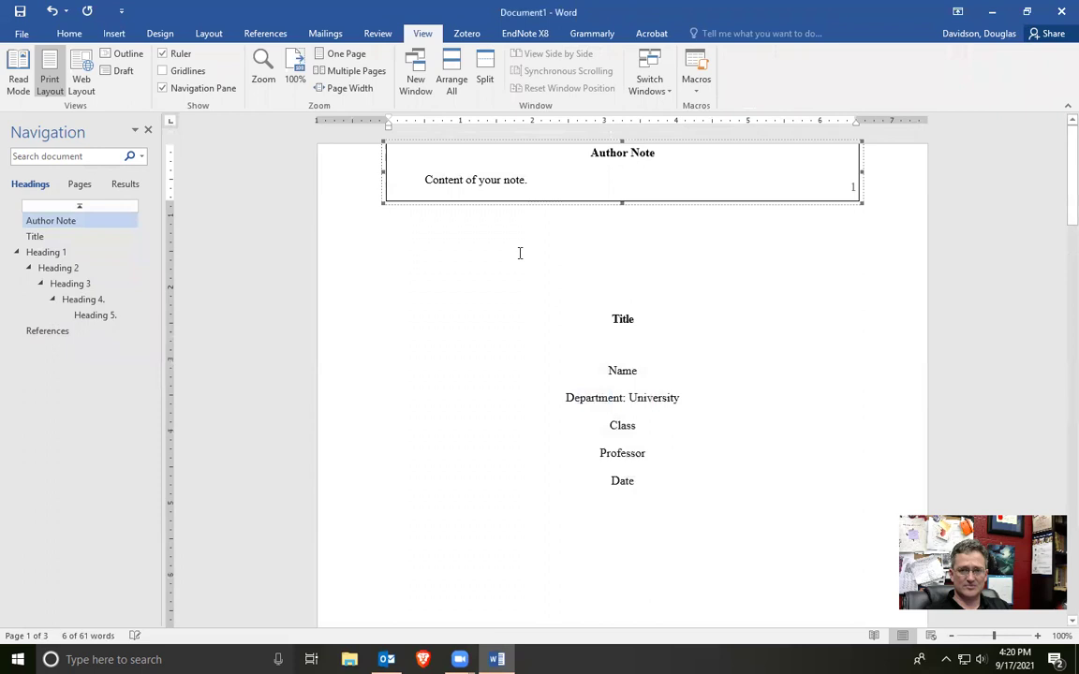
- Set the Author Note frame's vertical position to Bottom, relative to Margin
{"action": "right_click", "coordinate": [458, 205]}
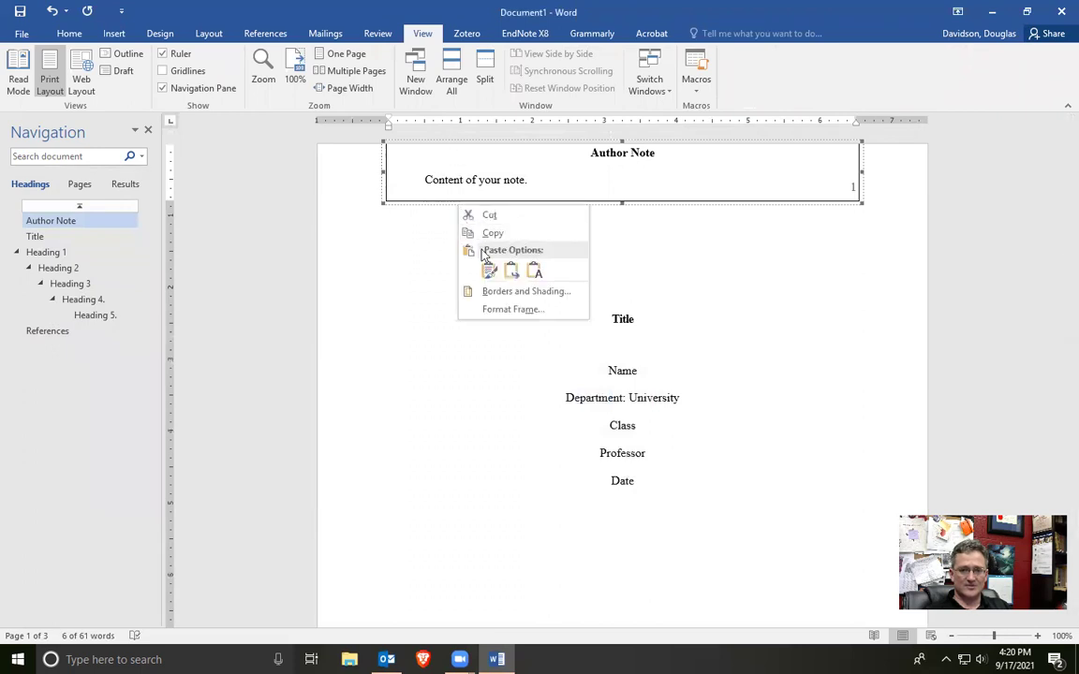
{"action": "left_click", "coordinate": [511, 310]}
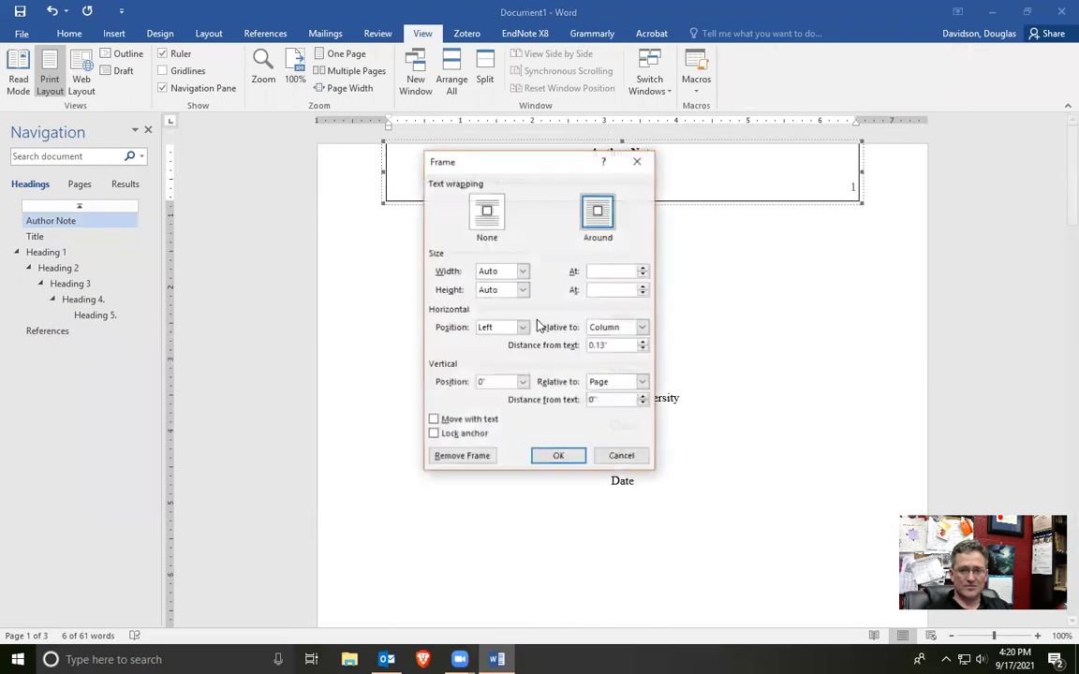
{"action": "left_click", "coordinate": [523, 383]}
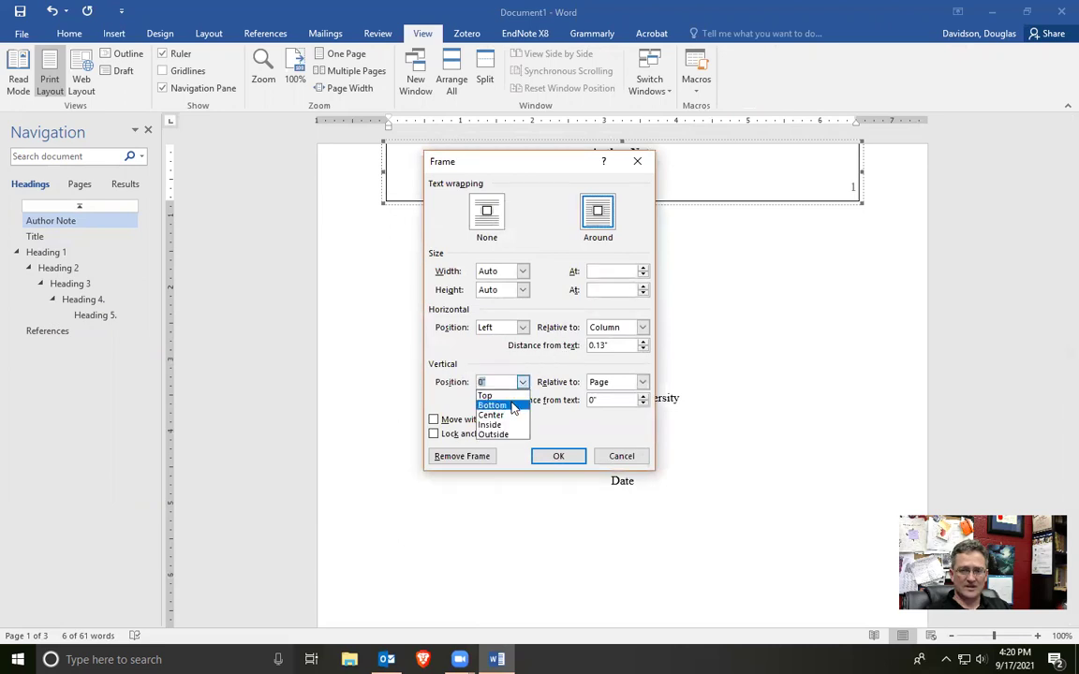
{"action": "left_click", "coordinate": [493, 401]}
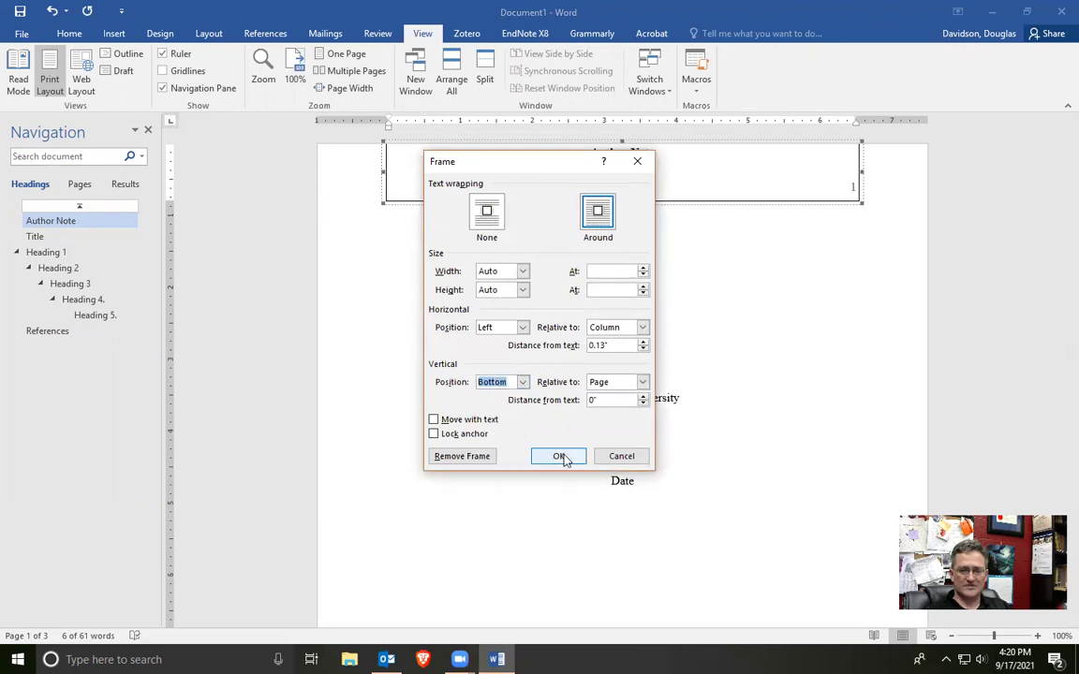
{"action": "left_click", "coordinate": [642, 382]}
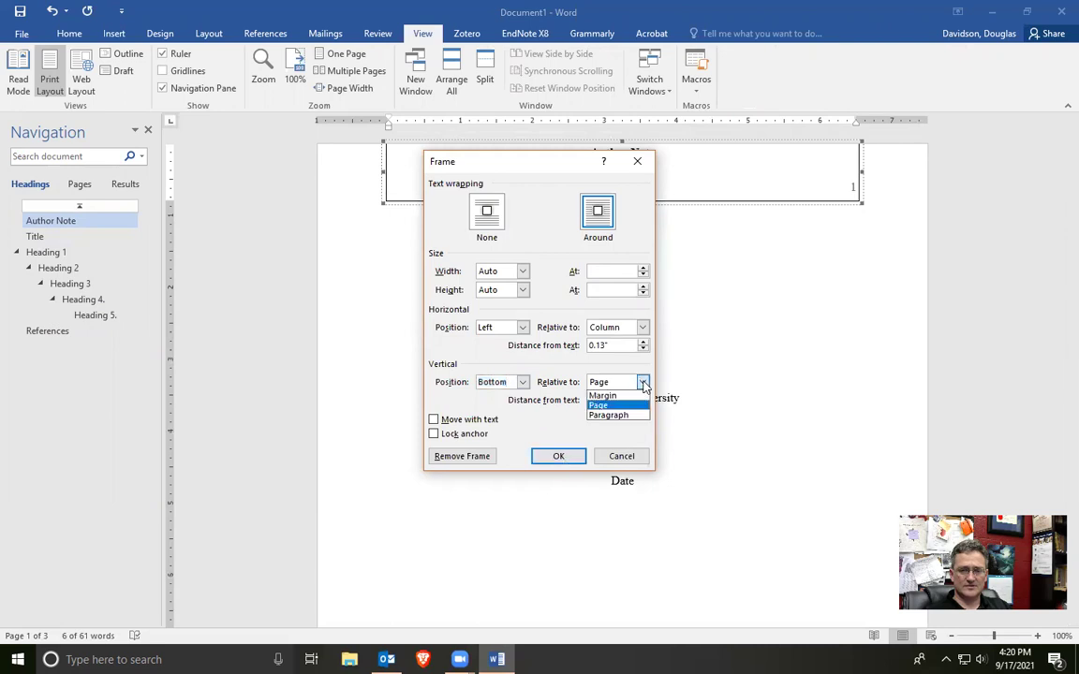
{"action": "left_click", "coordinate": [618, 395]}
{"action": "left_click", "coordinate": [559, 456]}
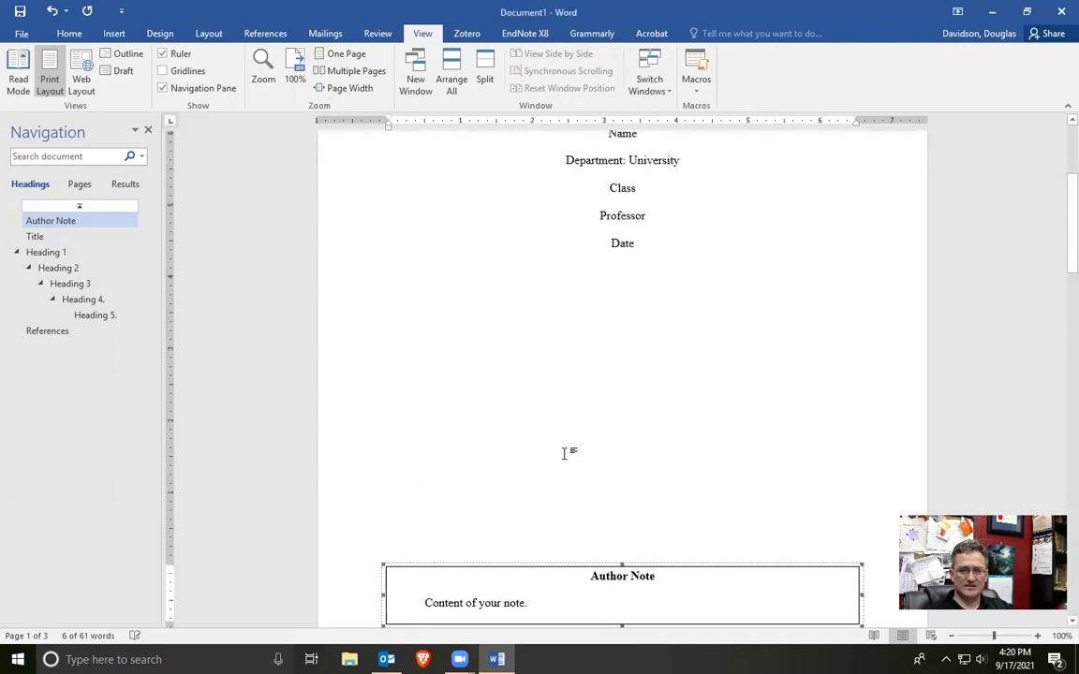
{"action": "scroll", "coordinate": [534, 370], "scroll_direction": "down", "scroll_amount": 4}
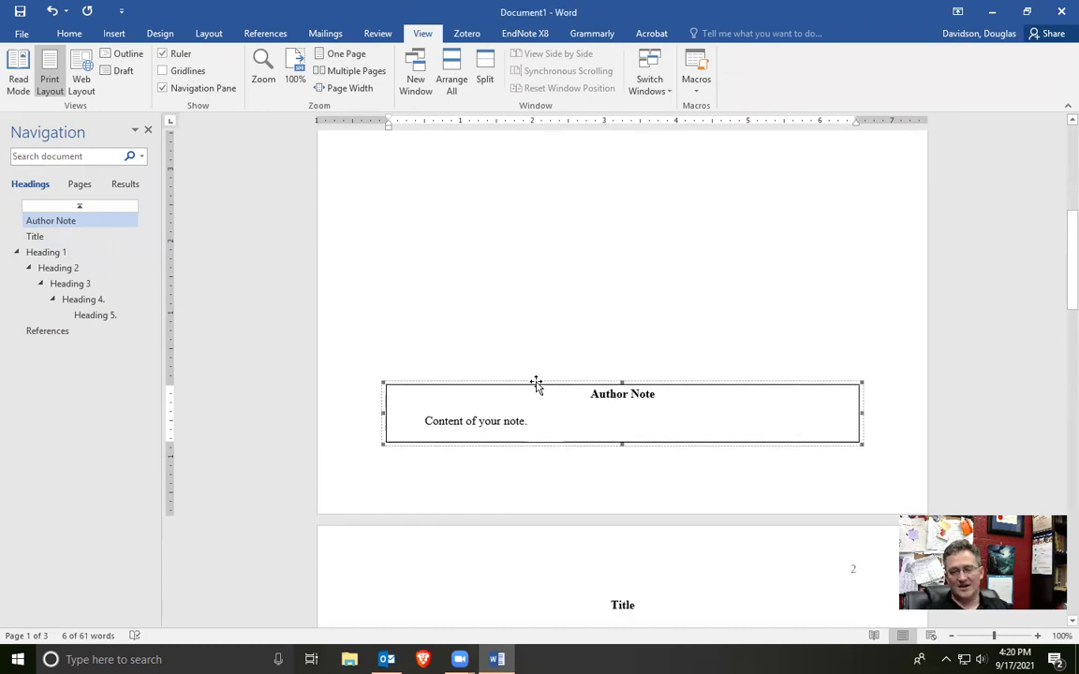
- Set the Author Note frame's border to None, then place the cursor after the note text
{"action": "right_click", "coordinate": [480, 385]}
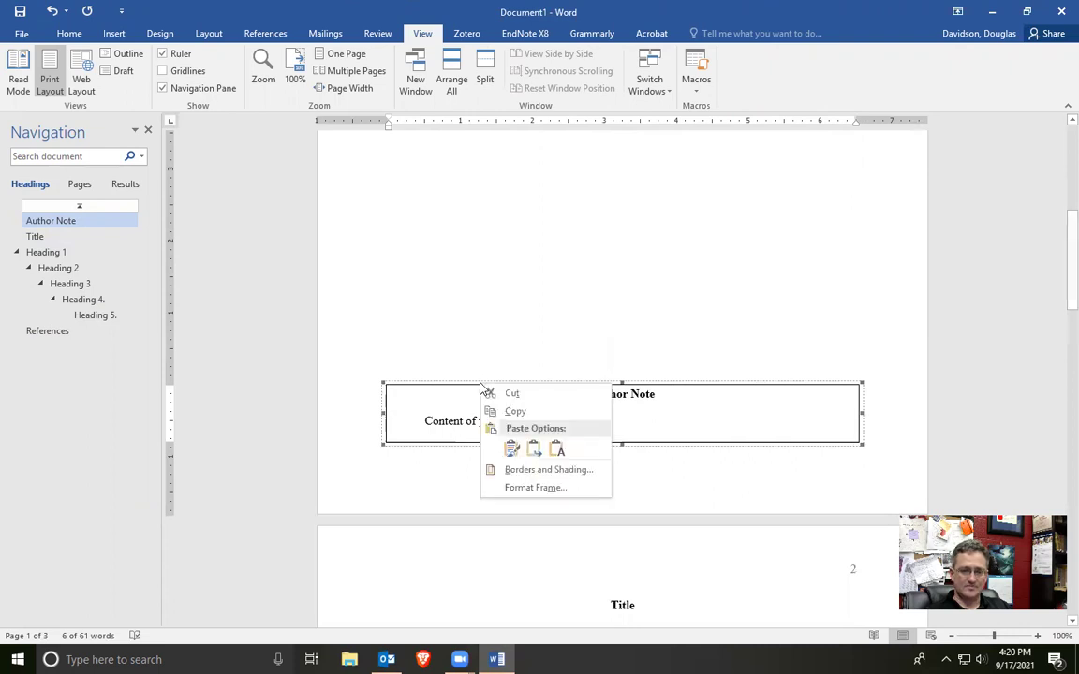
{"action": "left_click", "coordinate": [539, 471]}
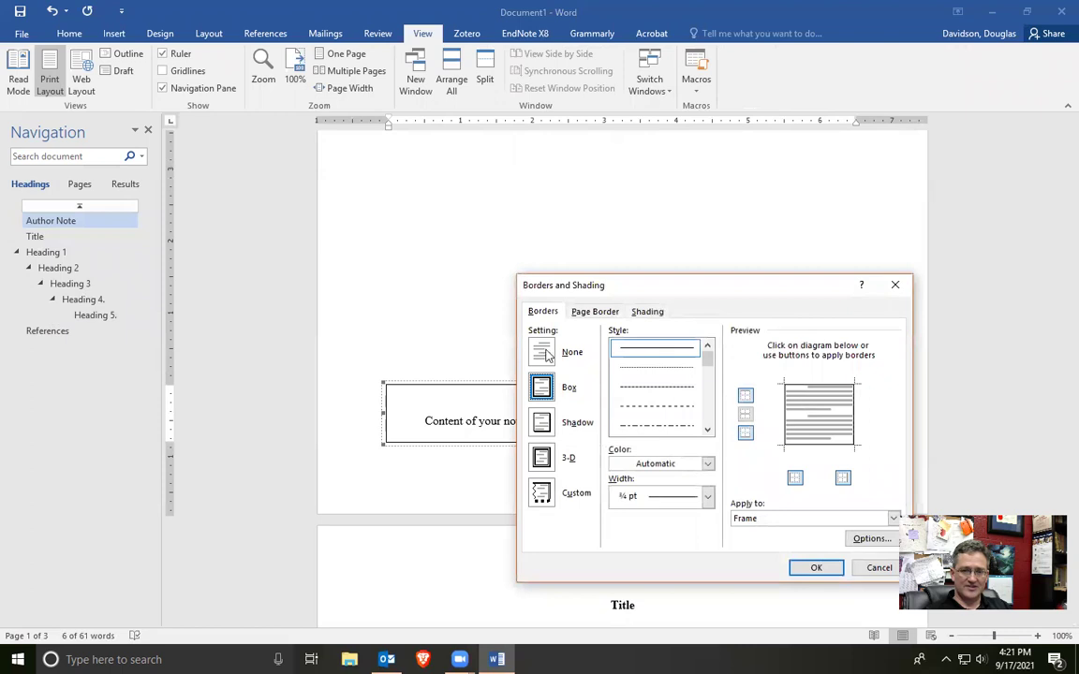
{"action": "left_click", "coordinate": [546, 349]}
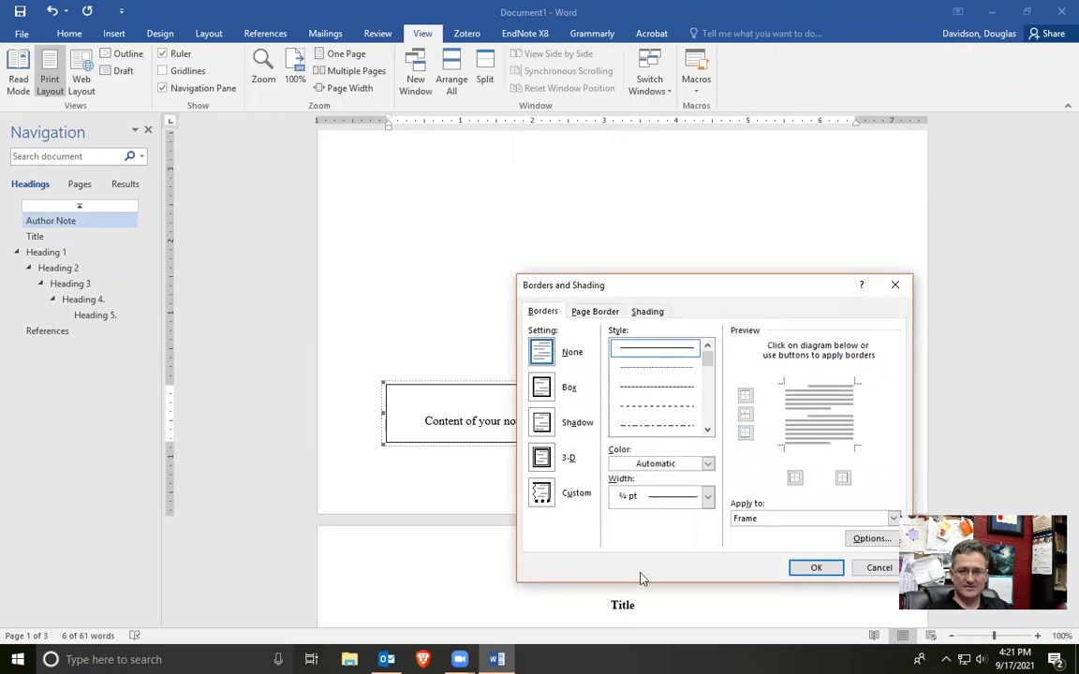
{"action": "left_click", "coordinate": [815, 568]}
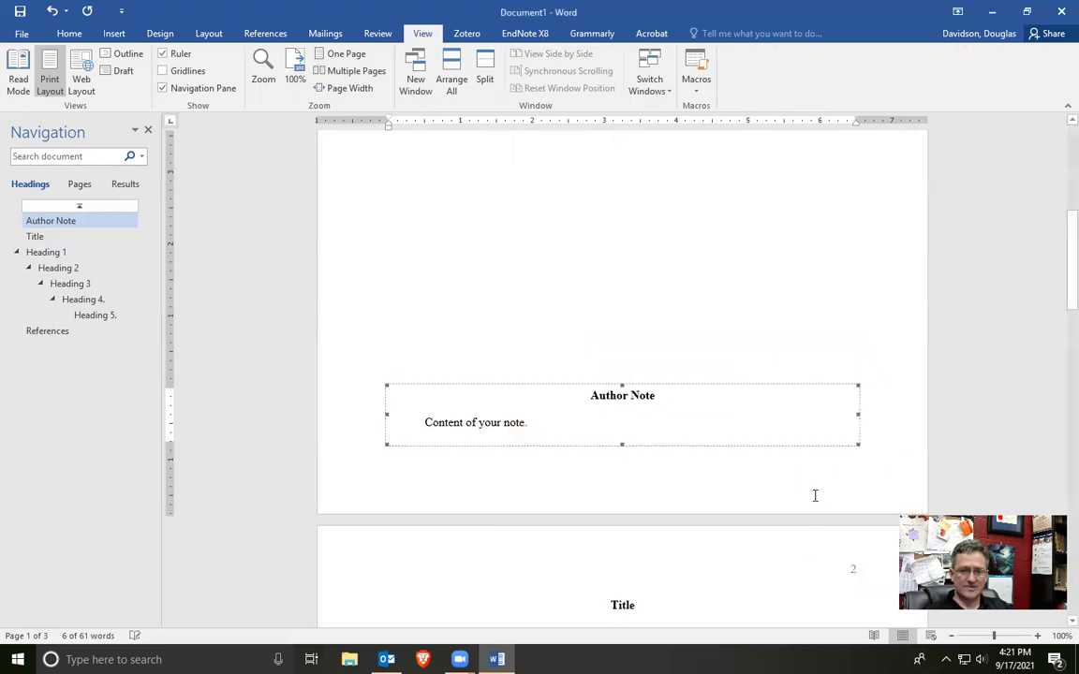
{"action": "left_click", "coordinate": [588, 420]}
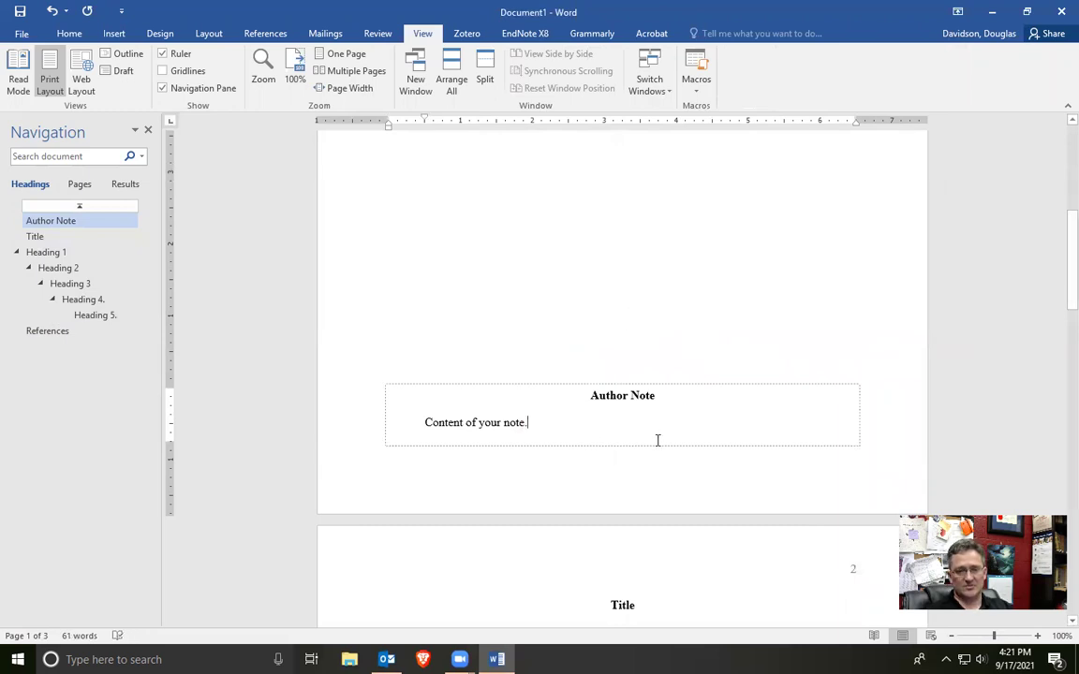
- Add the line 'More author note.' and new paragraphs beneath the note text
{"action": "key", "text": "Return"}
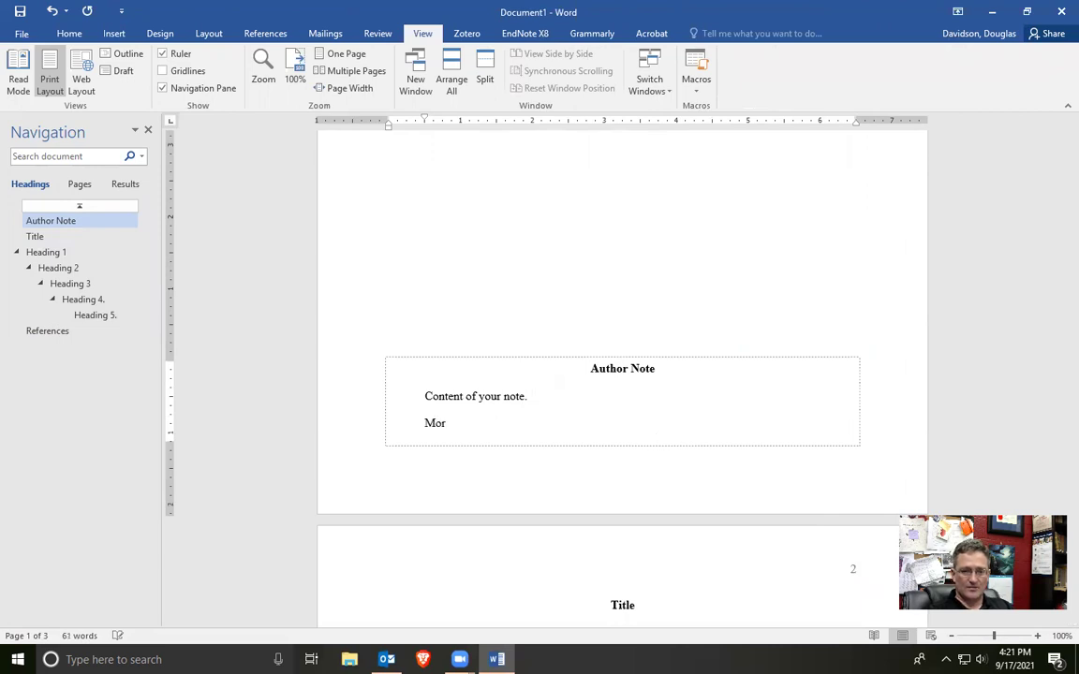
{"action": "type", "text": "More author note."}
{"action": "key", "text": "Return"}
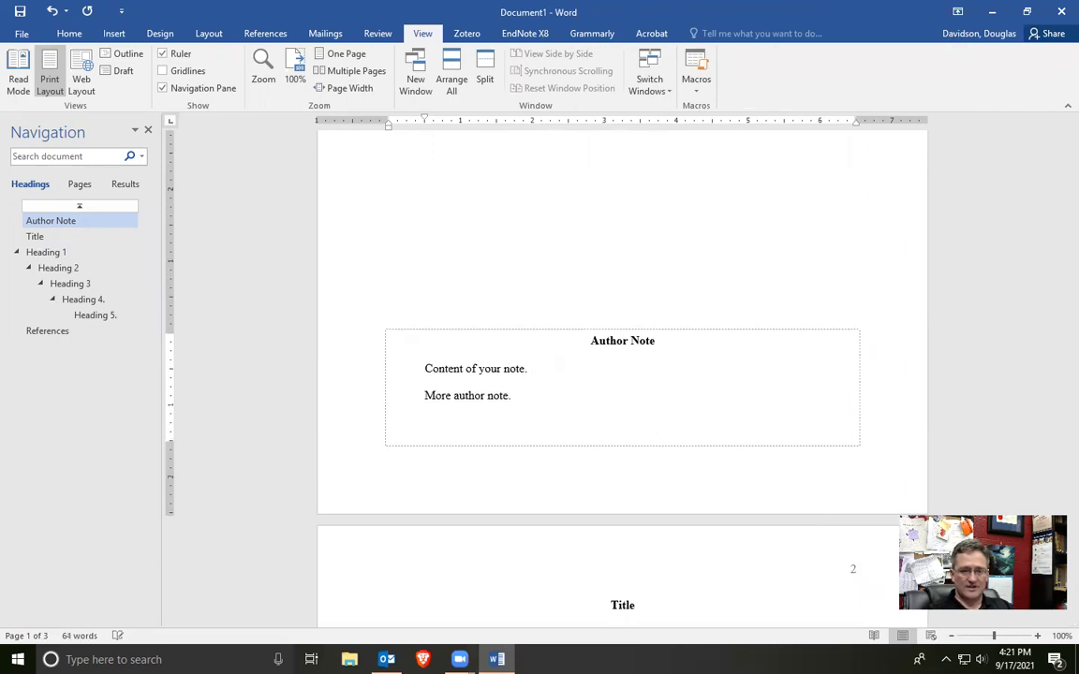
{"action": "key", "text": "Return"}
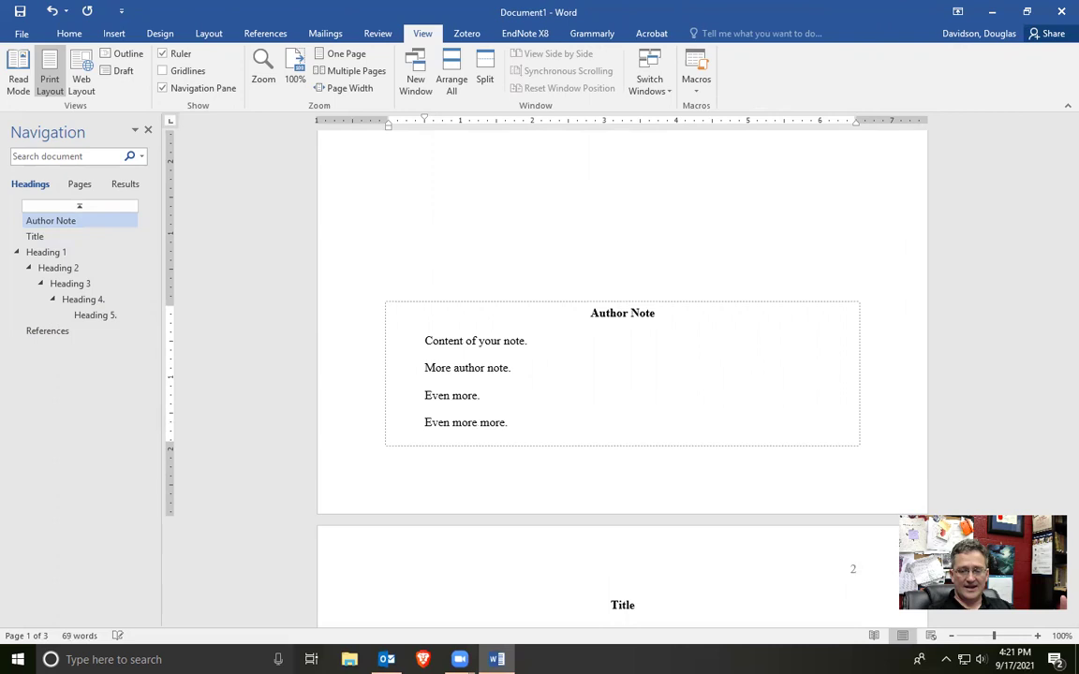
{"action": "scroll", "coordinate": [583, 426], "scroll_direction": "up", "scroll_amount": 5}
{"action": "scroll", "coordinate": [621, 308], "scroll_direction": "up", "scroll_amount": 2}
{"action": "scroll", "coordinate": [619, 320], "scroll_direction": "down", "scroll_amount": 4}
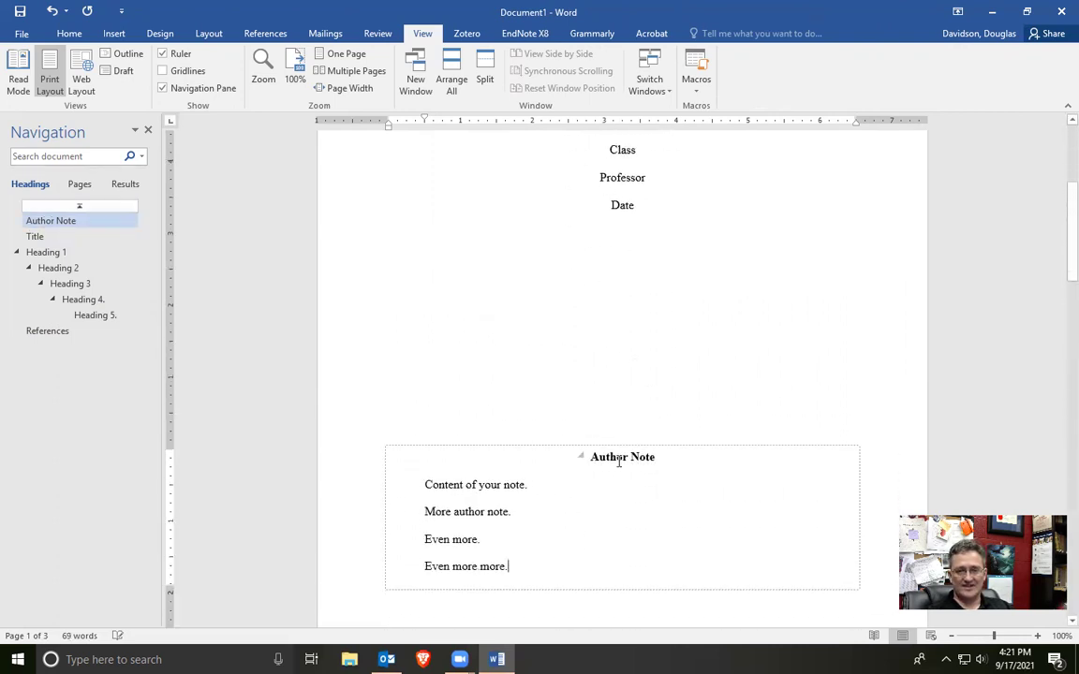
{"action": "scroll", "coordinate": [613, 465], "scroll_direction": "down", "scroll_amount": 2}
{"action": "scroll", "coordinate": [520, 434], "scroll_direction": "up", "scroll_amount": 2}
{"action": "scroll", "coordinate": [491, 440], "scroll_direction": "down", "scroll_amount": 3}
{"action": "scroll", "coordinate": [571, 373], "scroll_direction": "down", "scroll_amount": 3}
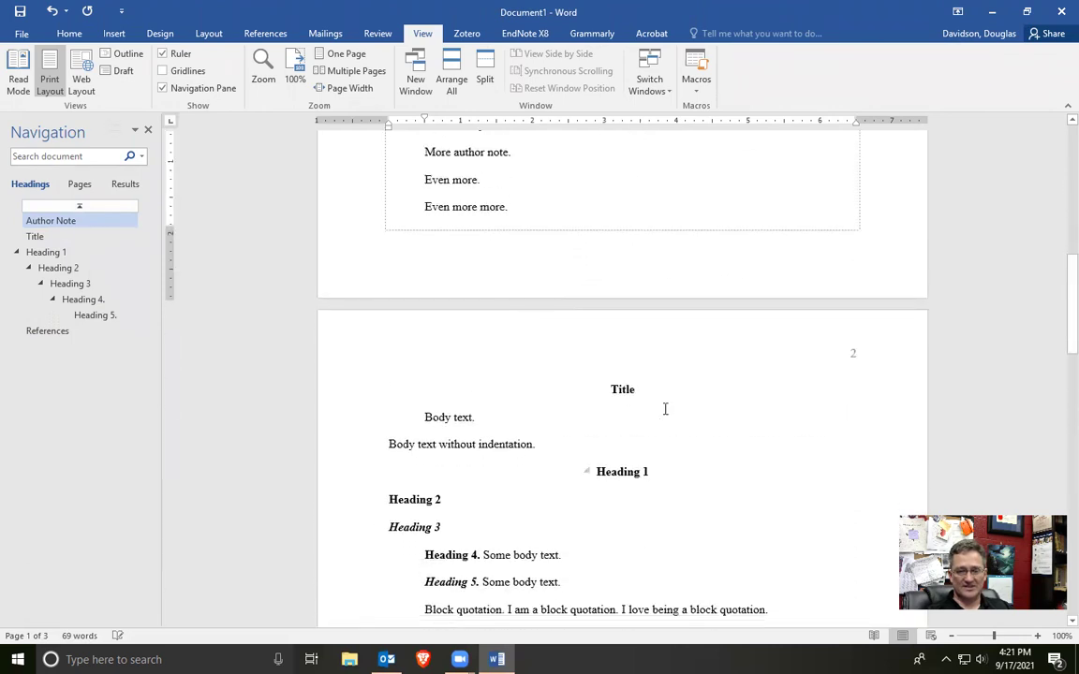
{"action": "scroll", "coordinate": [571, 464], "scroll_direction": "up", "scroll_amount": 3}
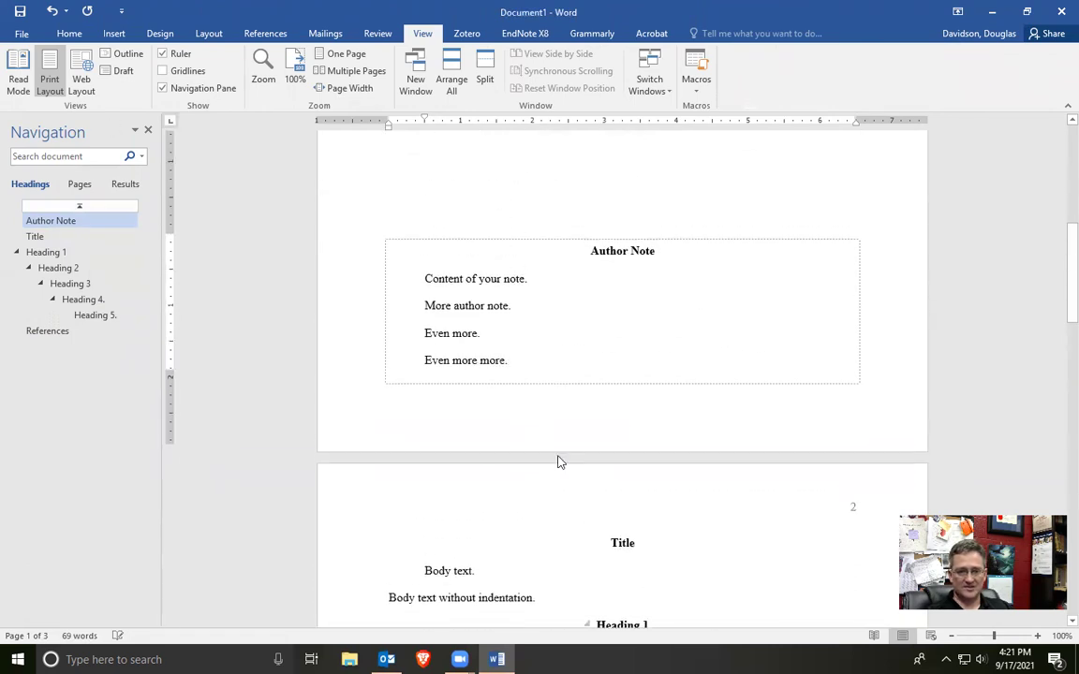
{"action": "scroll", "coordinate": [562, 286], "scroll_direction": "up", "scroll_amount": 3}
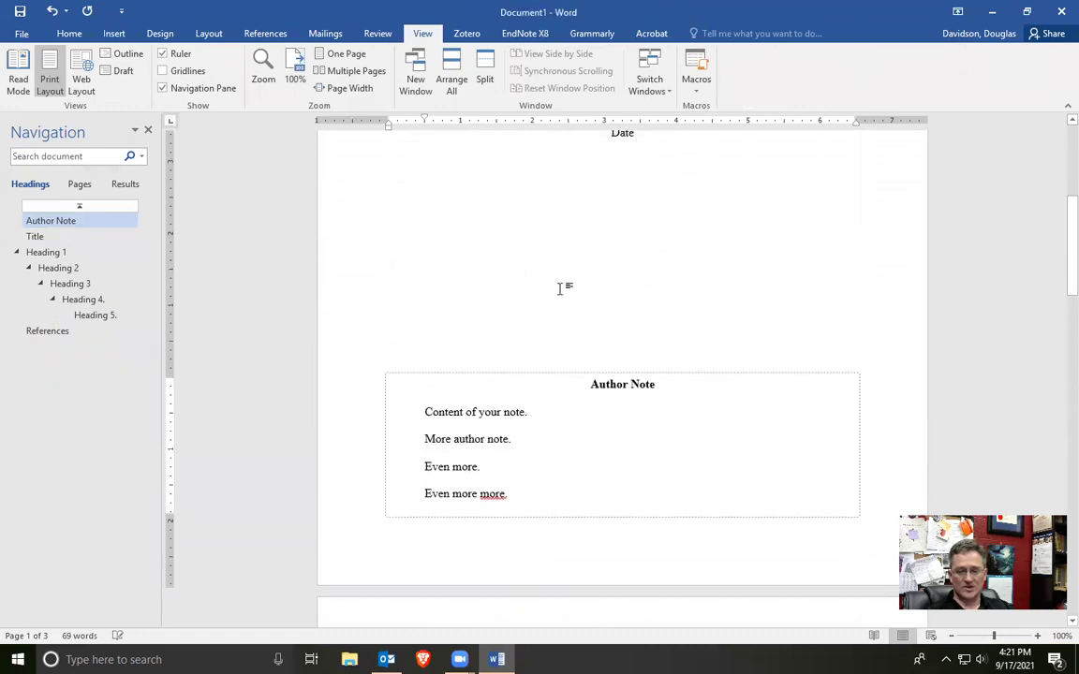
{"action": "scroll", "coordinate": [561, 283], "scroll_direction": "up", "scroll_amount": 3}
{"action": "scroll", "coordinate": [560, 281], "scroll_direction": "down", "scroll_amount": 4}
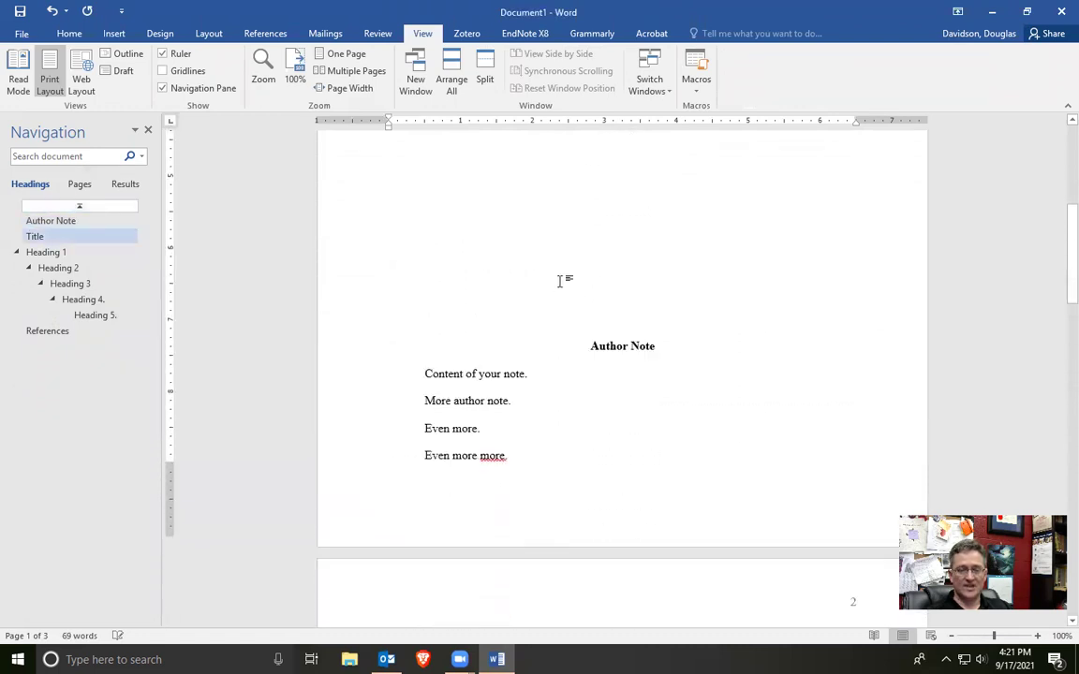
- Open Word Options at the Customize Ribbon page
{"action": "left_click", "coordinate": [113, 33]}
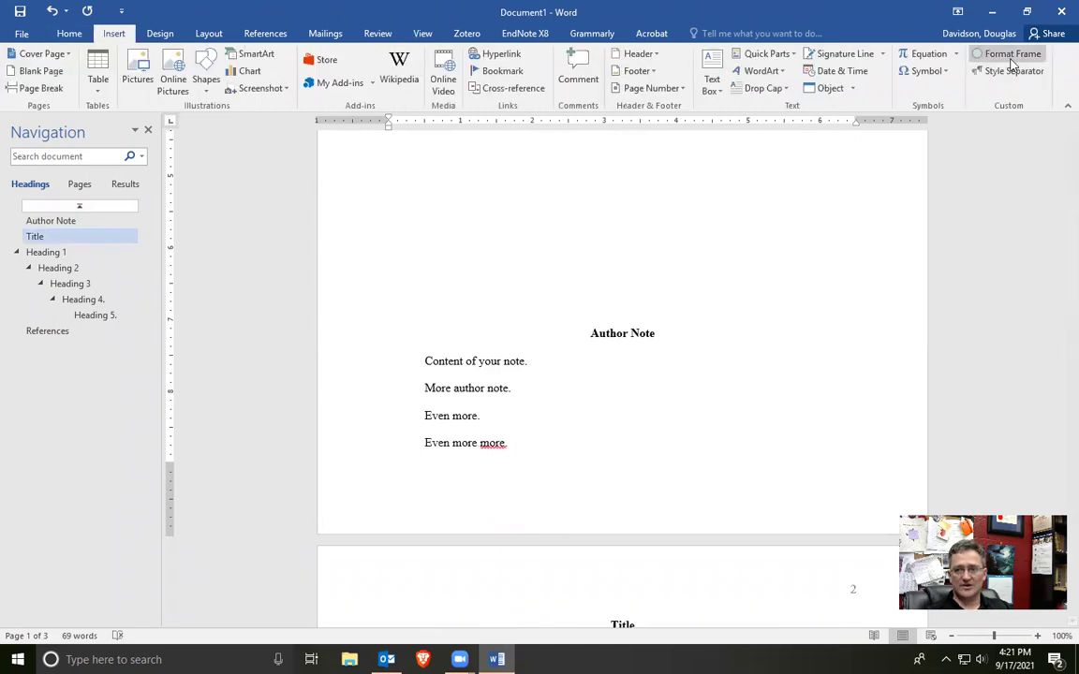
{"action": "left_click", "coordinate": [21, 33]}
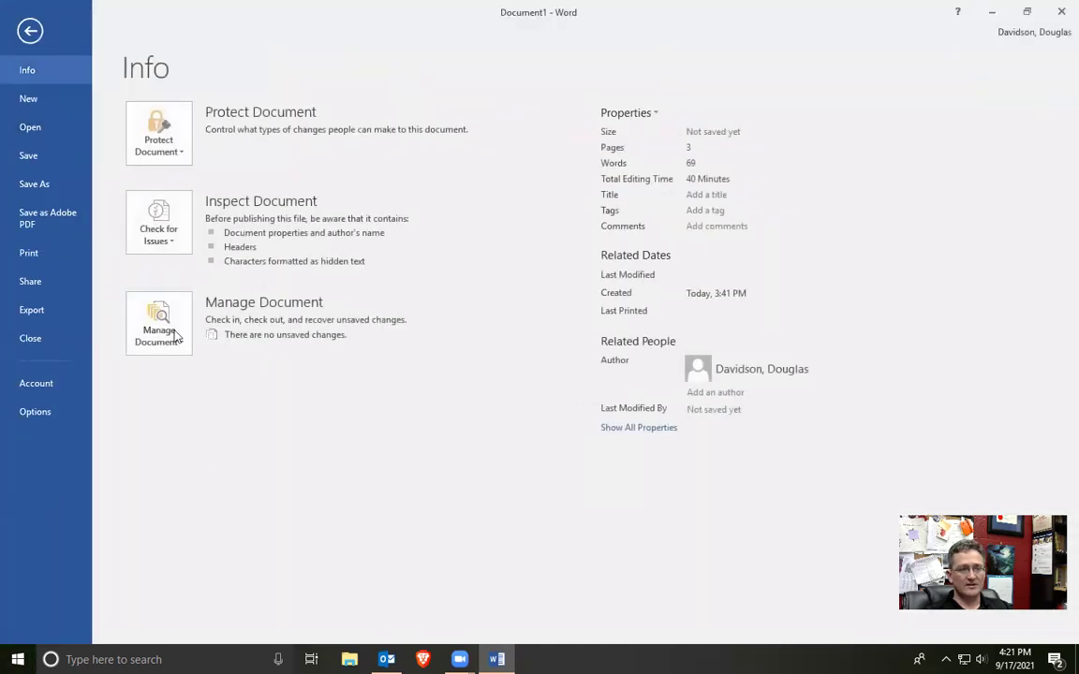
{"action": "left_click", "coordinate": [47, 414]}
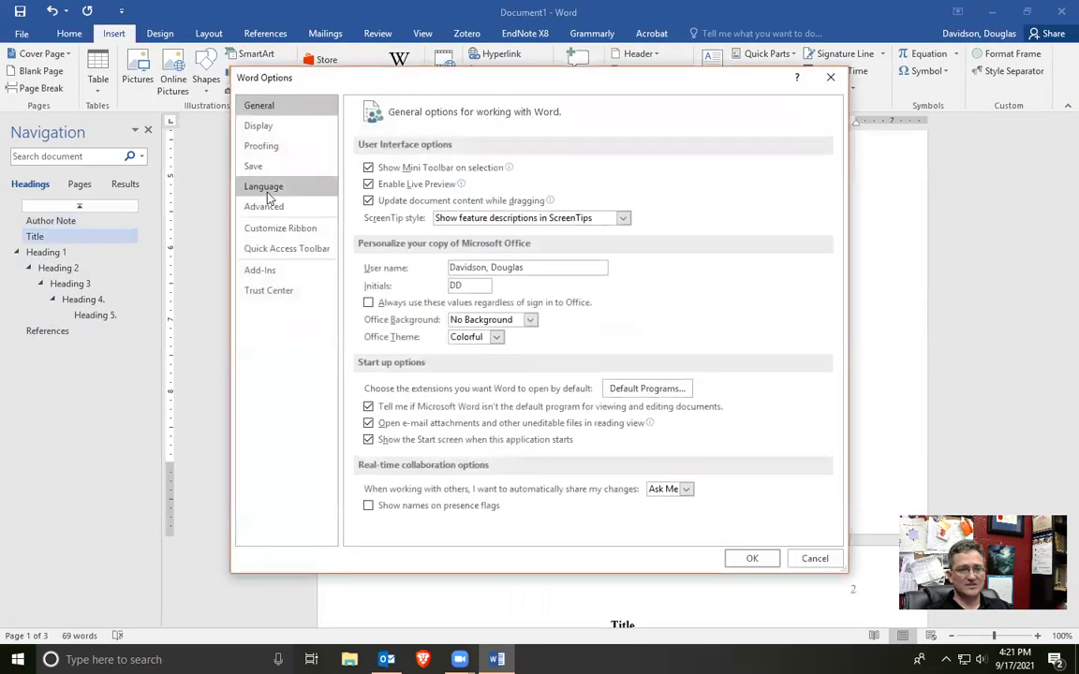
{"action": "left_click", "coordinate": [270, 230]}
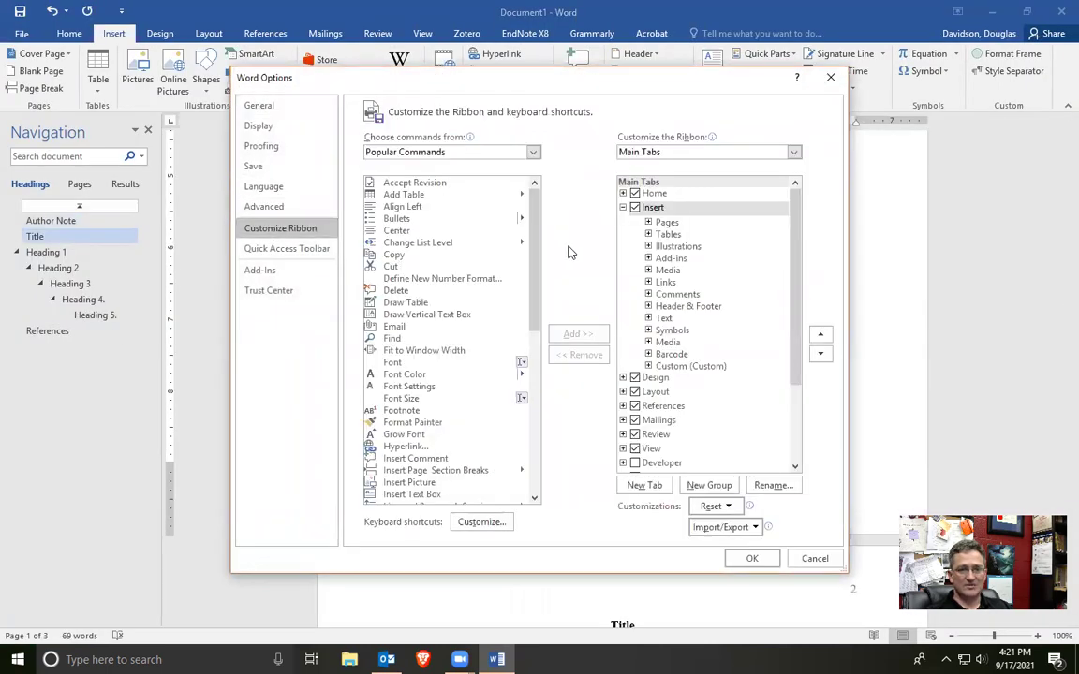
- Switch the command list to All Commands and scroll through it
{"action": "left_click_drag", "start_coordinate": [536, 229], "coordinate": [533, 286]}
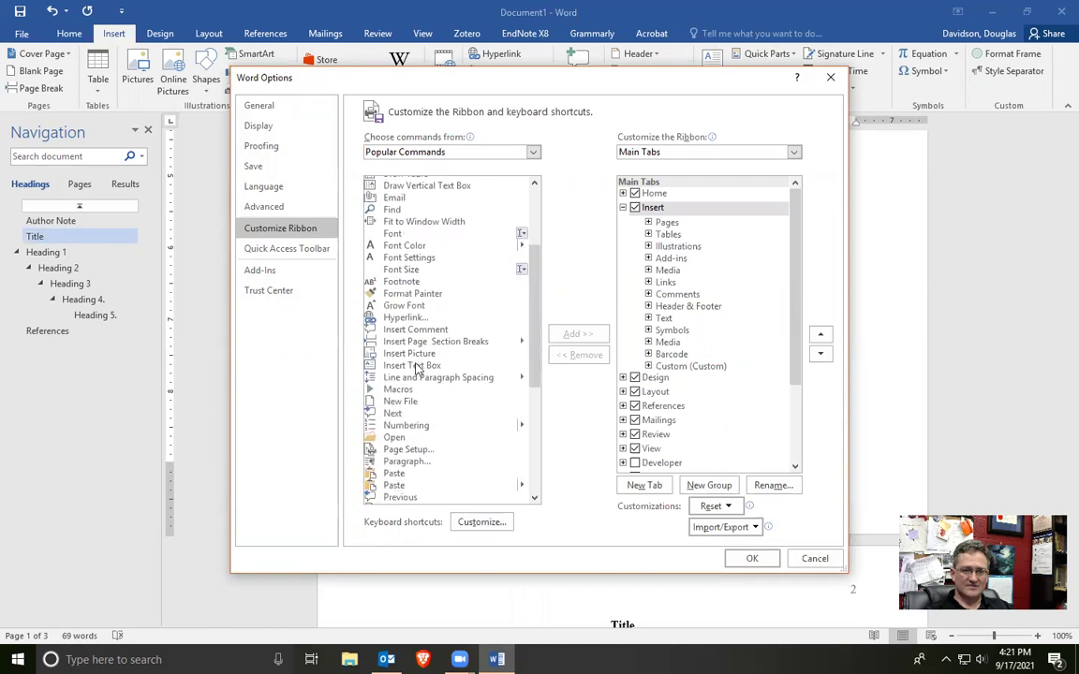
{"action": "left_click", "coordinate": [413, 154]}
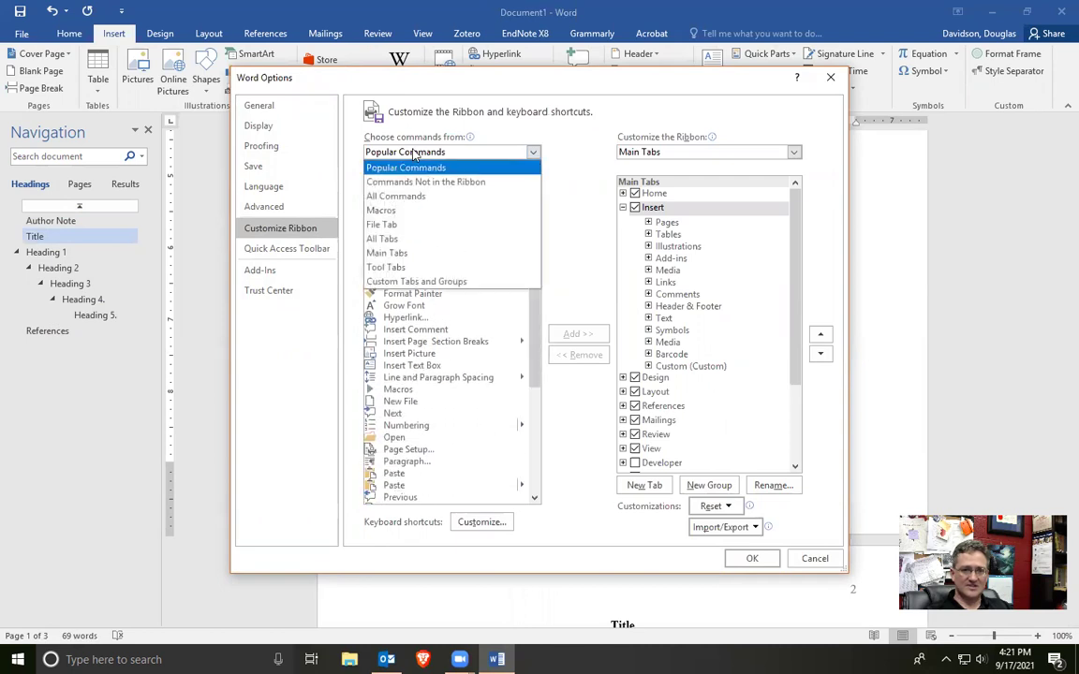
{"action": "left_click", "coordinate": [412, 198]}
{"action": "left_click_drag", "start_coordinate": [535, 195], "coordinate": [539, 323]}
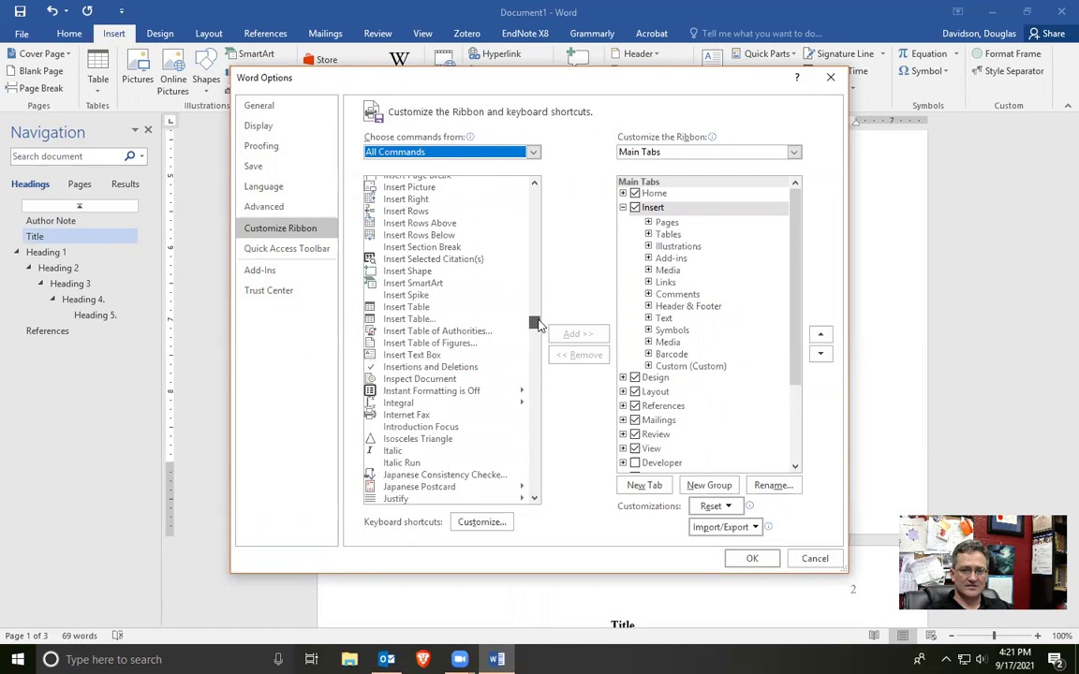
{"action": "scroll", "coordinate": [454, 239], "scroll_direction": "up", "scroll_amount": 5}
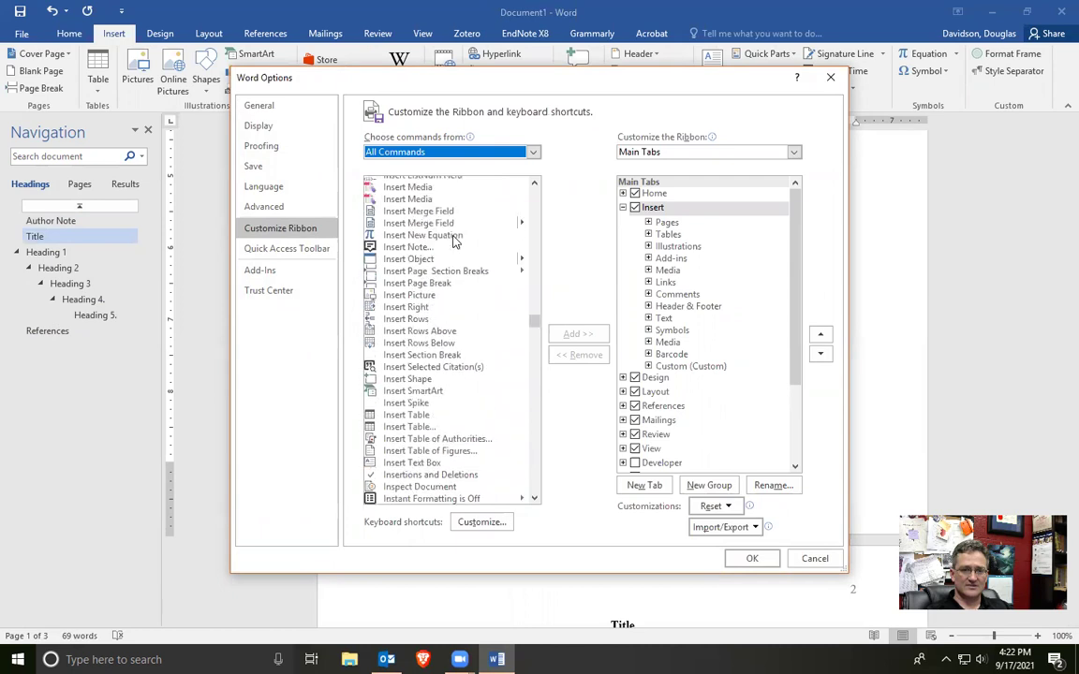
{"action": "scroll", "coordinate": [453, 240], "scroll_direction": "up", "scroll_amount": 1}
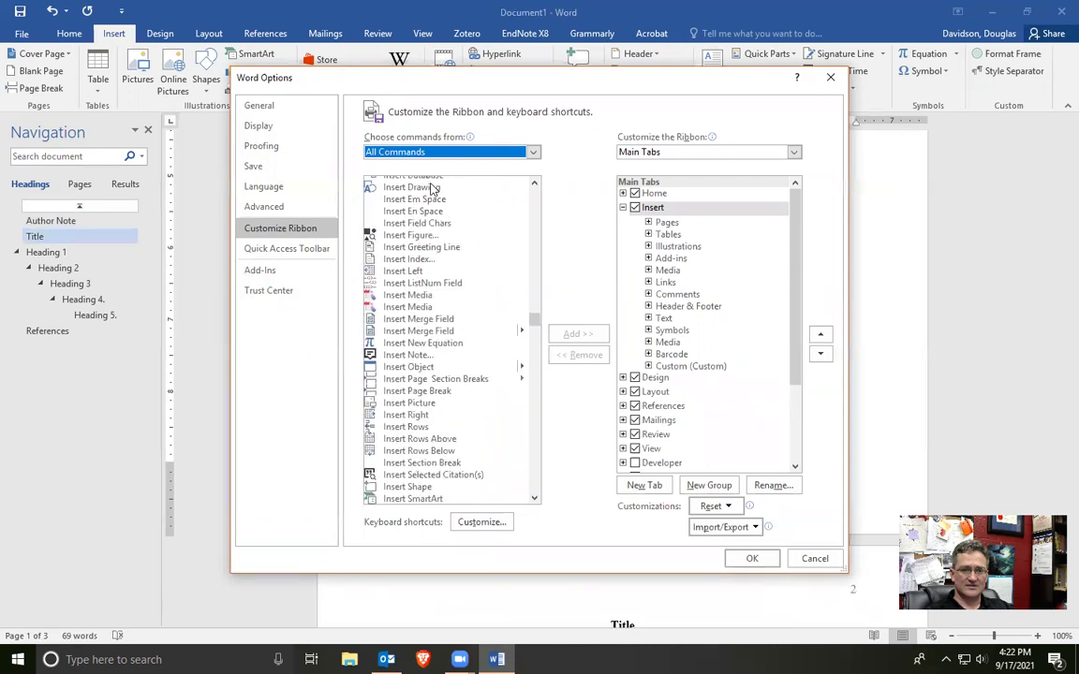
{"action": "scroll", "coordinate": [434, 263], "scroll_direction": "up", "scroll_amount": 2}
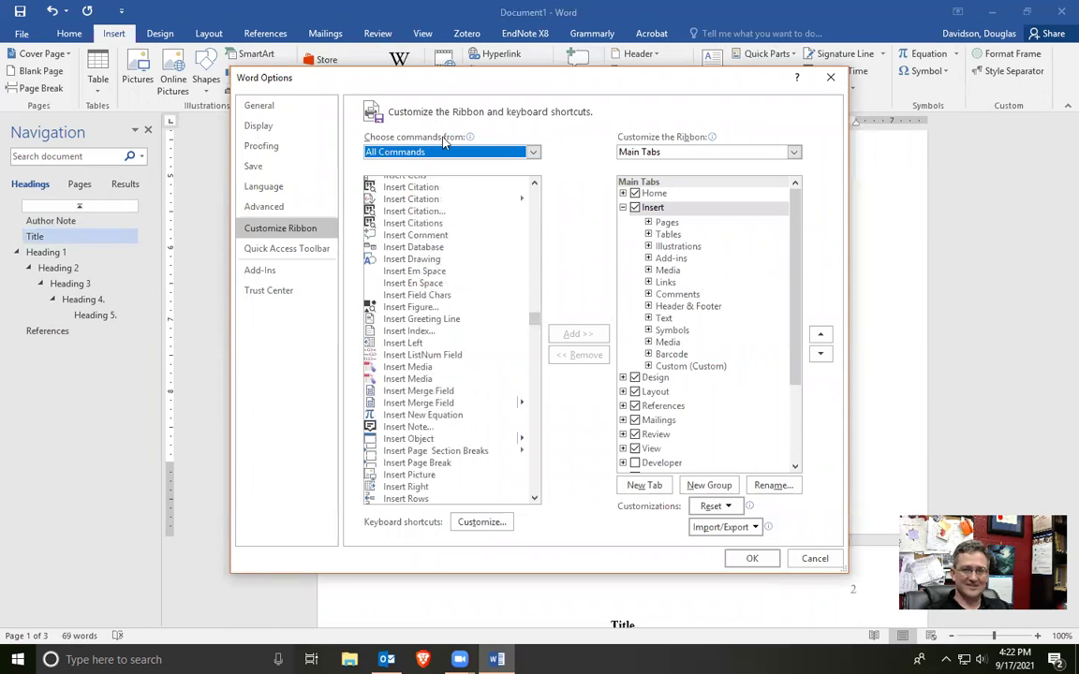
{"action": "mouse_move", "coordinate": [535, 318]}
{"action": "left_mouse_down"}
{"action": "mouse_move", "coordinate": [538, 335]}
{"action": "mouse_move", "coordinate": [539, 314]}
{"action": "mouse_move", "coordinate": [538, 324]}
{"action": "left_mouse_up"}
- Select Format Frame and the Custom group under Insert, then cancel without saving changes
{"action": "left_click", "coordinate": [648, 367]}
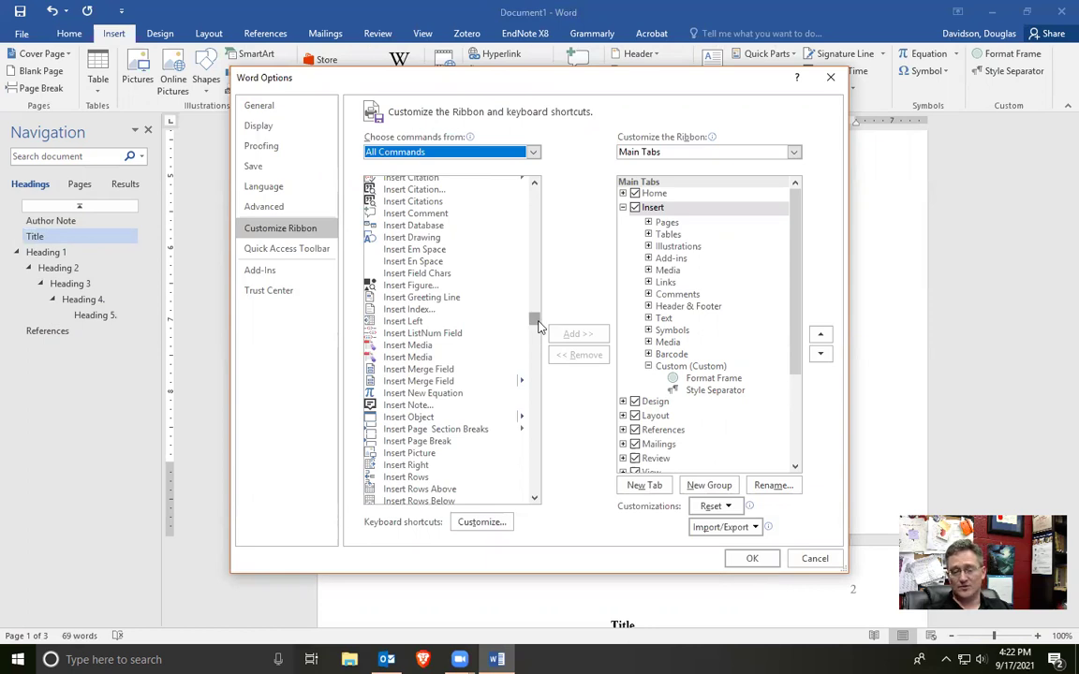
{"action": "mouse_move", "coordinate": [537, 321]}
{"action": "left_mouse_down"}
{"action": "mouse_move", "coordinate": [537, 361]}
{"action": "mouse_move", "coordinate": [544, 317]}
{"action": "left_mouse_up"}
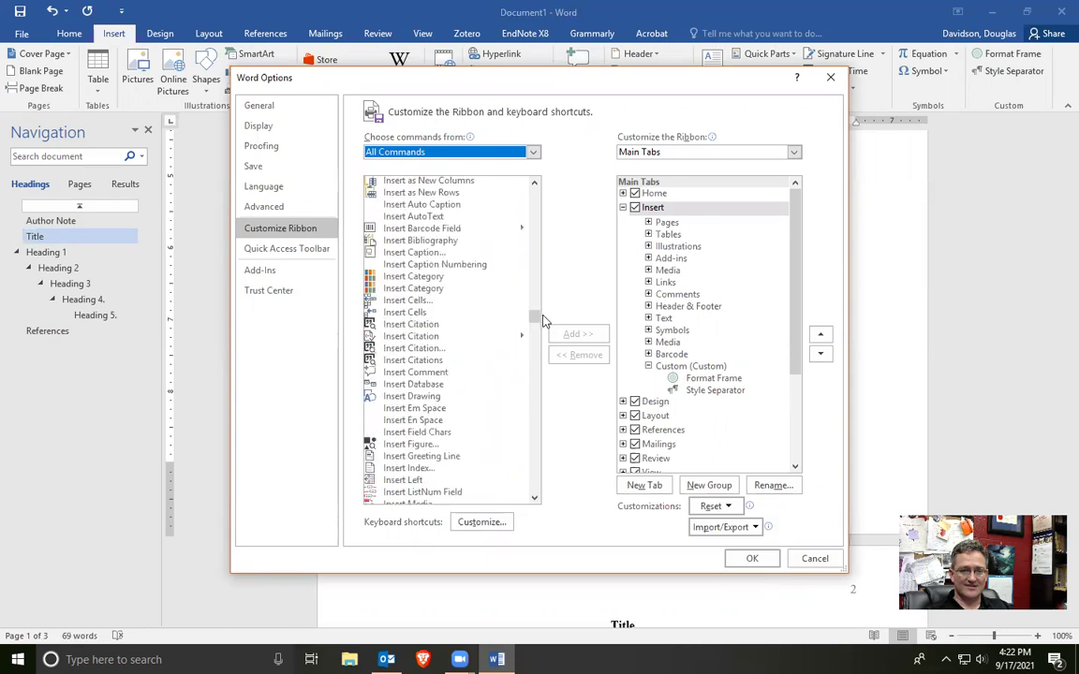
{"action": "scroll", "coordinate": [434, 296], "scroll_direction": "up", "scroll_amount": 3}
{"action": "scroll", "coordinate": [433, 296], "scroll_direction": "up", "scroll_amount": 20}
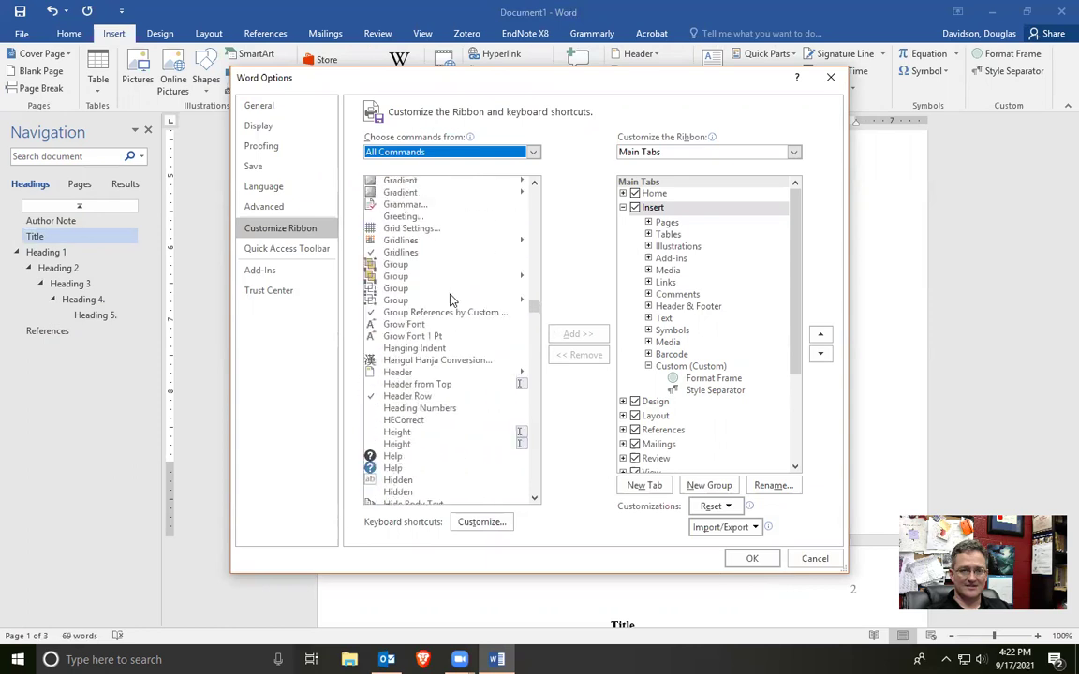
{"action": "scroll", "coordinate": [451, 298], "scroll_direction": "up", "scroll_amount": 15}
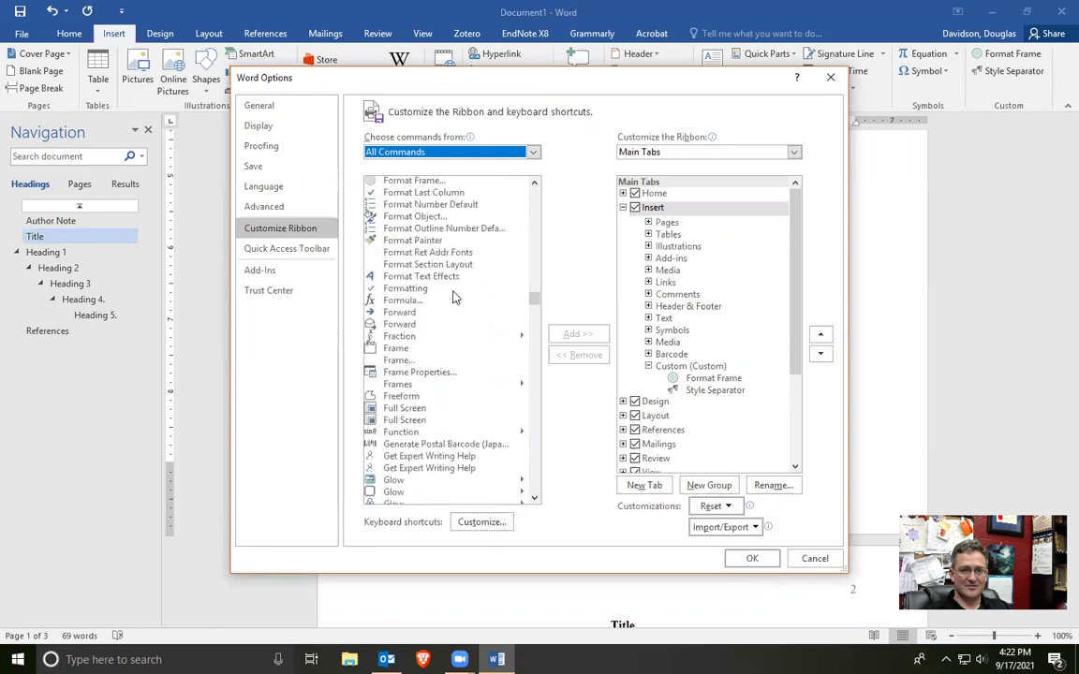
{"action": "scroll", "coordinate": [386, 201], "scroll_direction": "up", "scroll_amount": 1}
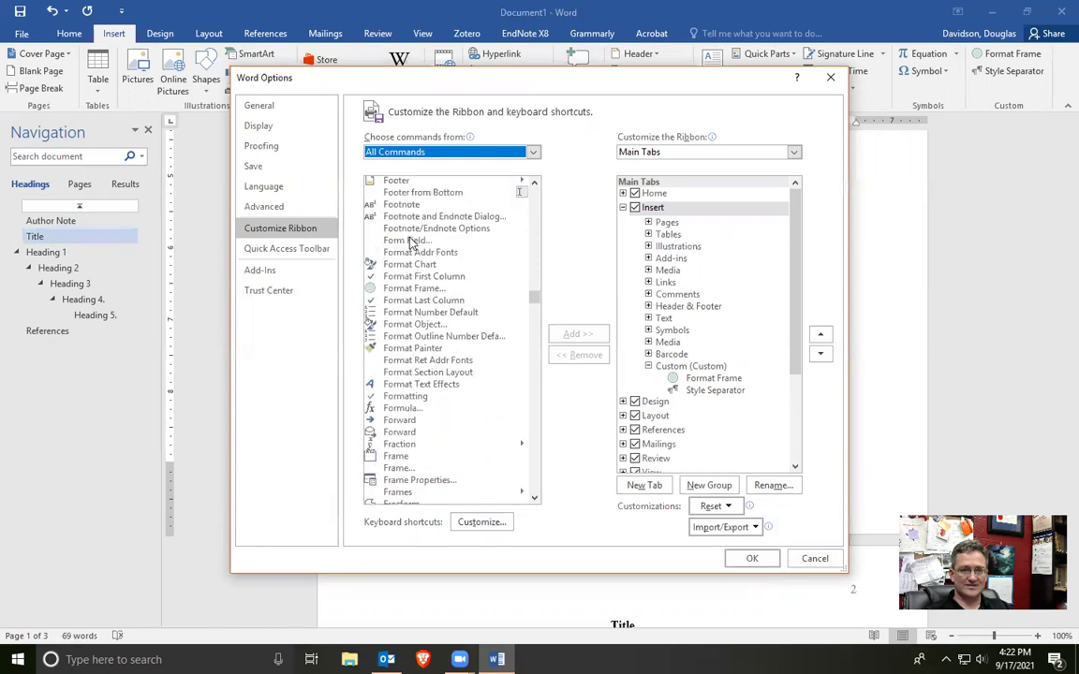
{"action": "left_click", "coordinate": [398, 290]}
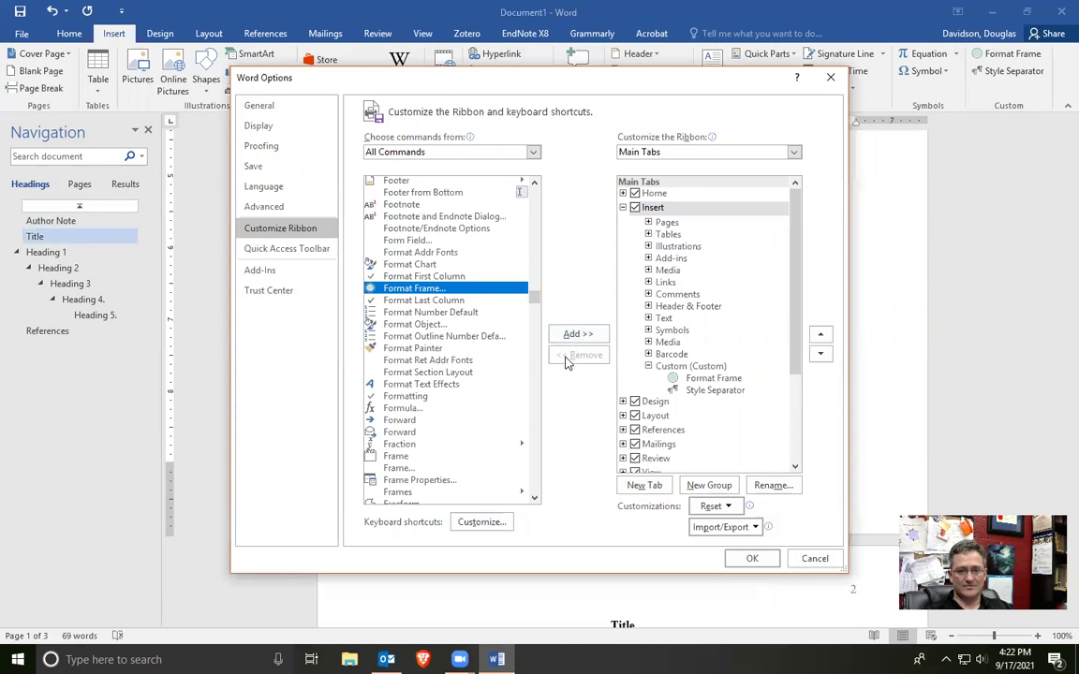
{"action": "left_click", "coordinate": [690, 366]}
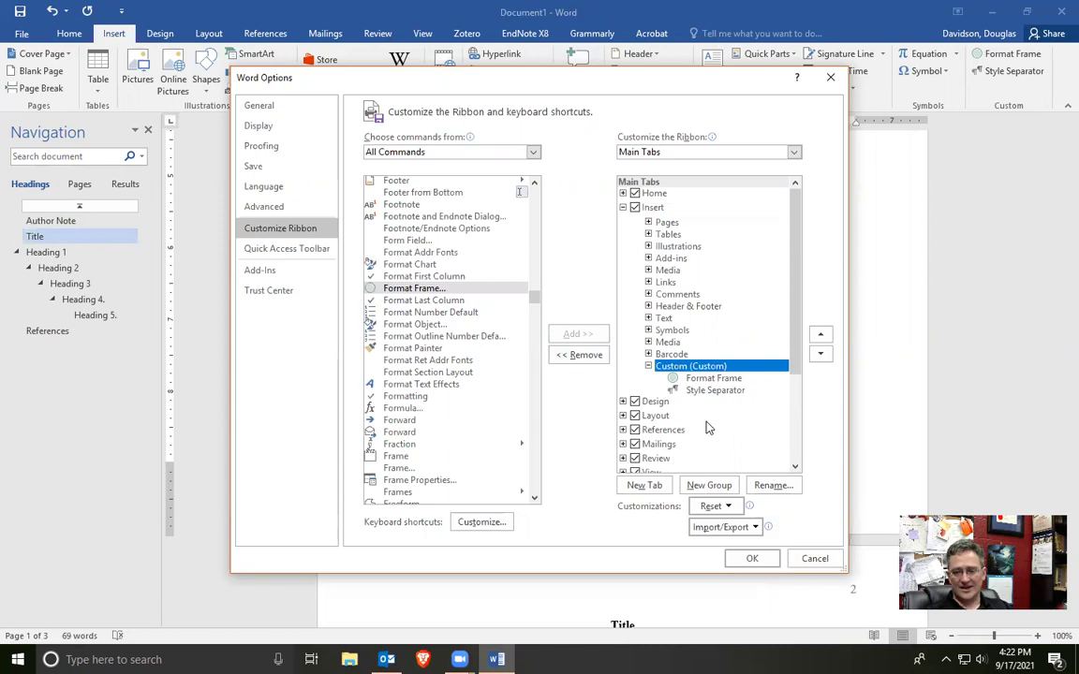
{"action": "left_click", "coordinate": [813, 559]}
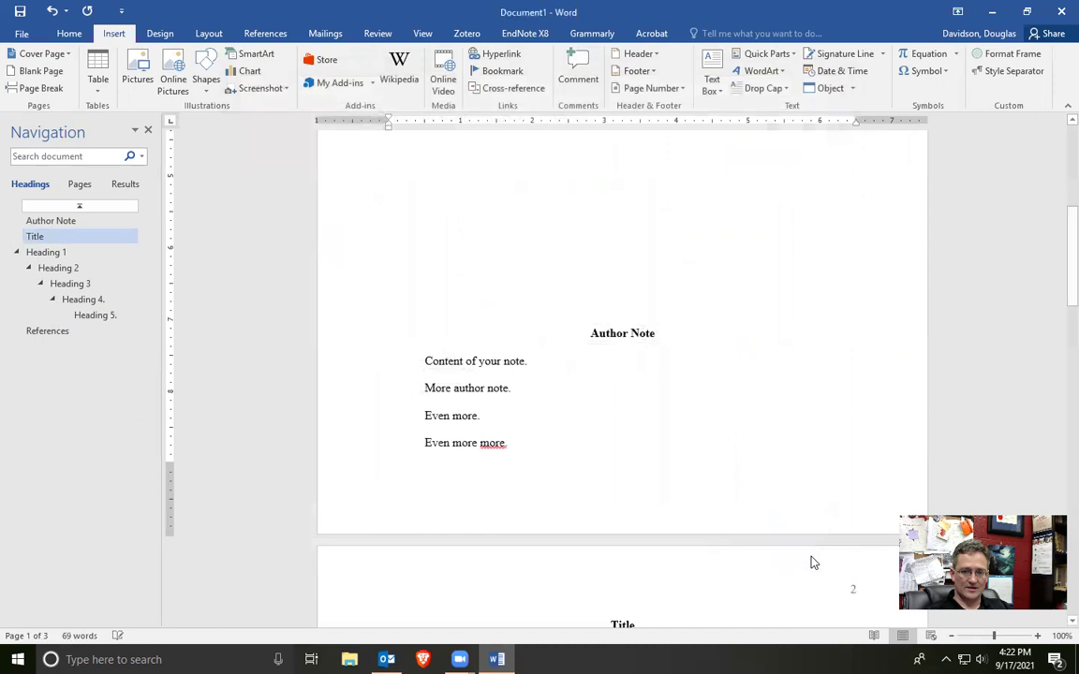
- Select the Author Note heading and its four lines and delete them
{"action": "left_click", "coordinate": [485, 364]}
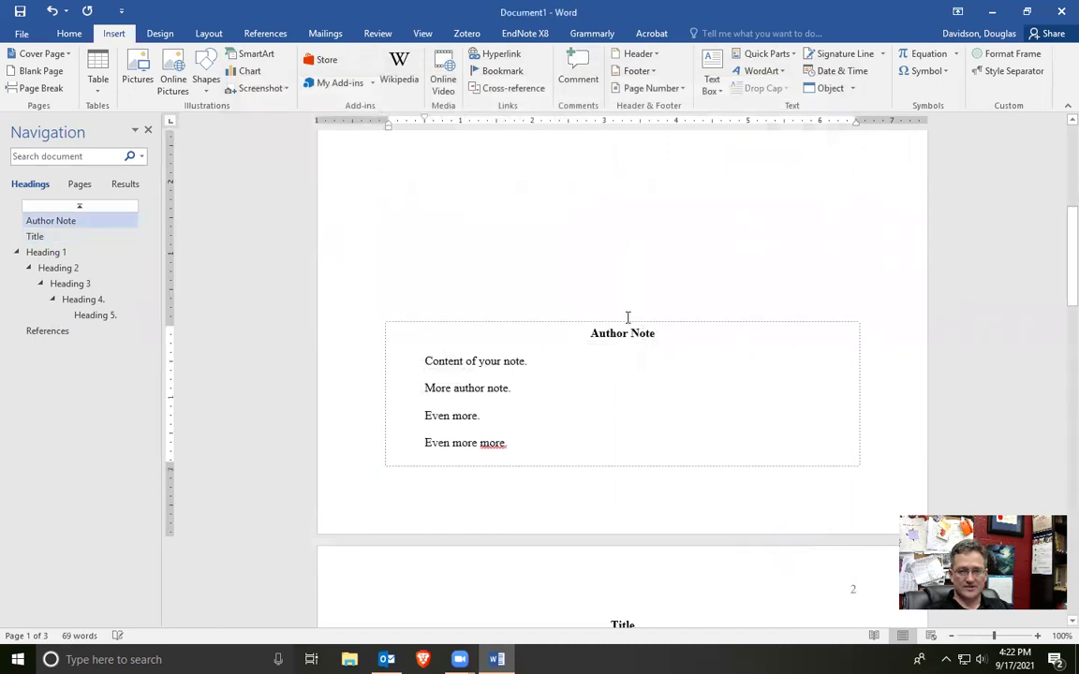
{"action": "scroll", "coordinate": [607, 359], "scroll_direction": "down", "scroll_amount": 3}
{"action": "scroll", "coordinate": [607, 359], "scroll_direction": "up", "scroll_amount": 3}
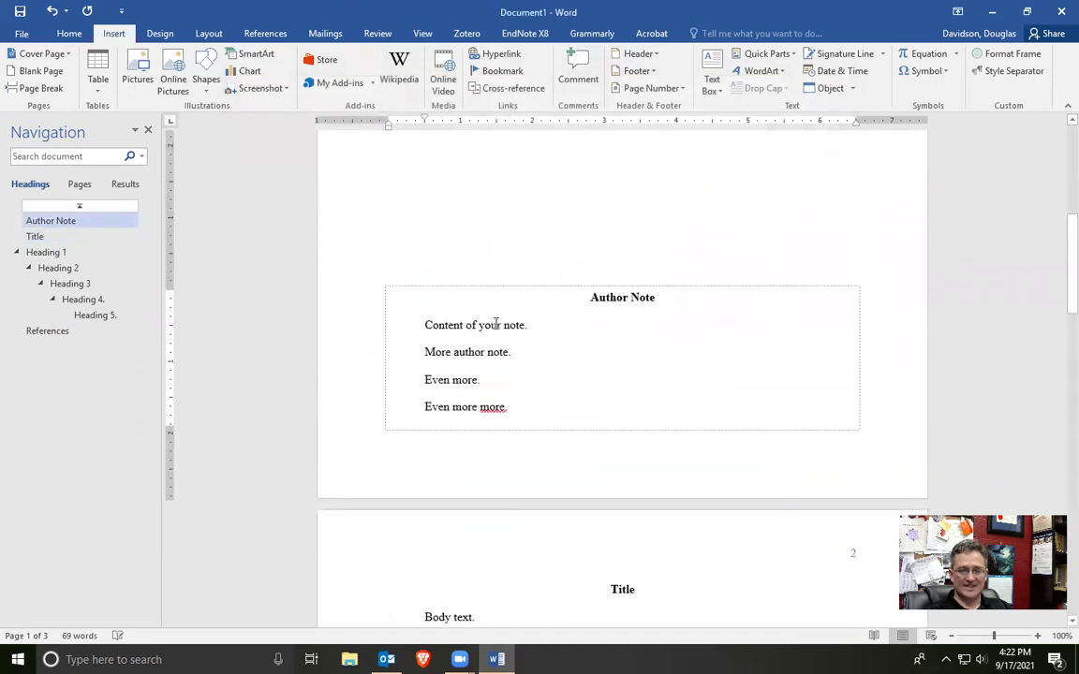
{"action": "left_click_drag", "start_coordinate": [591, 296], "coordinate": [582, 417]}
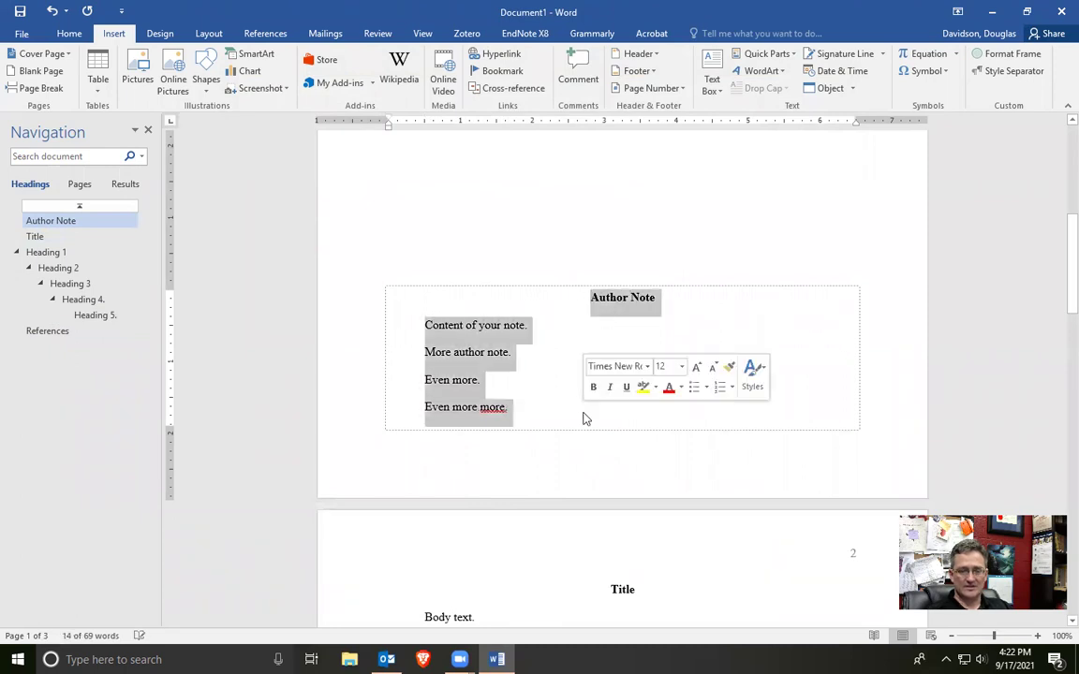
{"action": "key", "text": "Delete"}
- Scroll through the three pages to confirm References now sits alone on page 3
{"action": "scroll", "coordinate": [580, 426], "scroll_direction": "down", "scroll_amount": 10}
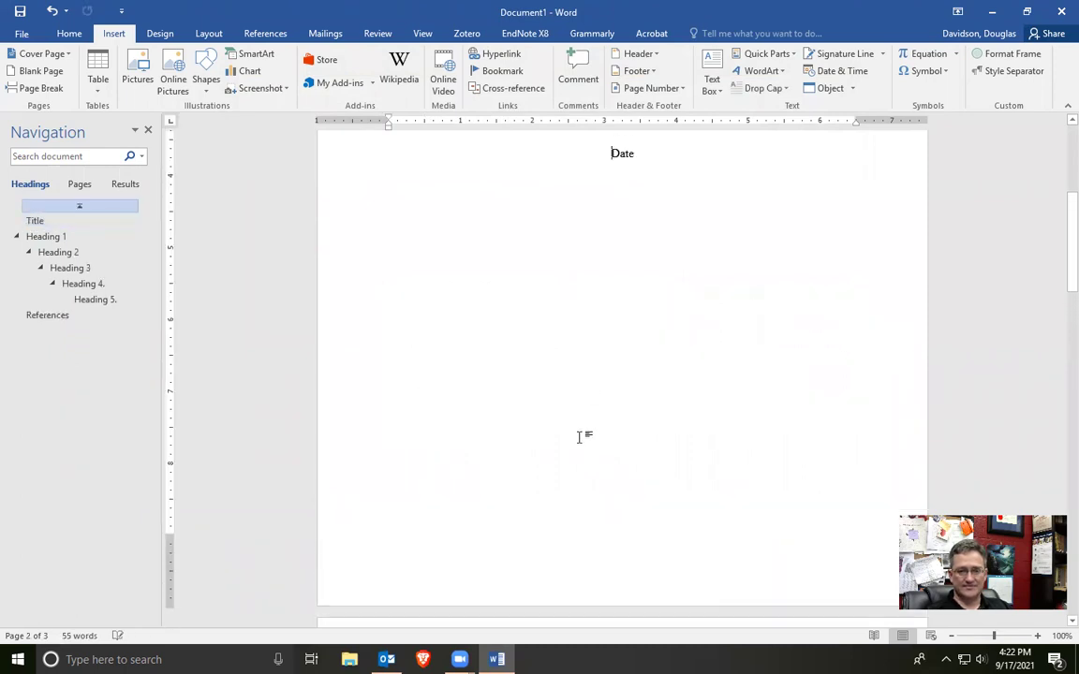
{"action": "scroll", "coordinate": [600, 340], "scroll_direction": "up", "scroll_amount": 6}
{"action": "scroll", "coordinate": [621, 335], "scroll_direction": "down", "scroll_amount": 5}
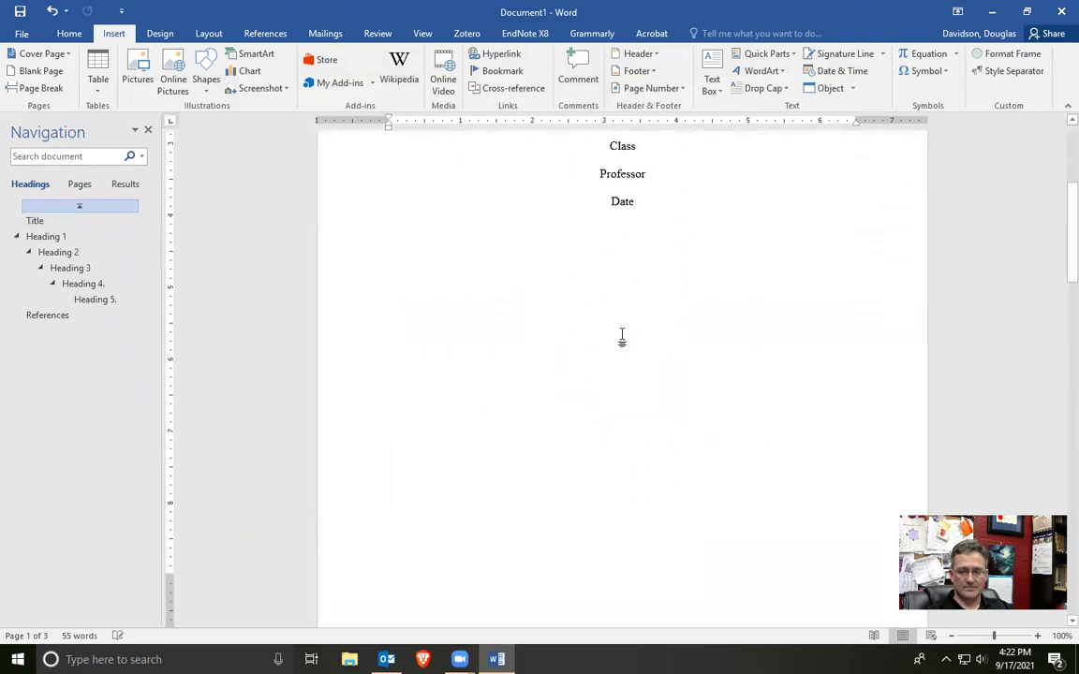
{"action": "scroll", "coordinate": [621, 335], "scroll_direction": "down", "scroll_amount": 10}
{"action": "scroll", "coordinate": [620, 334], "scroll_direction": "down", "scroll_amount": 10}
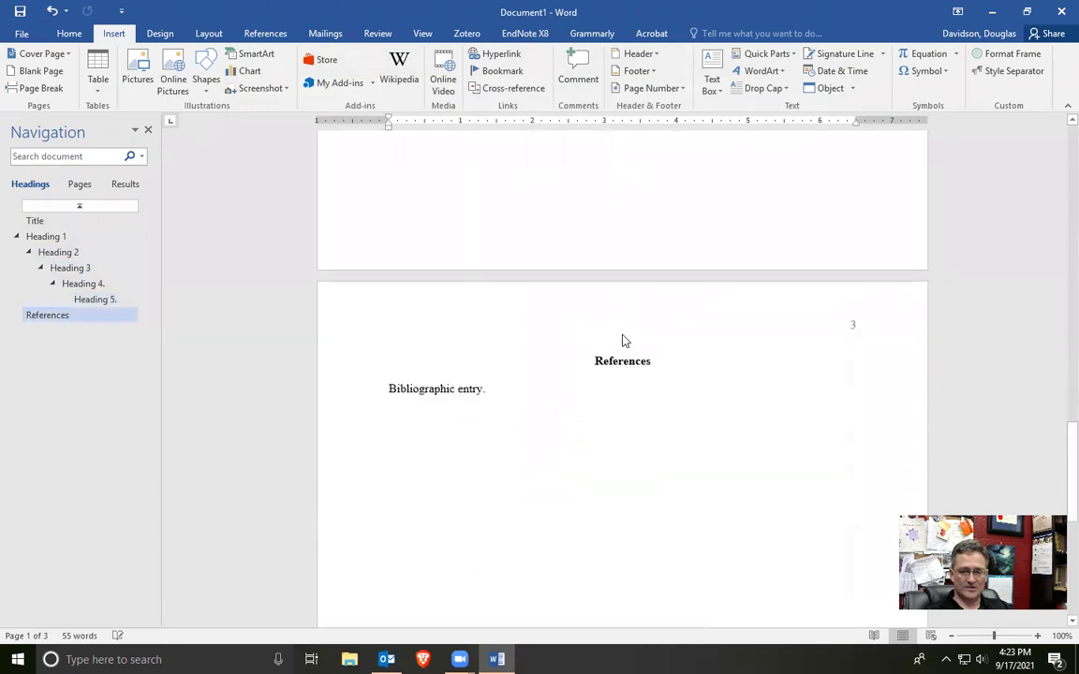
{"action": "scroll", "coordinate": [621, 335], "scroll_direction": "up", "scroll_amount": 10}
{"action": "scroll", "coordinate": [623, 336], "scroll_direction": "up", "scroll_amount": 3}
{"action": "scroll", "coordinate": [623, 336], "scroll_direction": "down", "scroll_amount": 3}
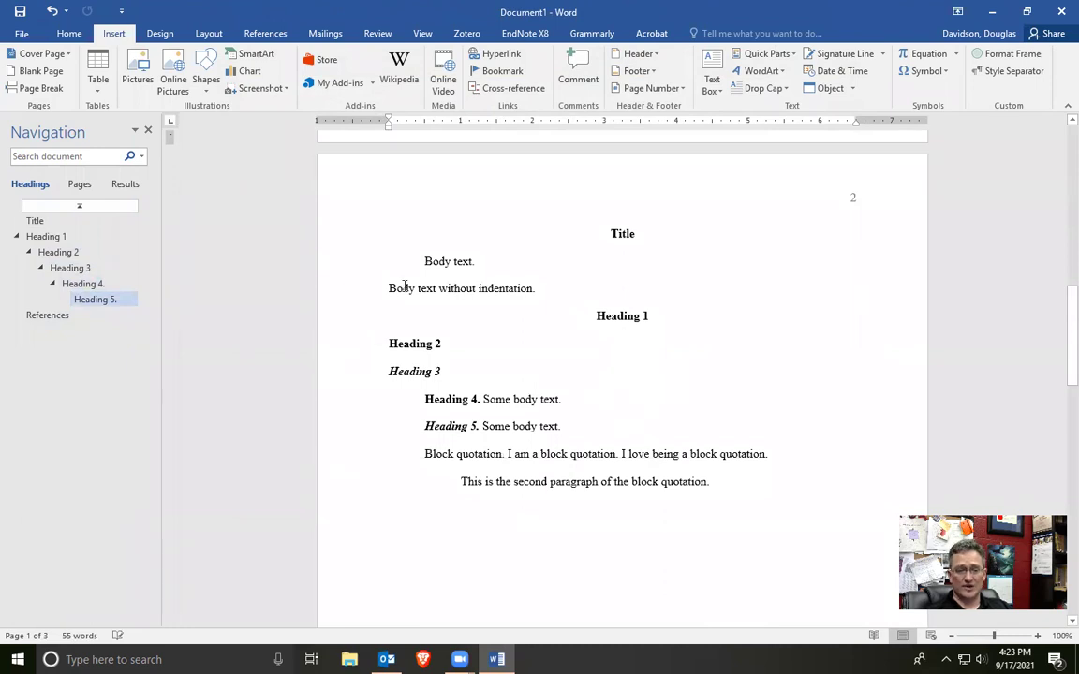
{"action": "scroll", "coordinate": [556, 479], "scroll_direction": "down", "scroll_amount": 10}
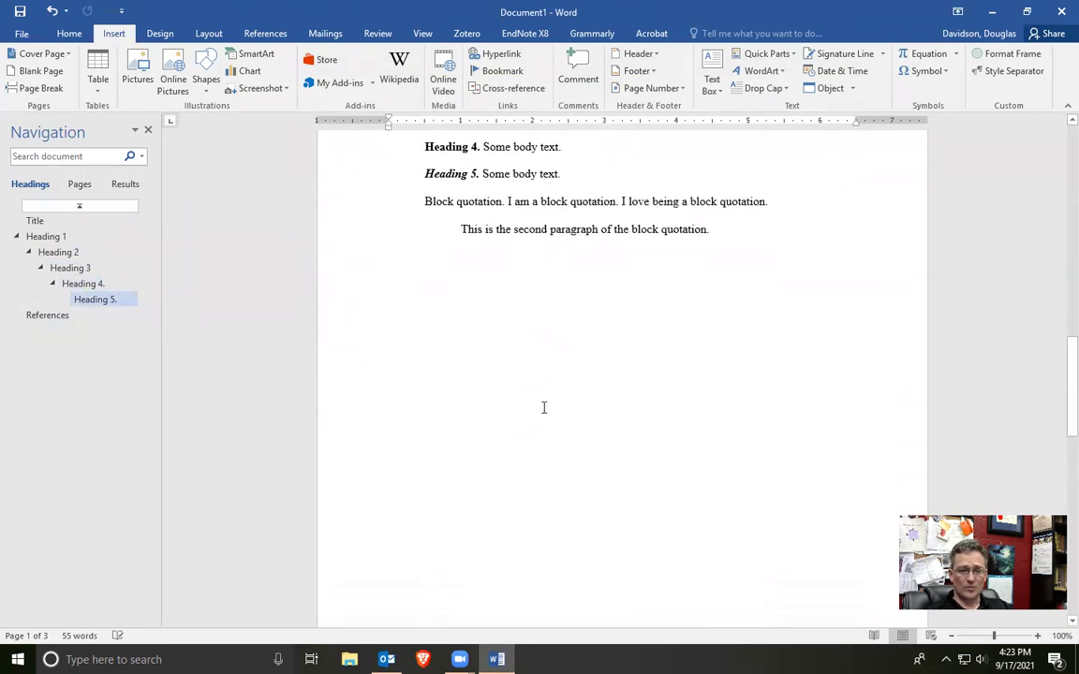
{"action": "scroll", "coordinate": [607, 316], "scroll_direction": "up", "scroll_amount": 10}
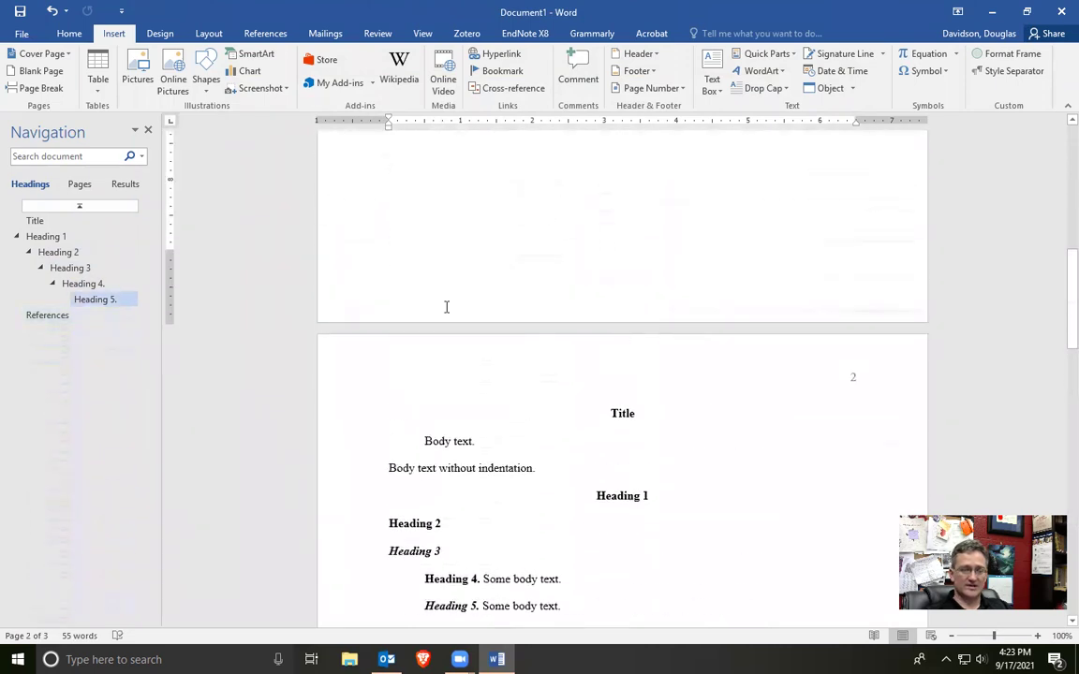
- Start a Save As to the Desktop with the file type set to Word Template (*.dotx)
{"action": "left_click", "coordinate": [21, 34]}
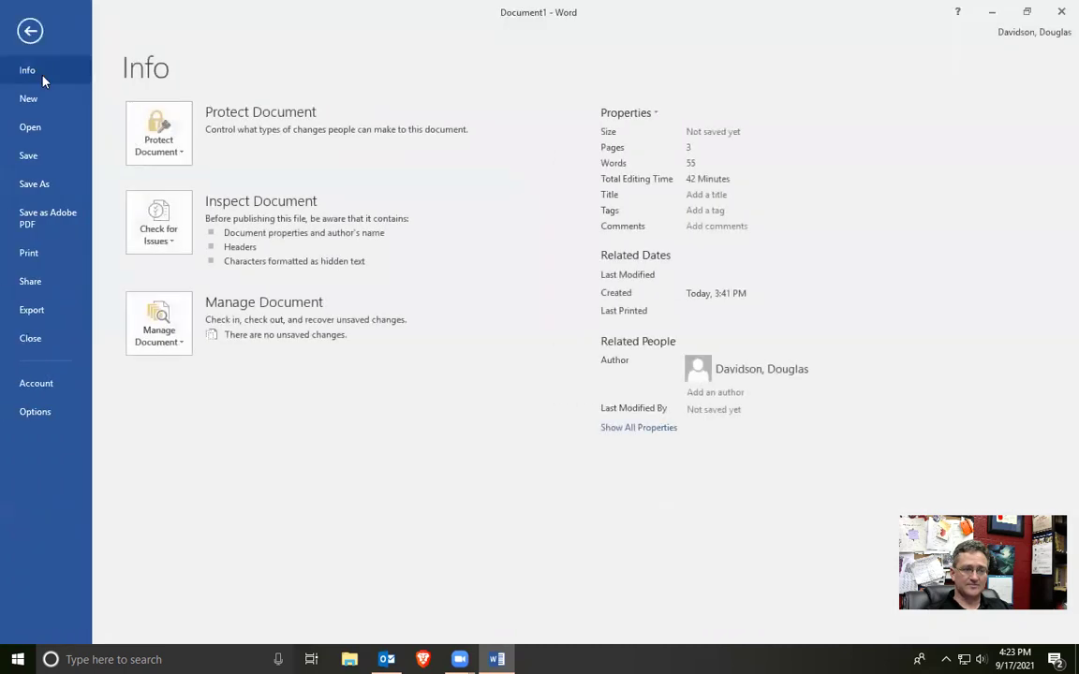
{"action": "left_click", "coordinate": [34, 187]}
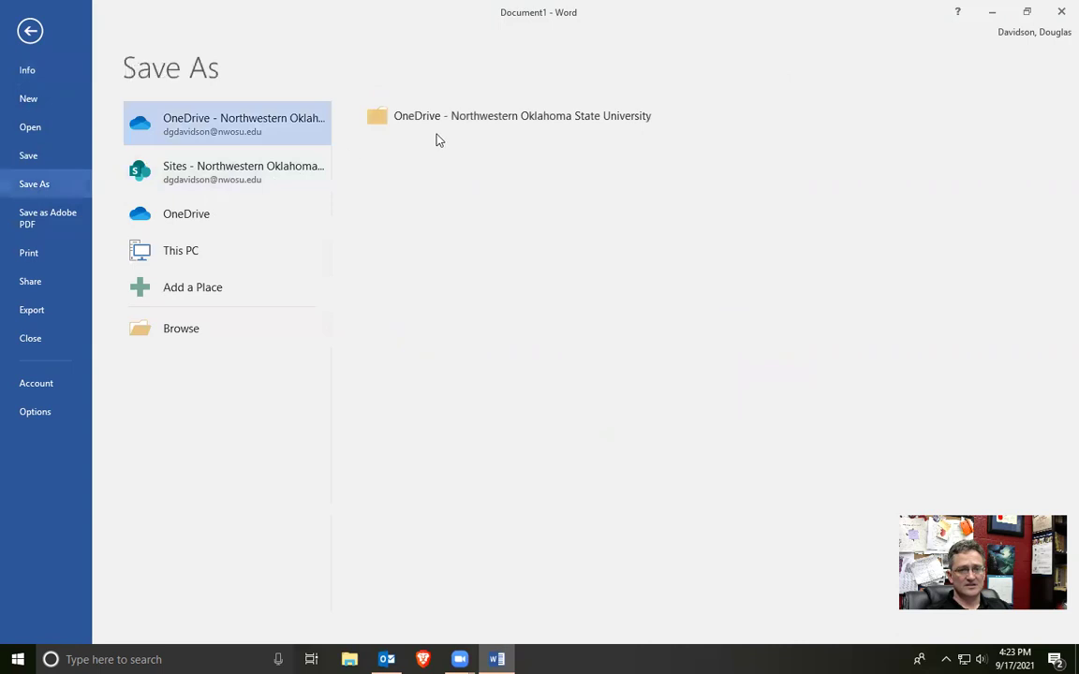
{"action": "left_click", "coordinate": [188, 250]}
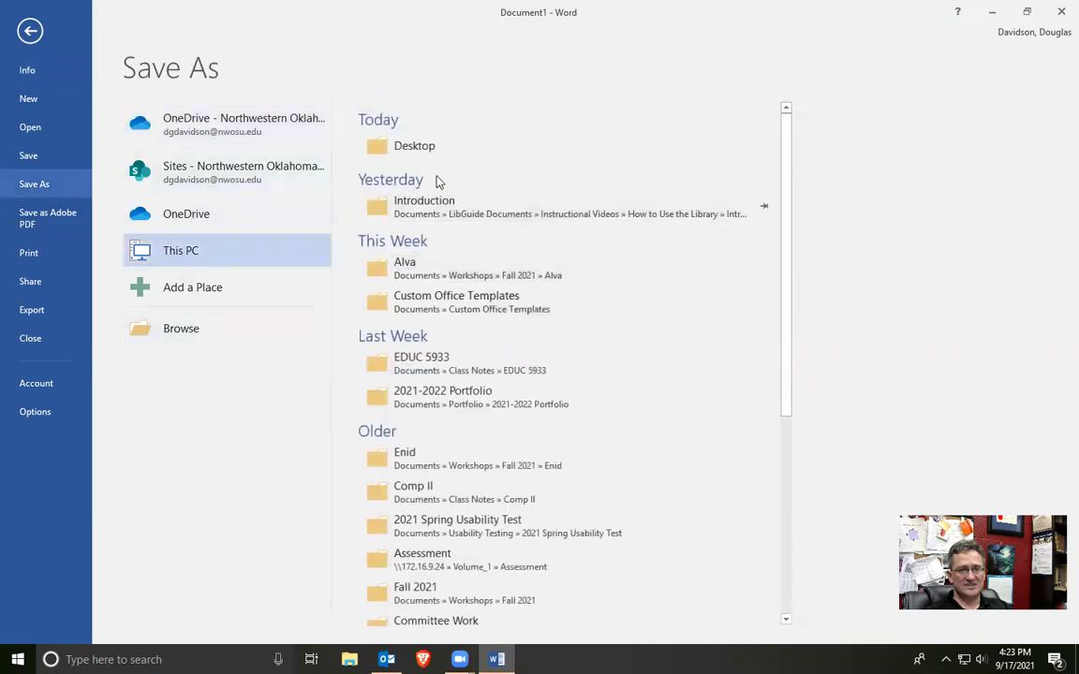
{"action": "left_click", "coordinate": [423, 145]}
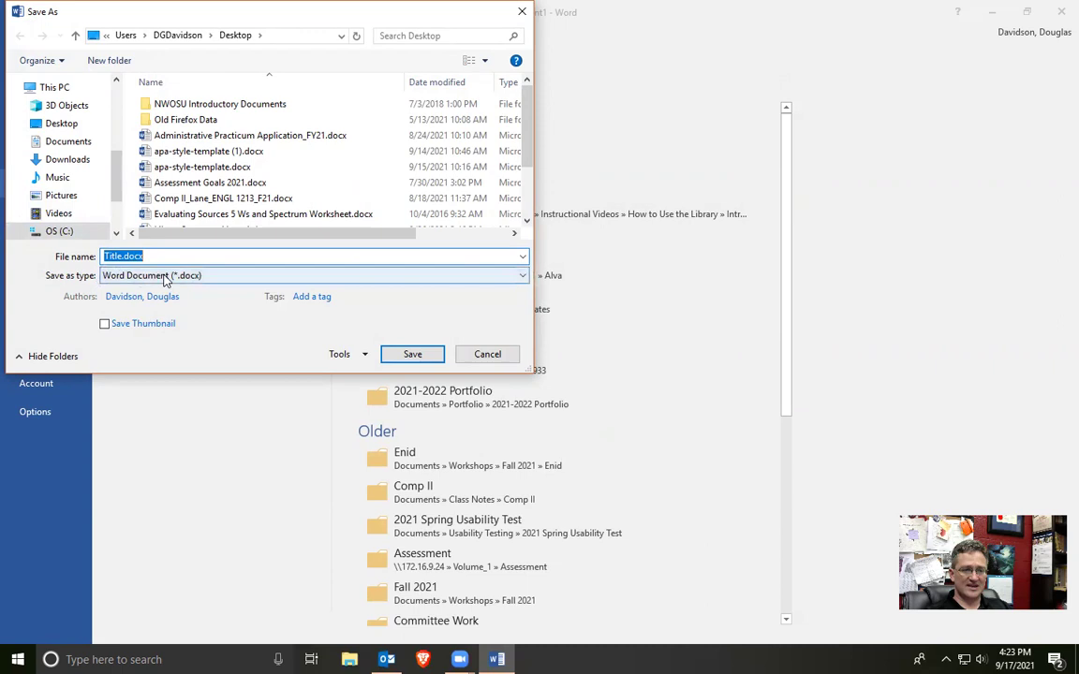
{"action": "left_click", "coordinate": [165, 277]}
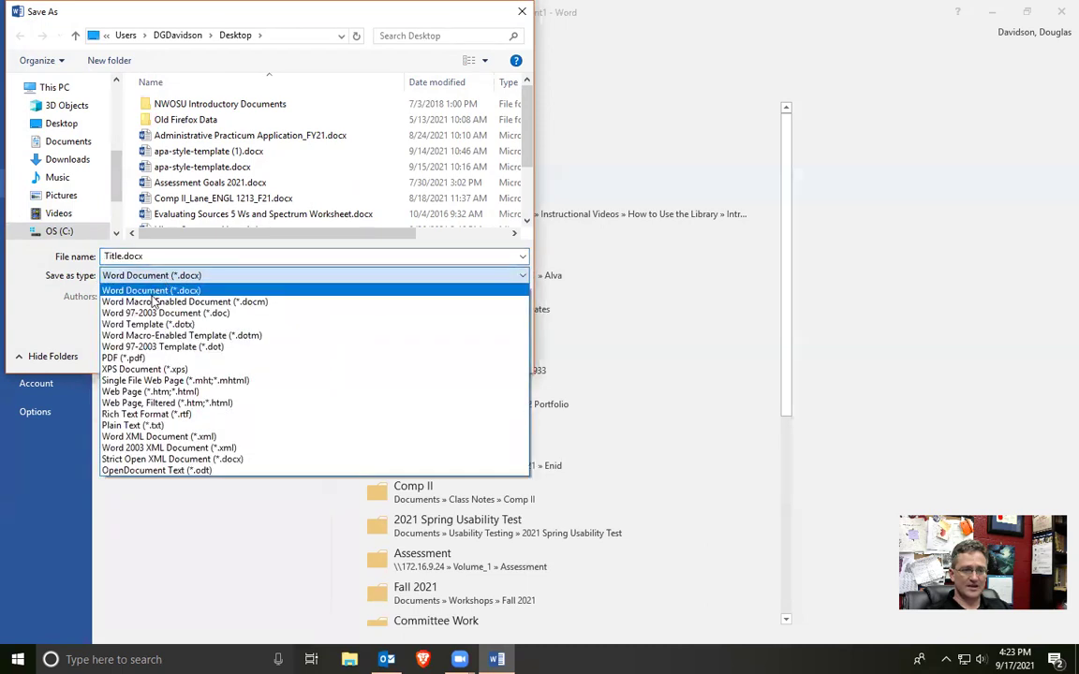
{"action": "left_click", "coordinate": [144, 325]}
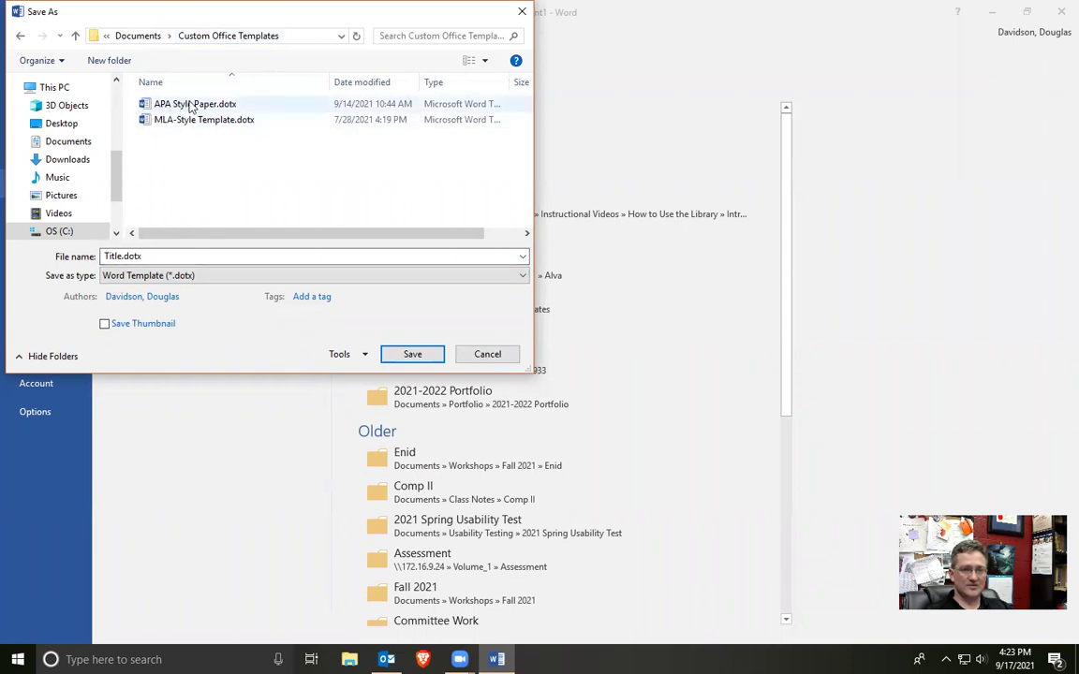
- Name the template 'APA Format', then cancel without saving
{"action": "left_click", "coordinate": [118, 256]}
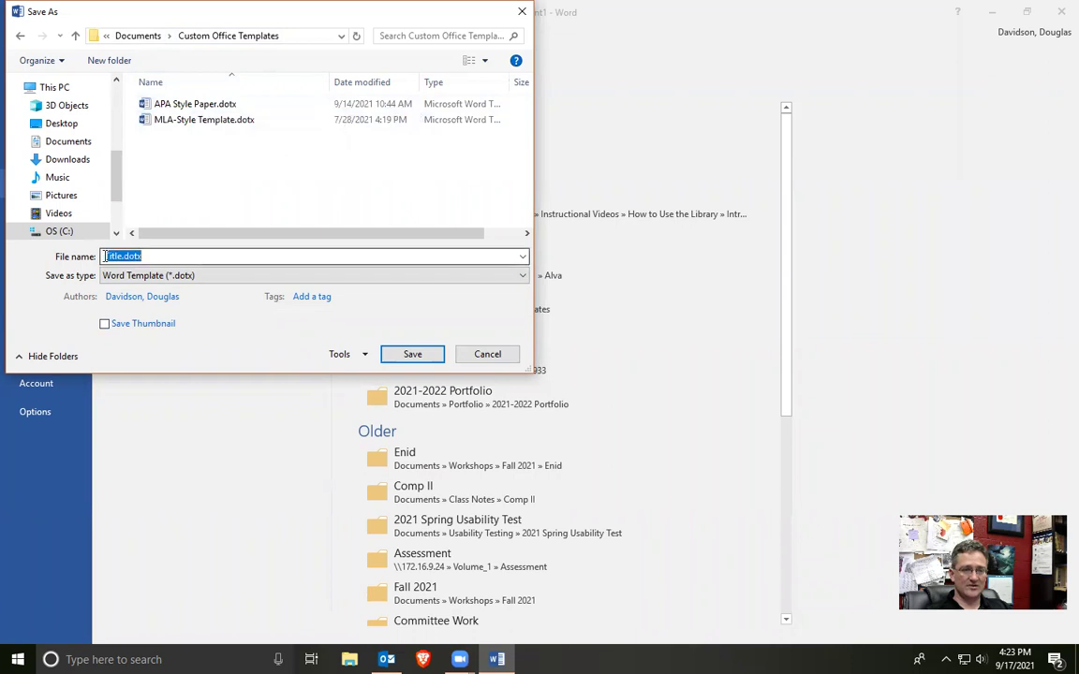
{"action": "left_click", "coordinate": [118, 257]}
{"action": "double_click", "coordinate": [111, 256]}
{"action": "type", "text": "APA Format"}
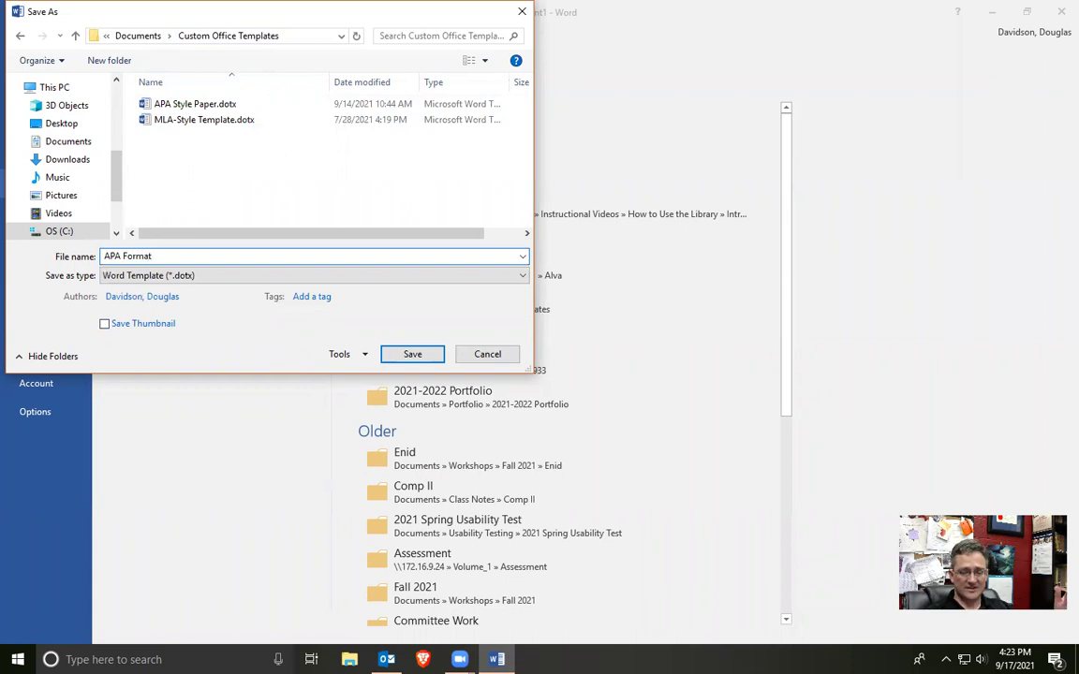
{"action": "left_click", "coordinate": [412, 358]}
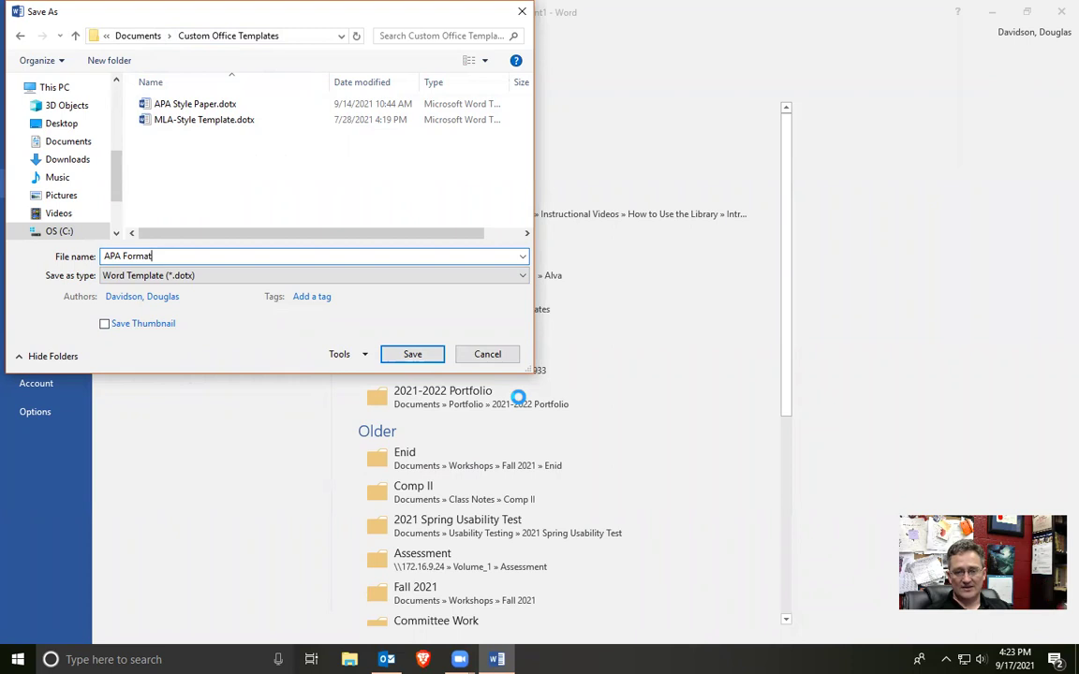
{"action": "left_click", "coordinate": [487, 354]}
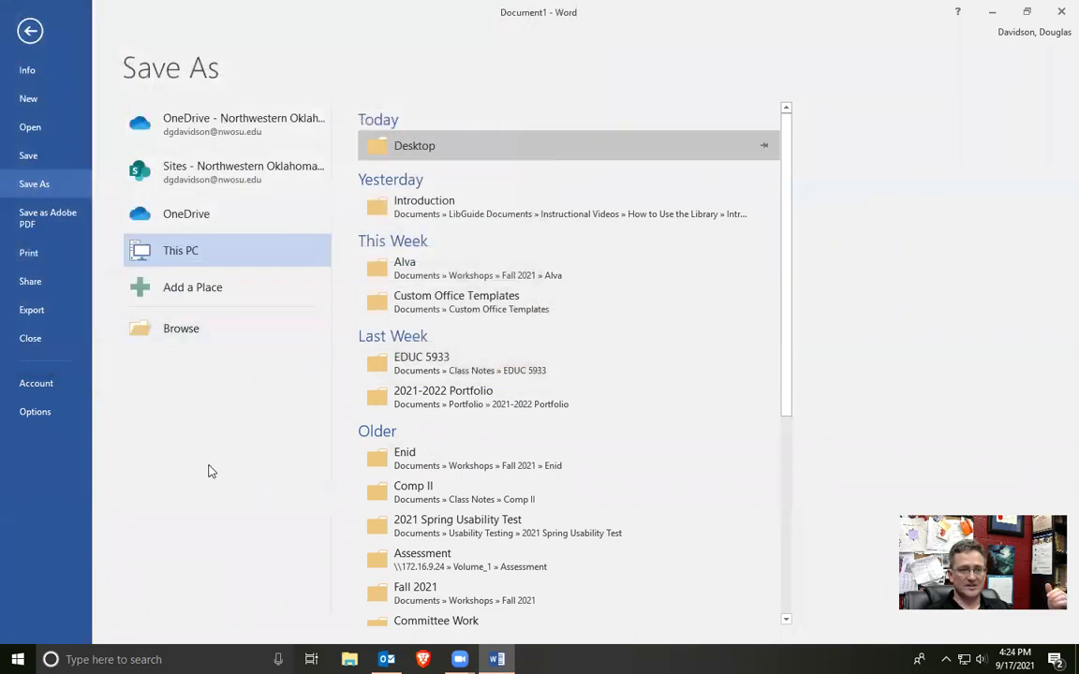
- View the New page's templates, including APA Style Paper, then return to the document
{"action": "left_click", "coordinate": [28, 100]}
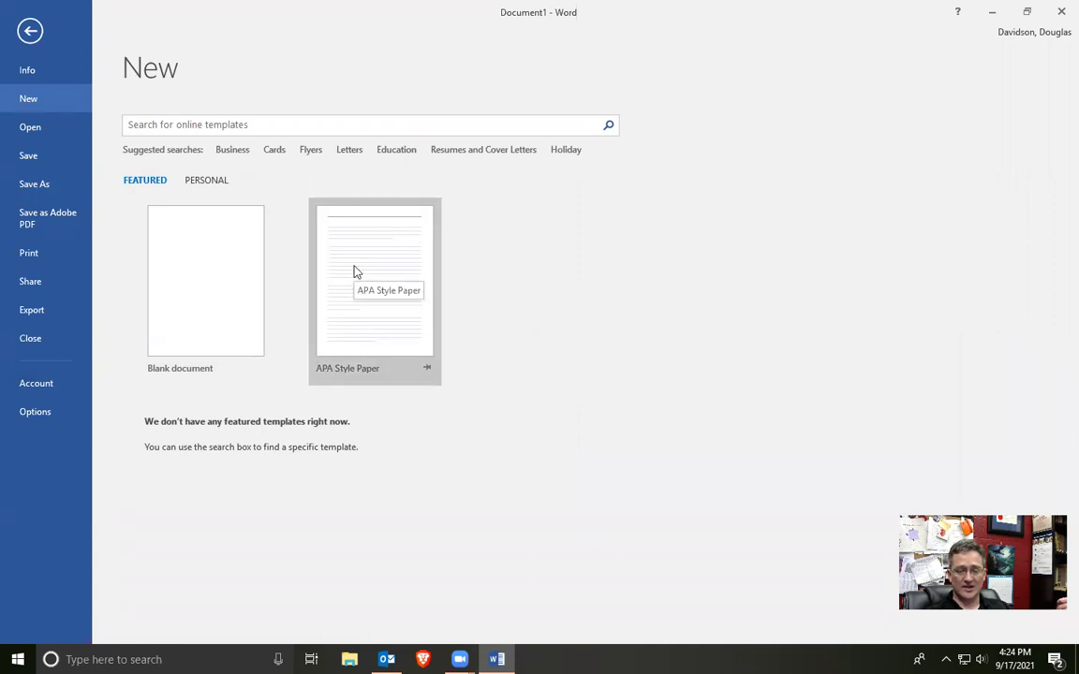
{"action": "left_click", "coordinate": [28, 36]}
- Select Heading 2 through the block quotation's second paragraph and delete it
{"action": "scroll", "coordinate": [547, 433], "scroll_direction": "up", "scroll_amount": 12}
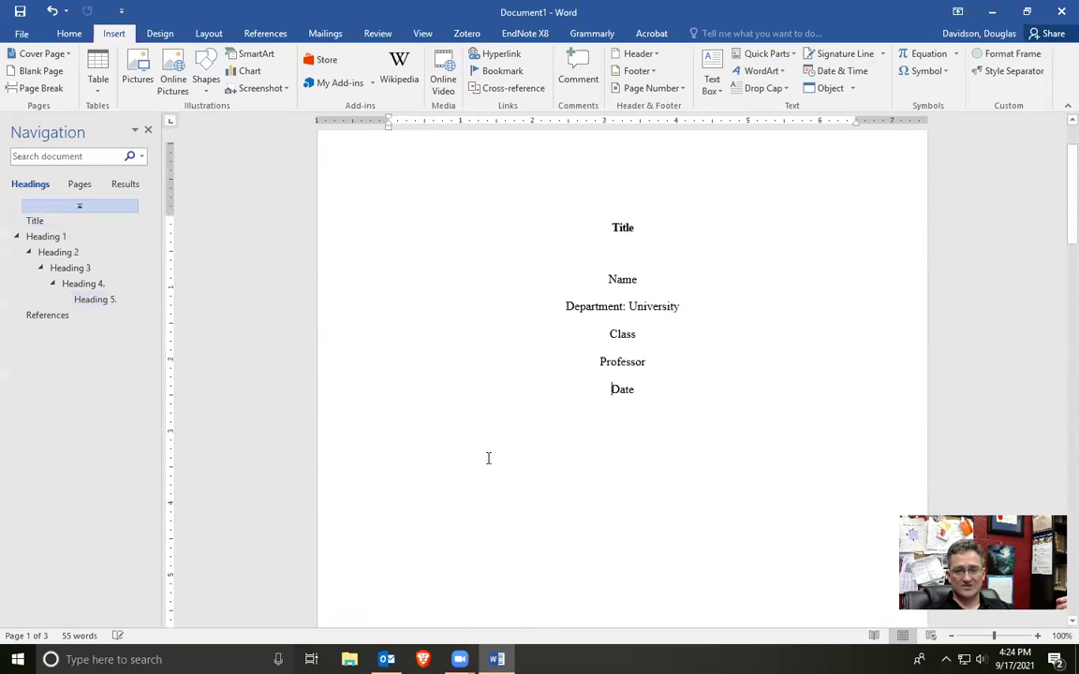
{"action": "left_click_drag", "start_coordinate": [620, 319], "coordinate": [623, 229]}
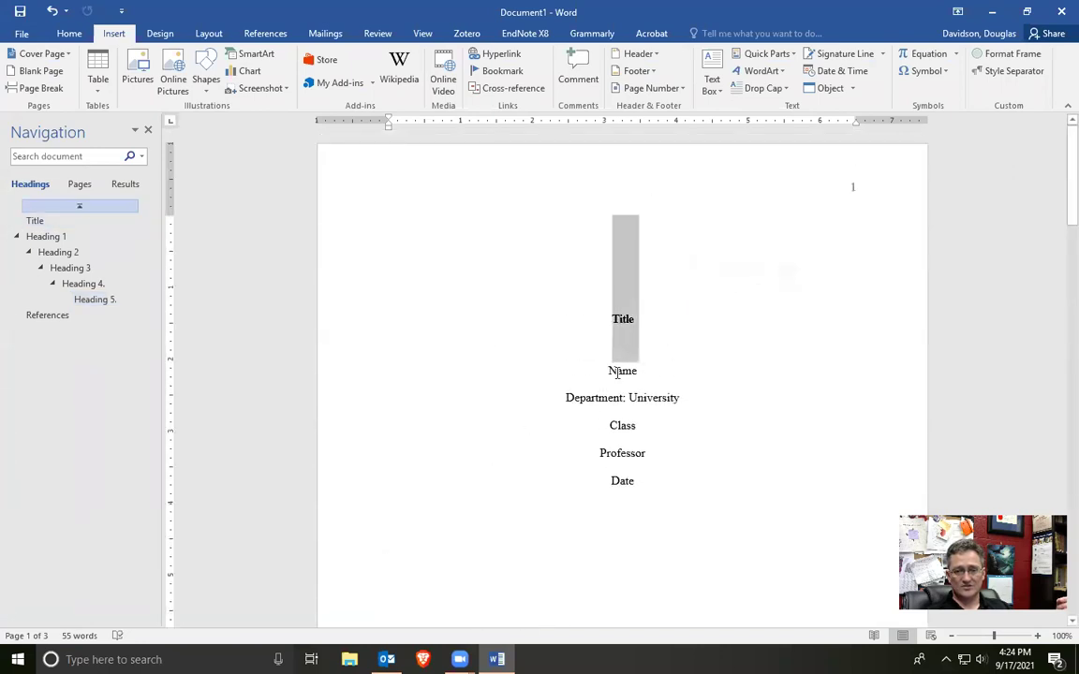
{"action": "scroll", "coordinate": [600, 271], "scroll_direction": "down", "scroll_amount": 3}
{"action": "left_click", "coordinate": [607, 191]}
{"action": "scroll", "coordinate": [604, 278], "scroll_direction": "down", "scroll_amount": 10}
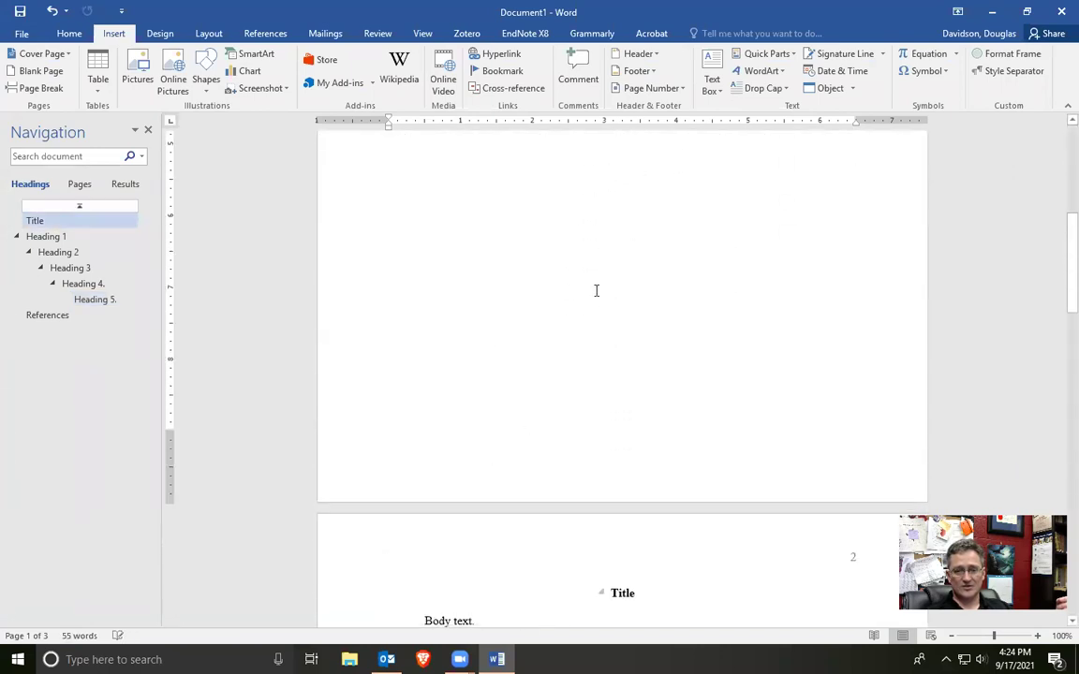
{"action": "left_click_drag", "start_coordinate": [328, 174], "coordinate": [356, 323]}
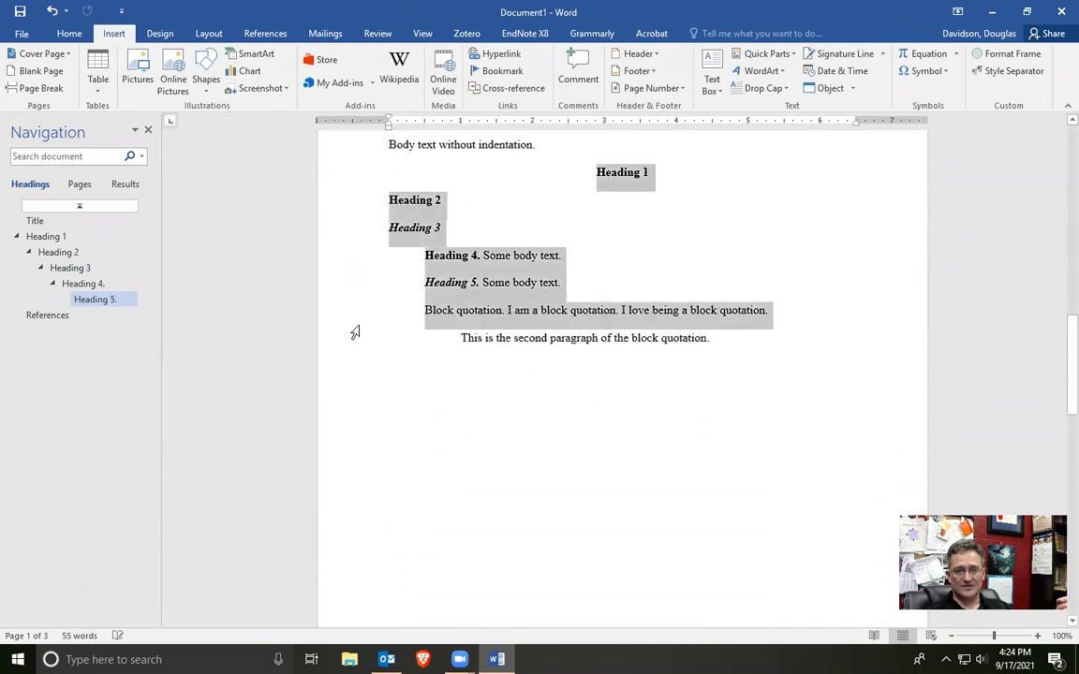
{"action": "left_click", "coordinate": [672, 327]}
{"action": "left_click_drag", "start_coordinate": [342, 200], "coordinate": [382, 358]}
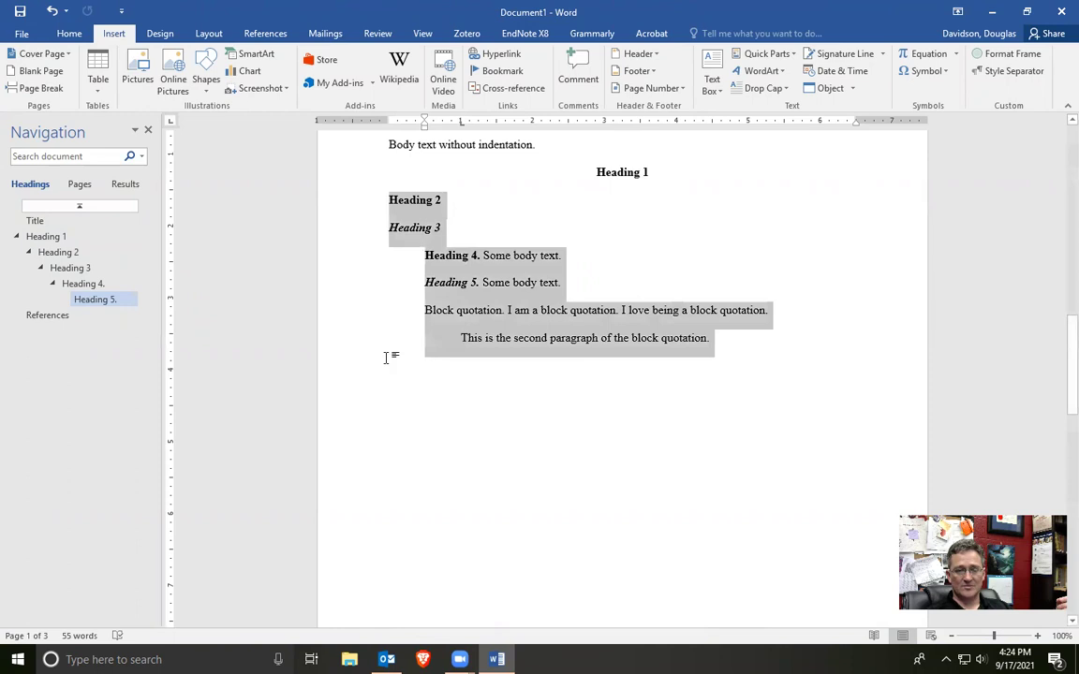
{"action": "key", "text": "Delete"}
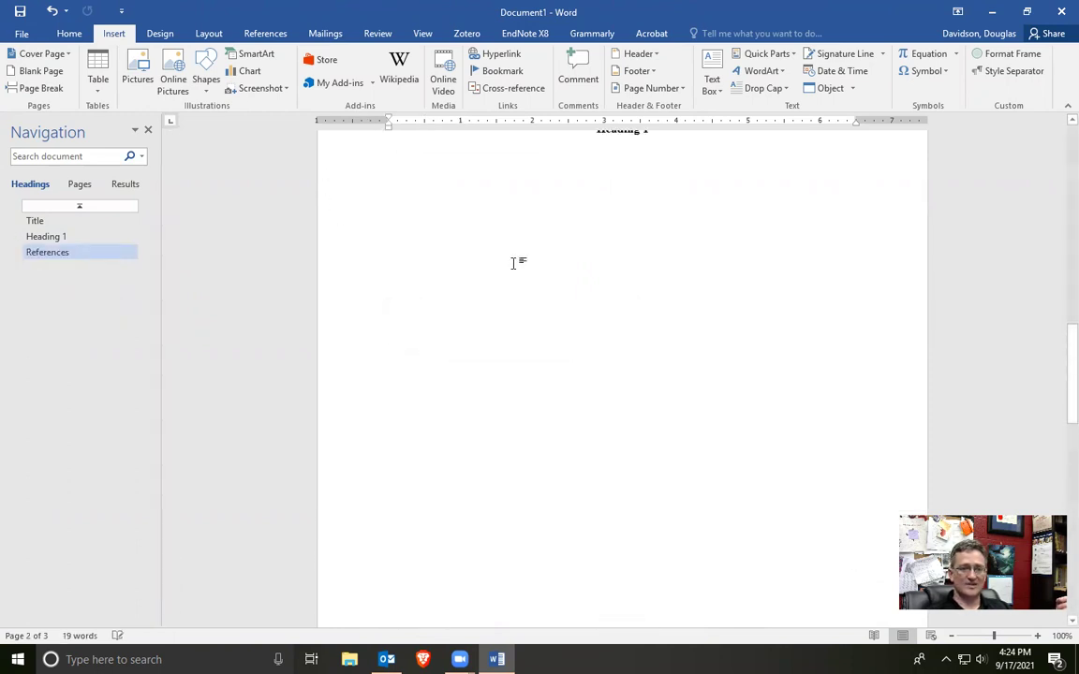
- Browse the heading styles in the Home Styles gallery, then undo the deletion
{"action": "scroll", "coordinate": [514, 263], "scroll_direction": "up", "scroll_amount": 3}
{"action": "left_click", "coordinate": [69, 34]}
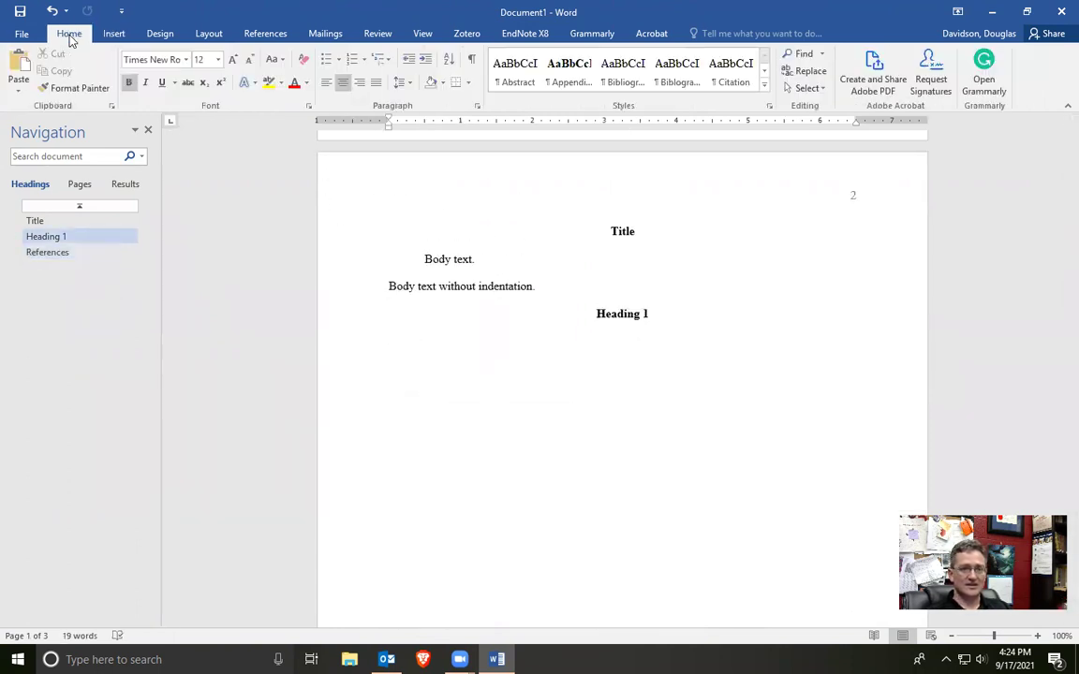
{"action": "left_click", "coordinate": [763, 72]}
{"action": "left_click", "coordinate": [763, 72]}
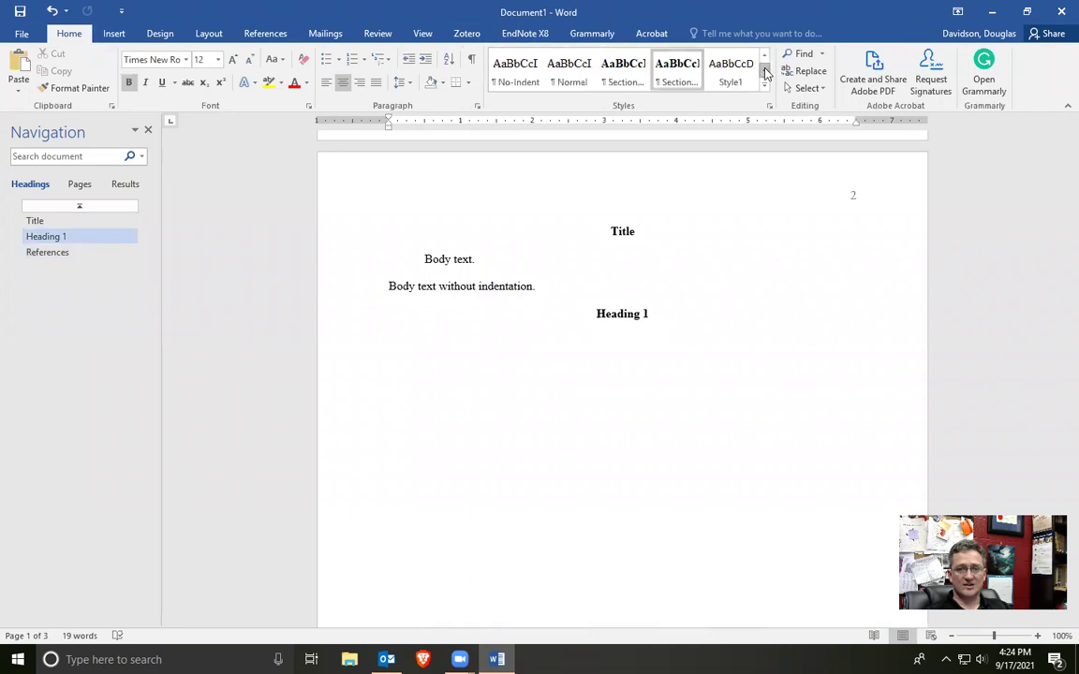
{"action": "left_click", "coordinate": [763, 72]}
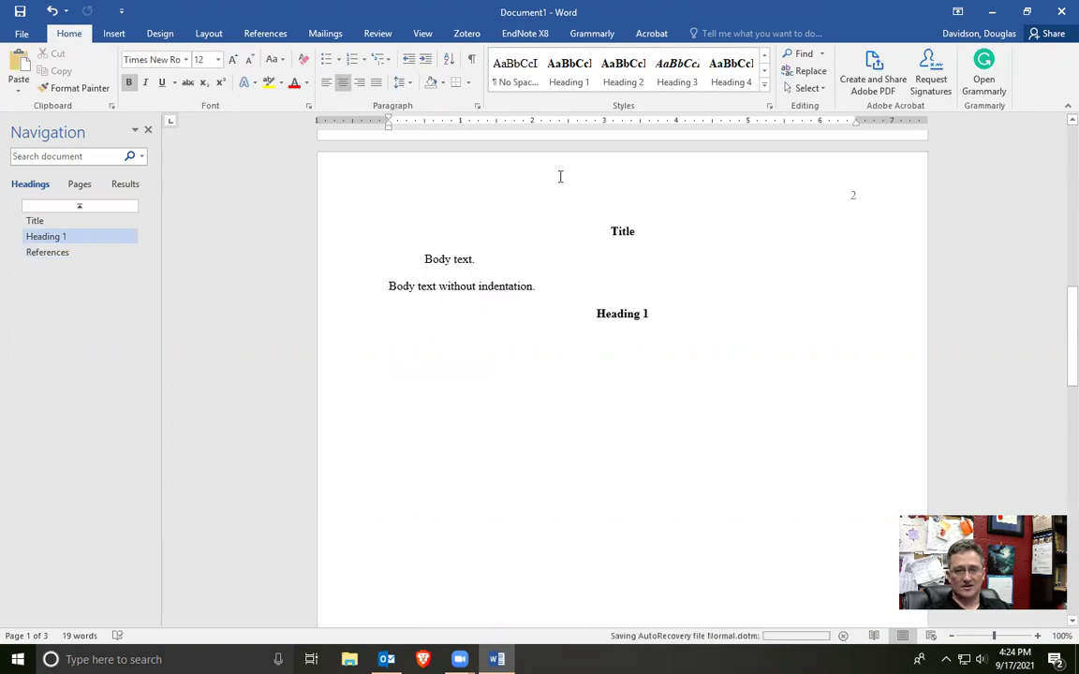
{"action": "key", "text": "ctrl+z"}
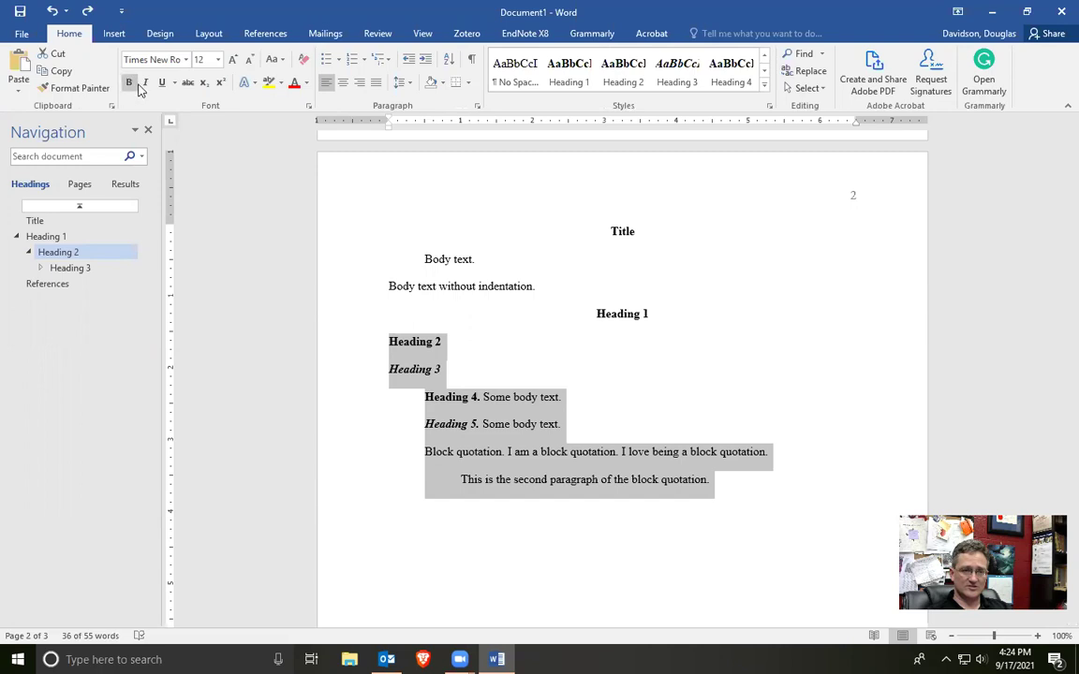
{"action": "left_click", "coordinate": [571, 483]}
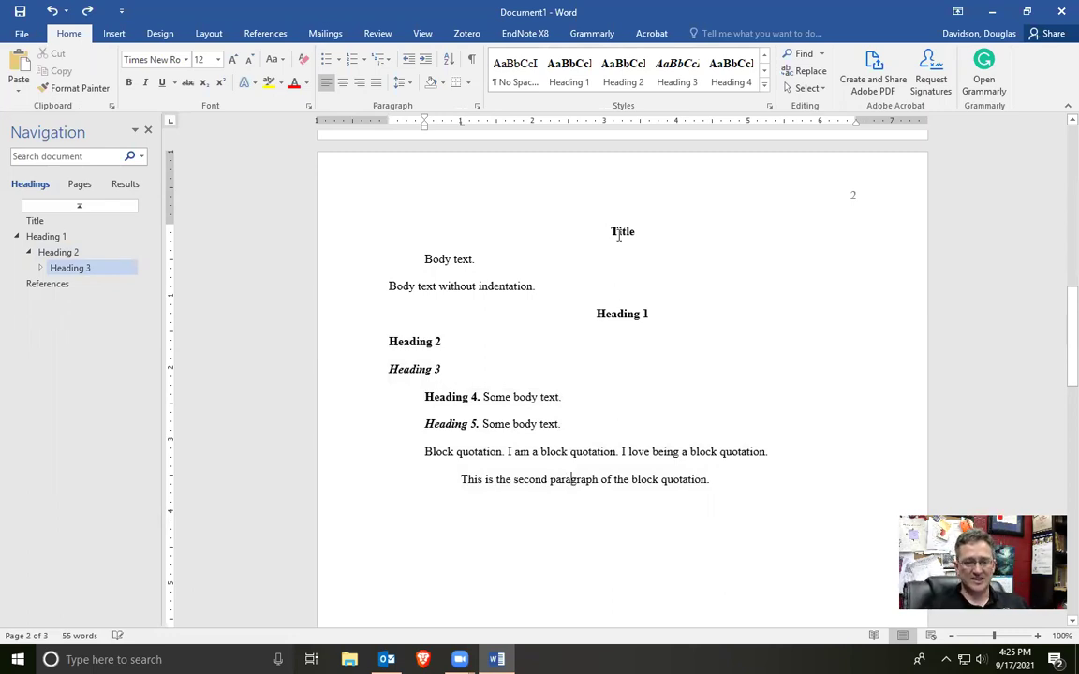
- Reopen the Navigation pane with Ctrl+F in Headings view and expand Heading 3
{"action": "left_click", "coordinate": [618, 318]}
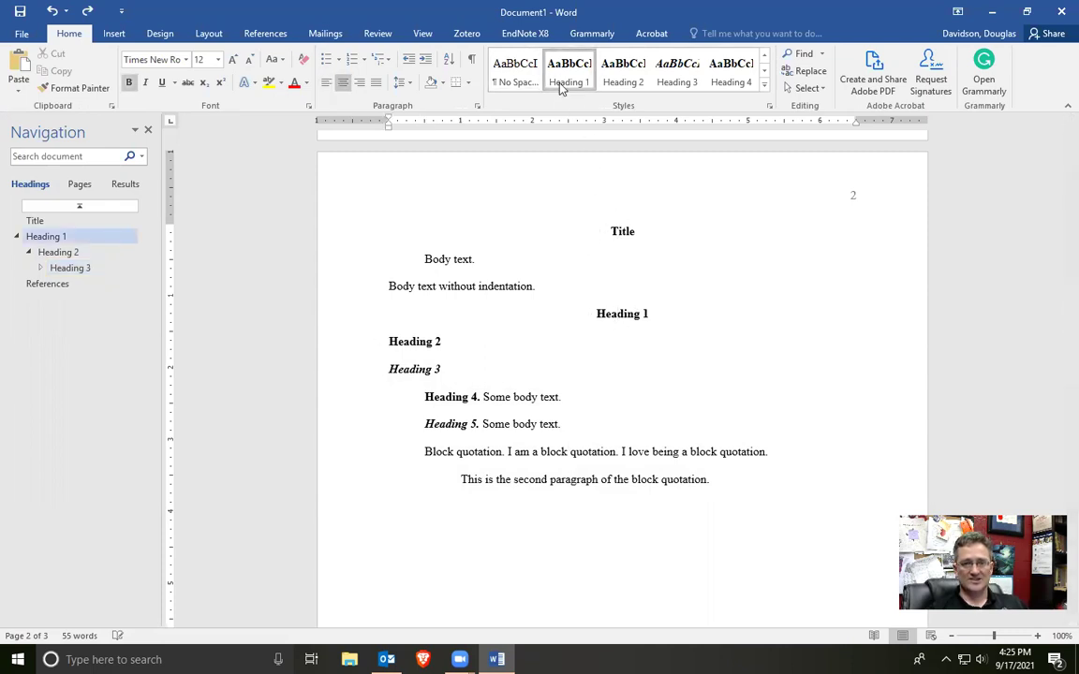
{"action": "left_click", "coordinate": [622, 232]}
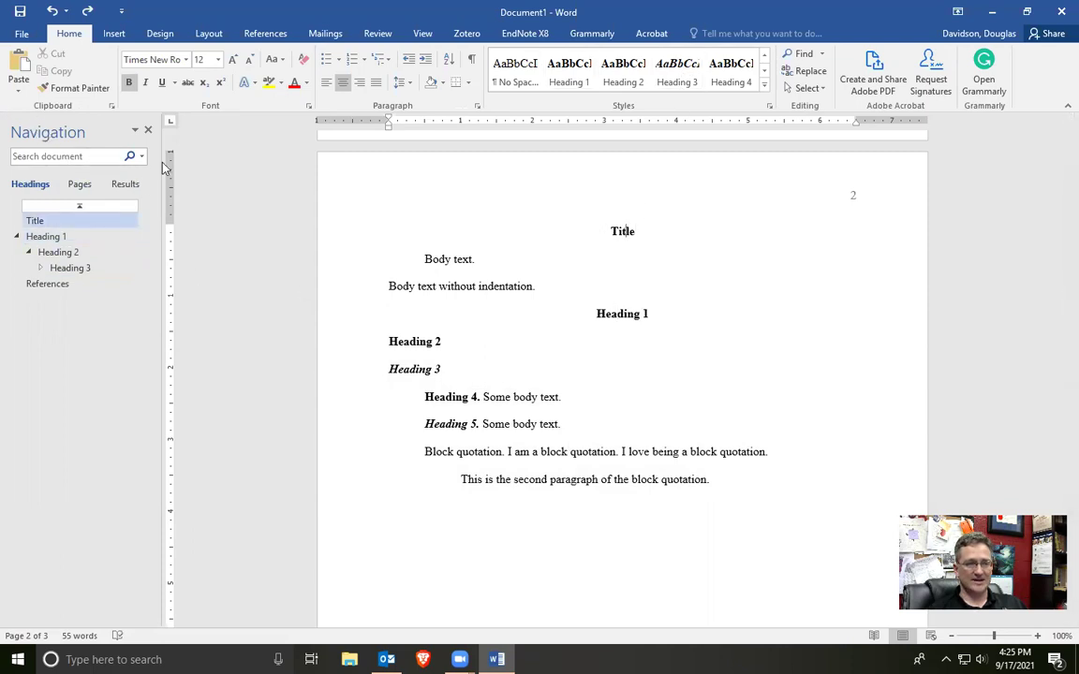
{"action": "left_click", "coordinate": [148, 131]}
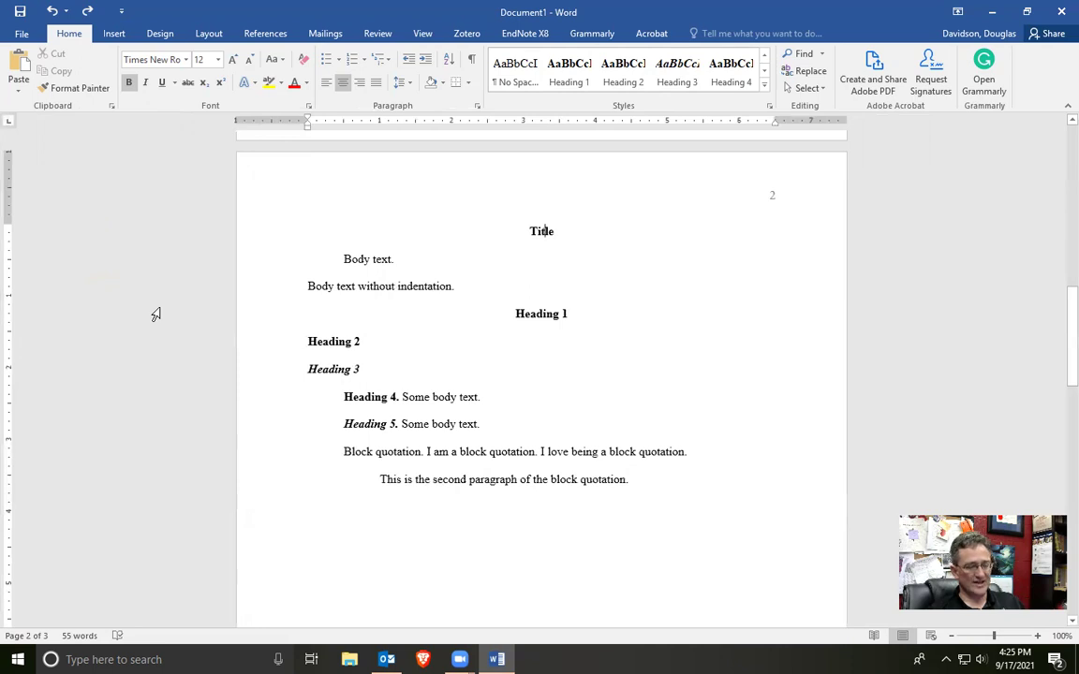
{"action": "key", "text": "ctrl+f"}
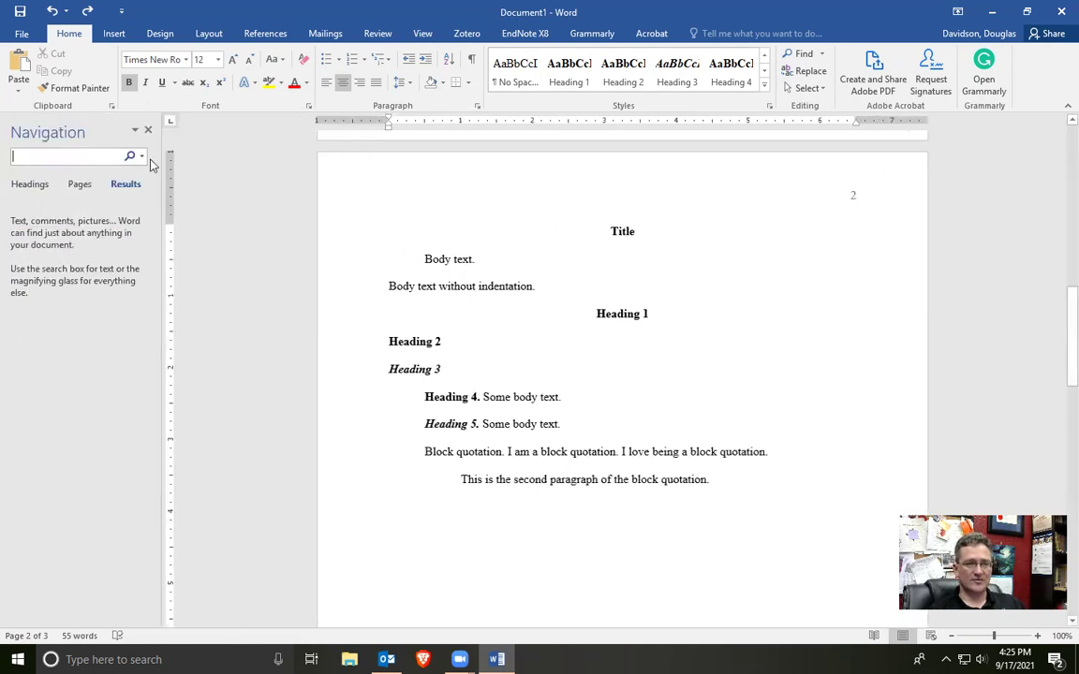
{"action": "left_click", "coordinate": [23, 185]}
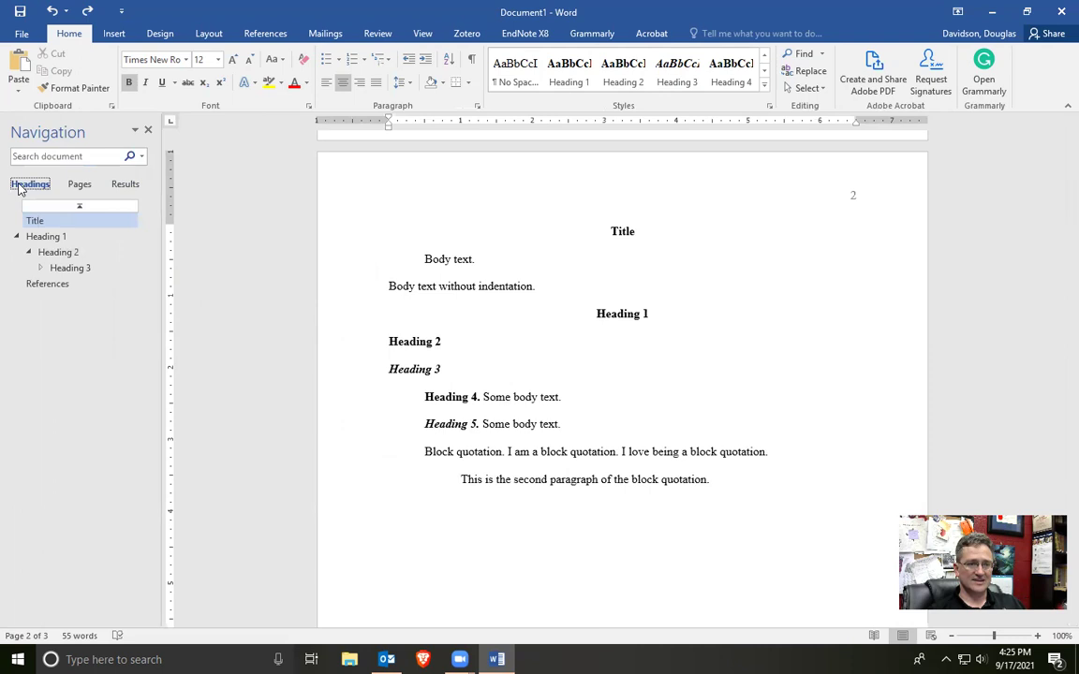
{"action": "left_click", "coordinate": [40, 268]}
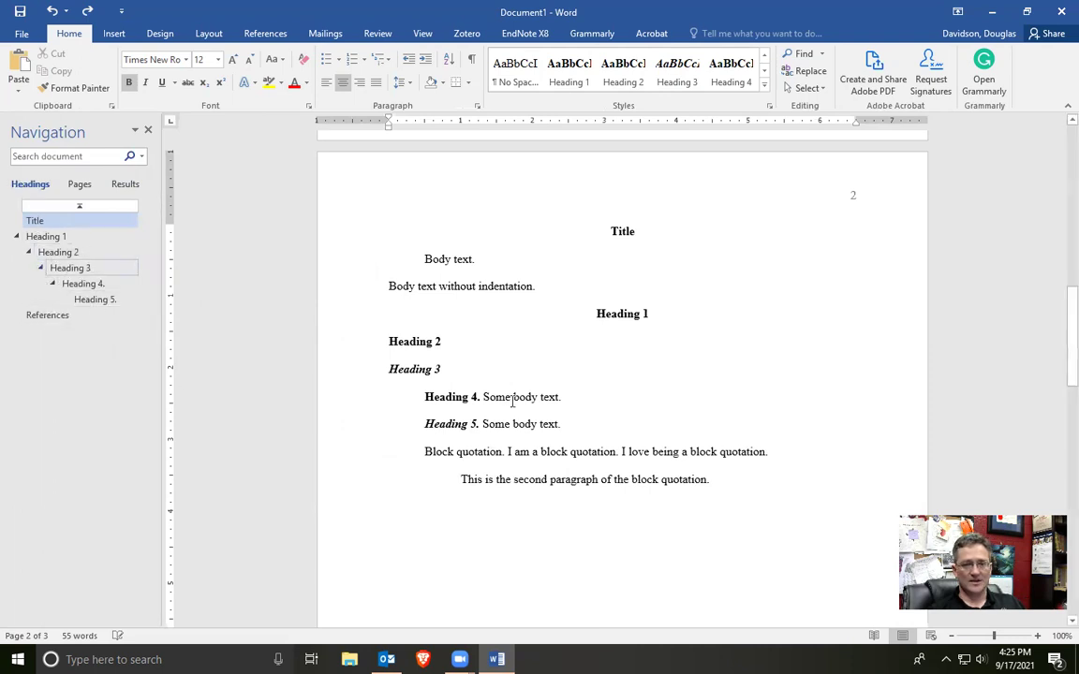
- Jump in turn to Heading 2, Heading 1, Heading 4 and Heading 5 from the outline
{"action": "scroll", "coordinate": [543, 364], "scroll_direction": "up", "scroll_amount": 2}
{"action": "scroll", "coordinate": [514, 337], "scroll_direction": "down", "scroll_amount": 3}
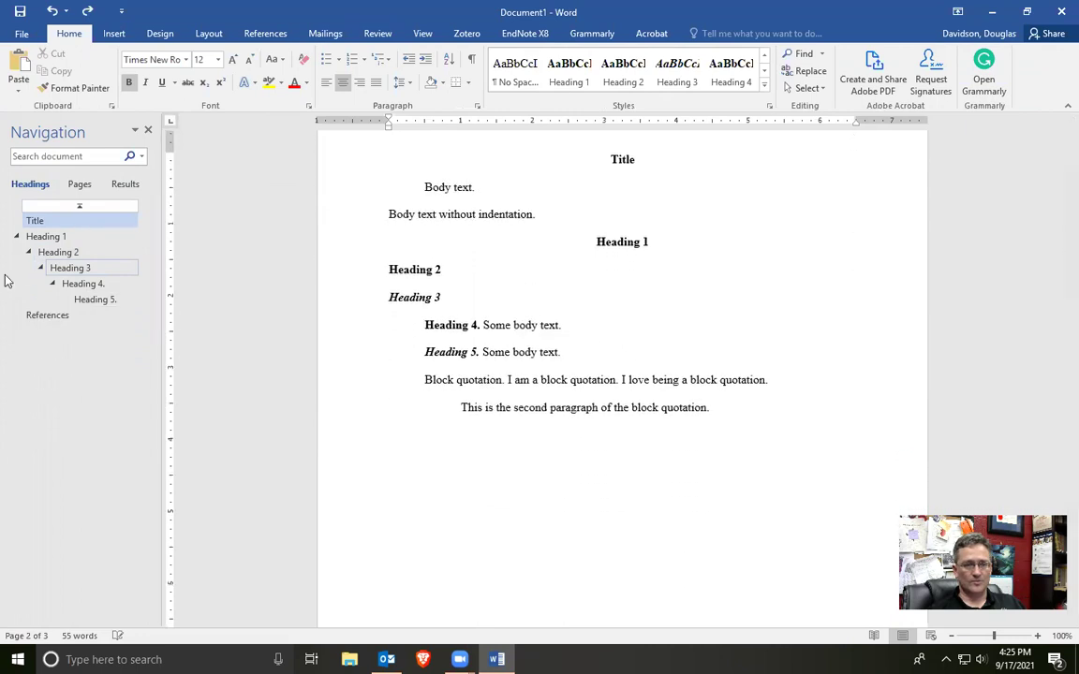
{"action": "scroll", "coordinate": [619, 210], "scroll_direction": "down", "scroll_amount": 2}
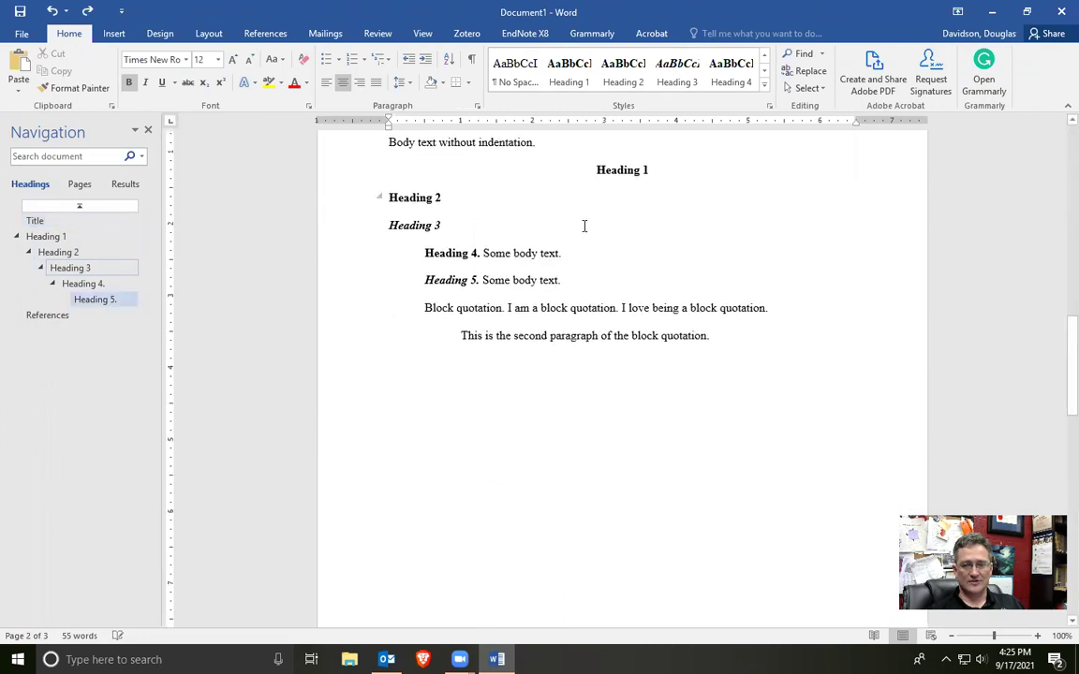
{"action": "scroll", "coordinate": [670, 422], "scroll_direction": "down", "scroll_amount": 4}
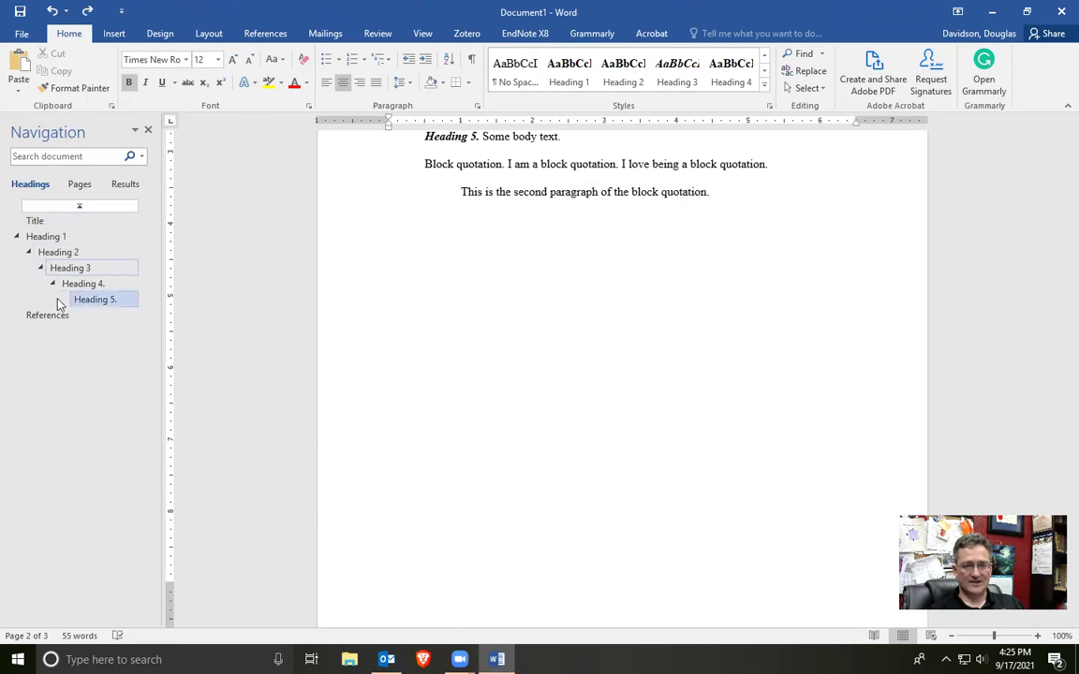
{"action": "left_click", "coordinate": [56, 251]}
{"action": "left_click", "coordinate": [51, 238]}
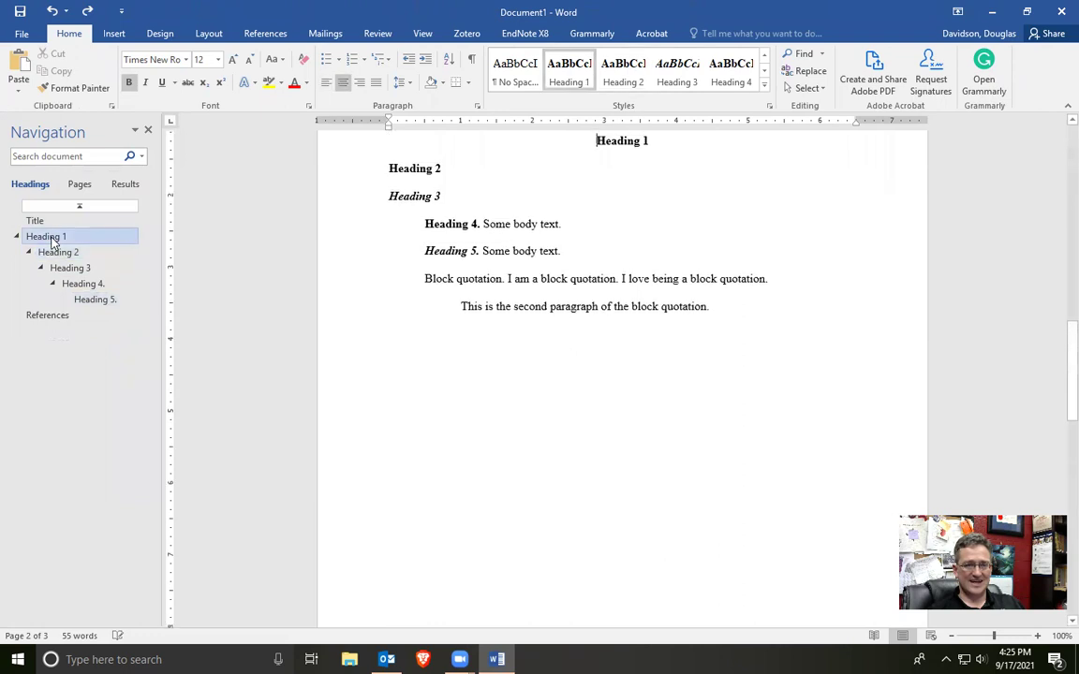
{"action": "left_click", "coordinate": [79, 284]}
{"action": "left_click", "coordinate": [89, 301]}
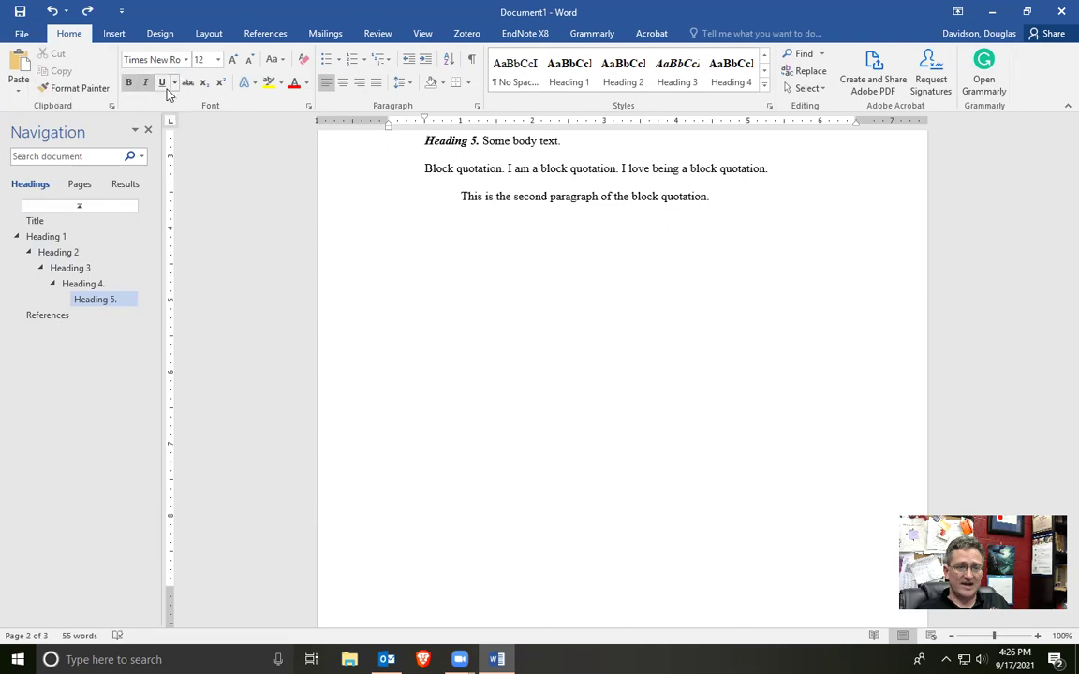
{"action": "scroll", "coordinate": [419, 258], "scroll_direction": "up", "scroll_amount": 3}
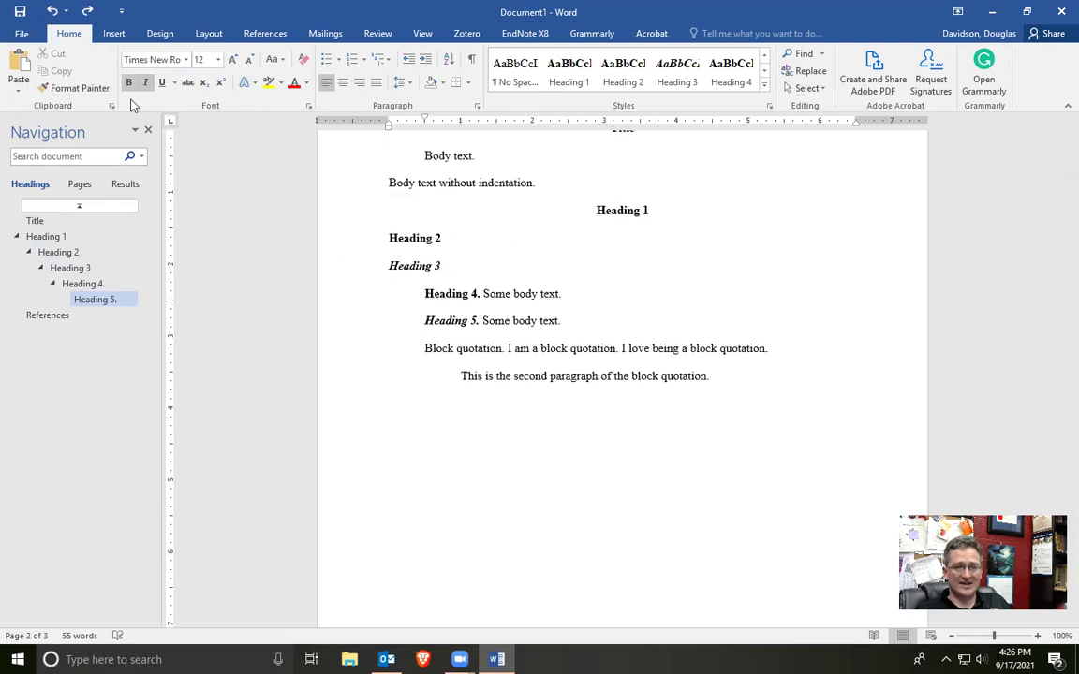